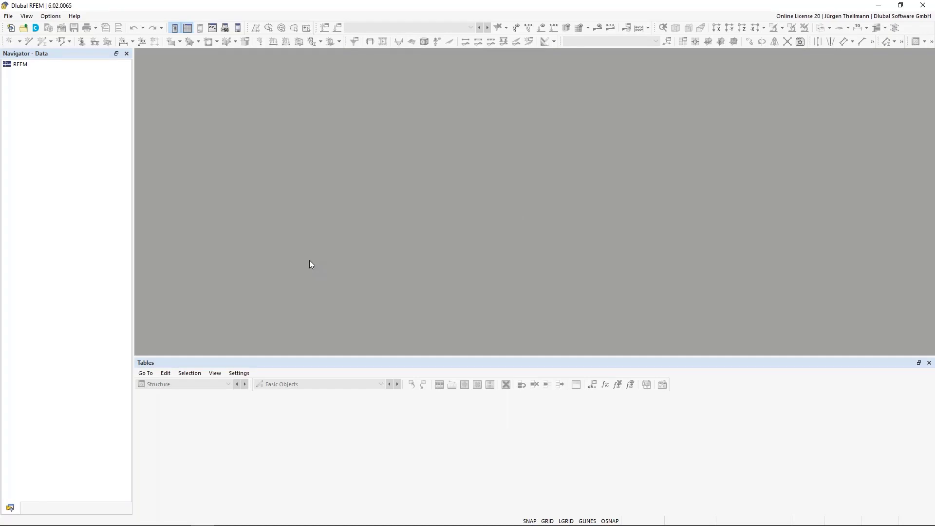
Step: Create a new 3D model named "Timber Column 1" in the Introduction to Timber Design project under Schulungen
left_click(11, 28)
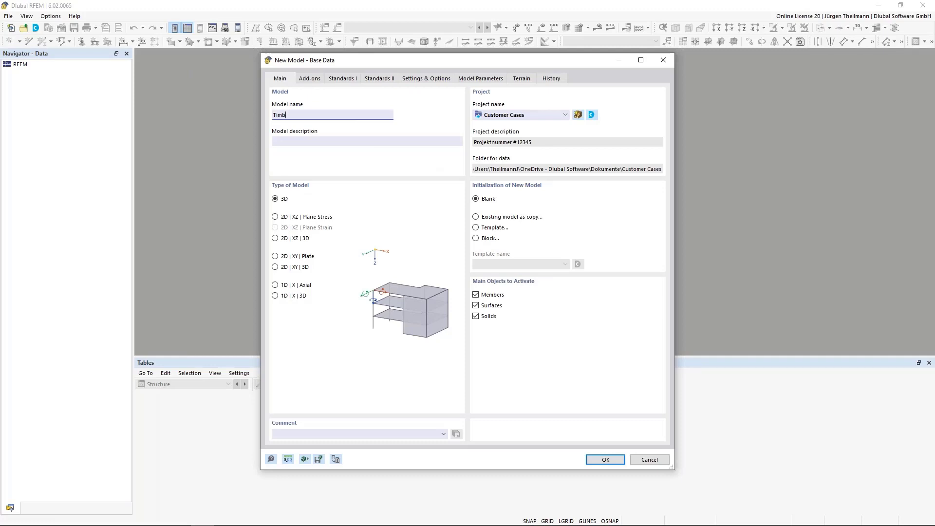
type("Timber Column 1")
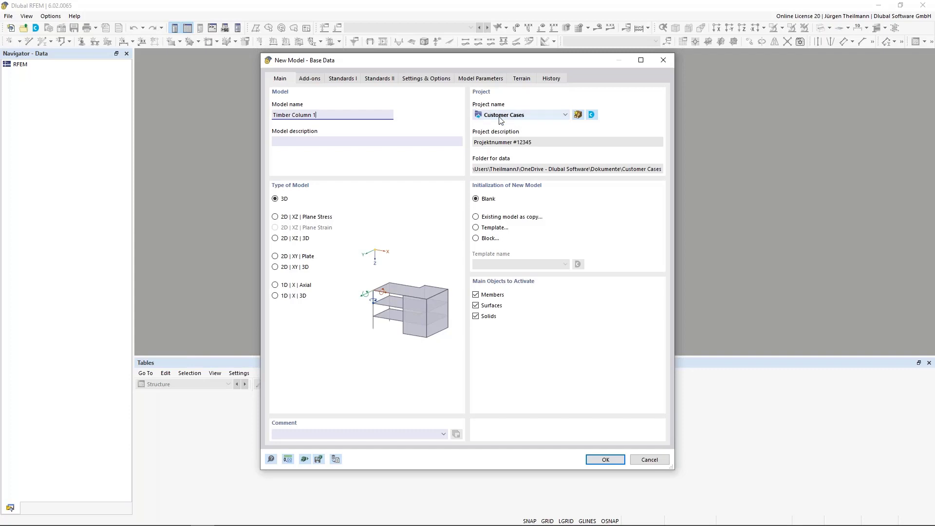
left_click(564, 116)
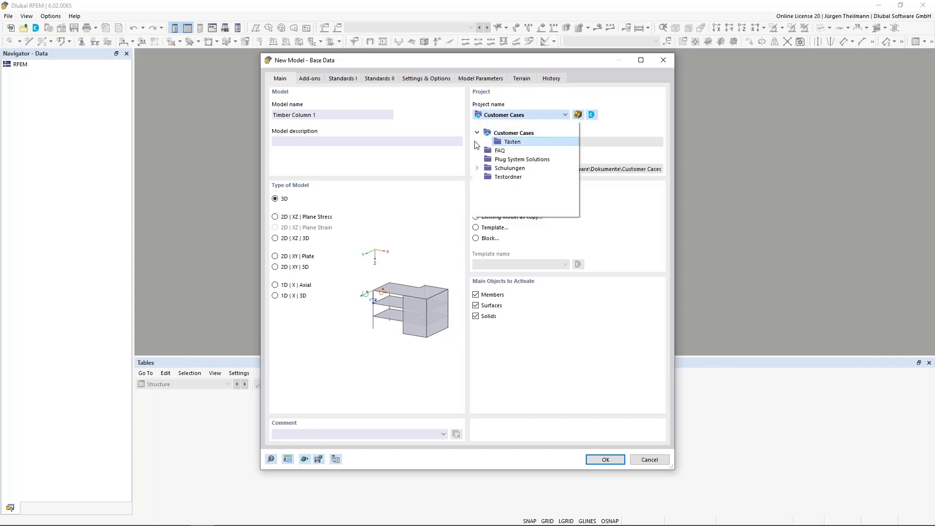
left_click(477, 167)
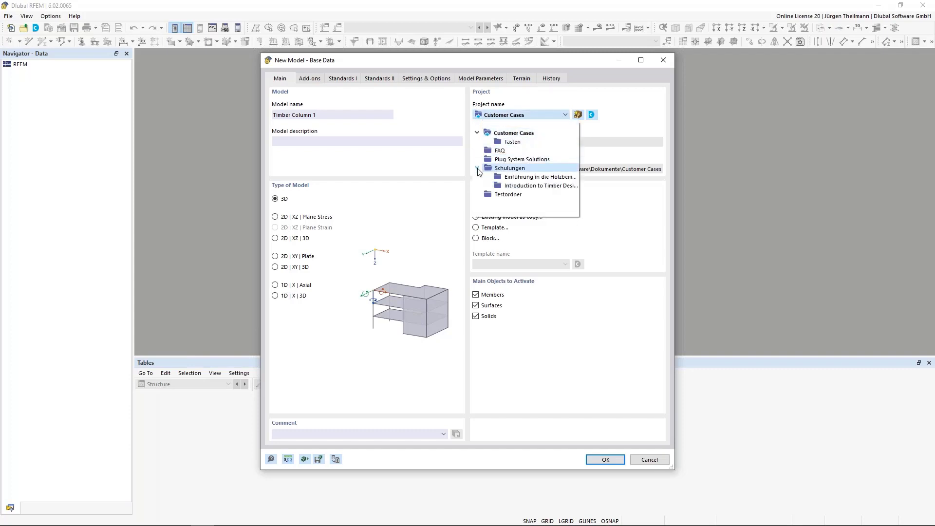
left_click(497, 187)
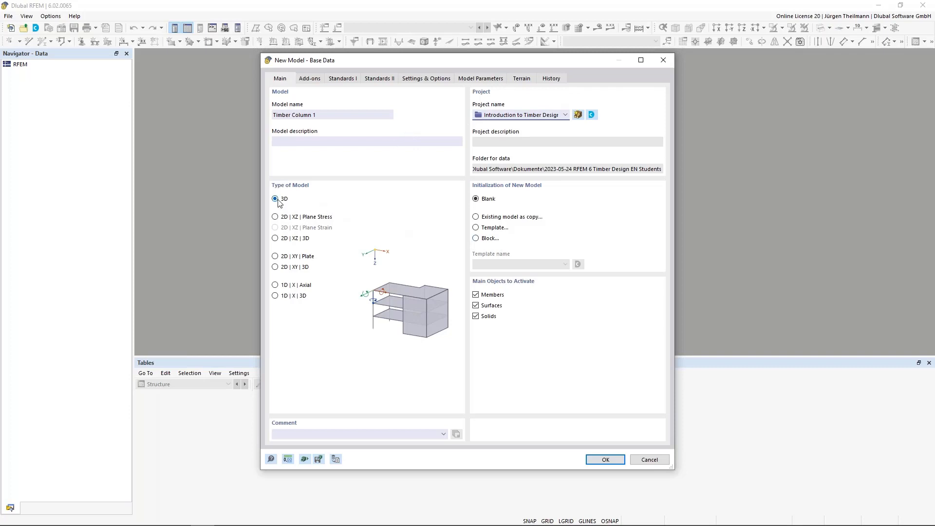
Step: Activate the Timber Design add-on, set the load case classification standard to EN 1990 | Timber, and confirm the base data
left_click(307, 79)
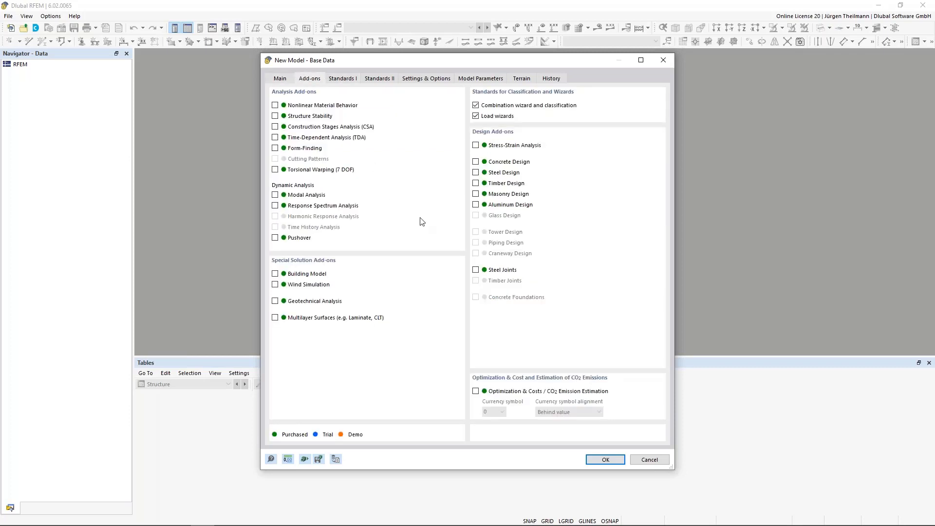
left_click(476, 183)
left_click(344, 79)
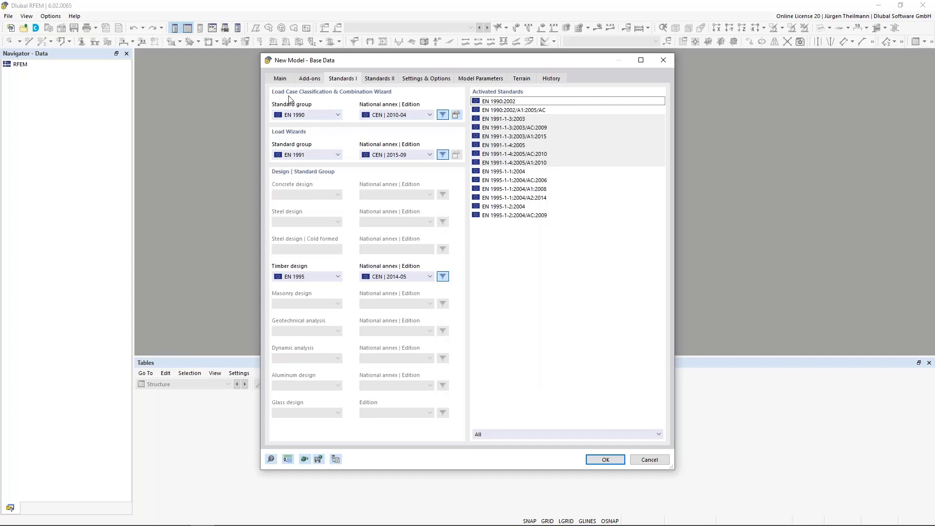
left_click(338, 115)
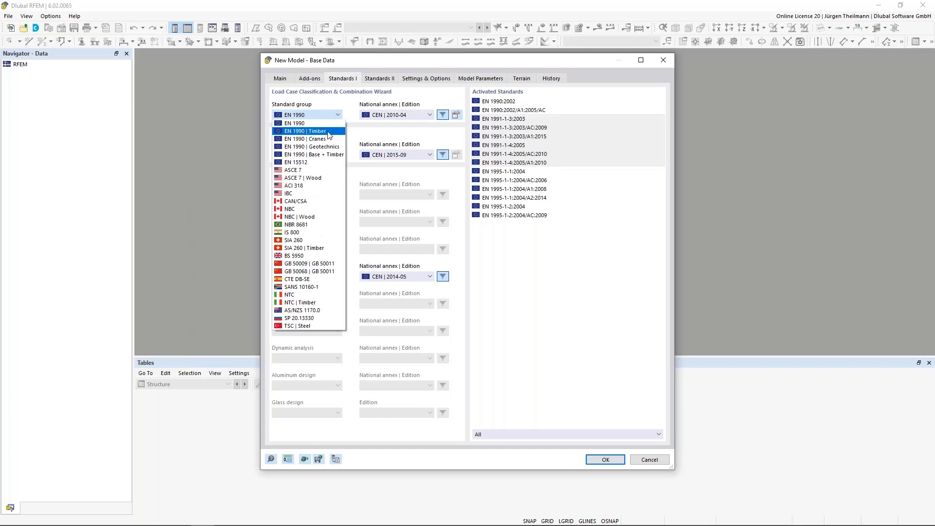
left_click(329, 132)
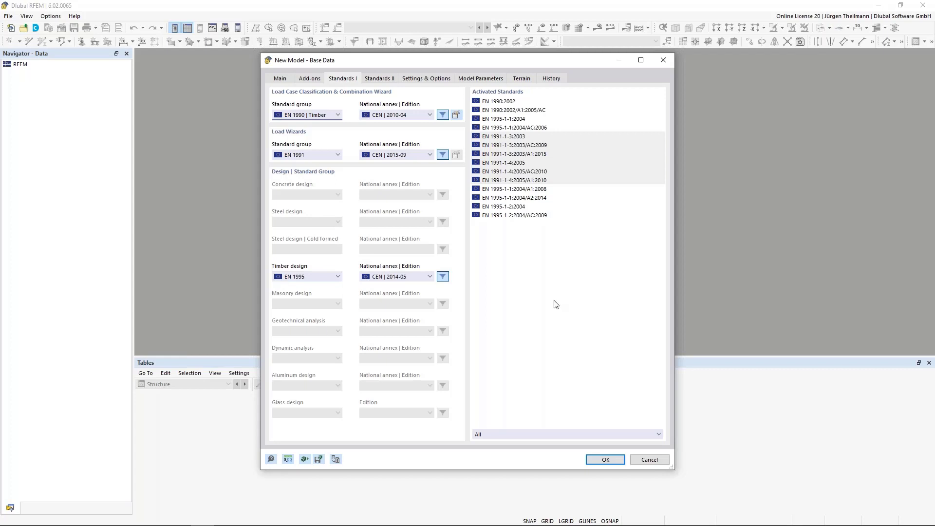
left_click(603, 460)
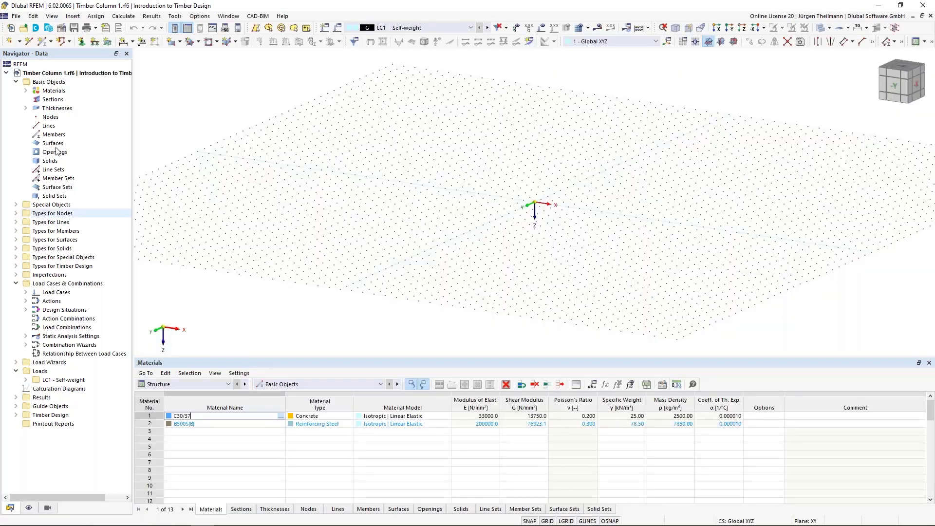
Step: Delete all predefined materials from the model
left_click(26, 91)
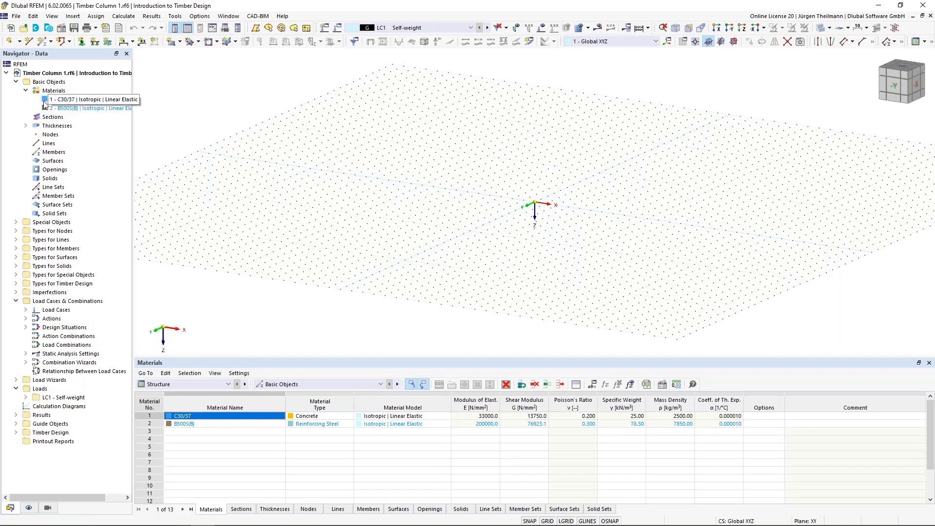
right_click(46, 93)
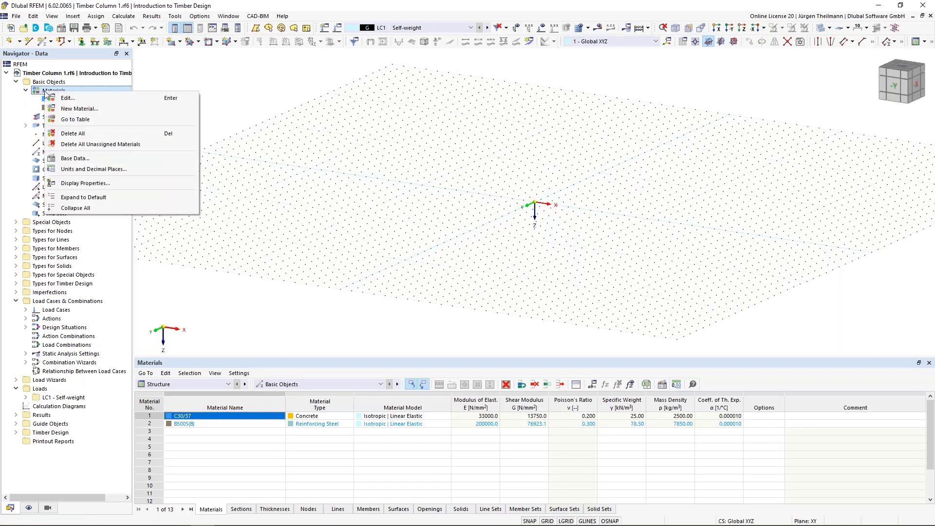
left_click(68, 135)
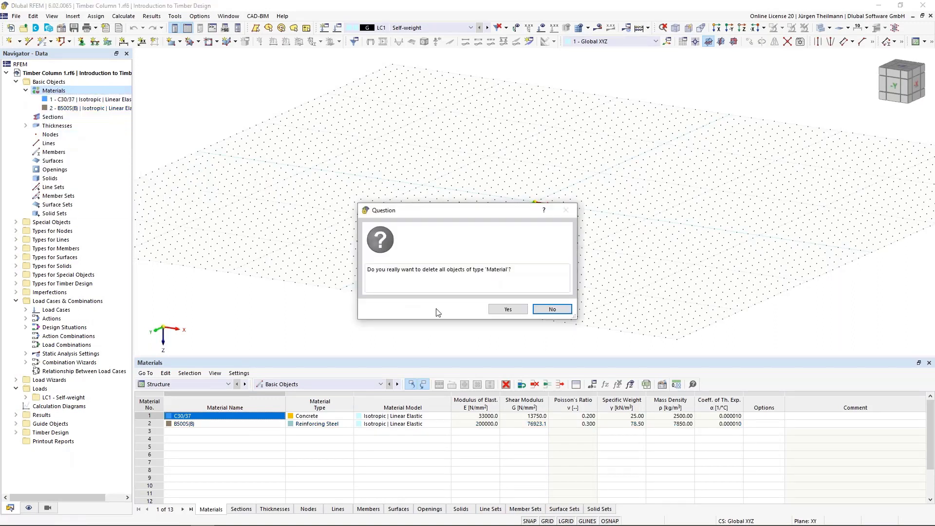
left_click(506, 309)
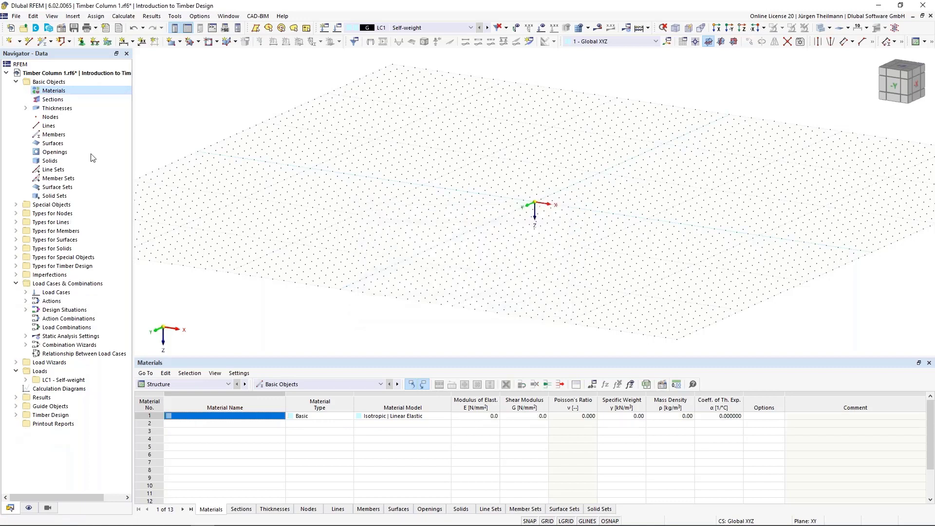
Step: Delete all predefined thicknesses from the model
left_click(25, 108)
right_click(59, 109)
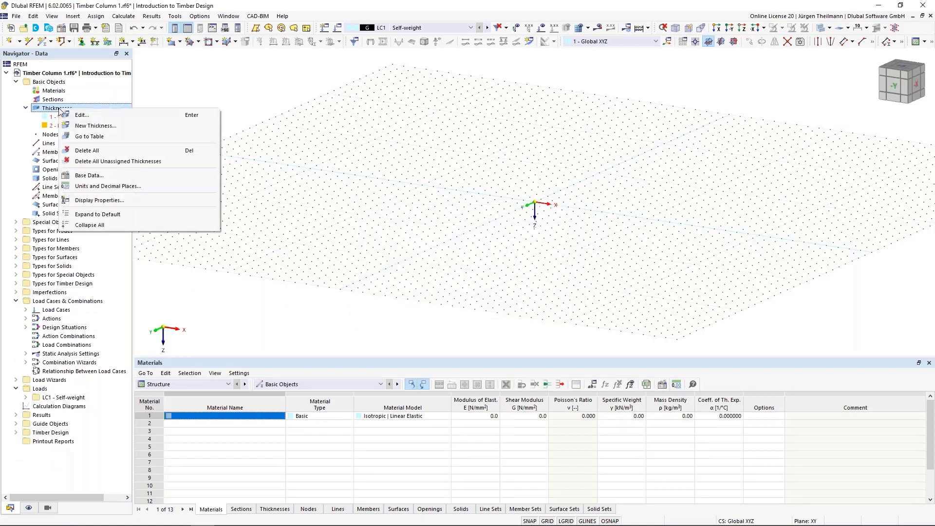
left_click(92, 150)
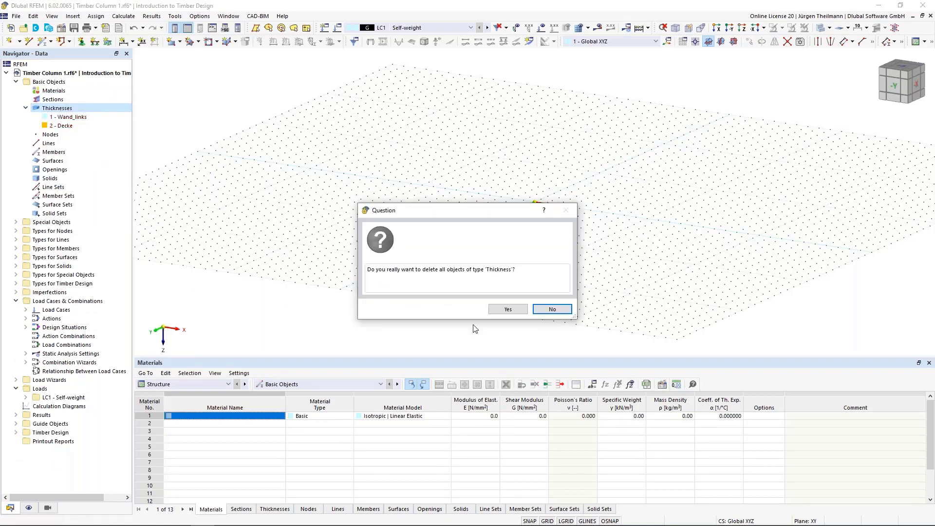
left_click(506, 309)
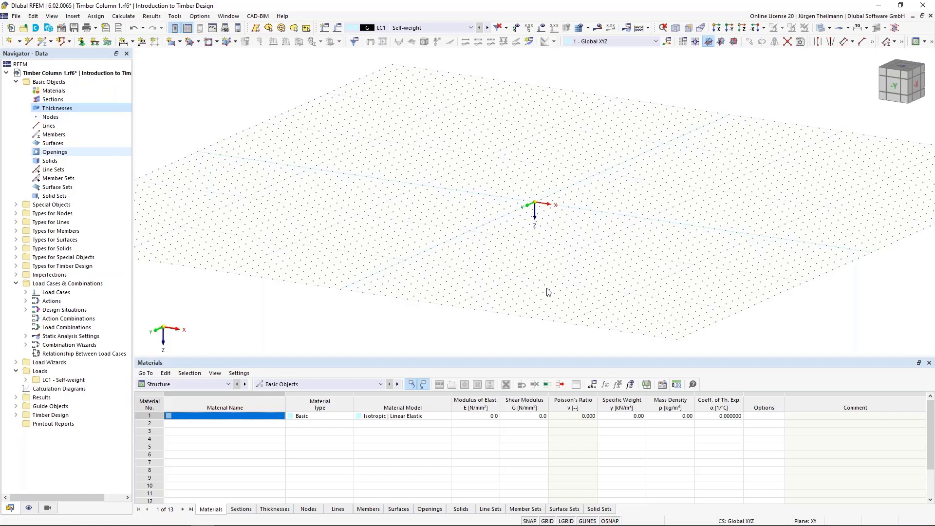
Step: Start a single beam member perpendicular to the work plane and create a new section of type Parametric - Massive I for it
left_click(52, 42)
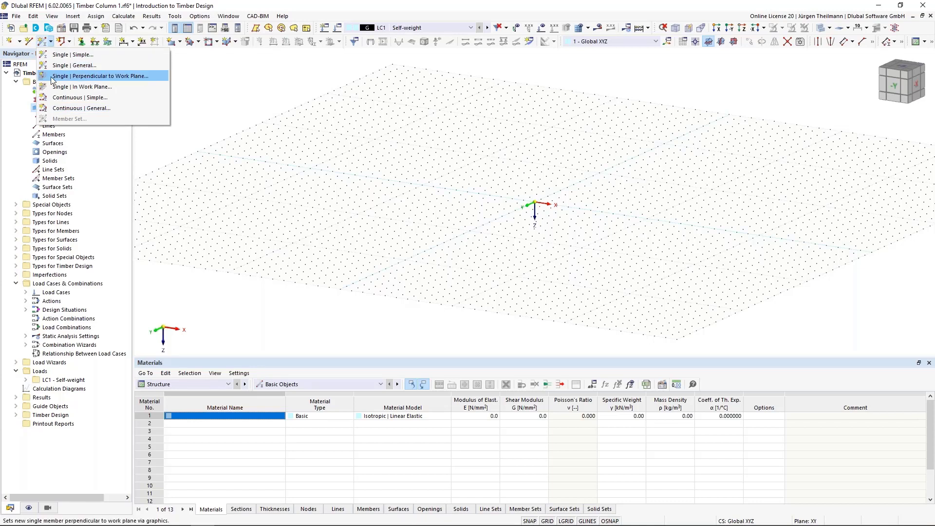
left_click(121, 76)
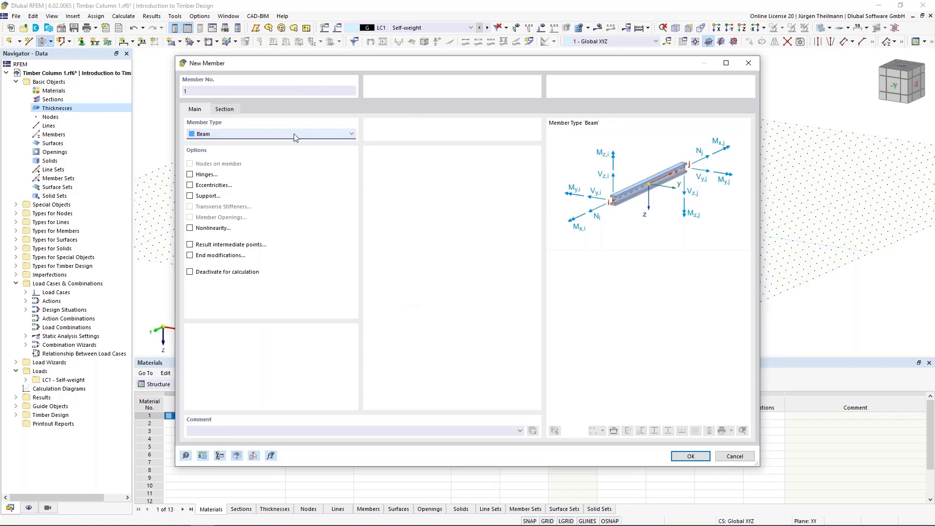
left_click(222, 108)
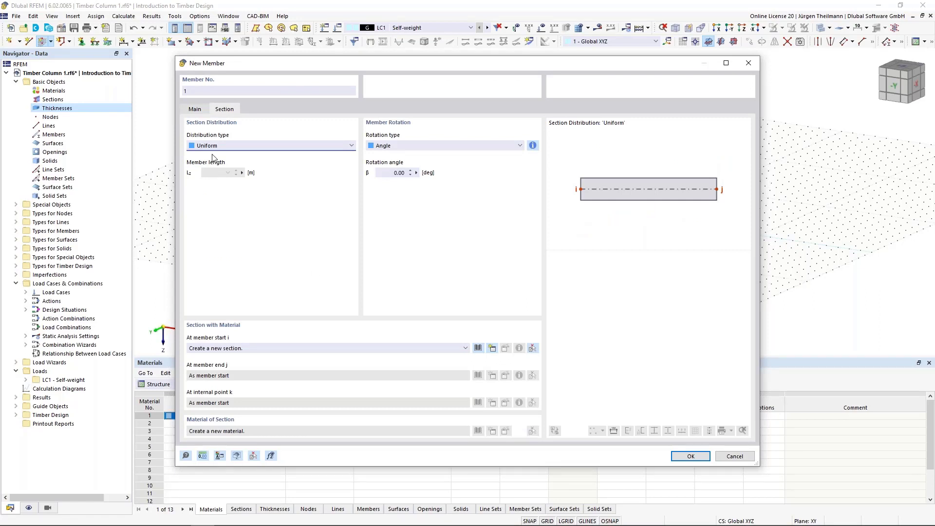
left_click(492, 348)
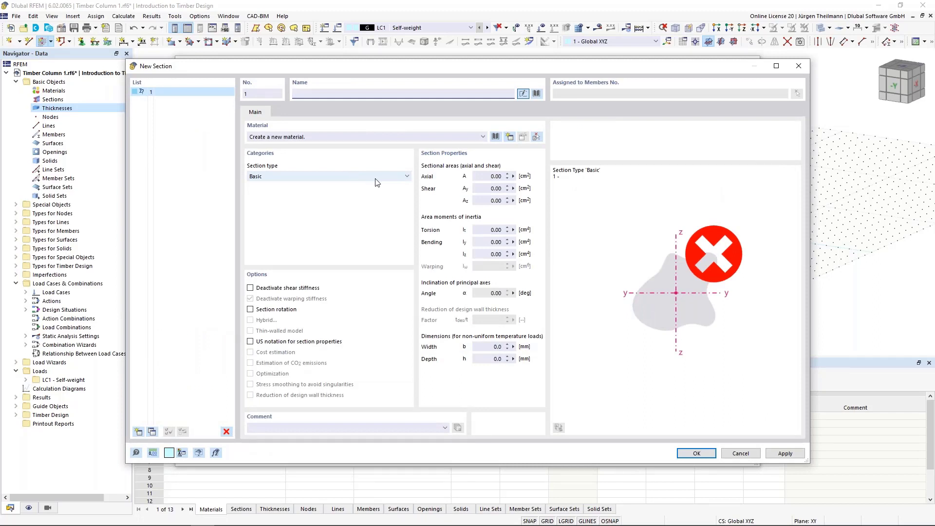
left_click(403, 180)
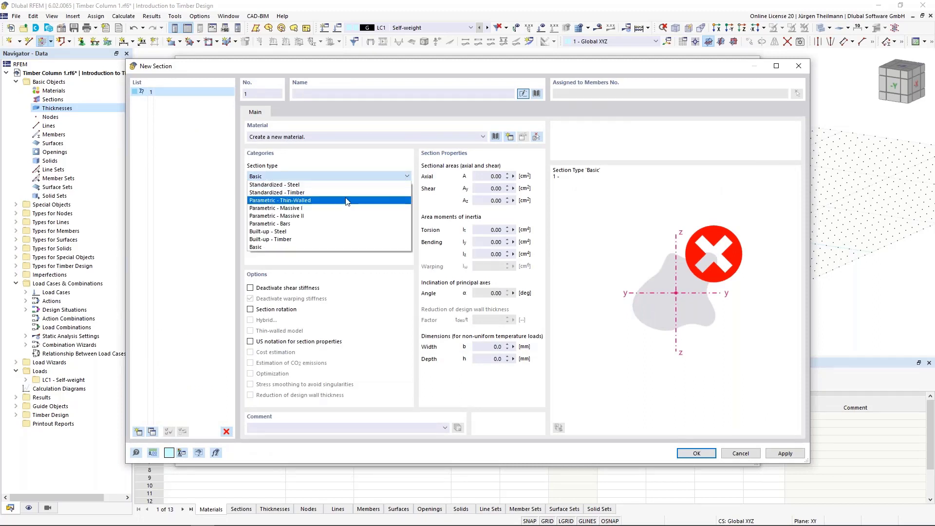
left_click(287, 209)
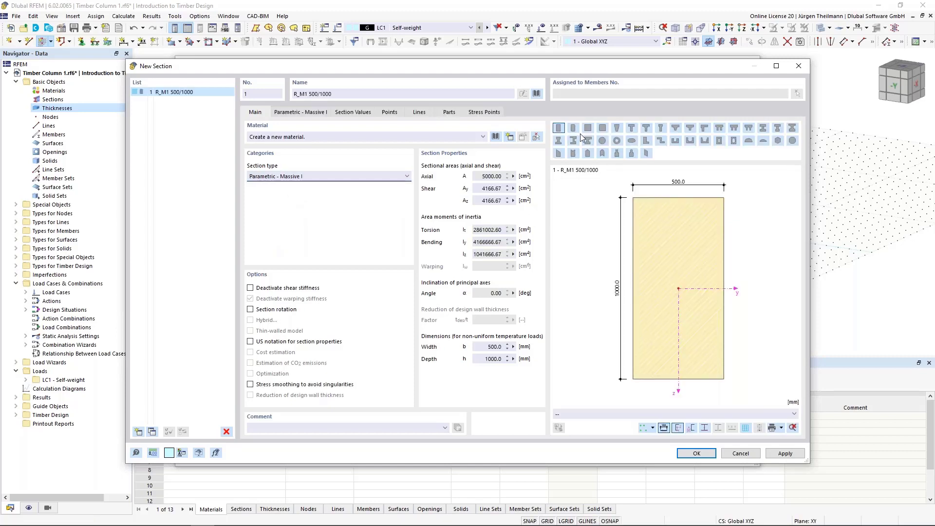
Step: Set the massive rectangular section's width b to 160 mm and height h to 200 mm
left_click(292, 113)
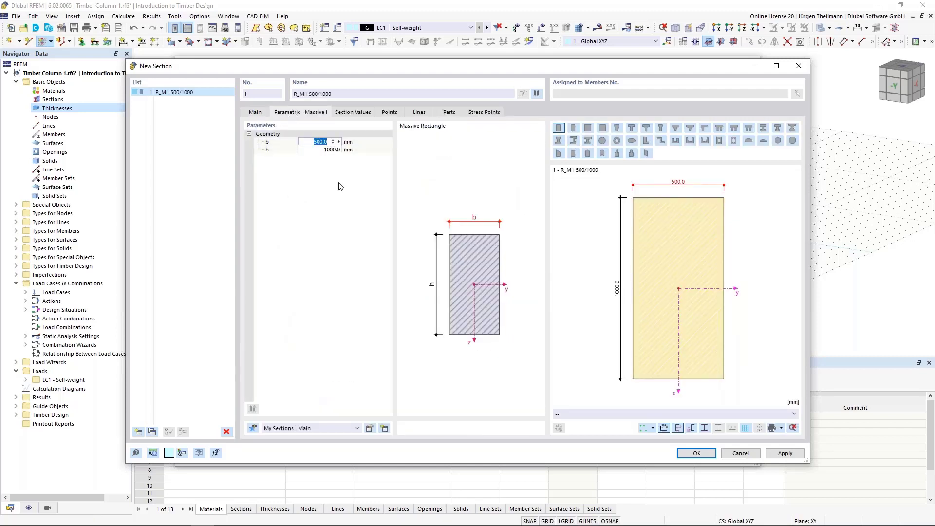
type("160")
key("Tab")
type("2")
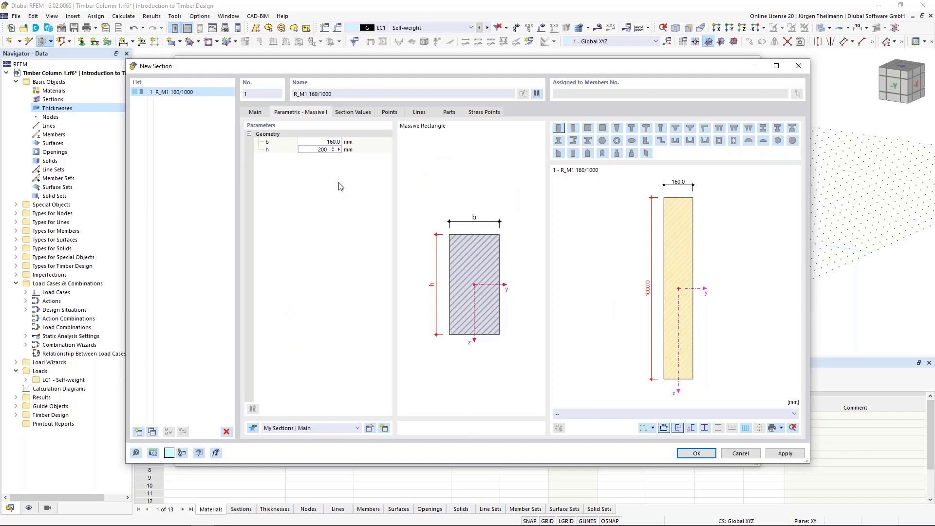
key("Return")
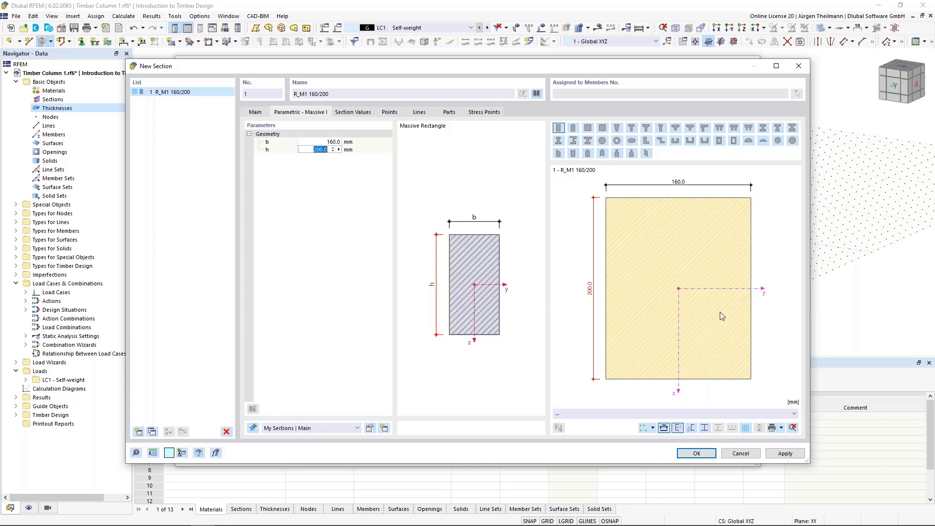
Step: Assign the softwood material C24 from the material library to the section, using the search term C24, and confirm the section
left_click(253, 113)
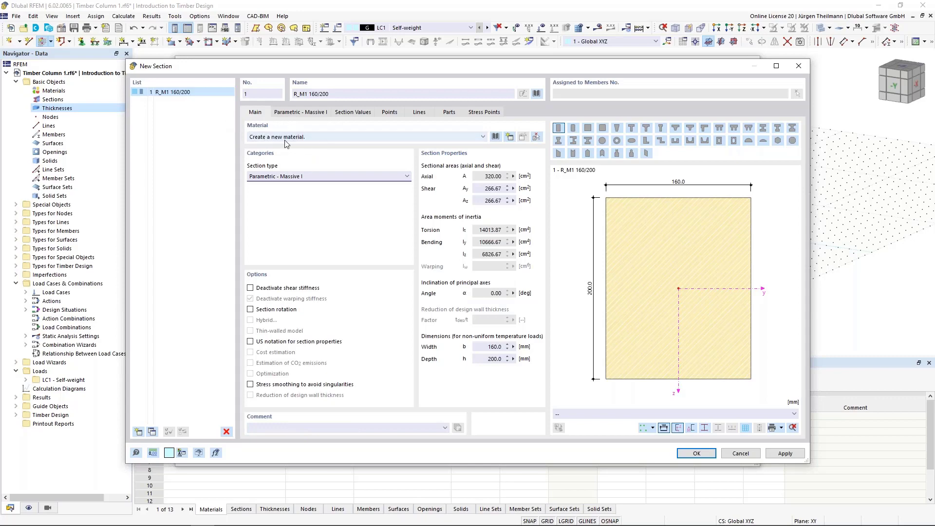
left_click(495, 136)
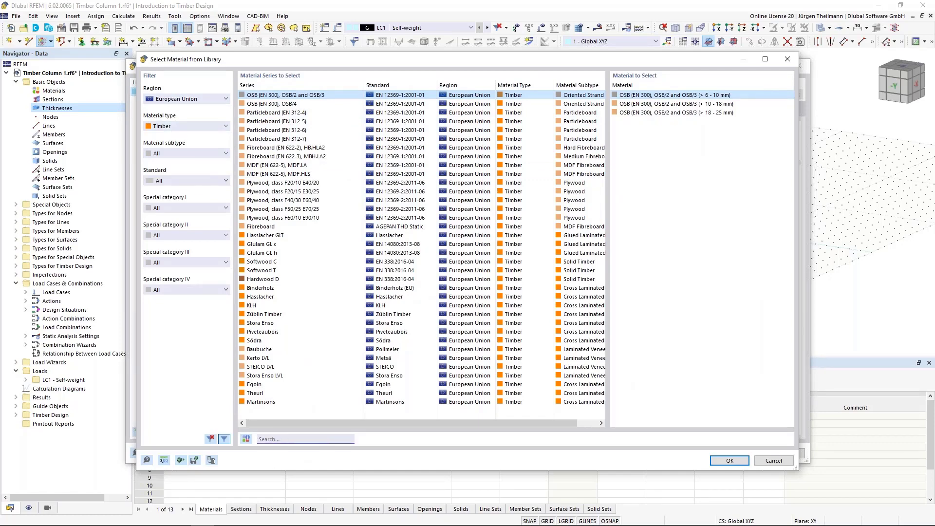
left_click(259, 439)
type("*c")
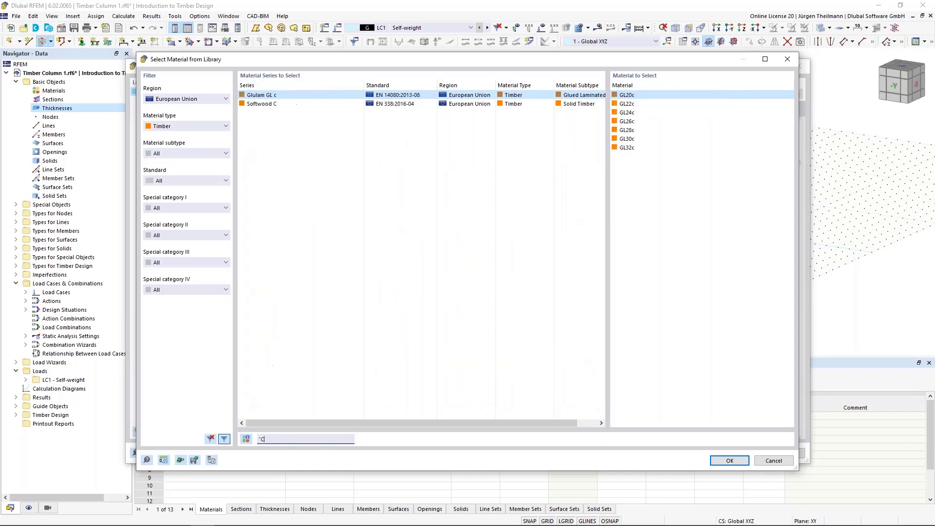
type("24")
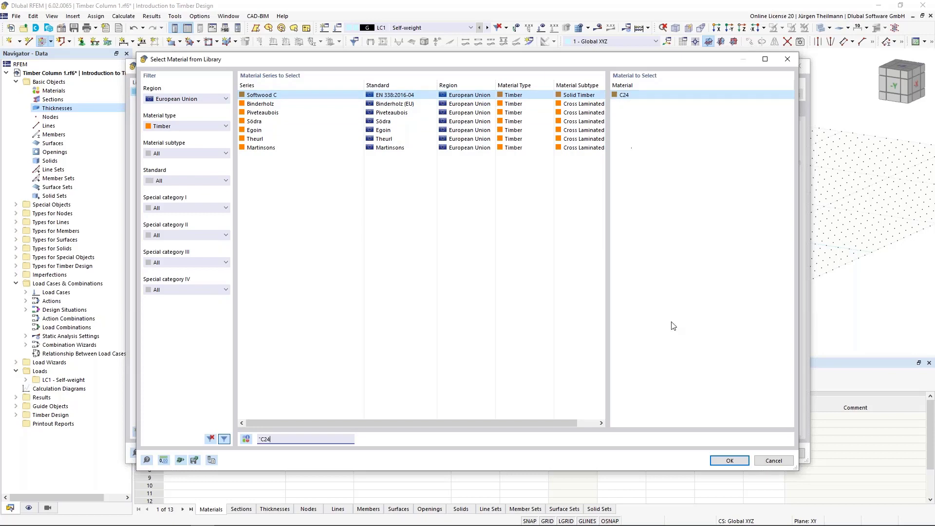
left_click(741, 460)
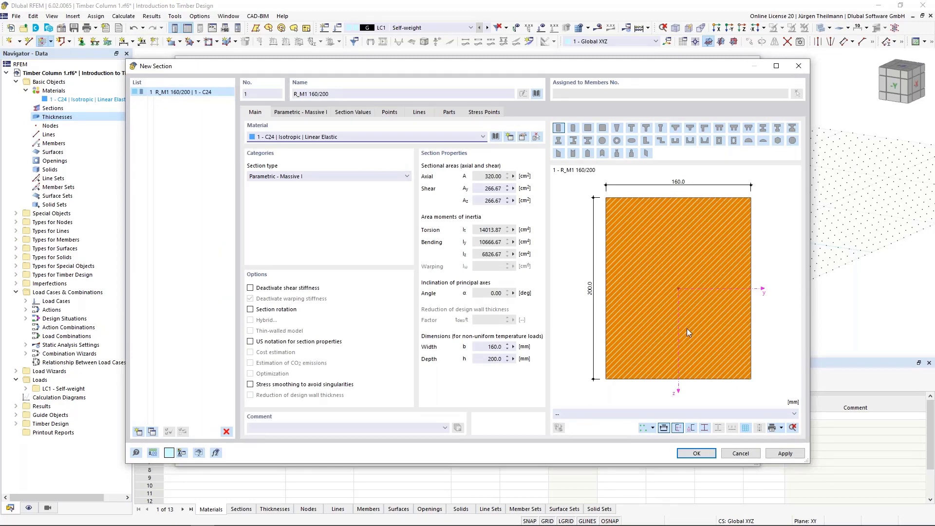
left_click(695, 454)
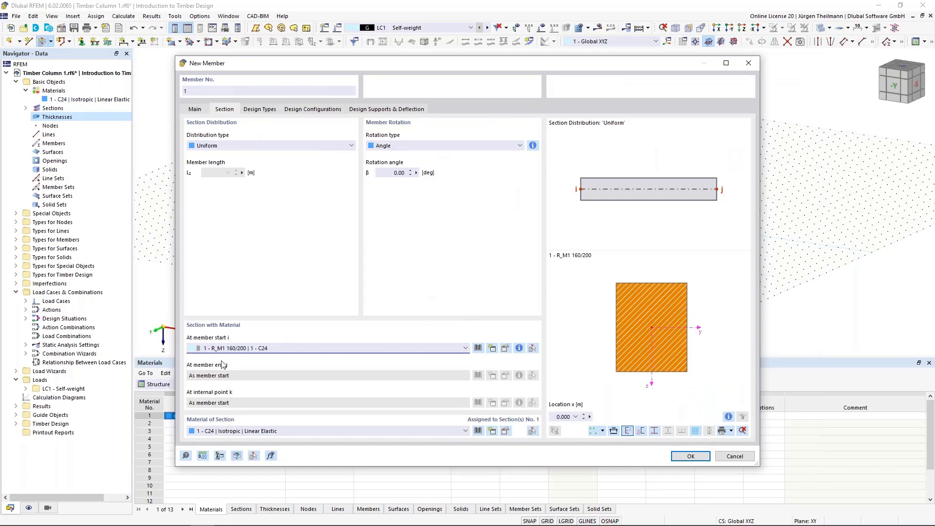
Step: Confirm the member settings and place a 4 m column at the origin (0, 0, 0), with its direction reversed so it points upwards
left_click(691, 456)
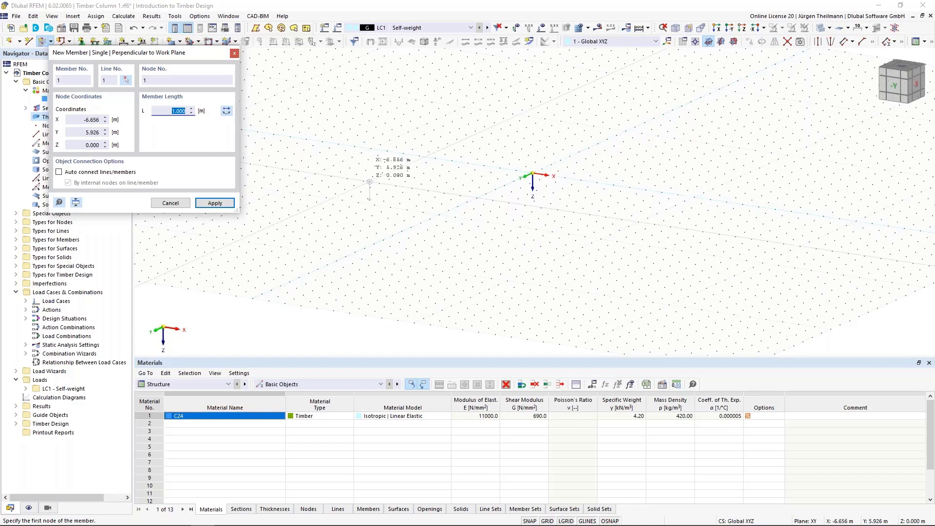
type("4")
key("Tab")
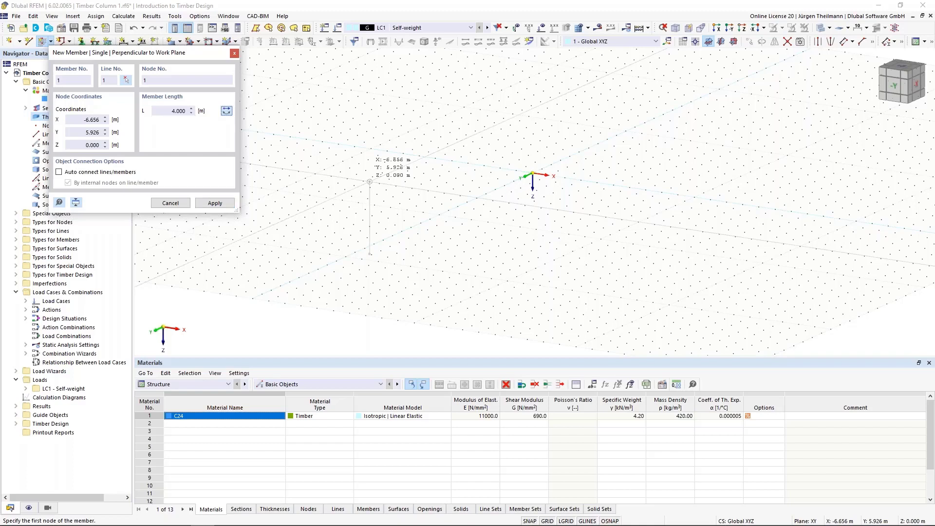
key("shift+Tab")
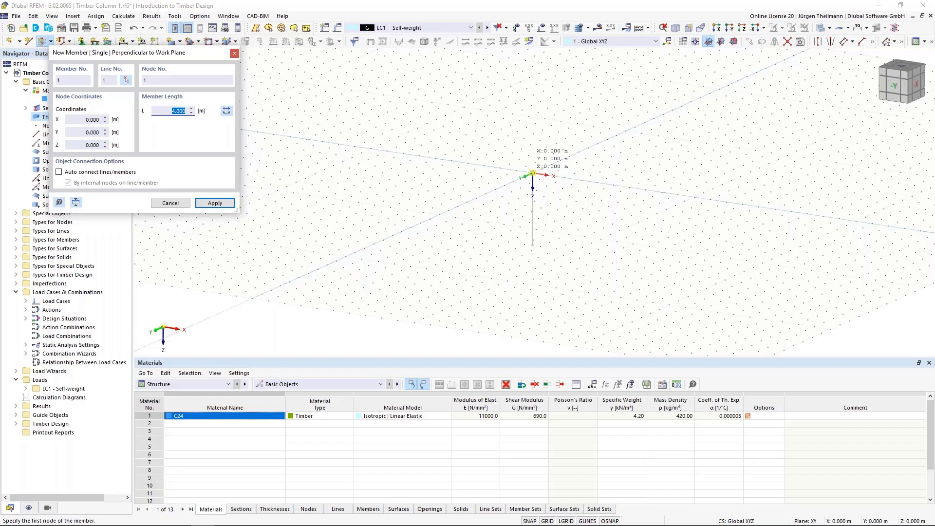
left_click(226, 111)
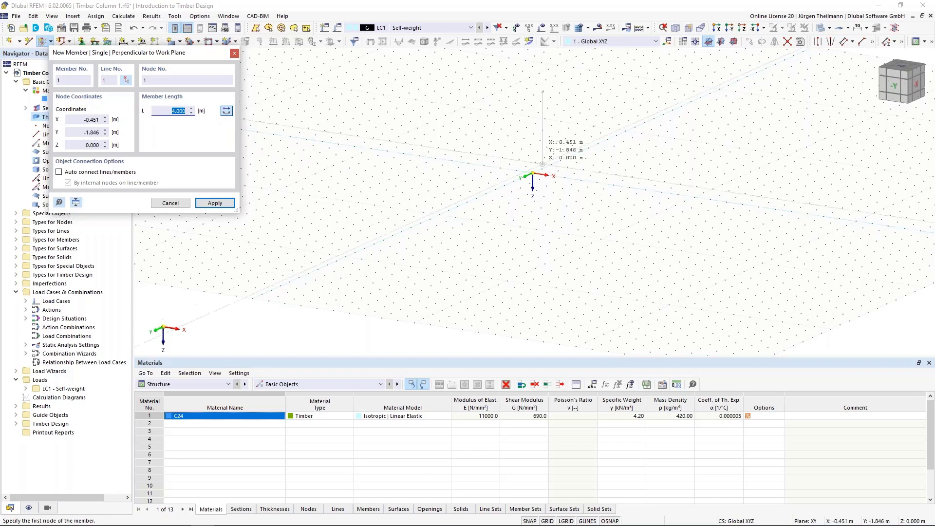
left_click(533, 173)
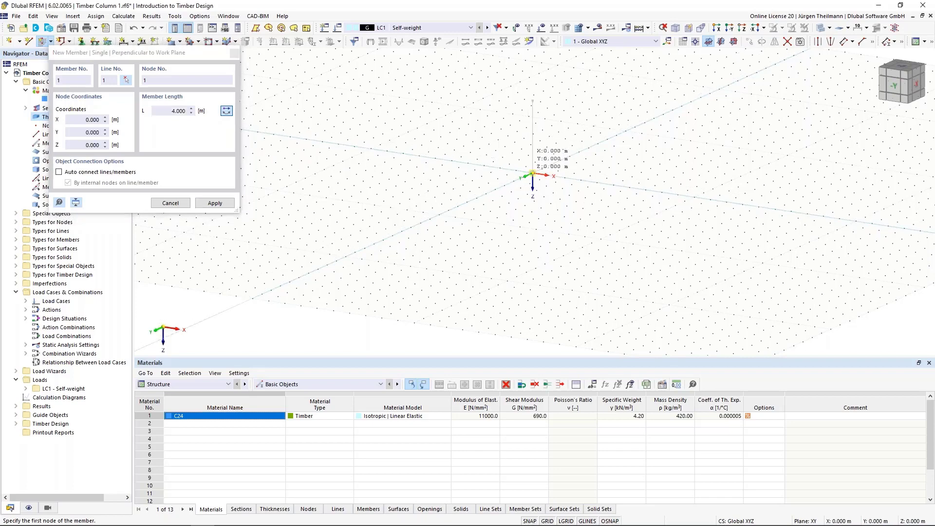
left_click(532, 173)
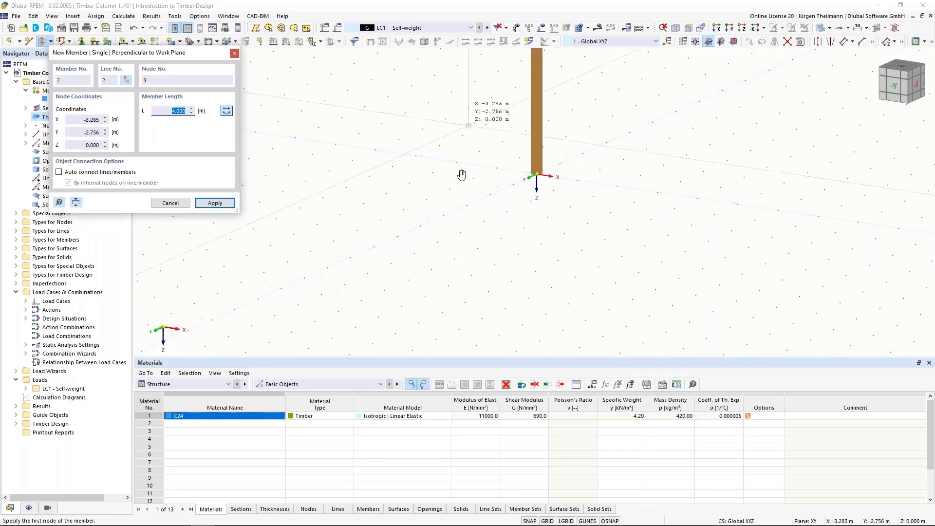
middle_click_drag(461, 176, 455, 248)
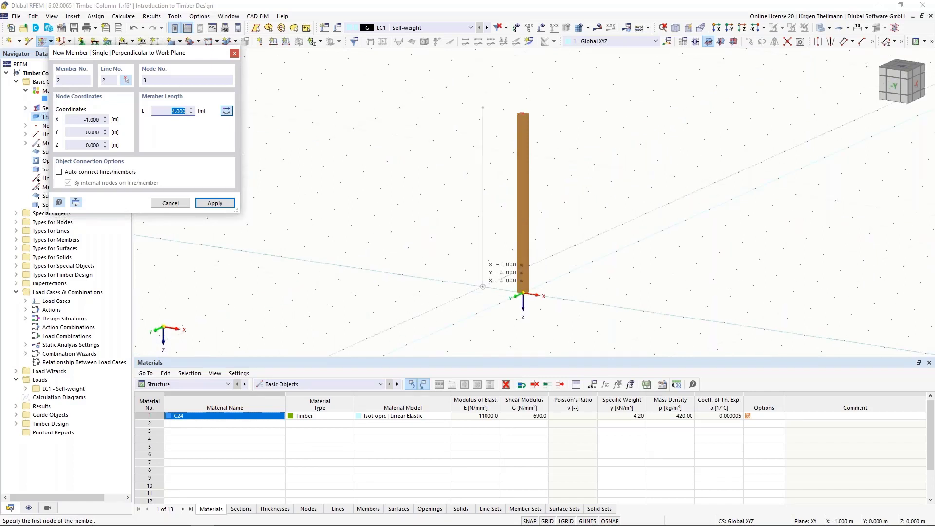
key("Escape")
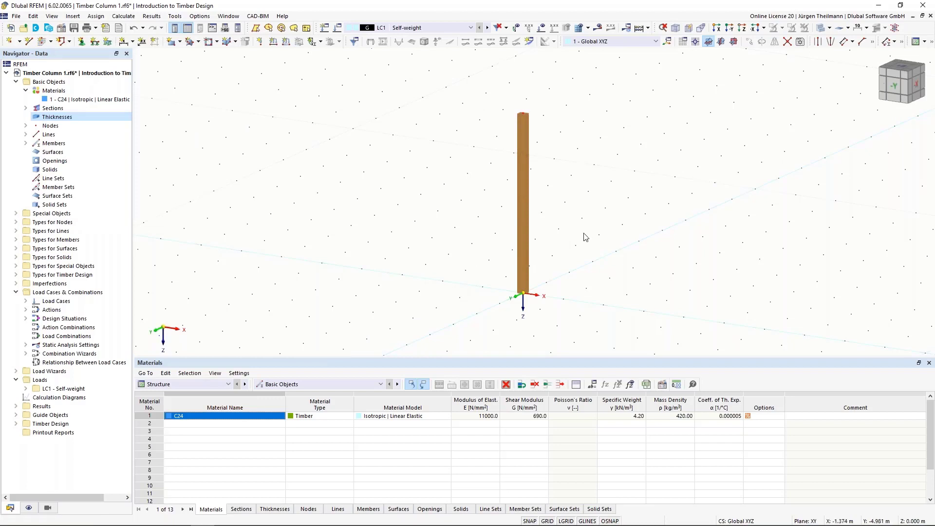
Step: Assign the Hinged nodal support to the column's base node 1 and open a new nodal support definition
middle_click_drag(601, 245, 573, 254)
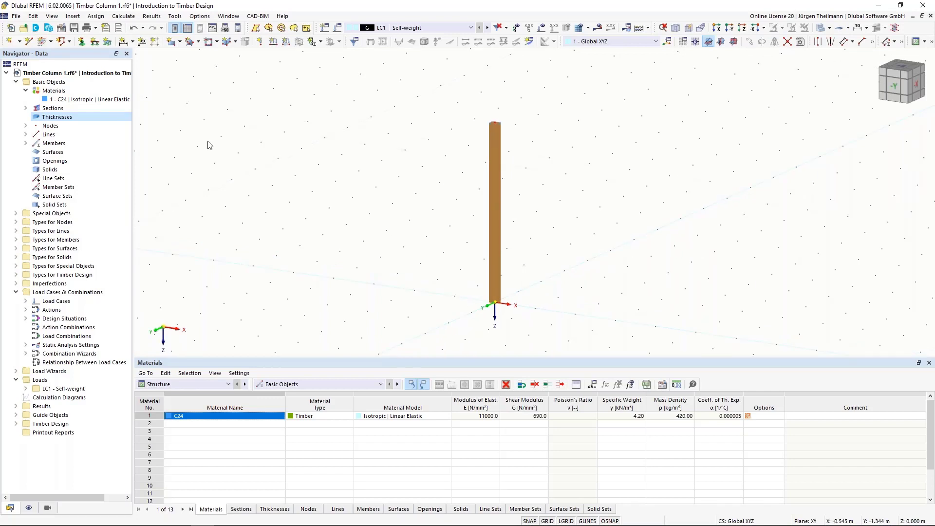
left_click(83, 44)
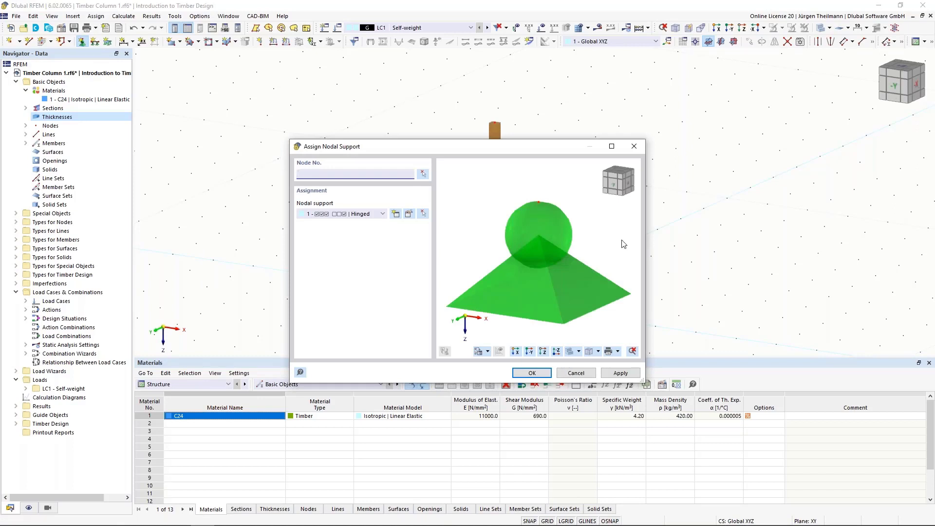
left_click(423, 176)
left_click(495, 302)
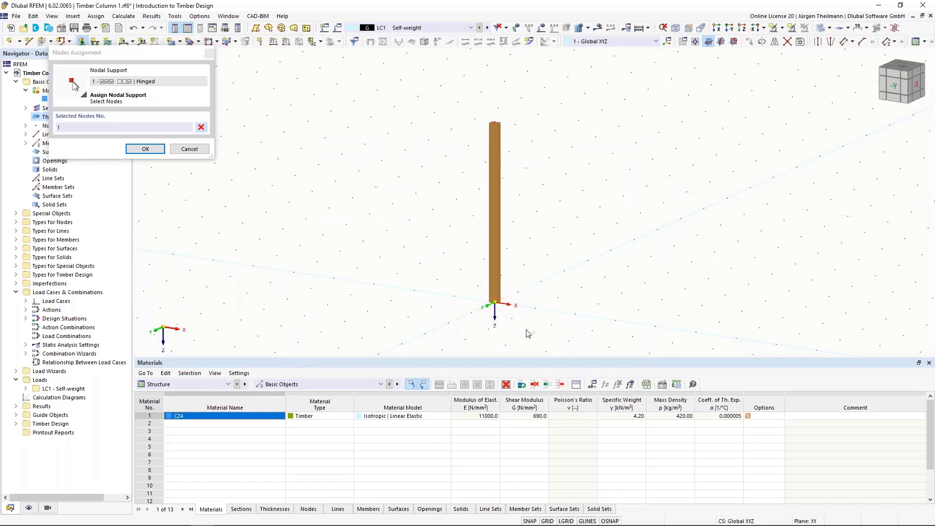
left_click(156, 150)
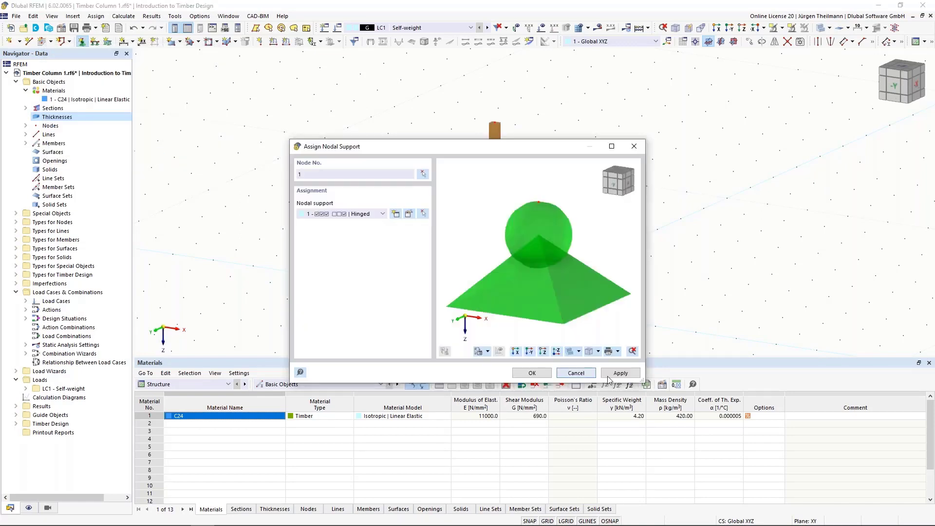
left_click(623, 373)
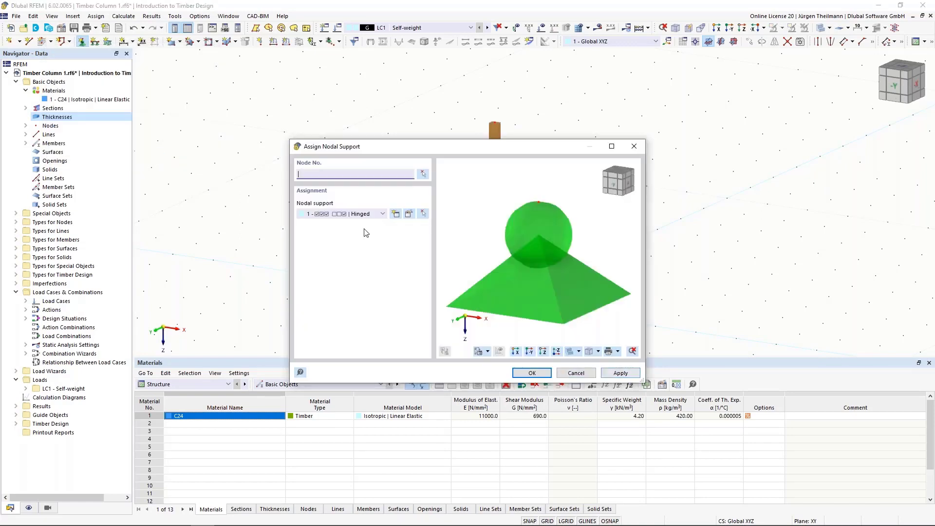
left_click(395, 215)
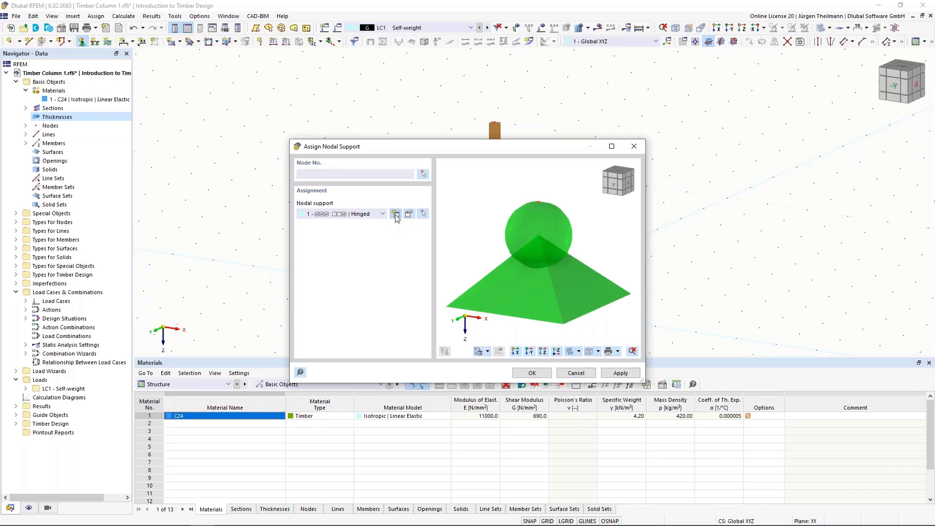
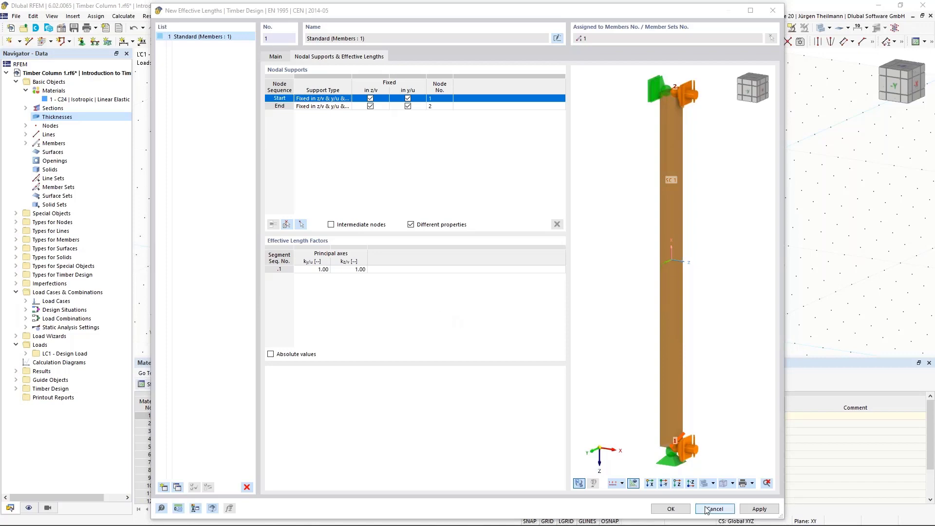
Step: Discard the new effective lengths definition and cancel the edits to the column member
left_click(658, 509)
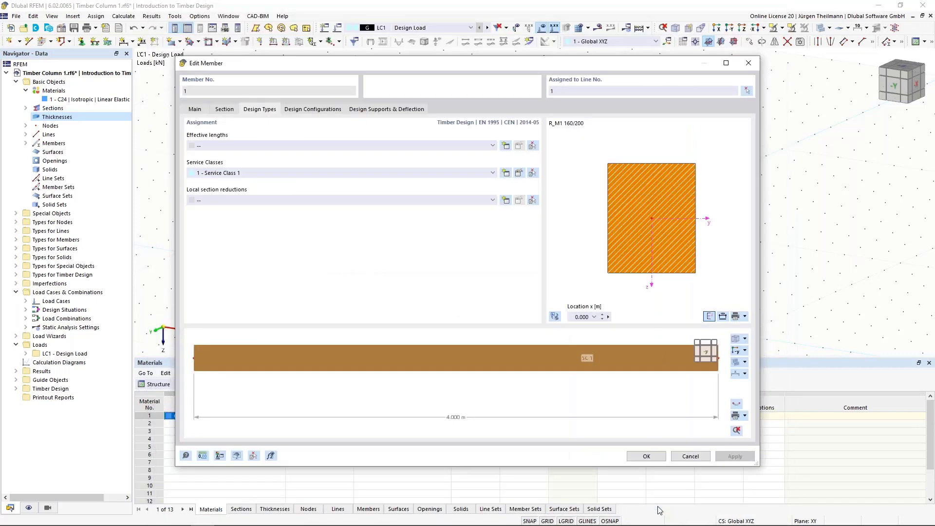
left_click(687, 455)
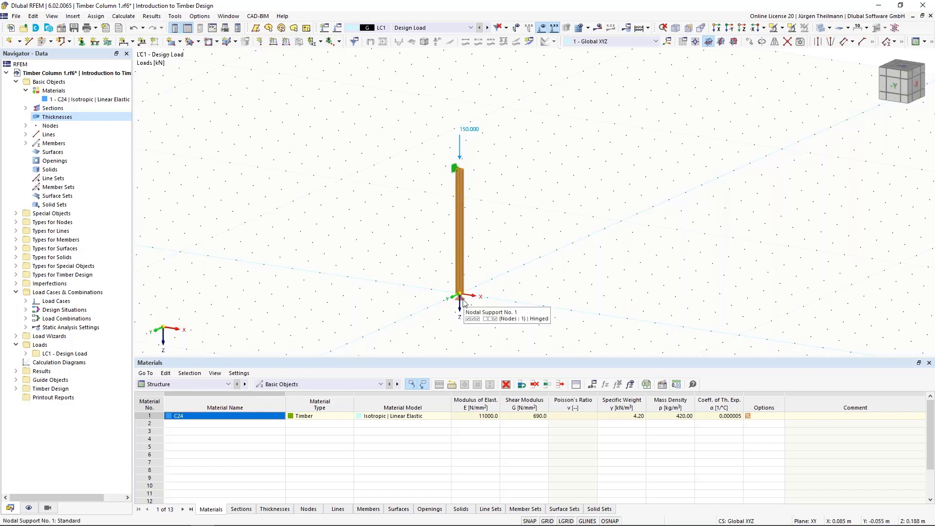
Step: Remove the column's existing nodal supports and assign the Hinged nodal support to base node 1
scroll(464, 302, "up", 2)
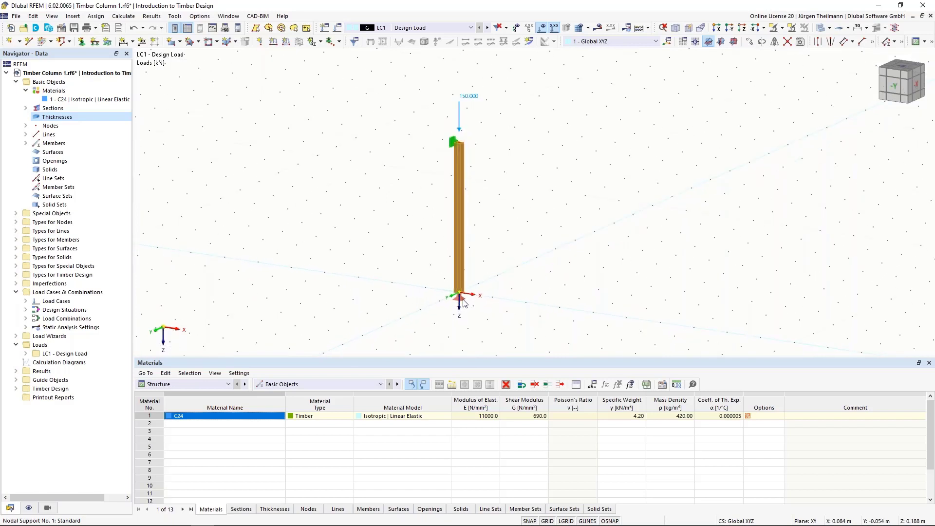
scroll(463, 302, "up", 2)
scroll(463, 302, "down", 3)
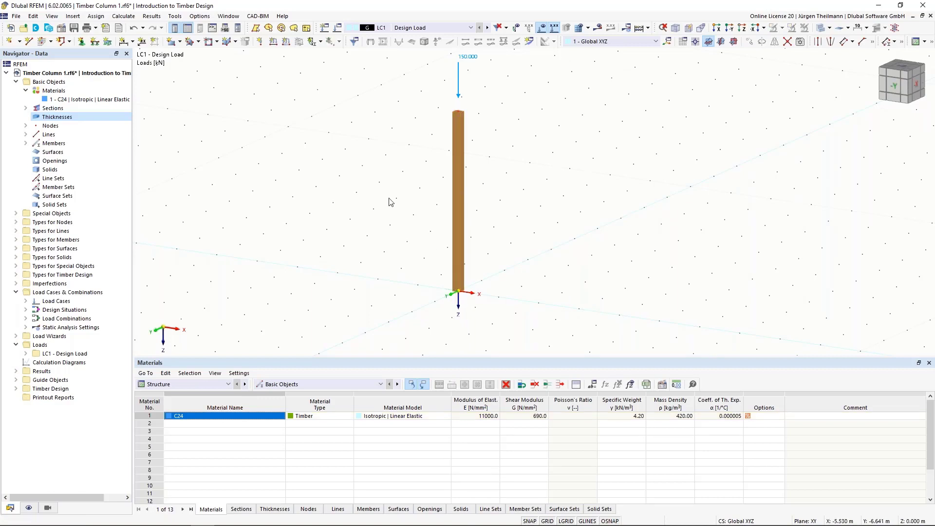
scroll(391, 200, "down", 2)
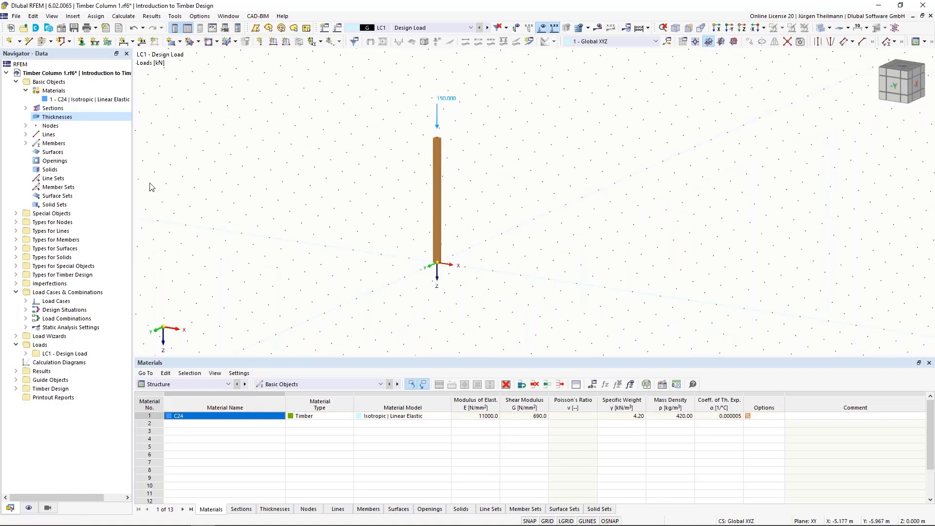
left_click(81, 42)
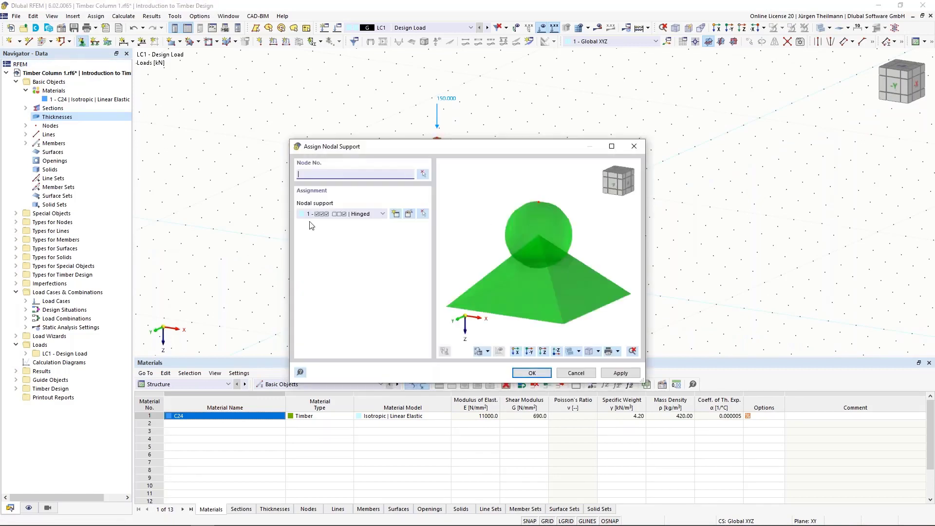
left_click(422, 176)
type("1")
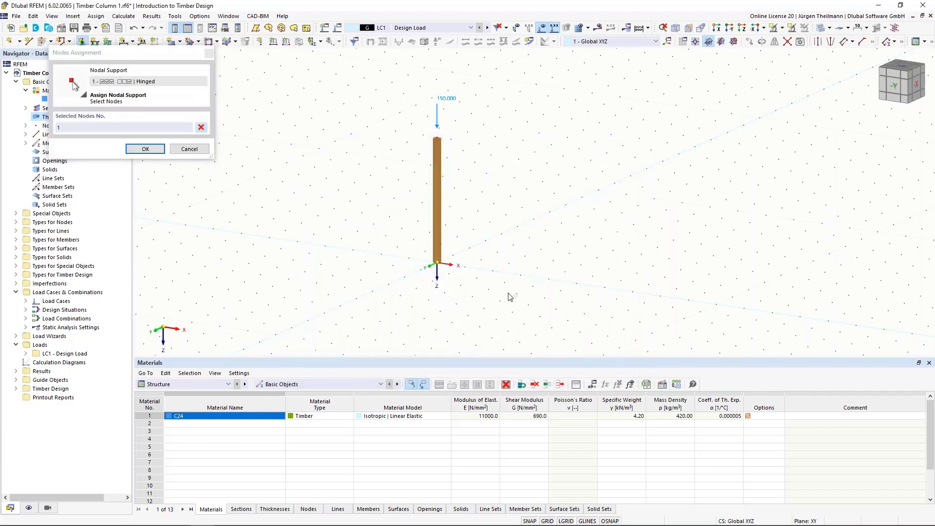
left_click(136, 148)
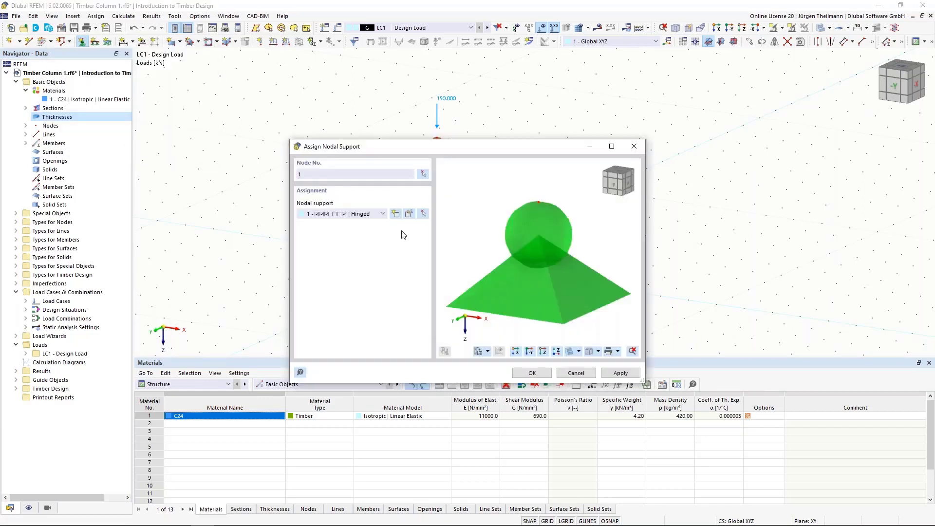
left_click(625, 375)
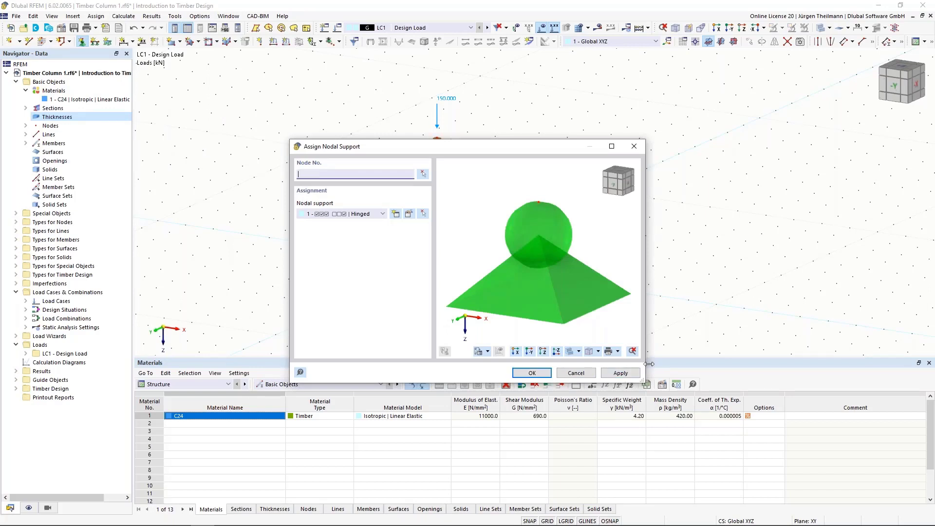
Step: Review the support conditions defined for nodal support 6 and confirm its definition
left_click(383, 214)
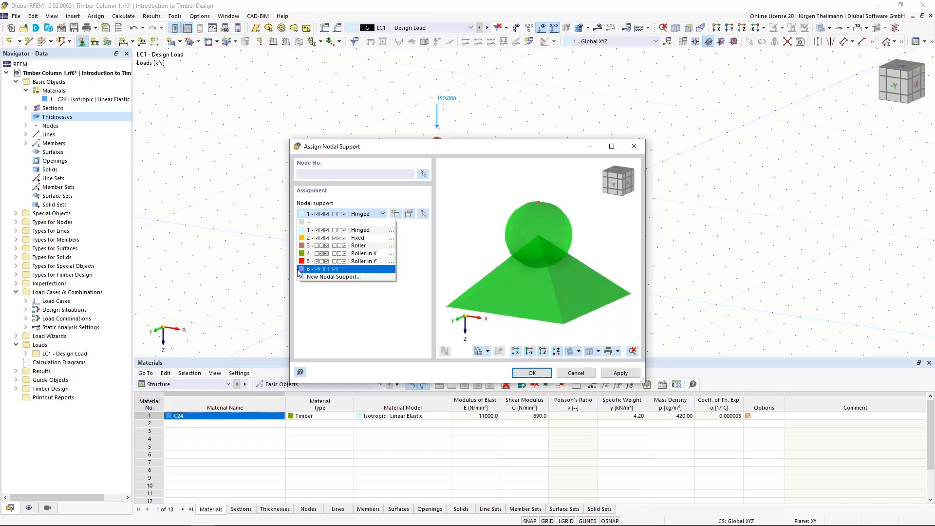
left_click(393, 270)
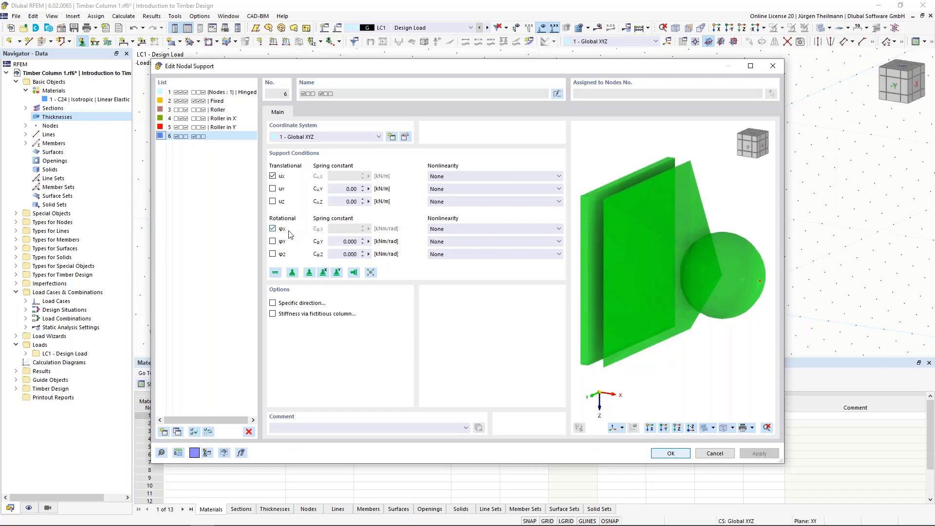
left_click(678, 454)
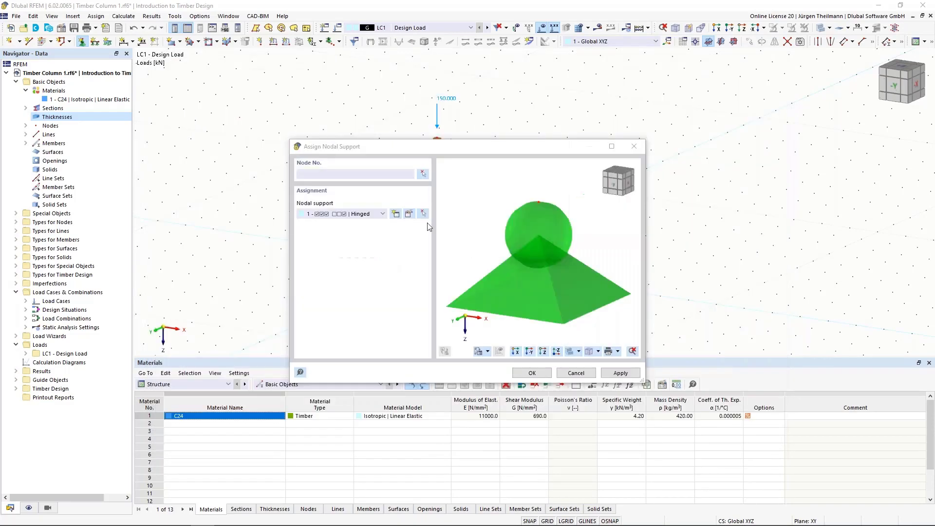
Step: Assign the Hinged nodal support to the column's top node 2
left_click(422, 176)
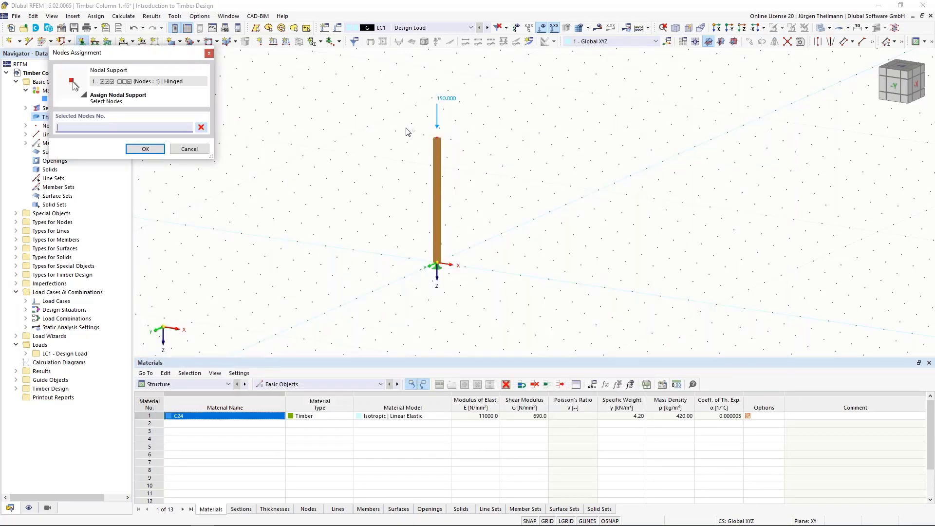
left_click(145, 149)
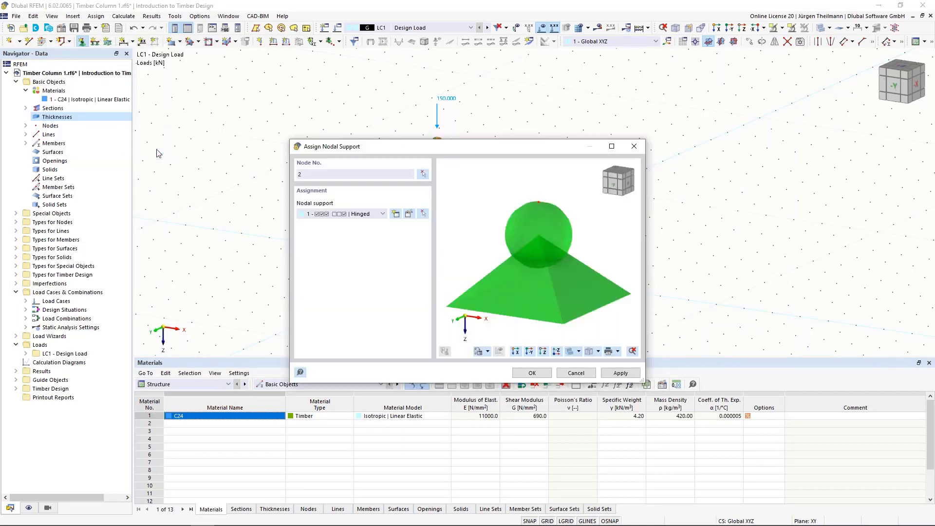
left_click(518, 374)
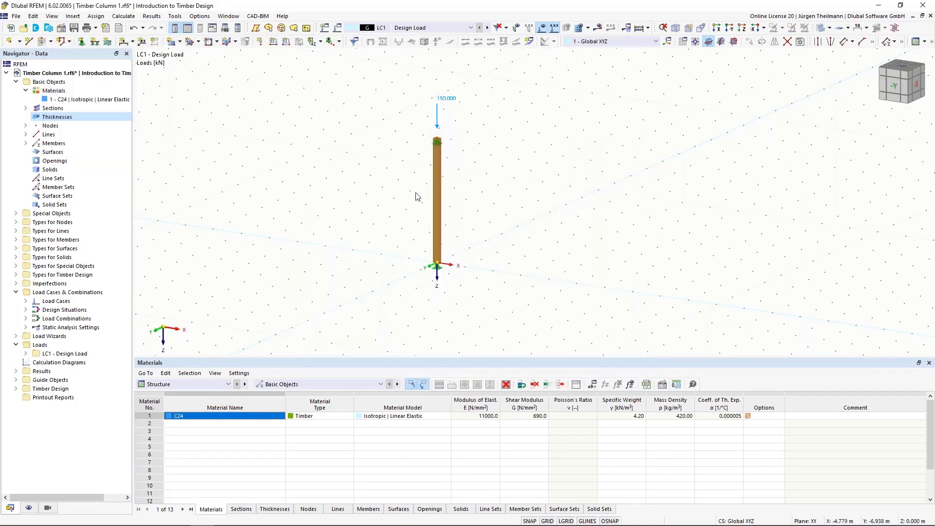
Step: Replace the Hinged support at the column's top node 2 with nodal support 6
scroll(431, 151, "up", 3)
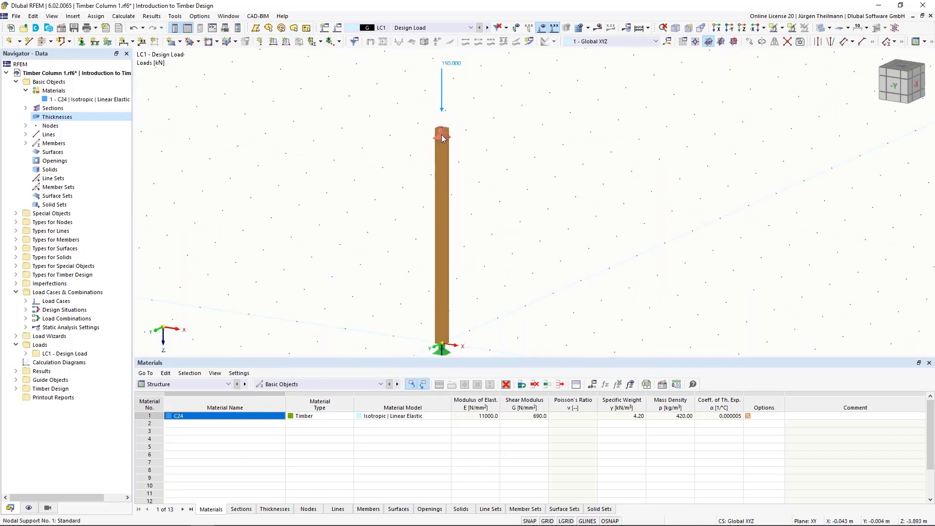
double_click(442, 139)
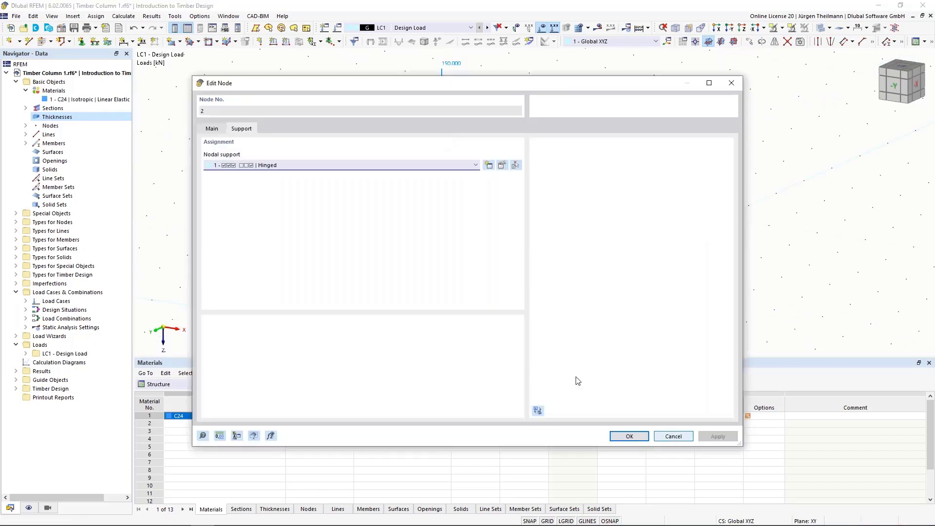
left_click(675, 436)
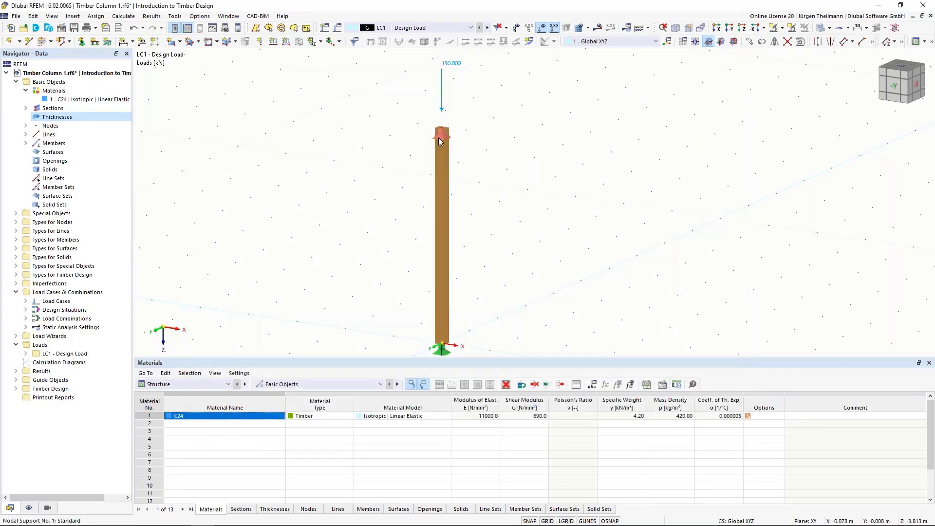
double_click(438, 138)
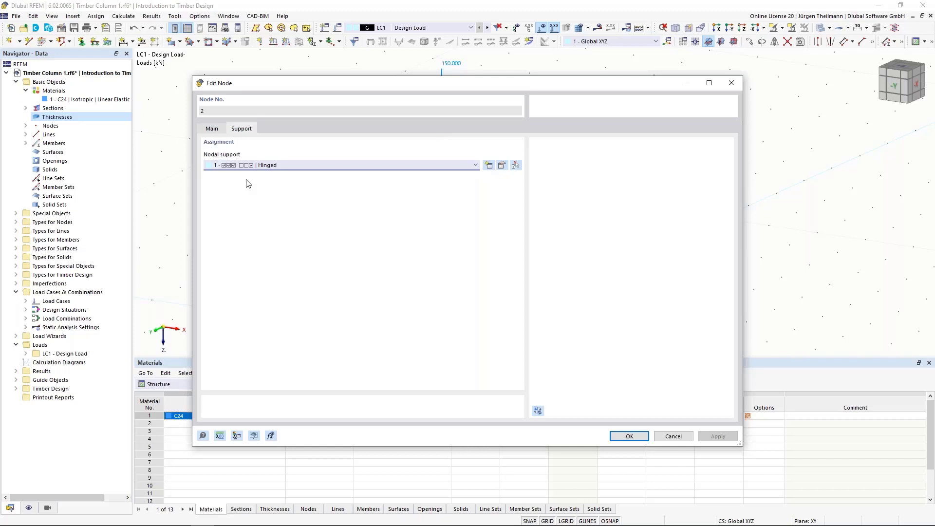
left_click(476, 165)
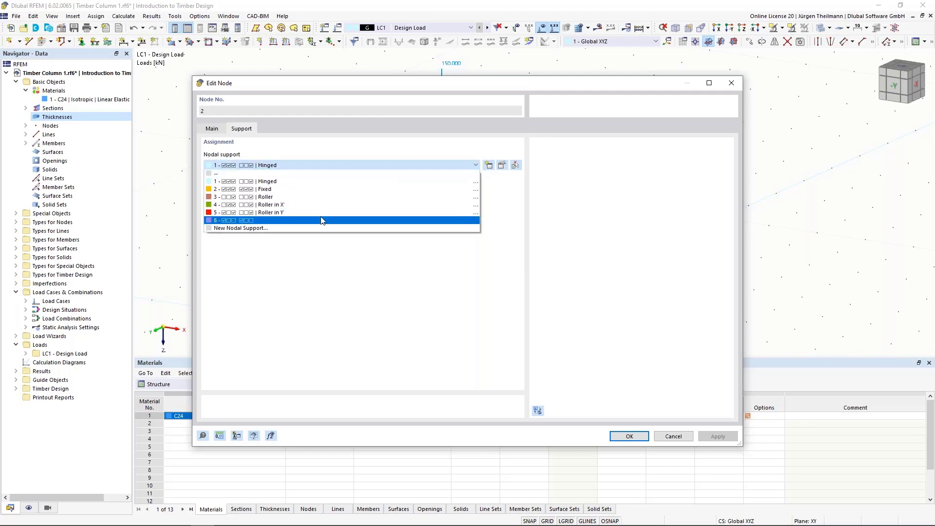
left_click(210, 222)
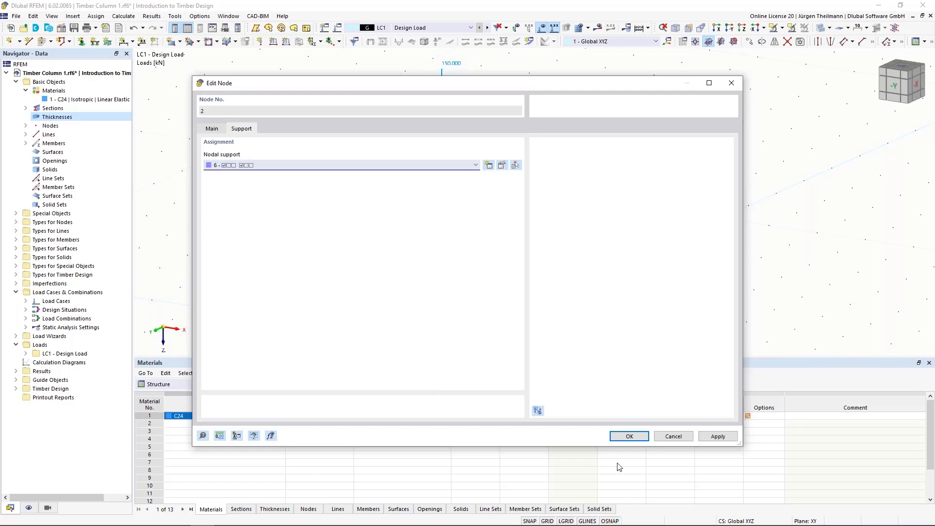
left_click(629, 437)
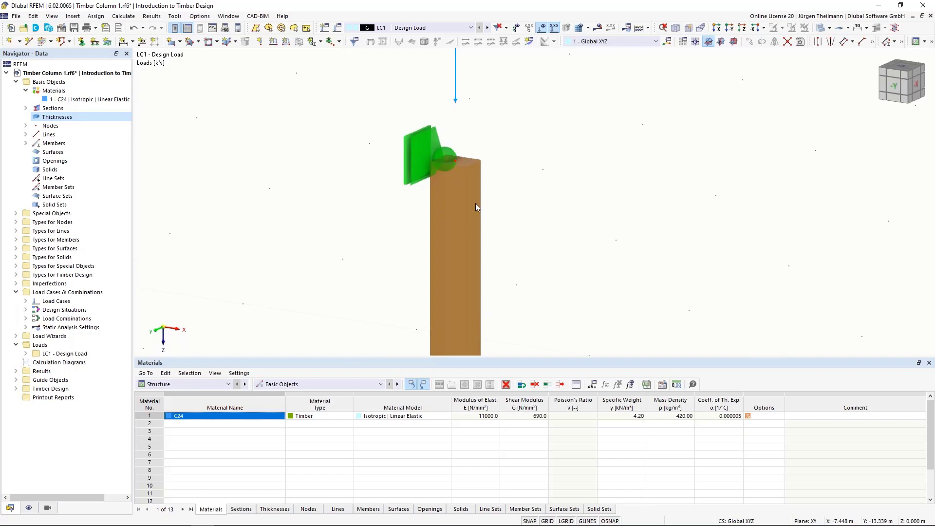
scroll(476, 203, "down", 5)
scroll(520, 244, "down", 3)
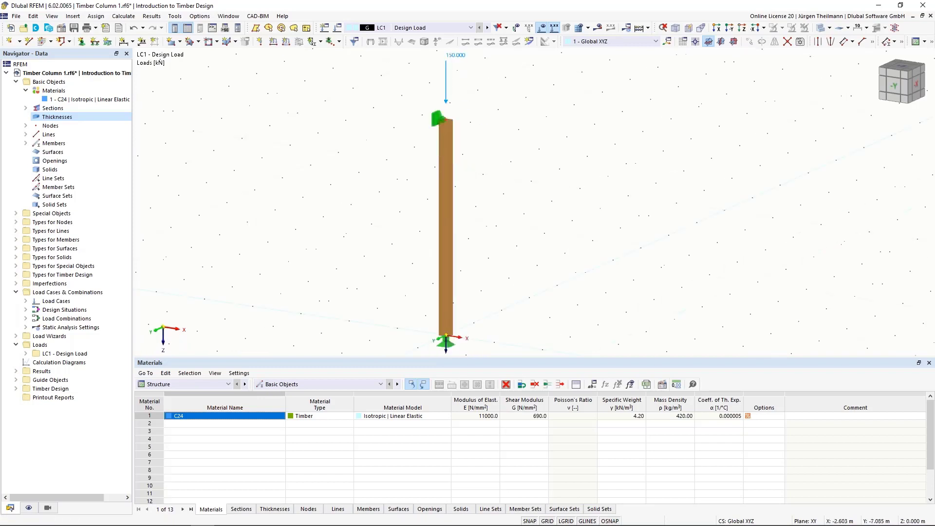
Step: Check the EN 1990 Timber combination standard and set the load duration of load case LC1 Design Load to Medium-term
left_click(337, 29)
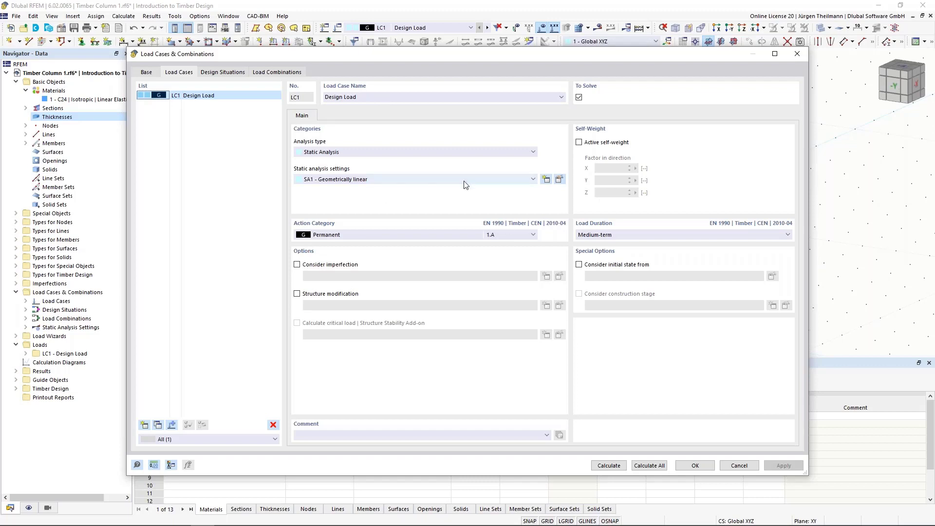
left_click(137, 72)
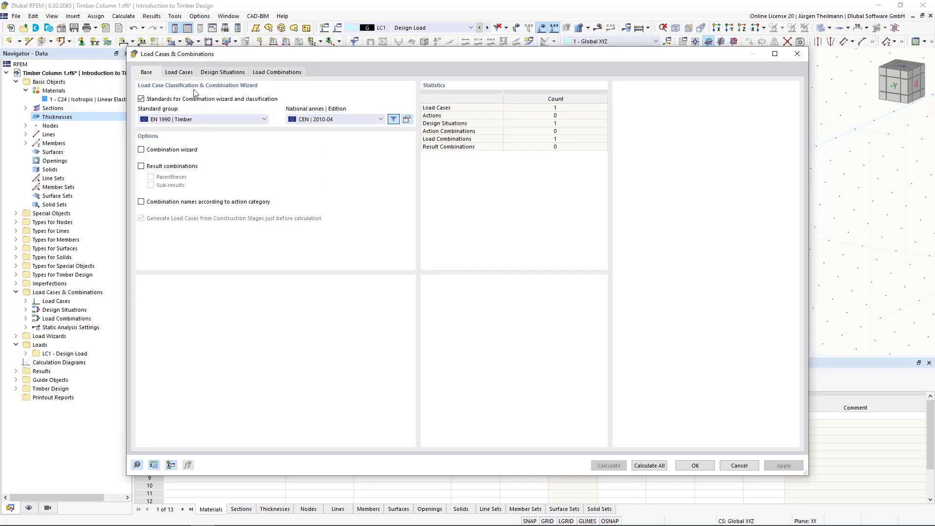
left_click(174, 73)
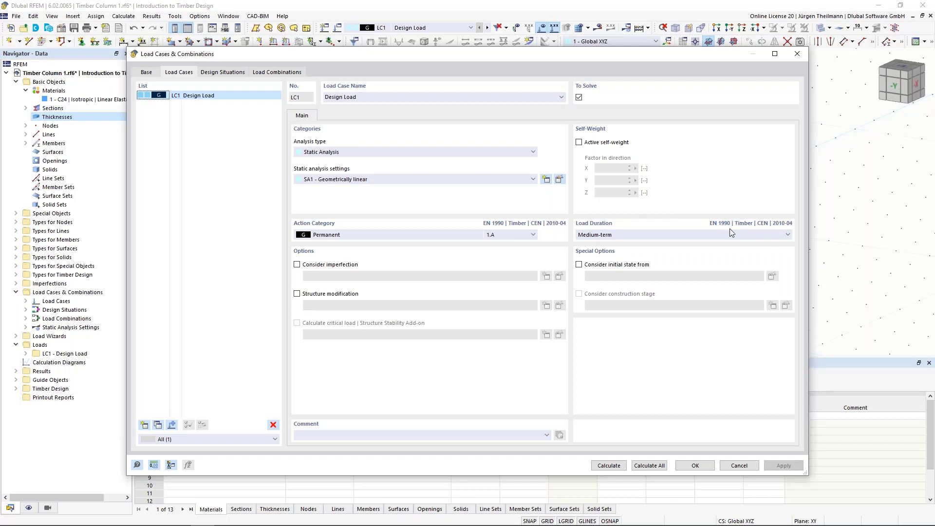
left_click(788, 235)
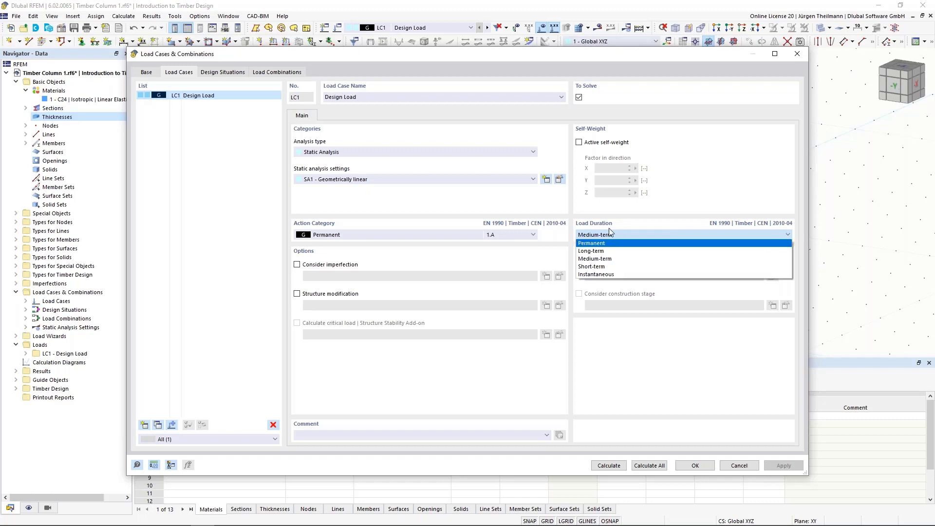
left_click(627, 262)
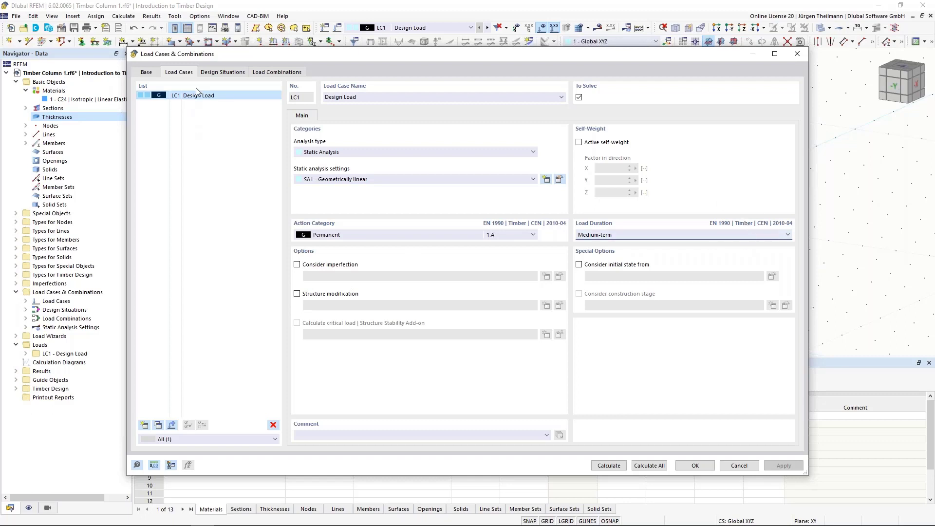
Step: Review the ULS design situation and the load cases assigned to load combination CO1, and confirm the load definitions
left_click(213, 73)
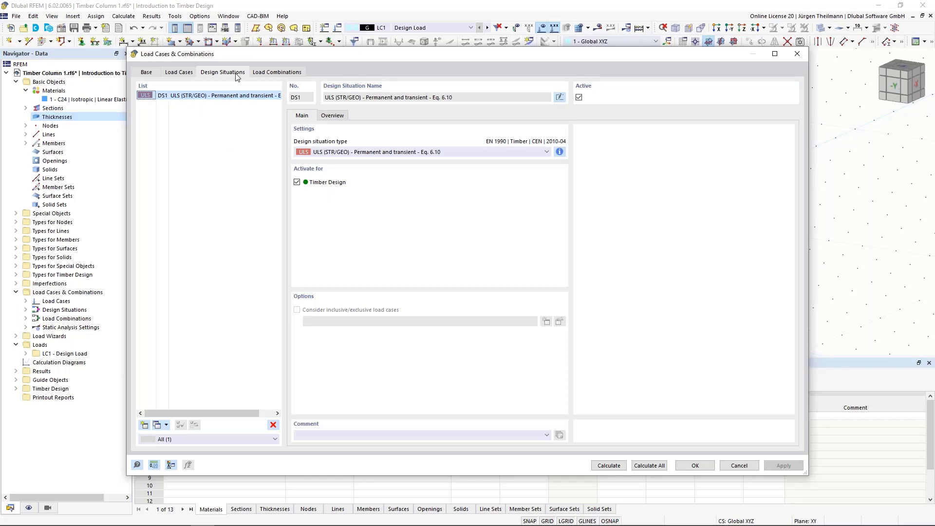
left_click(290, 73)
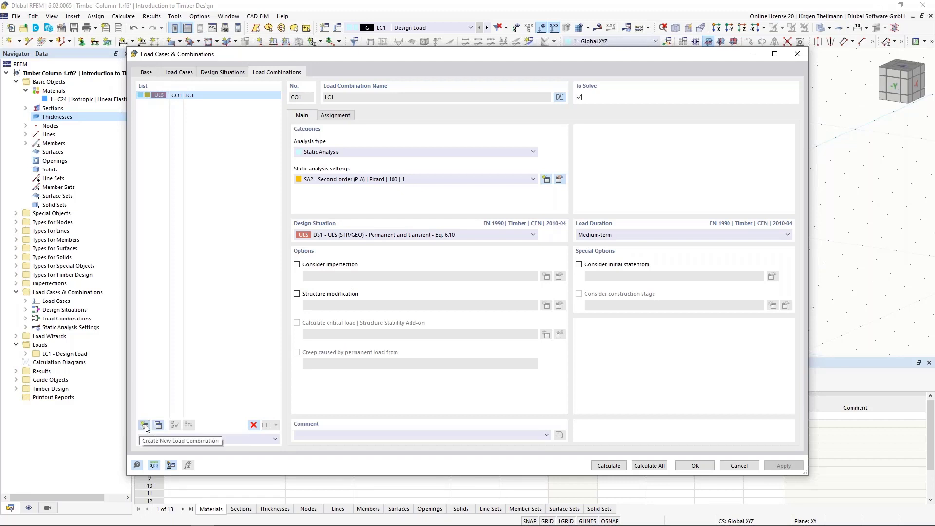
left_click(335, 115)
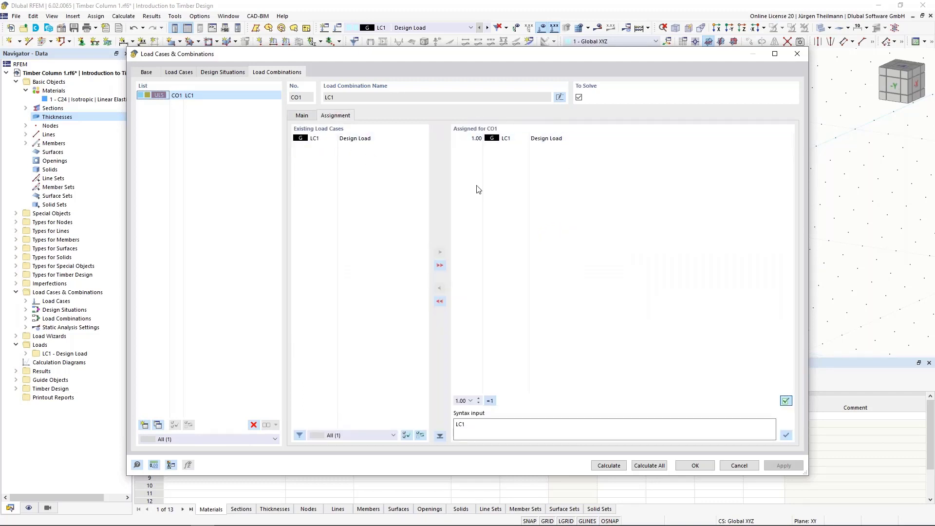
left_click(695, 466)
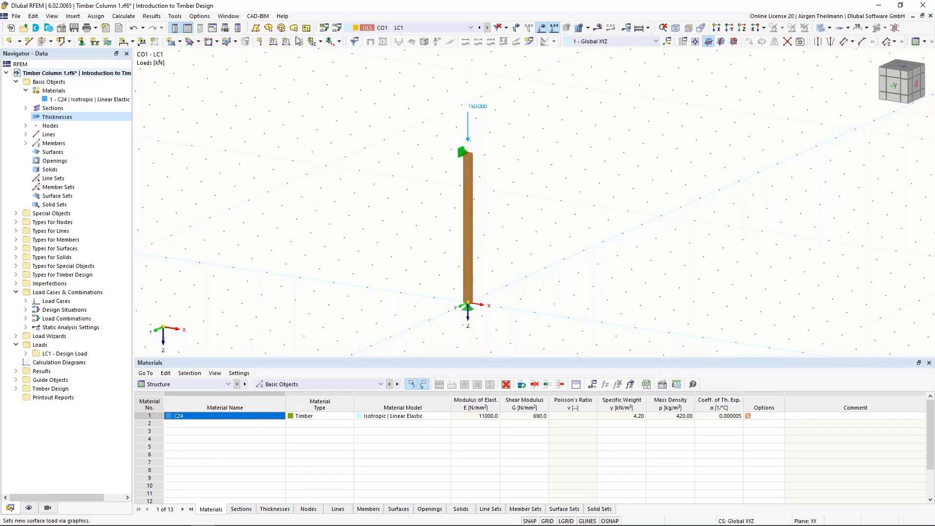
left_click(260, 42)
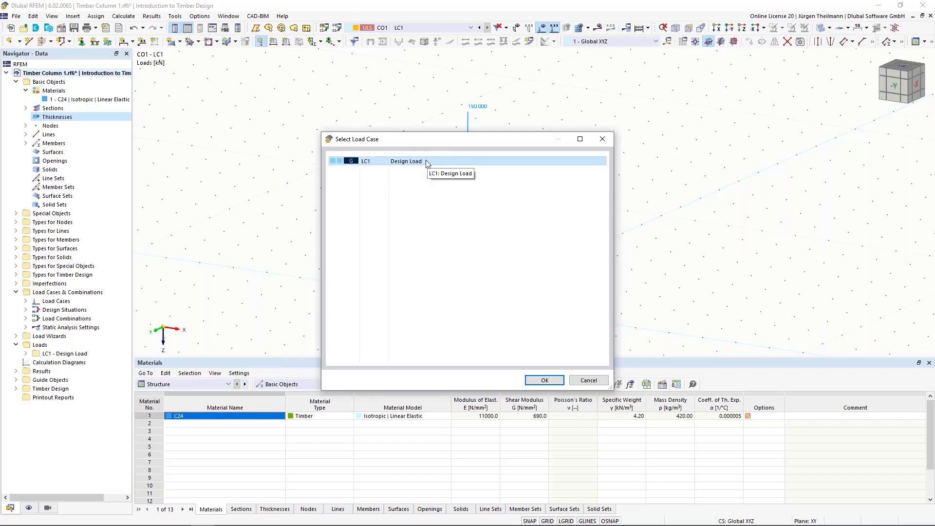
left_click(543, 381)
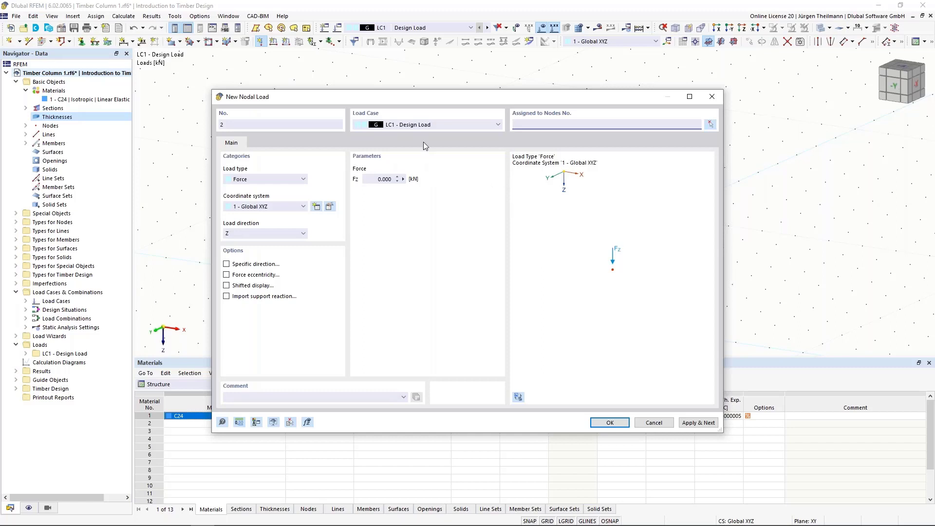
left_click(492, 126)
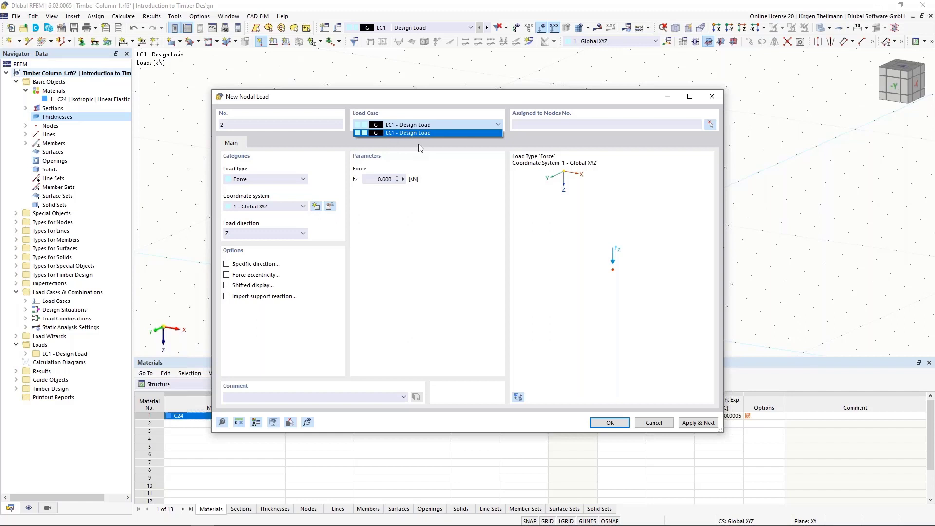
left_click(497, 128)
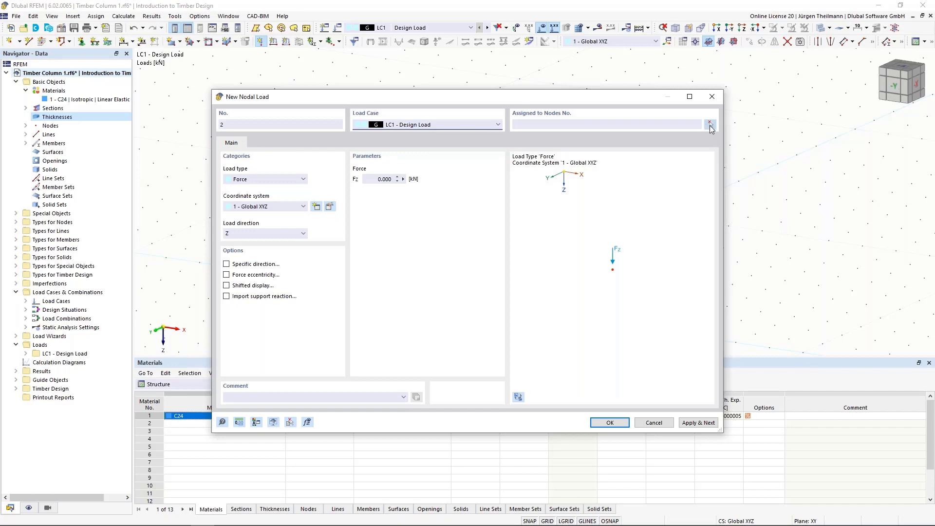
left_click(709, 125)
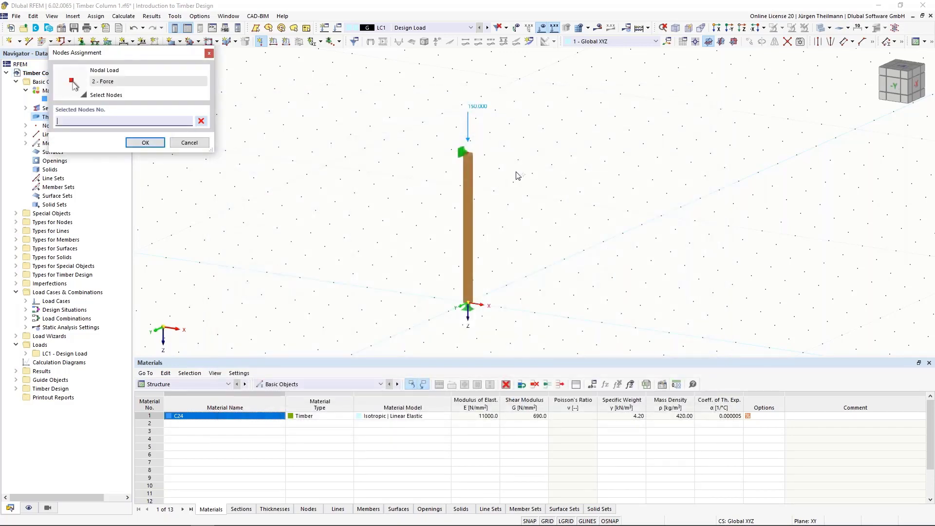
type("2")
left_click(145, 142)
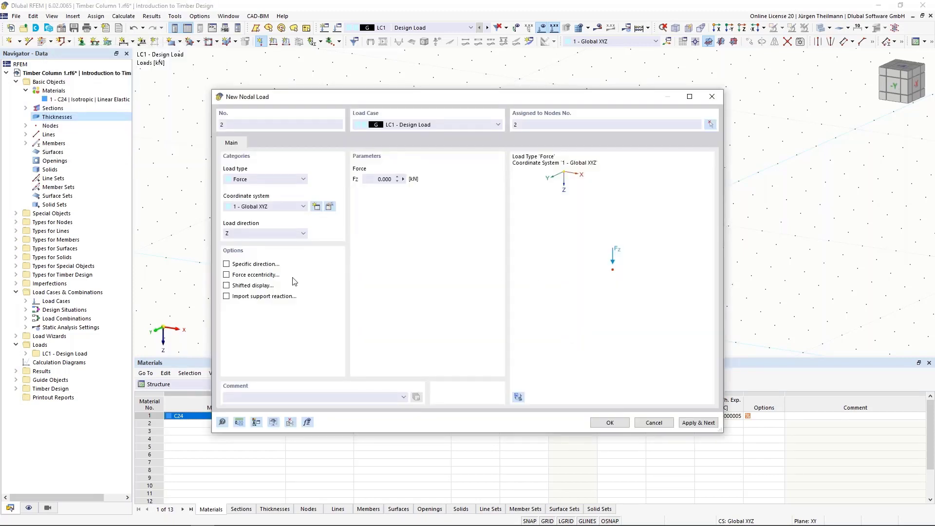
left_click(384, 179)
left_click(667, 427)
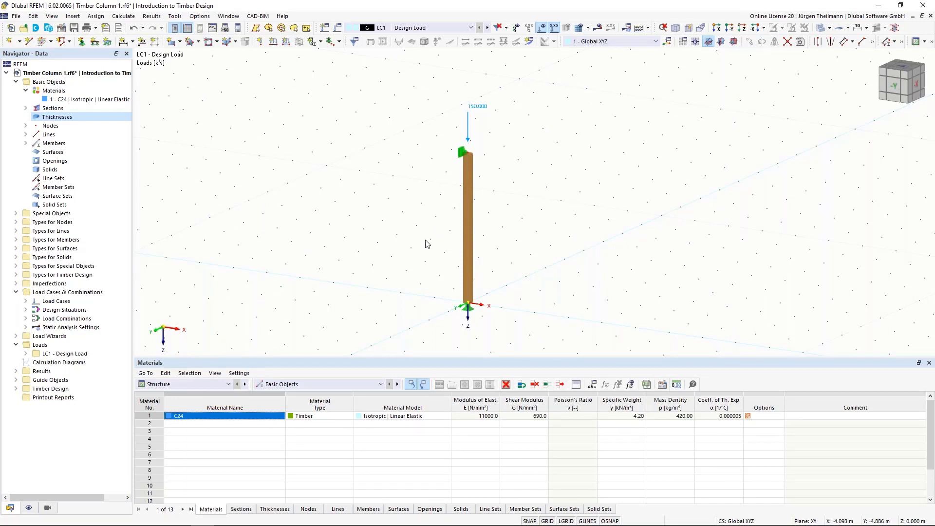
Step: Release the y/u fixity at end node 2 in the column member's Standard effective lengths and confirm the member edits
double_click(467, 242)
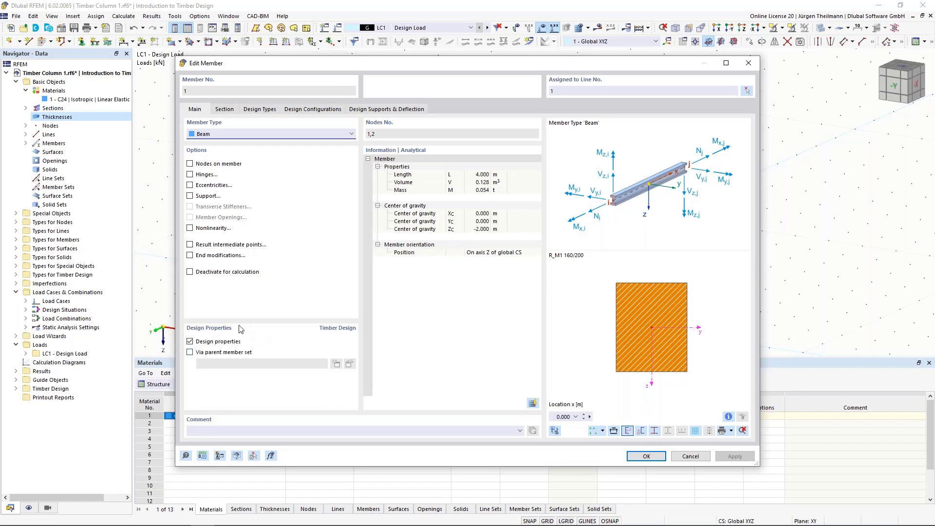
left_click(255, 110)
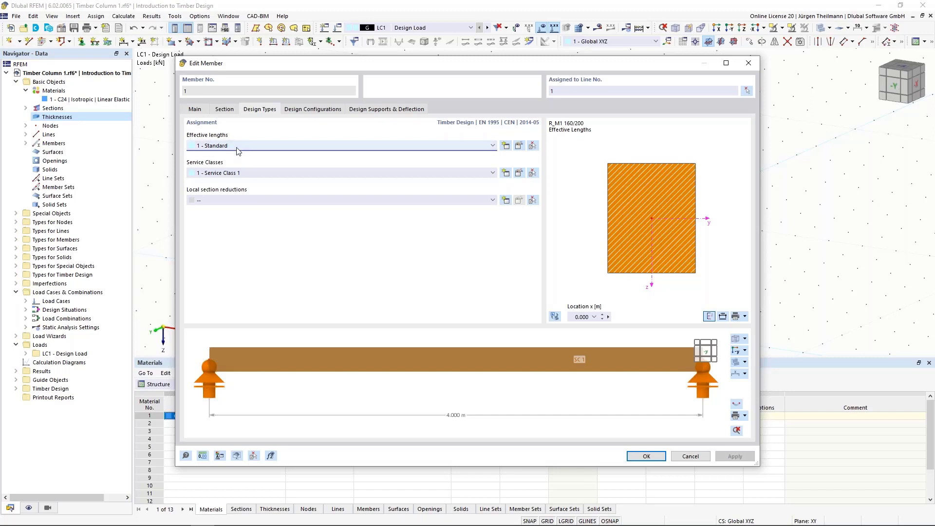
left_click(519, 146)
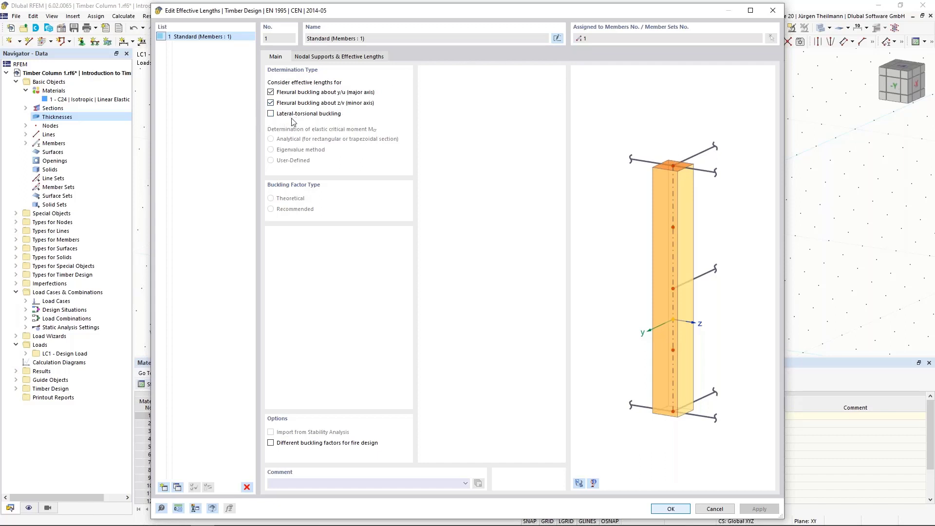
left_click(356, 59)
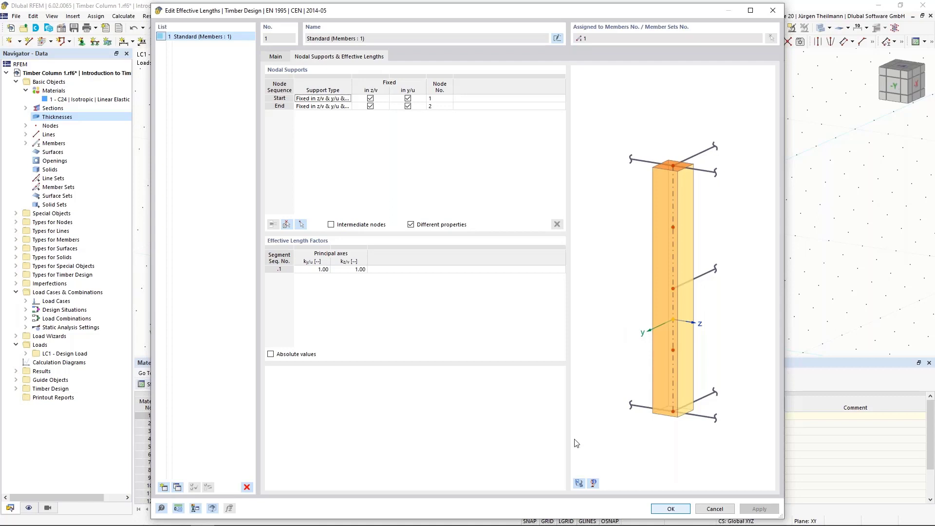
left_click(578, 484)
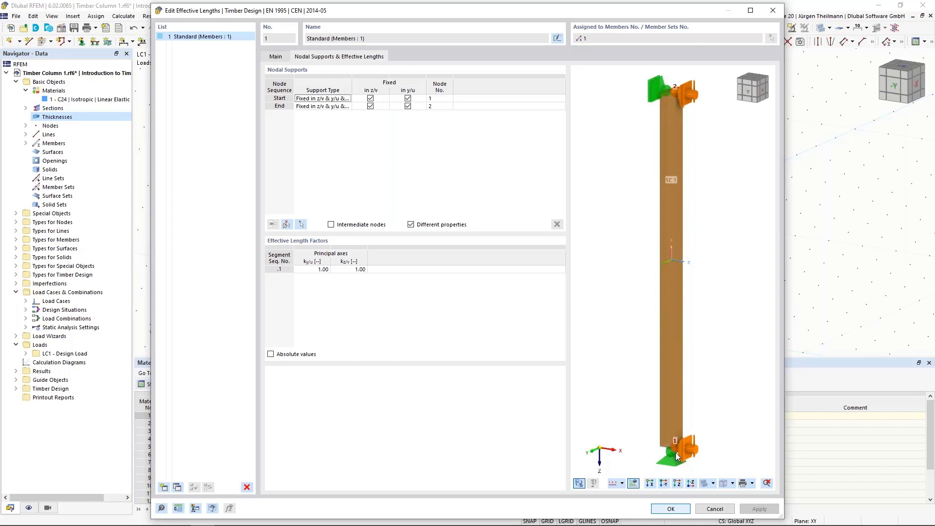
left_click(465, 99)
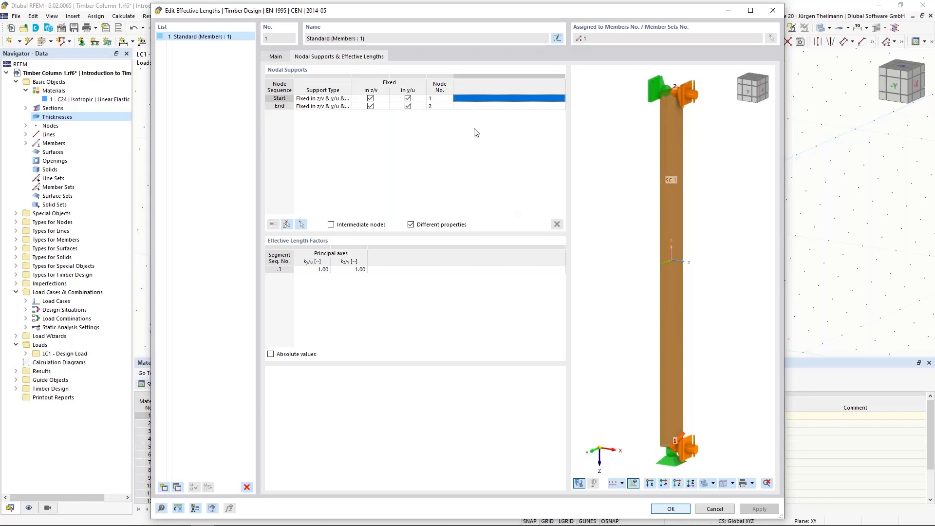
left_click(473, 106)
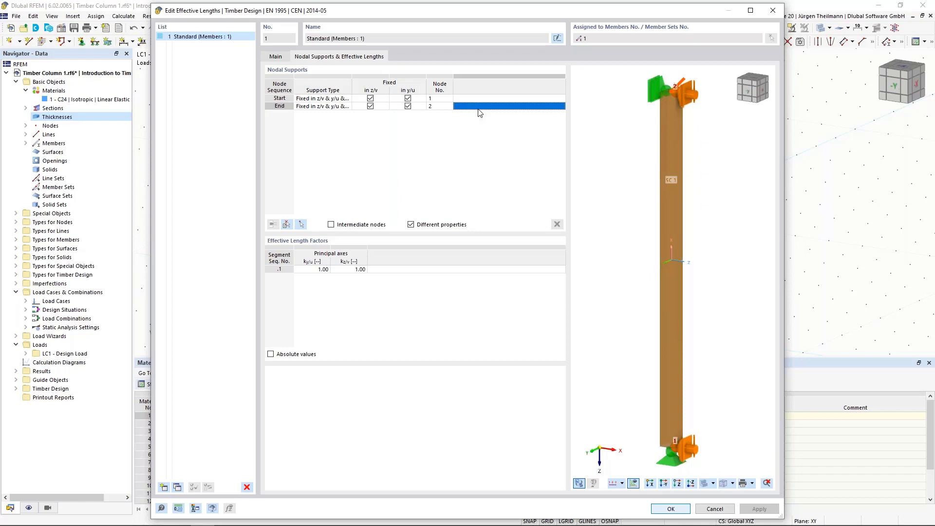
left_click(408, 107)
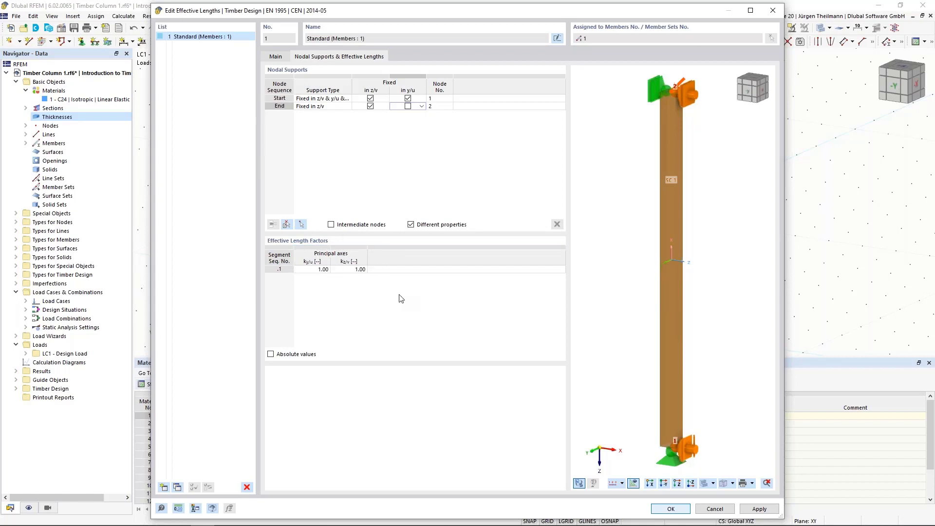
left_click(672, 507)
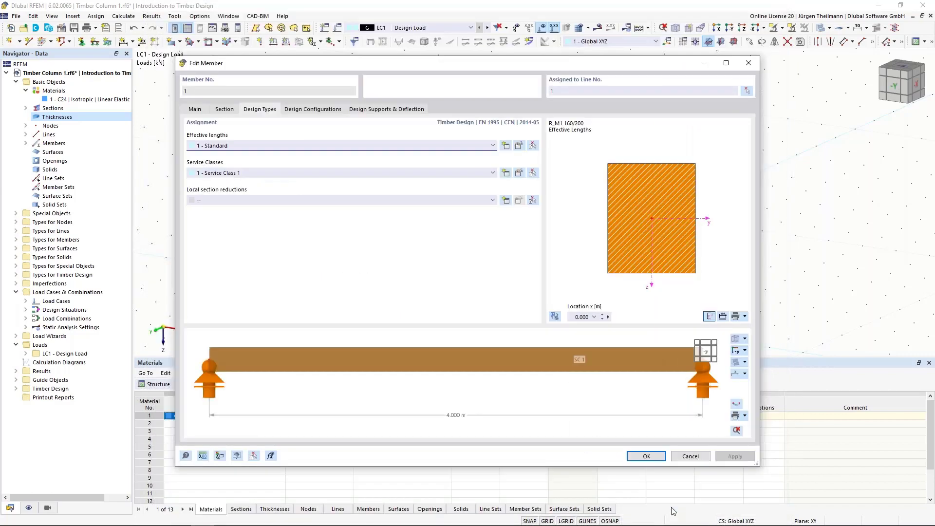
left_click(647, 456)
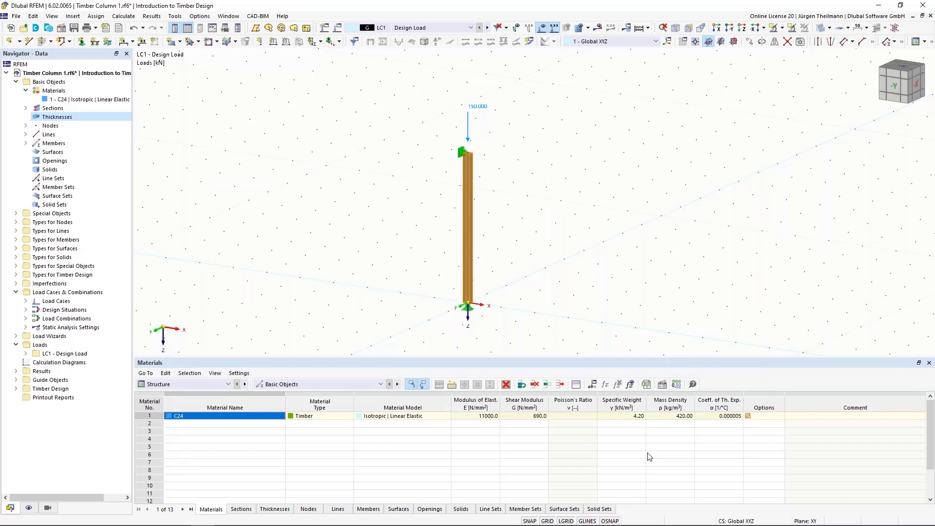
Step: Select 1 - Dry as the service class in the column member's timber design types and confirm the member dialog
double_click(471, 272)
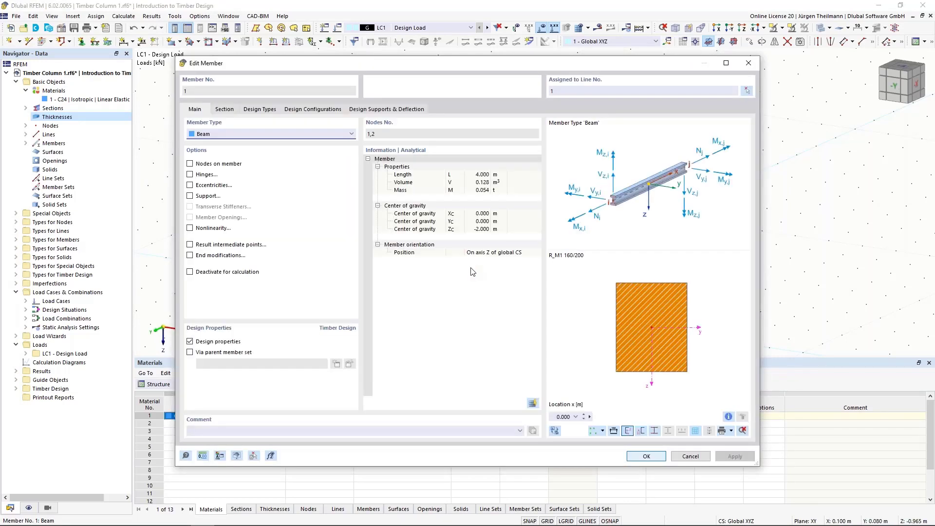
left_click(262, 110)
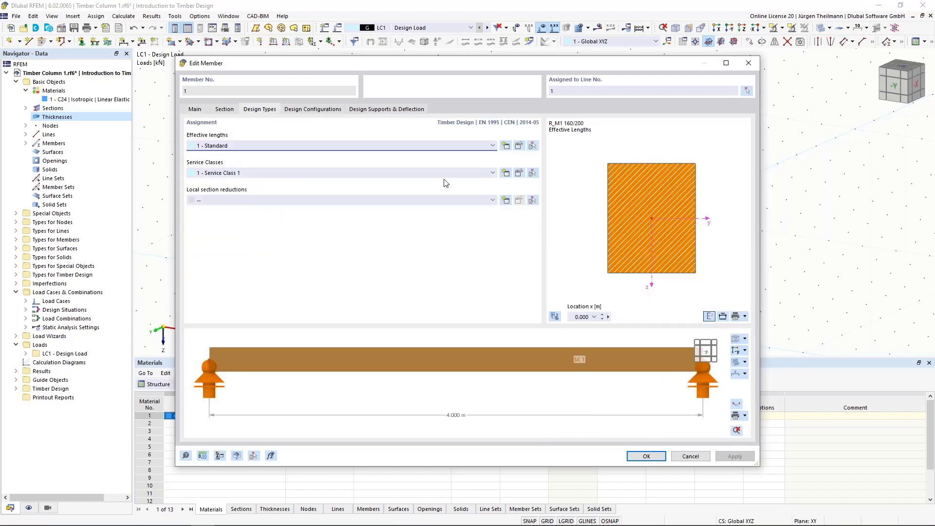
left_click(519, 174)
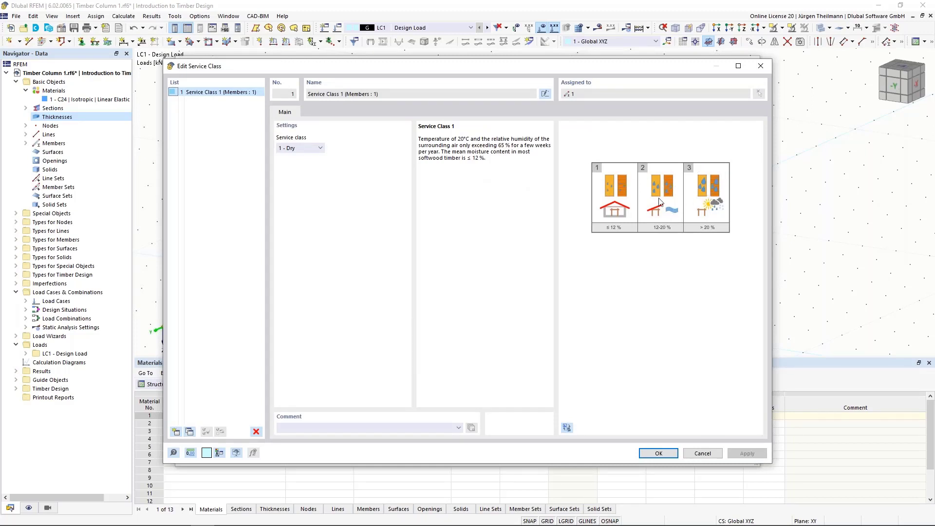
left_click(315, 148)
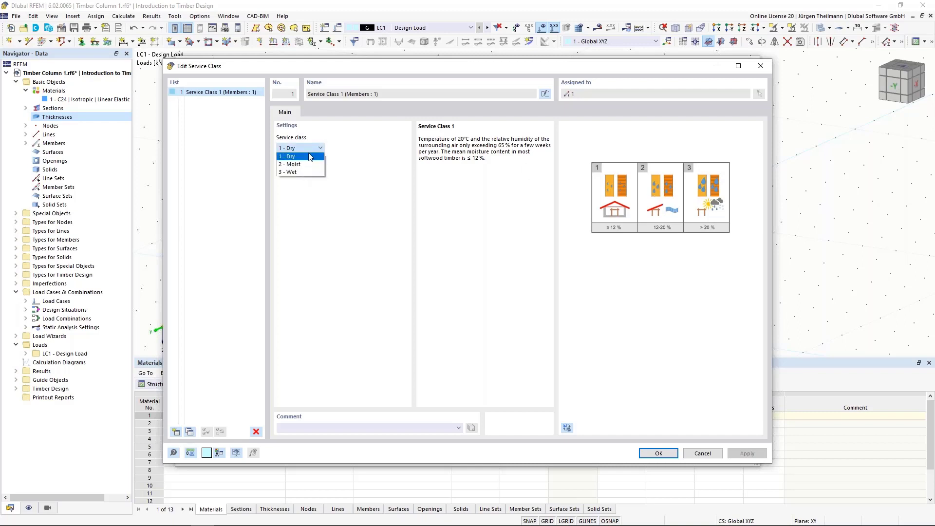
left_click(311, 157)
left_click(658, 454)
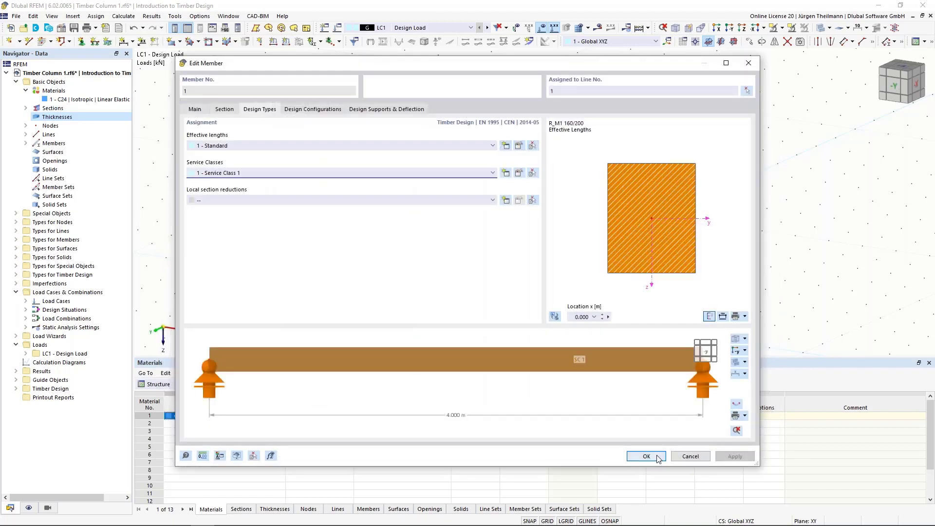
left_click(657, 457)
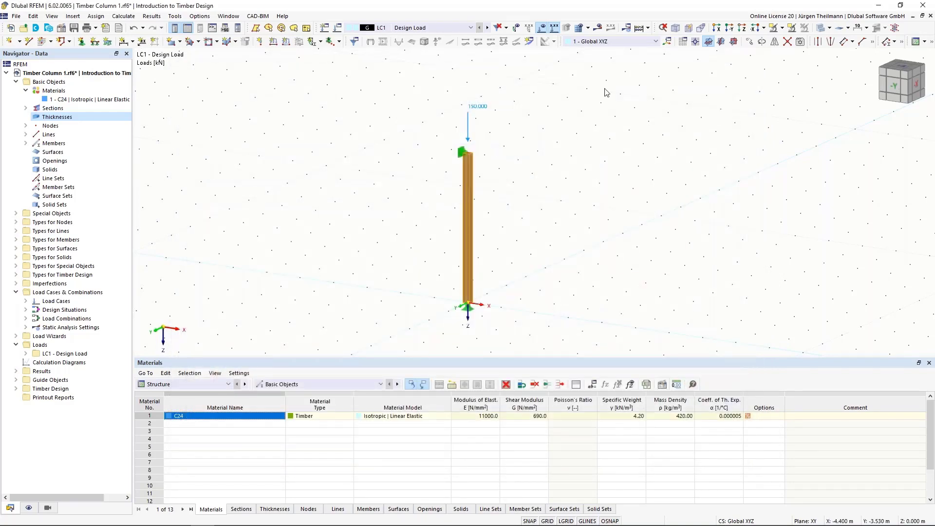
Step: Run the Timber Design calculation and locate the listed static analysis error on the column
left_click(648, 29)
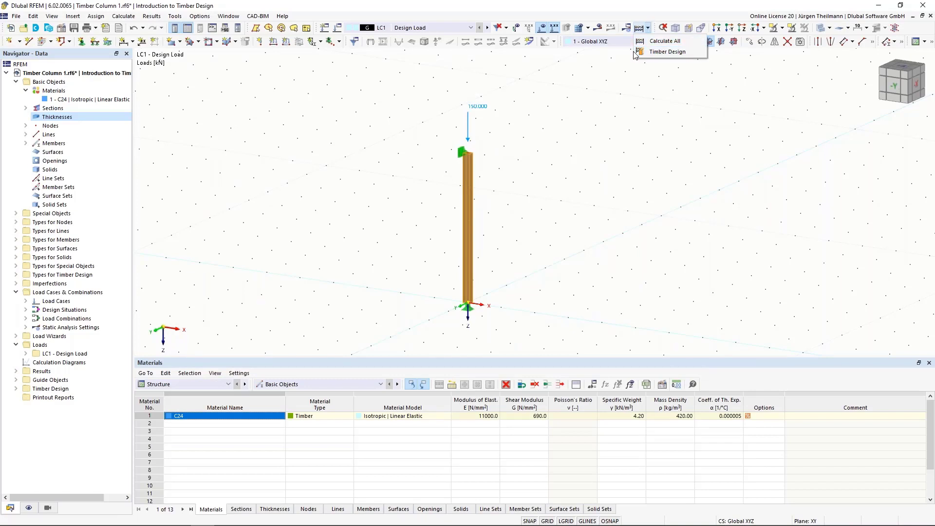
left_click(674, 54)
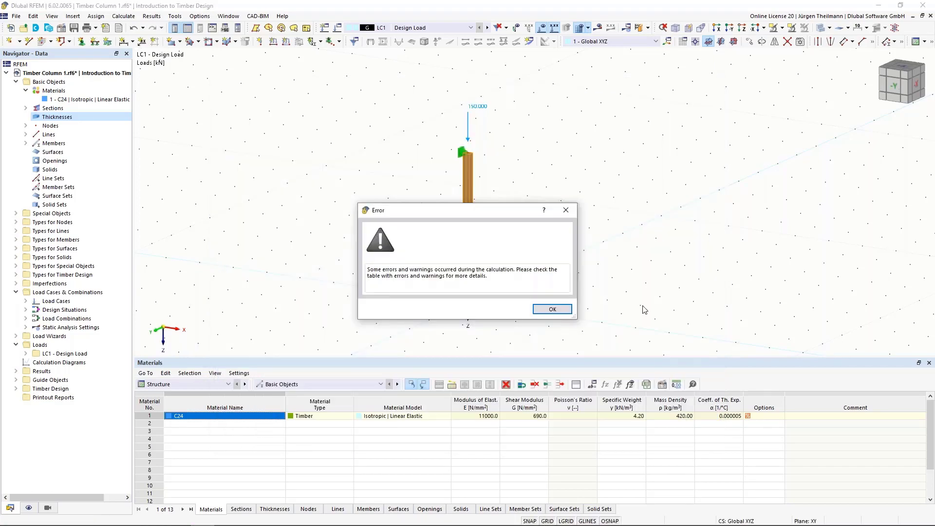
left_click(542, 311)
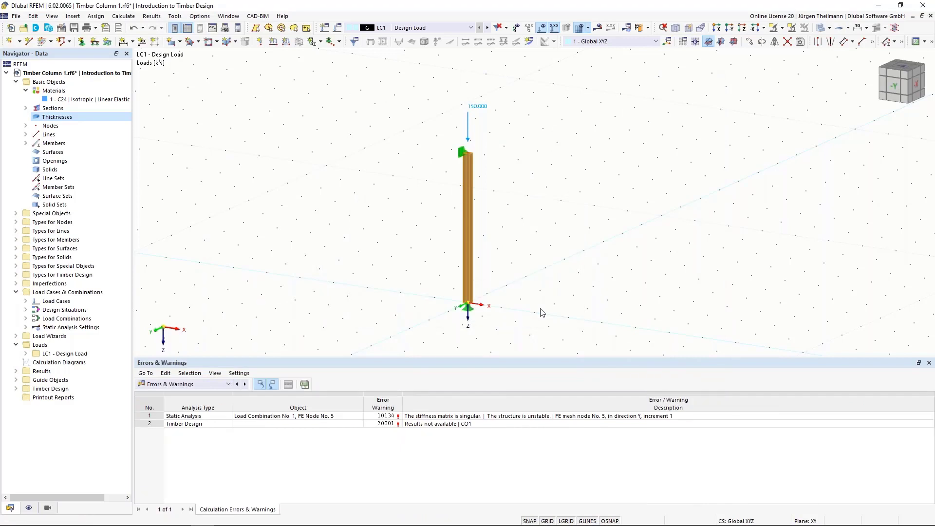
left_click(566, 417)
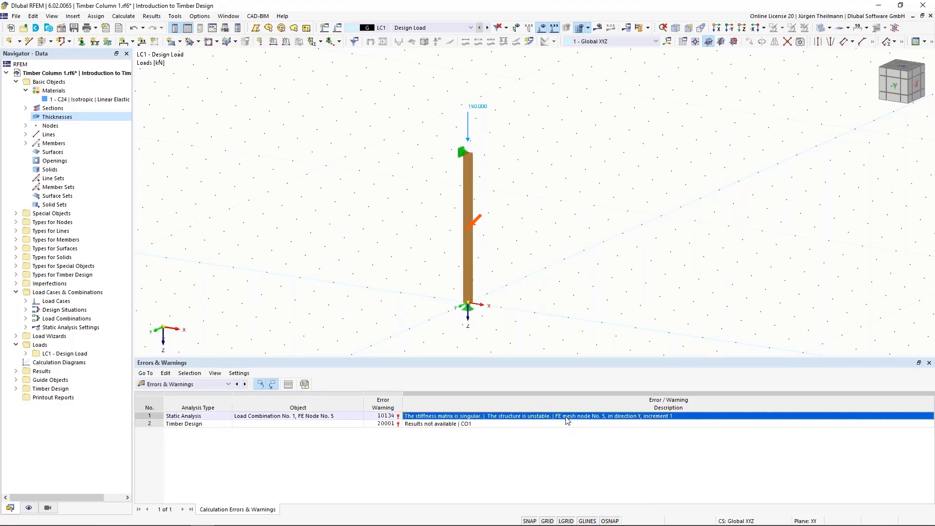
left_click_drag(561, 361, 563, 335)
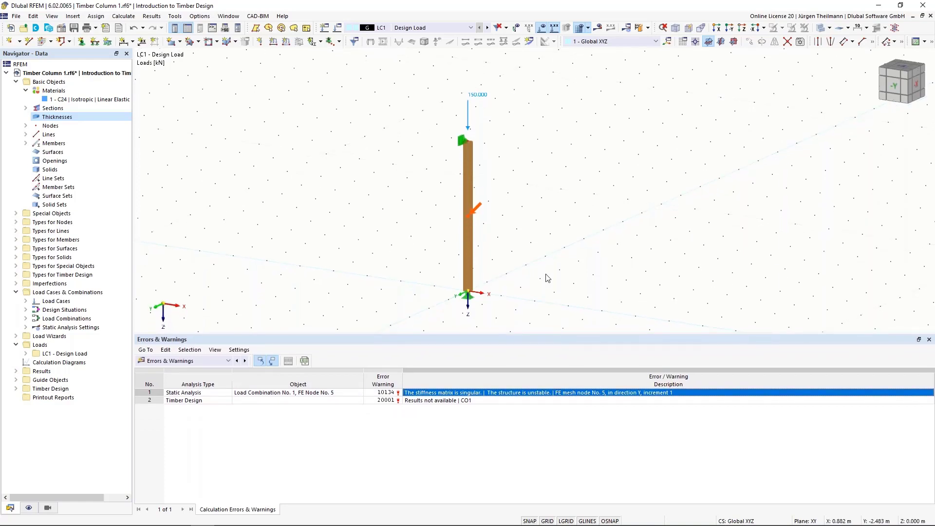
Step: Fix the φX rotation in the Hinged nodal support at the column's base node 1 and confirm the node edits
middle_click_drag(547, 277, 547, 246)
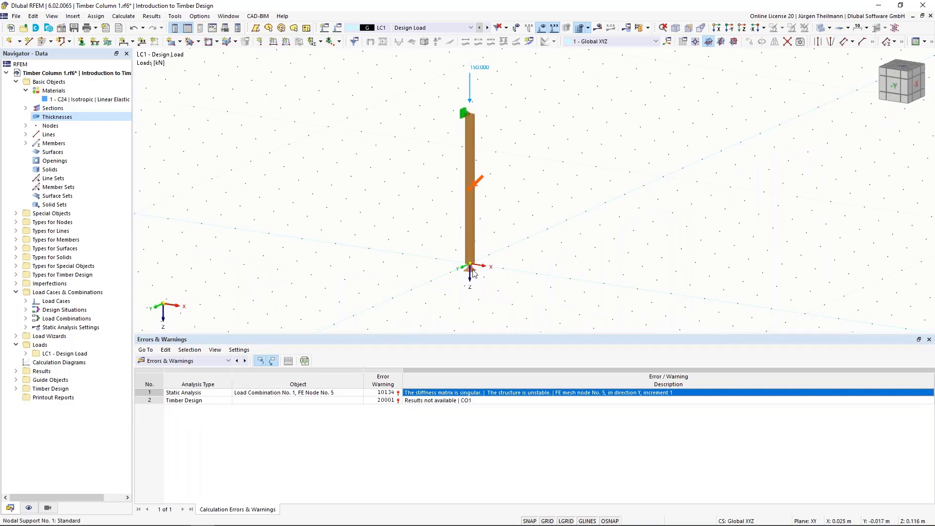
mouse_move(474, 273)
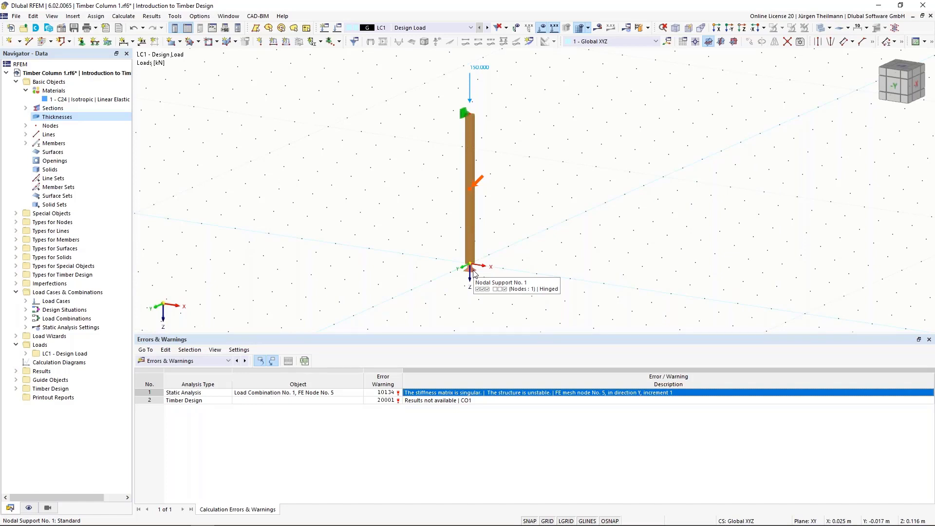
scroll(485, 280, "up", 1)
middle_click_drag(531, 221, 526, 277)
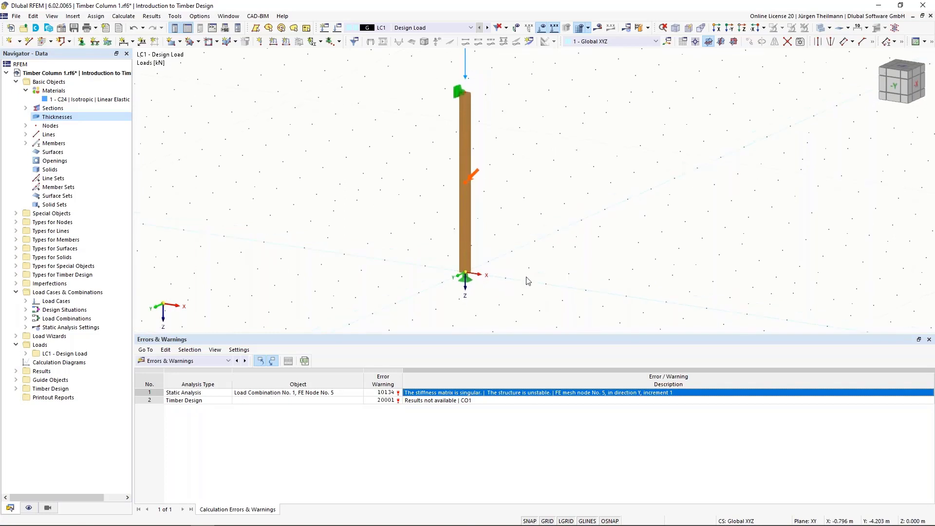
left_click(467, 279)
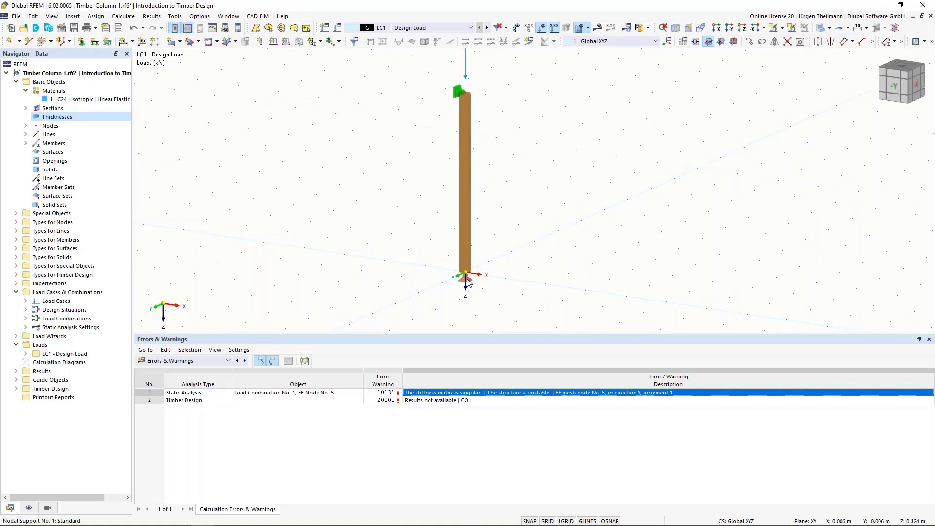
double_click(468, 280)
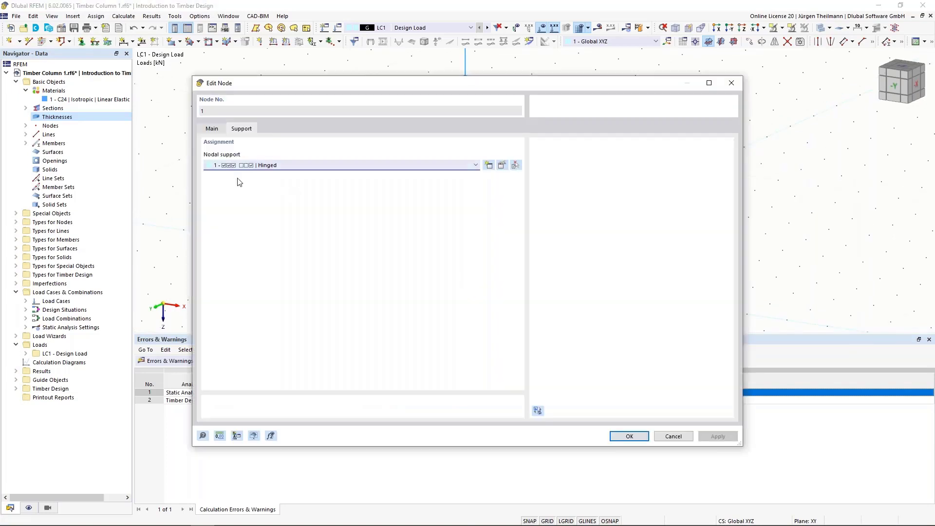
left_click_drag(403, 76, 402, 203)
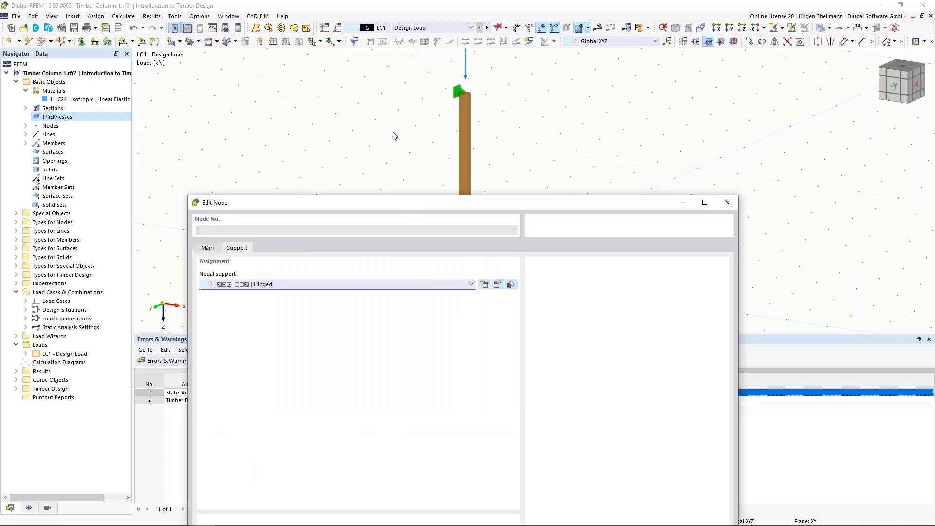
left_click_drag(524, 206, 521, 89)
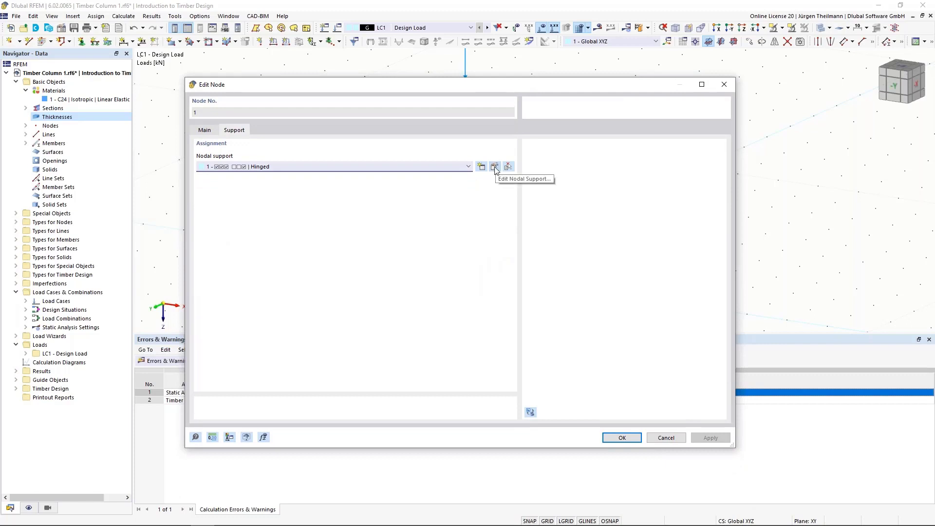
left_click(495, 167)
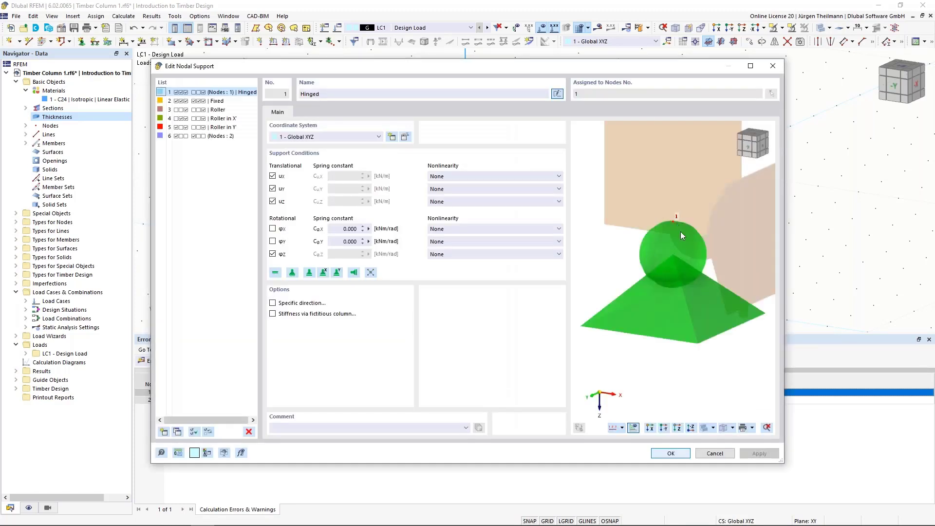
left_click(272, 229)
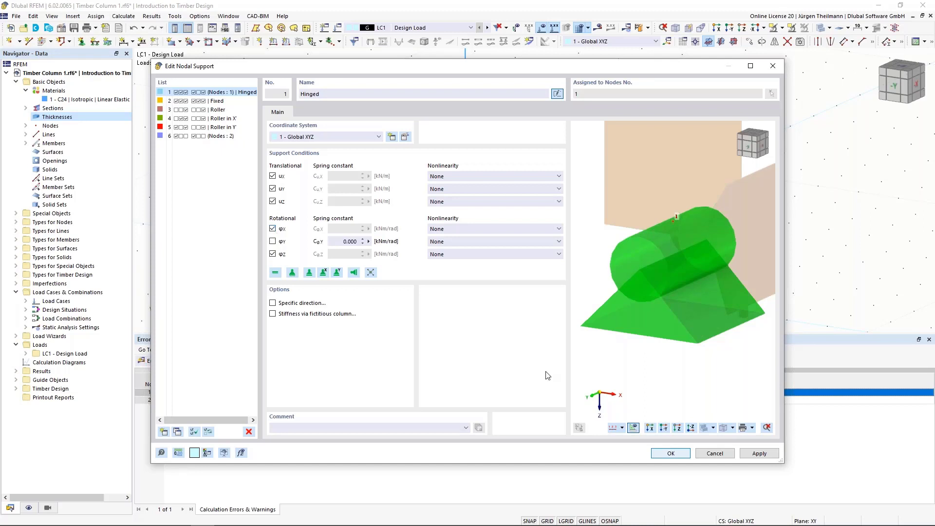
left_click(670, 453)
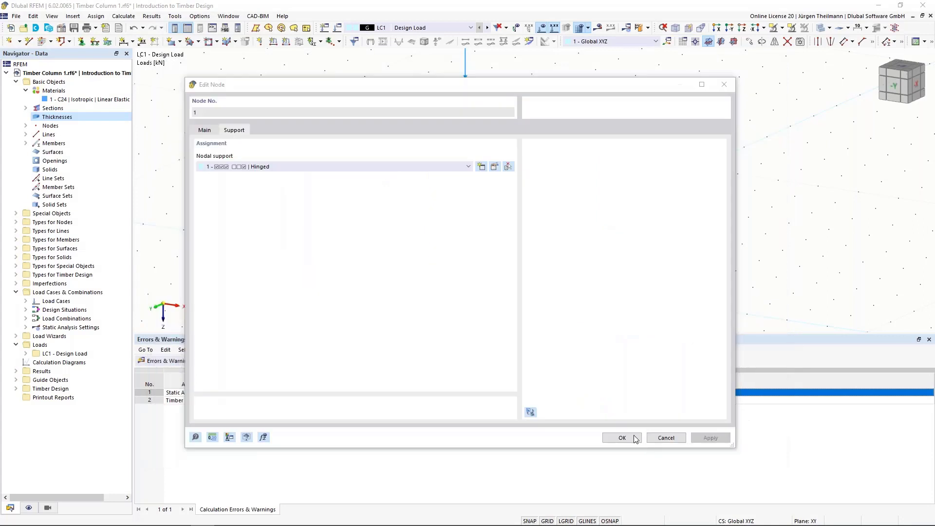
left_click(623, 438)
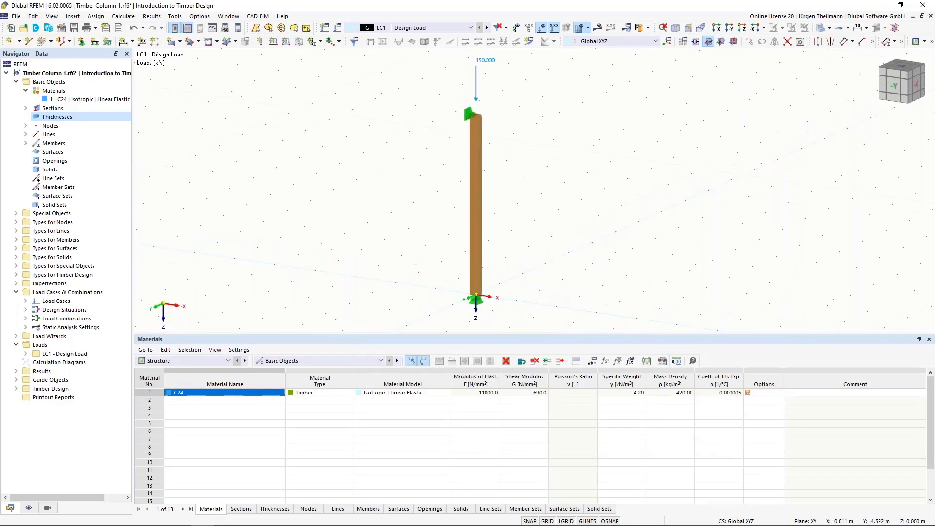
Step: Rerun the Timber Design calculation and review the details of the ST1300 stability design check
left_click(639, 29)
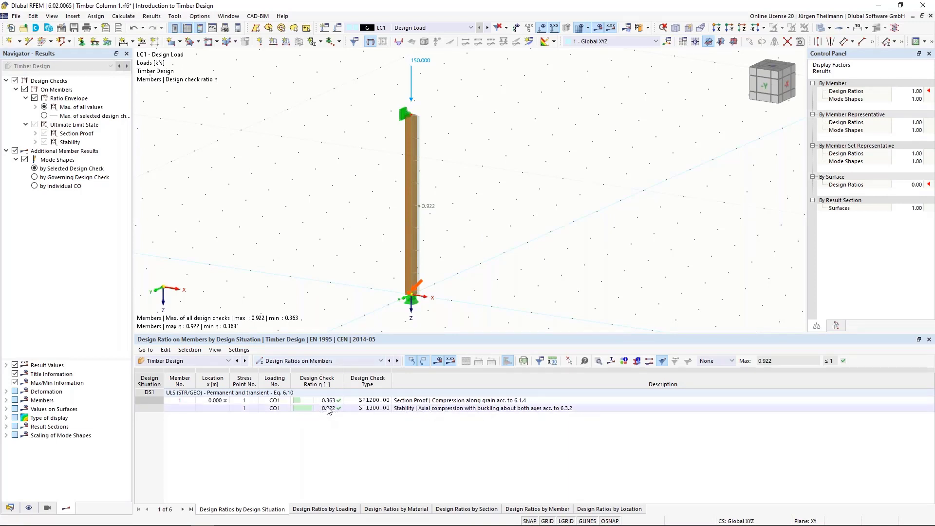
left_click(574, 408)
double_click(575, 412)
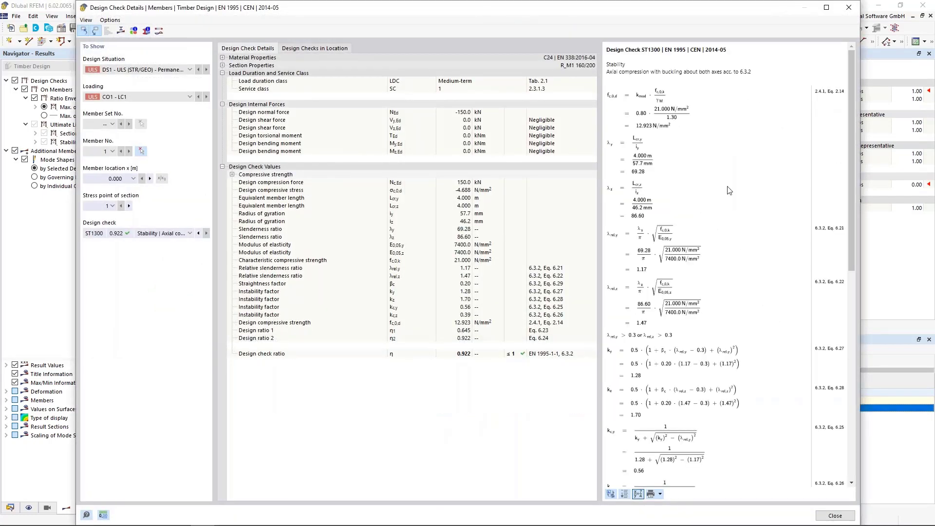
scroll(729, 190, "down", 3)
scroll(729, 190, "down", 5)
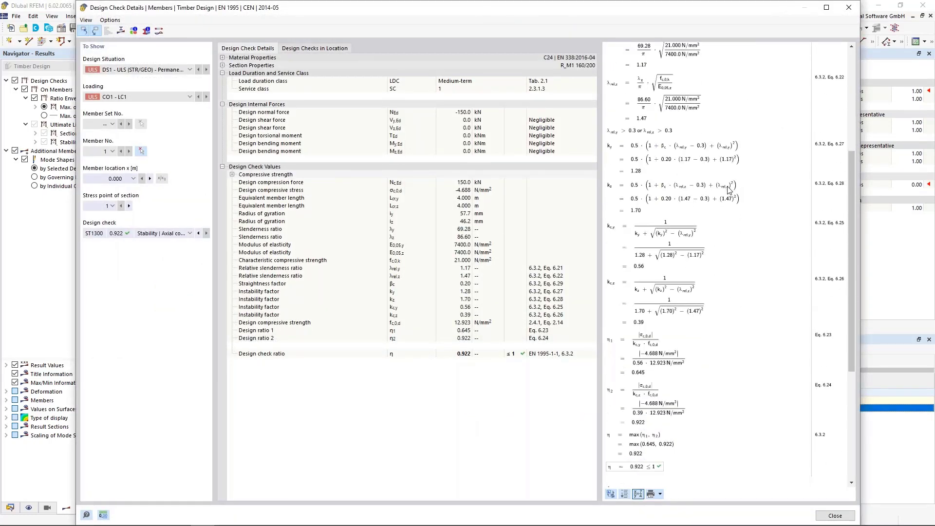
scroll(729, 190, "up", 6)
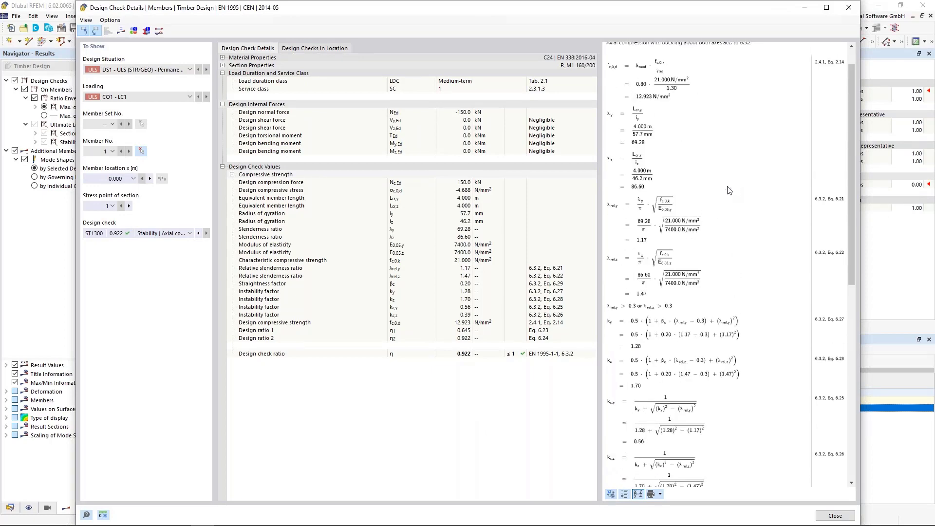
scroll(729, 190, "up", 1)
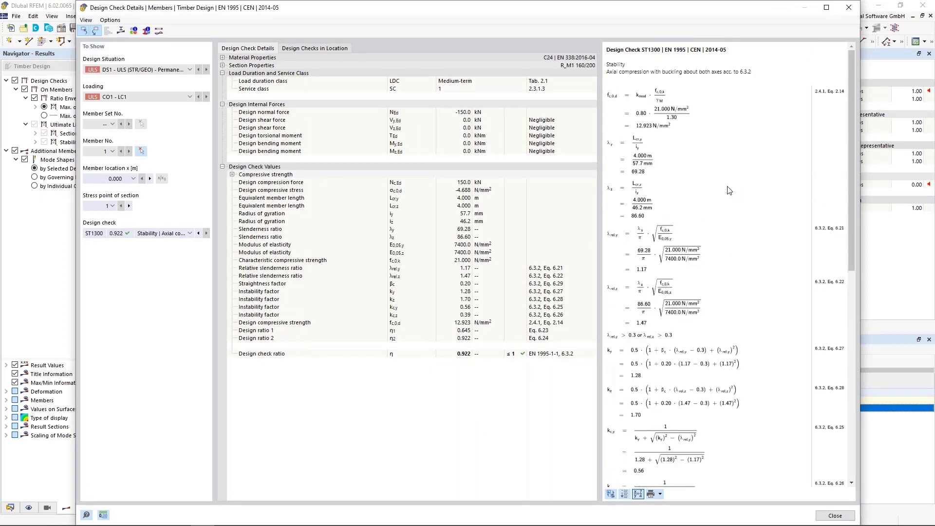
left_click(835, 516)
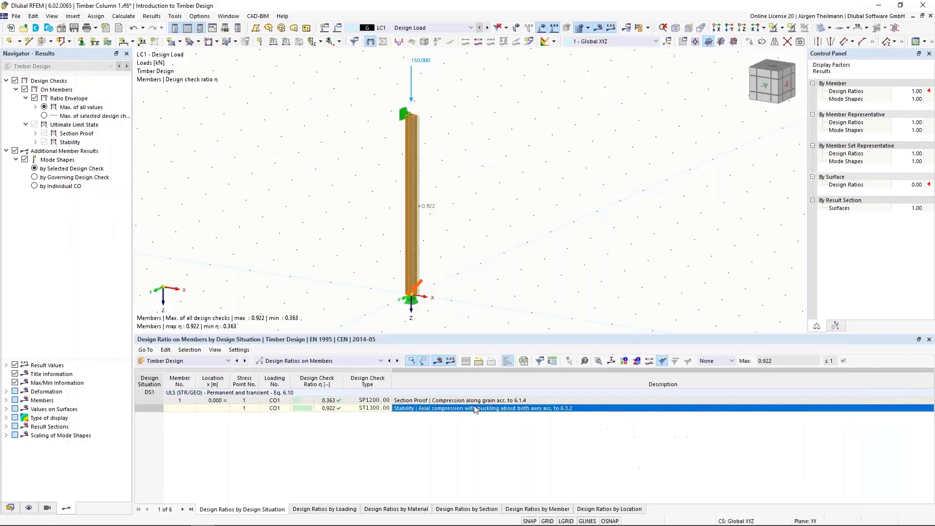
Step: Open the column member's Standard effective lengths for editing and display its model view and nodal supports with effective length factors
double_click(407, 239)
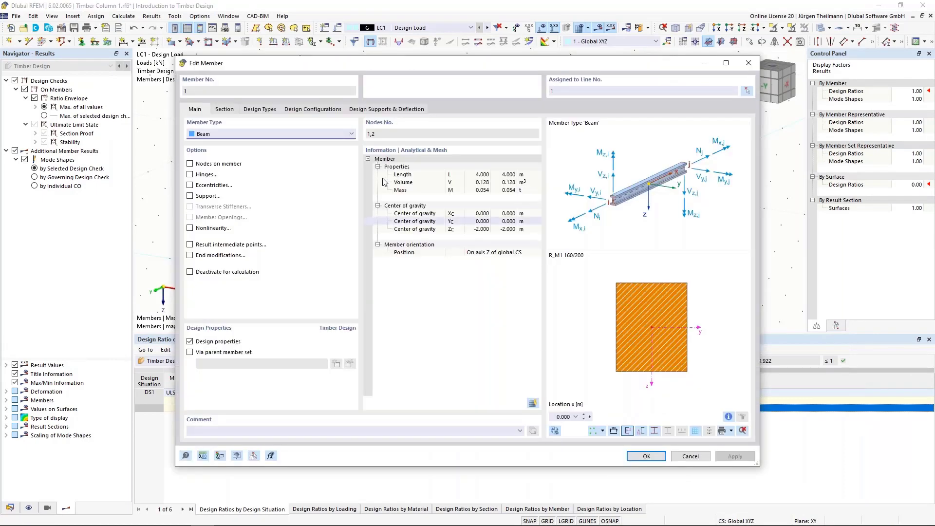
left_click(258, 110)
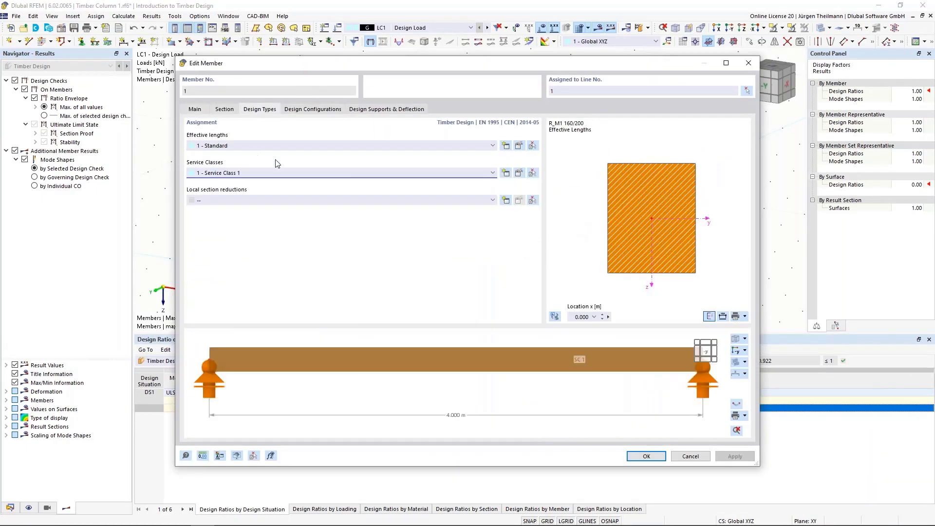
left_click(519, 146)
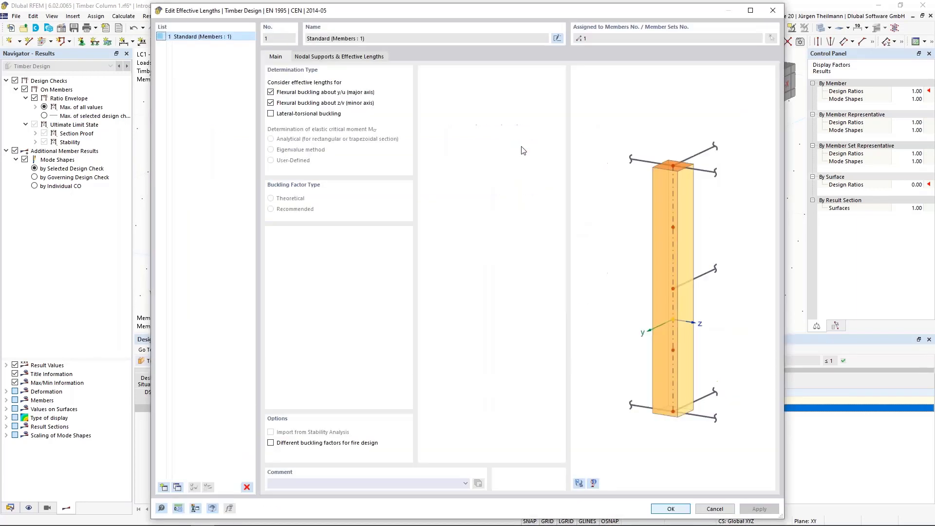
left_click(579, 483)
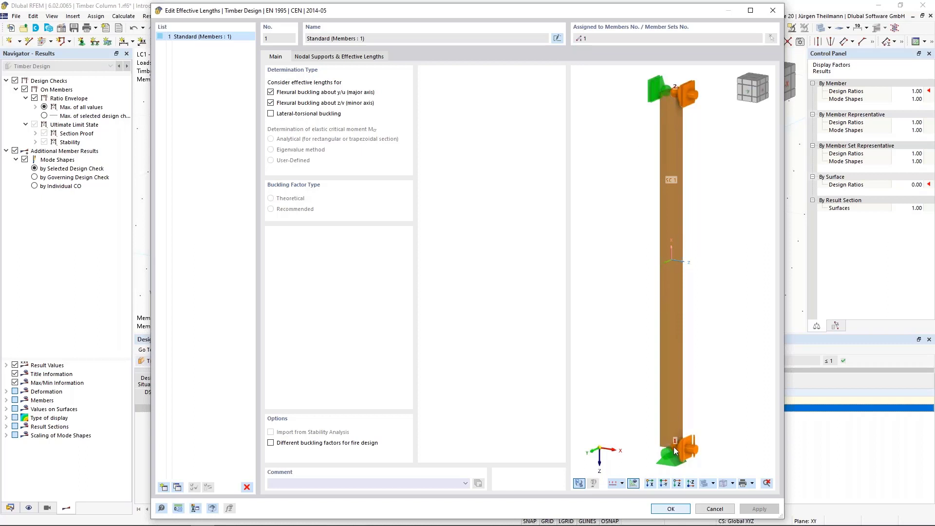
left_click(321, 58)
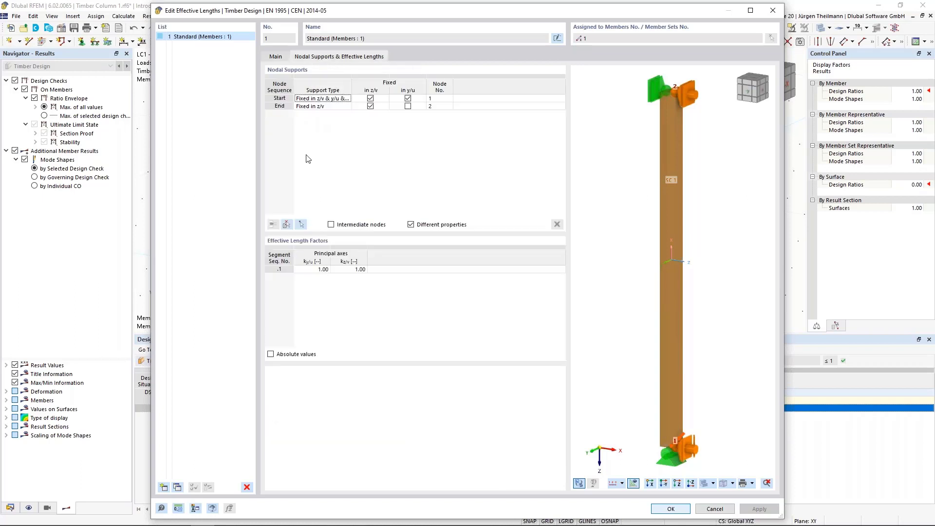
Step: Set the column's effective length factor kz/v to 2.00, using the buckling mode overview as reference, confirm the dialogs and rerun the Timber Design calculation
left_click(578, 484)
left_click(594, 484)
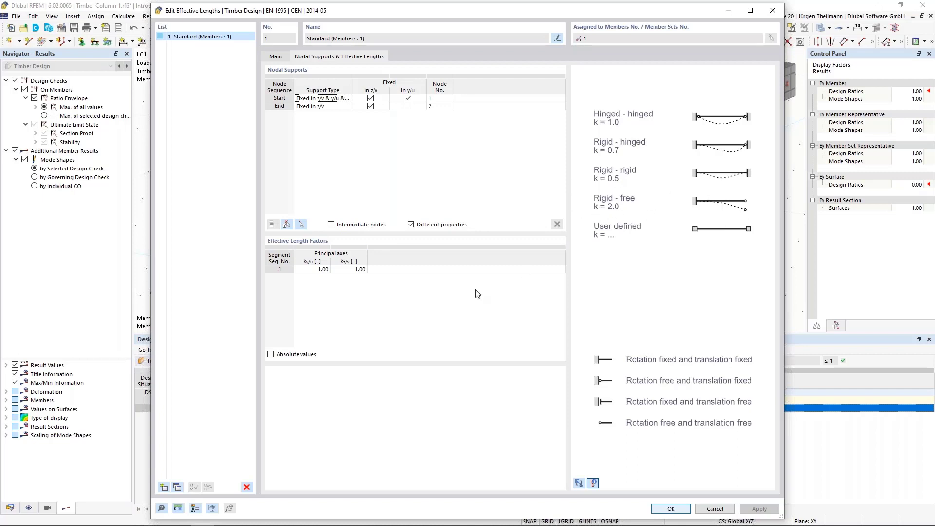
left_click(350, 269)
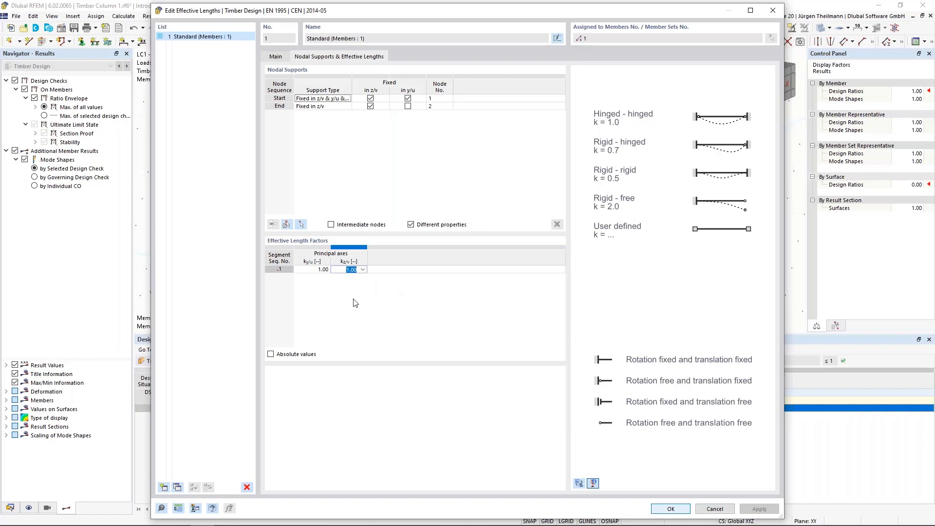
type("2")
key("Return")
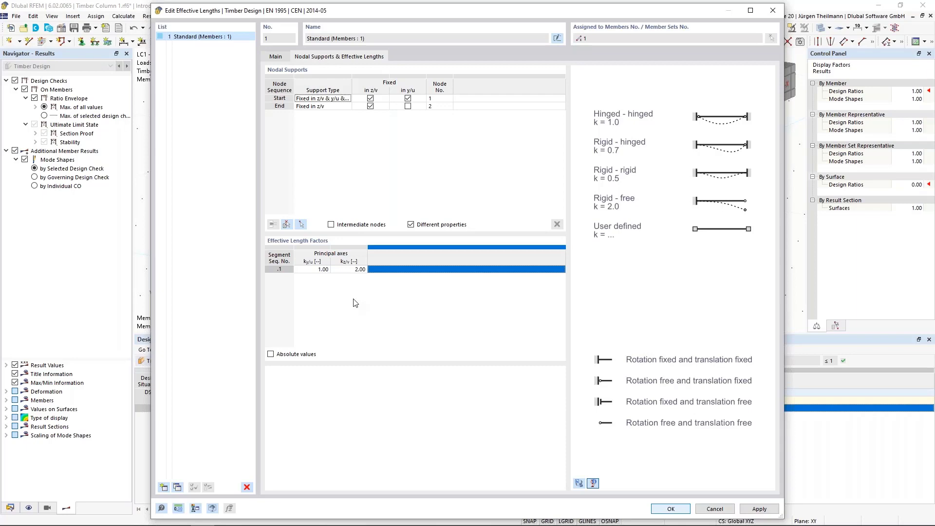
left_click(671, 509)
left_click(509, 309)
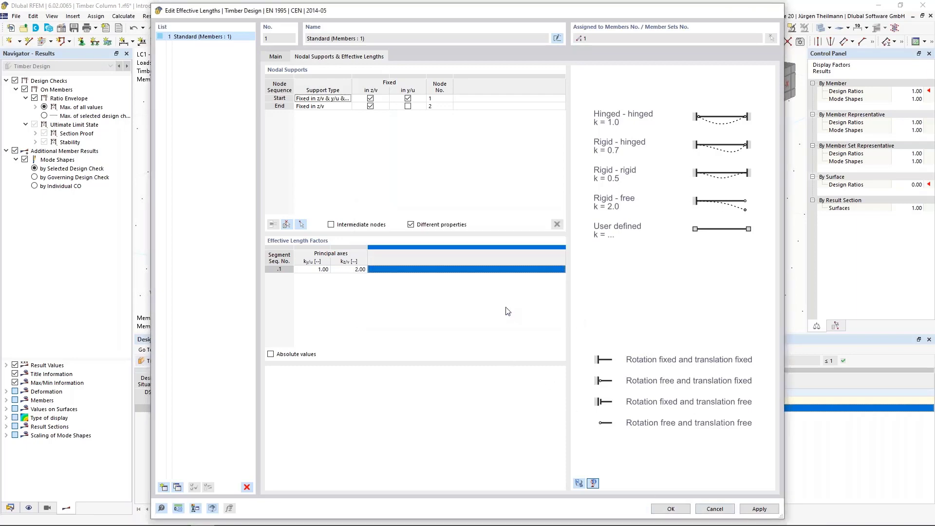
left_click(645, 456)
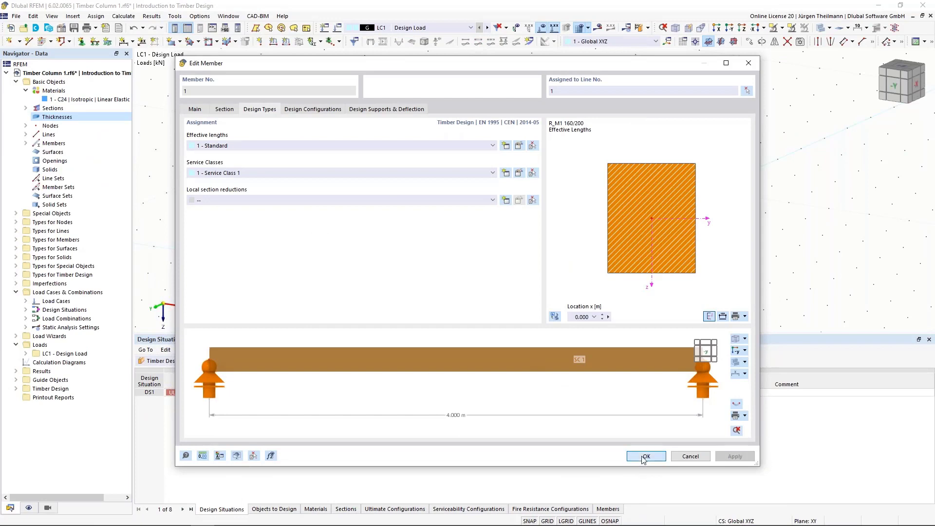
left_click(638, 27)
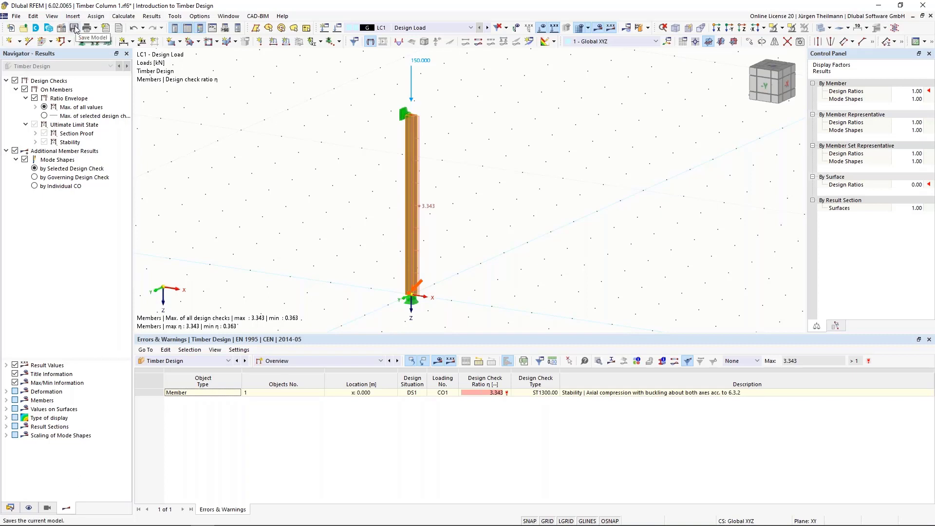
Step: Open the Default ultimate configuration from the Timber Design input data and examine its main and stability parameters for members
left_click(339, 361)
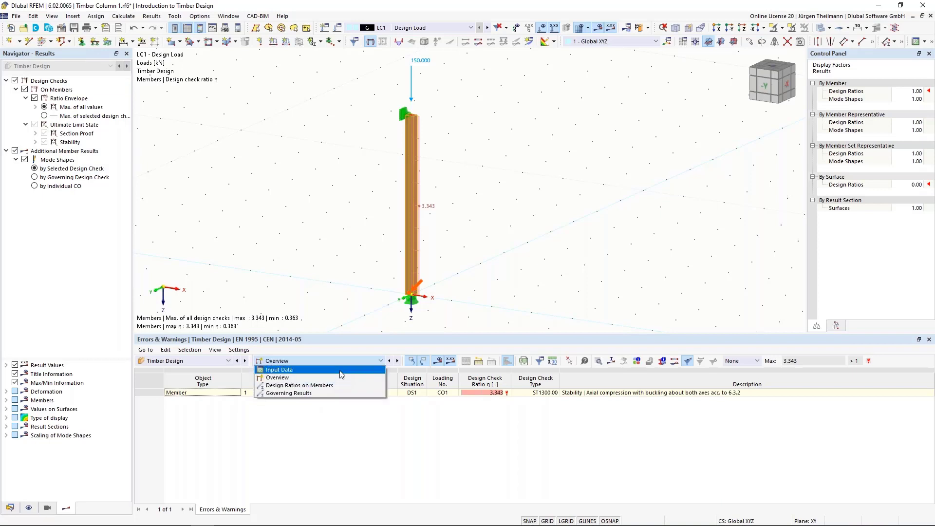
left_click(279, 370)
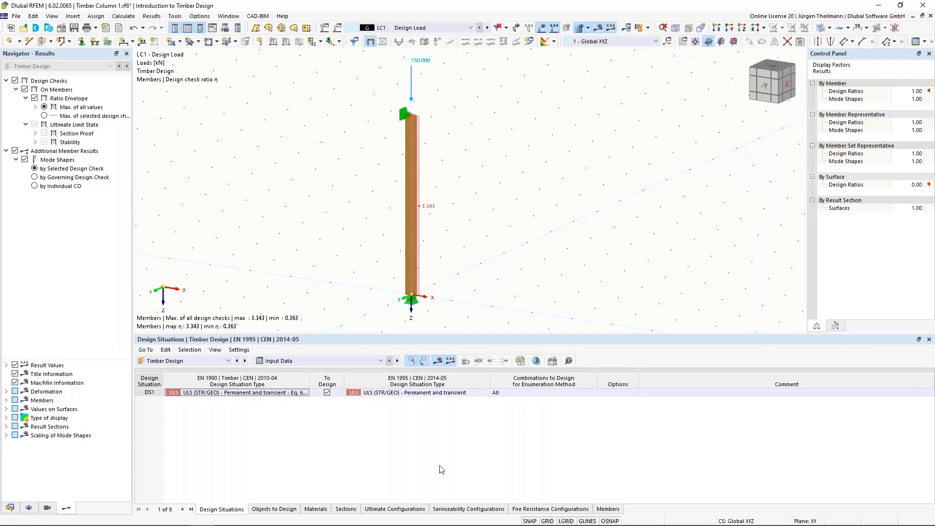
left_click(413, 510)
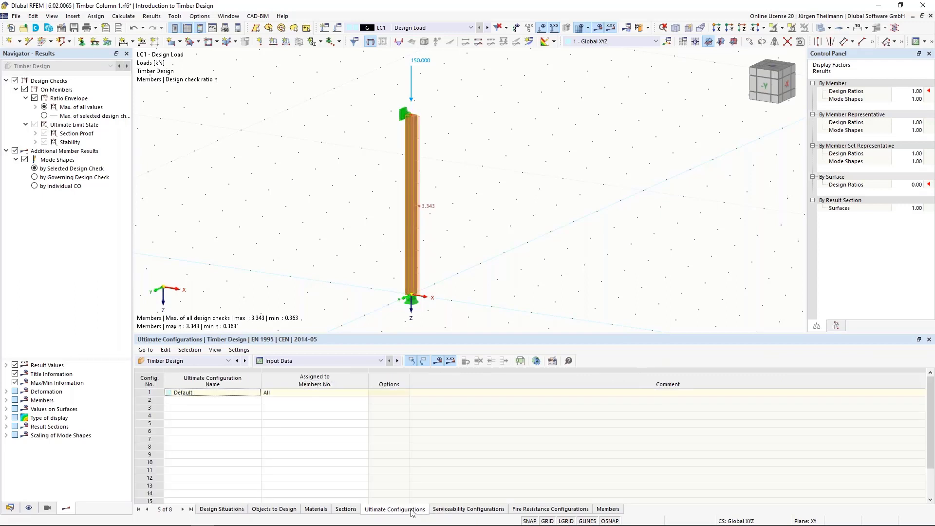
left_click(149, 394)
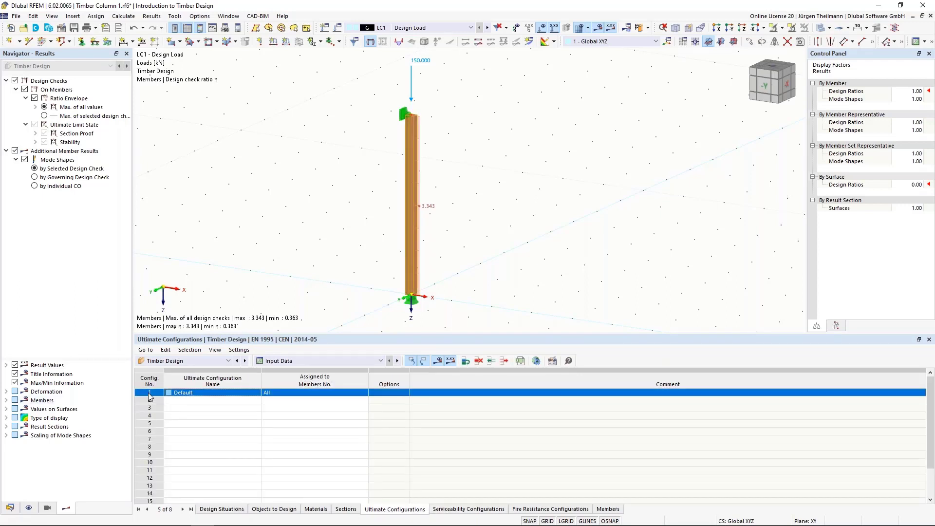
double_click(149, 394)
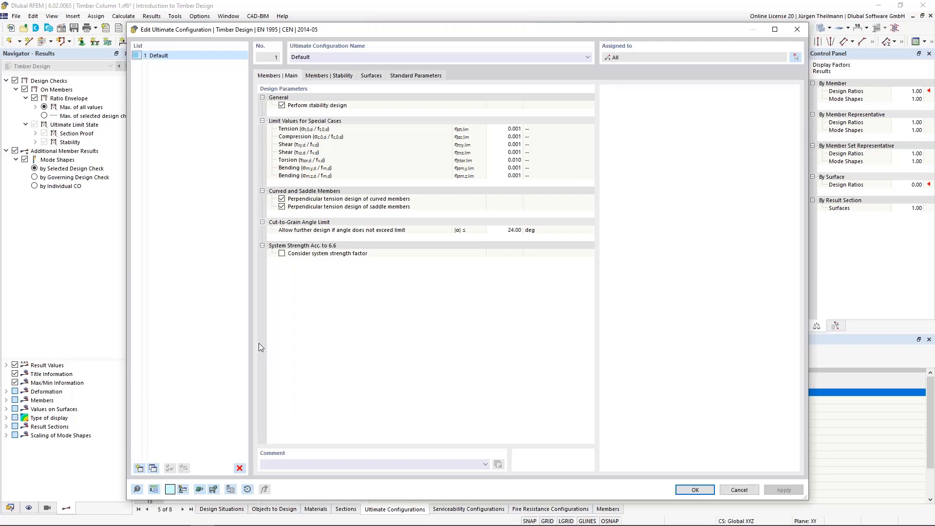
left_click(336, 77)
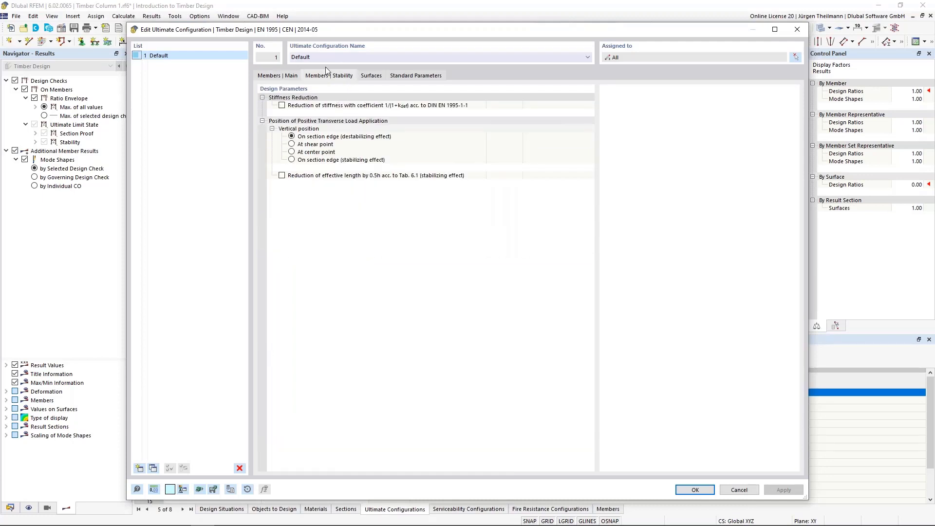
Step: Try the stiffness reduction with coefficient 1/(1+kdef) acc. to DIN EN 1995-1-1, read its explanation and discard the configuration change
left_click(282, 106)
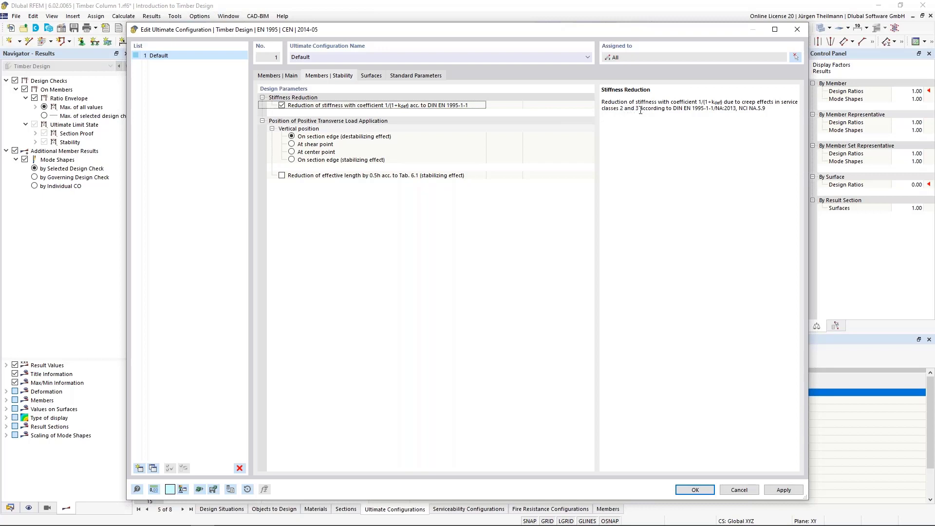
double_click(677, 108)
left_click(778, 109)
left_click_drag(674, 108, 695, 109)
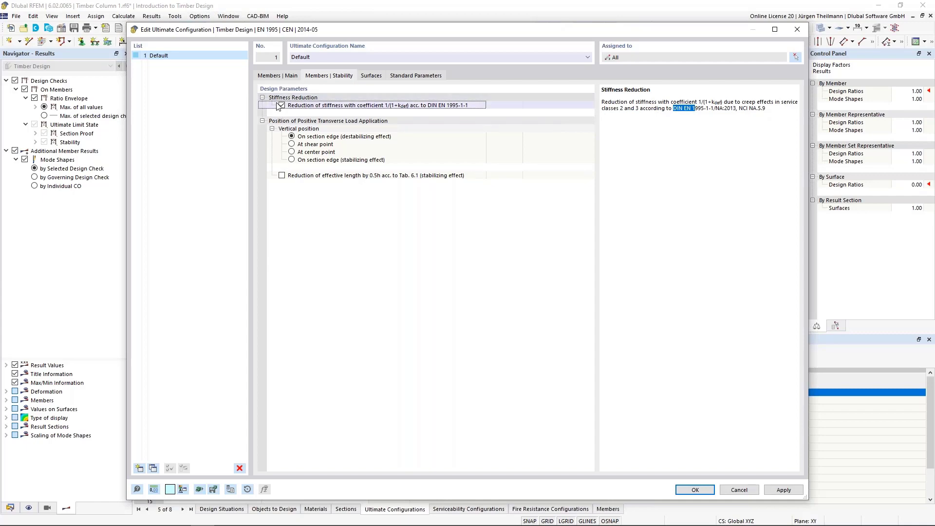
left_click(739, 490)
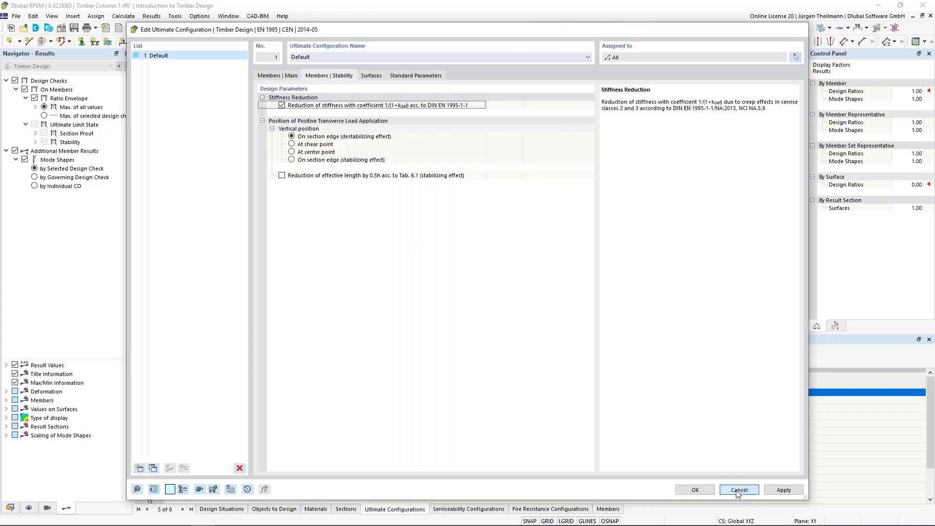
Step: Save the timber column model and close it
left_click(74, 28)
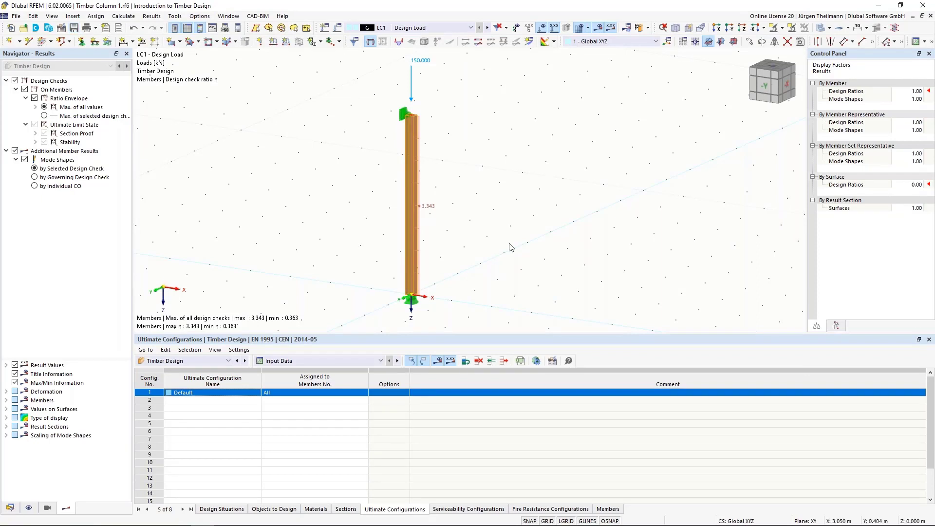
left_click(930, 16)
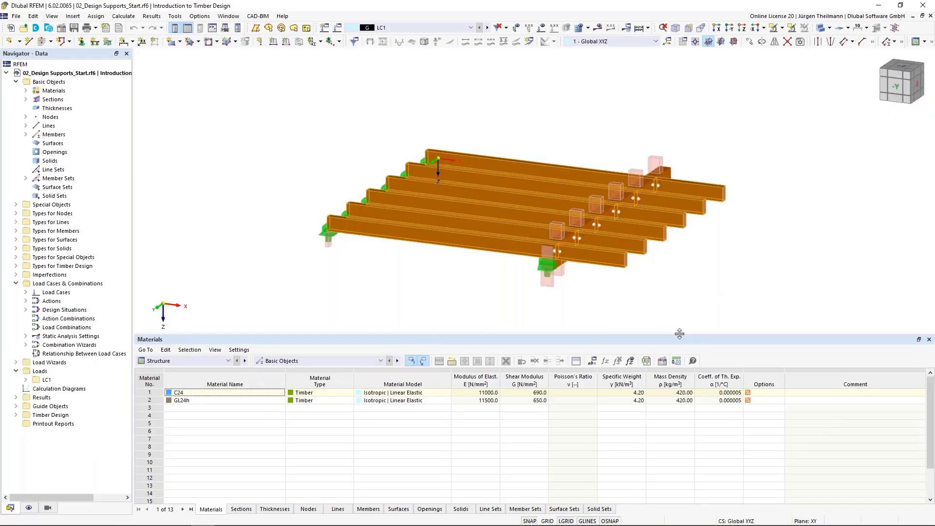
Step: Inspect the settings of the timber design support beneath the cross beam's front end, including support length and compression factor kc,90
left_click_drag(680, 333, 679, 351)
middle_click_drag(674, 322, 624, 313)
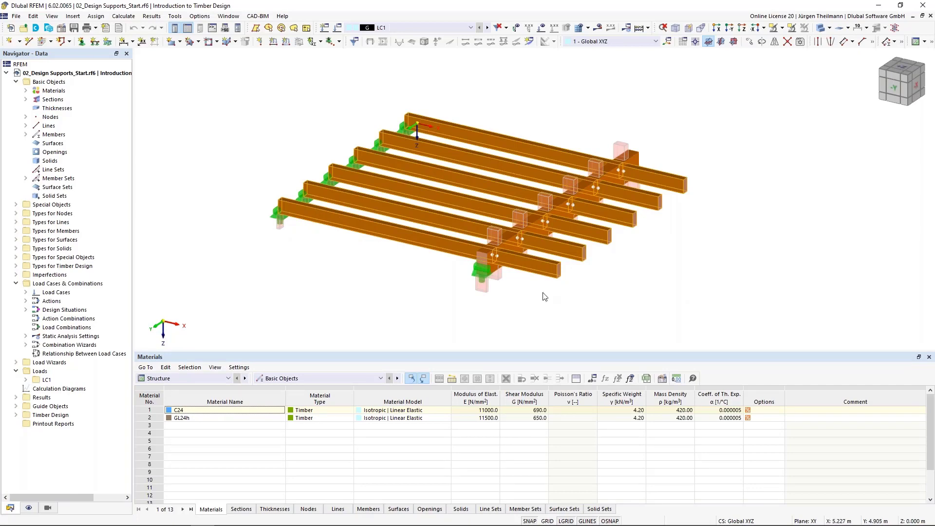
scroll(544, 296, "up", 1)
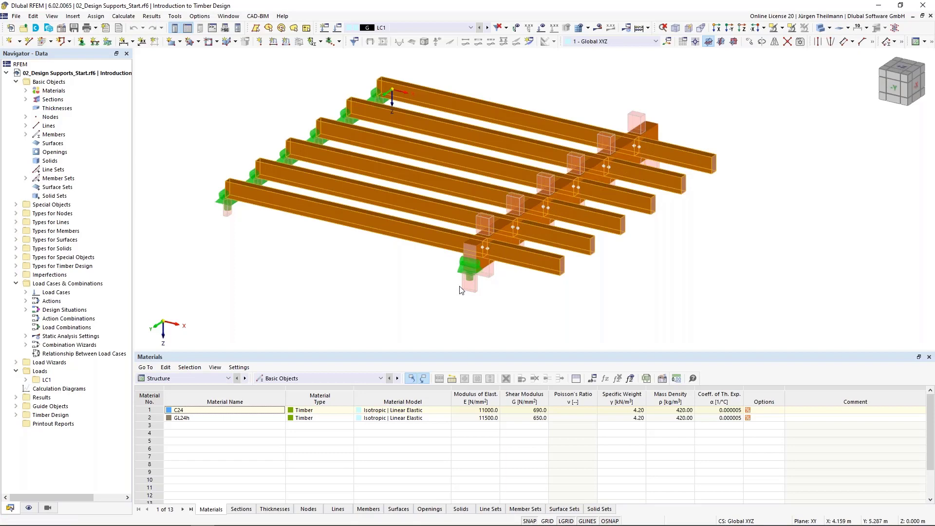
scroll(462, 290, "up", 1)
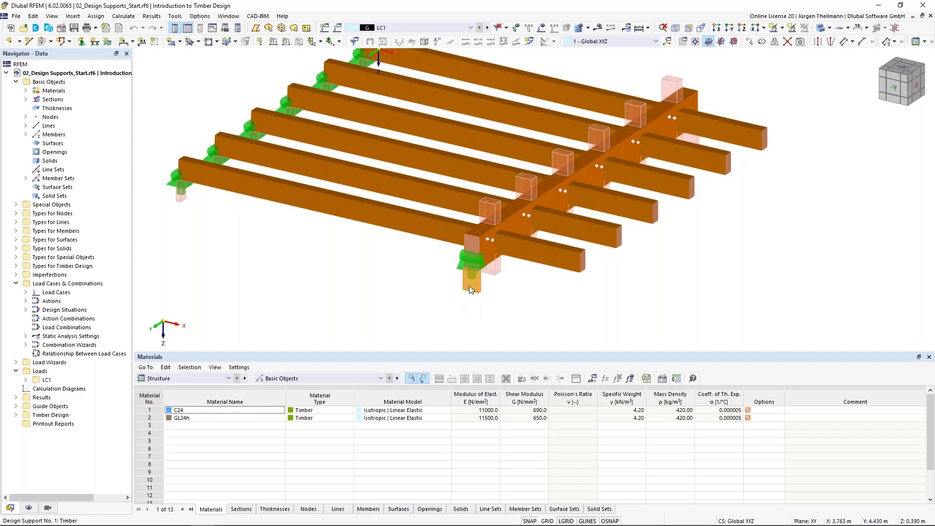
double_click(469, 287)
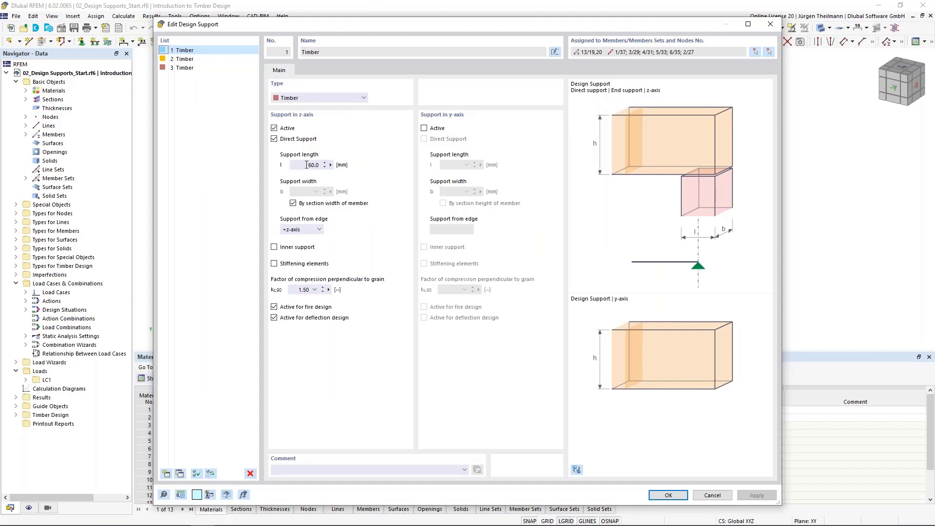
left_click_drag(306, 165, 321, 164)
left_click(273, 128)
left_click(296, 291)
left_click(663, 497)
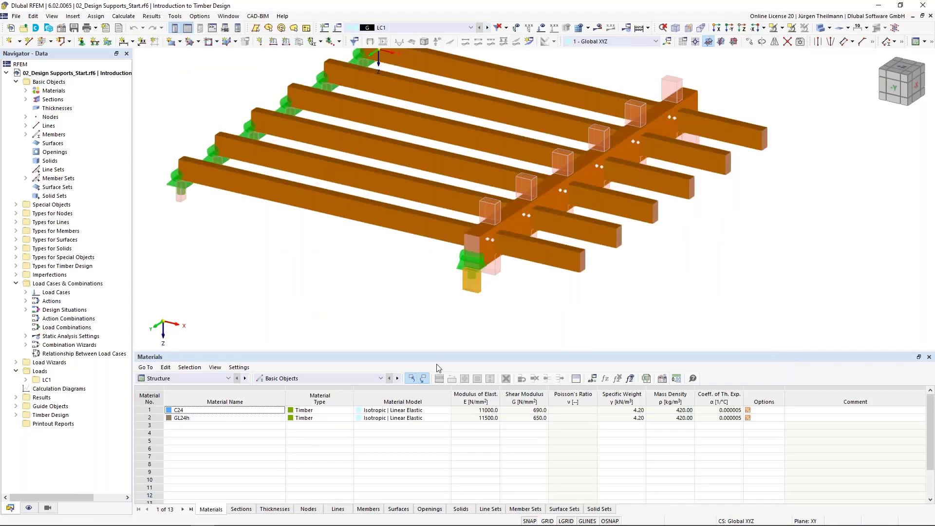
Step: Show the Timber Design input data for the beam structure and start the missing Timber Design calculation
left_click(203, 381)
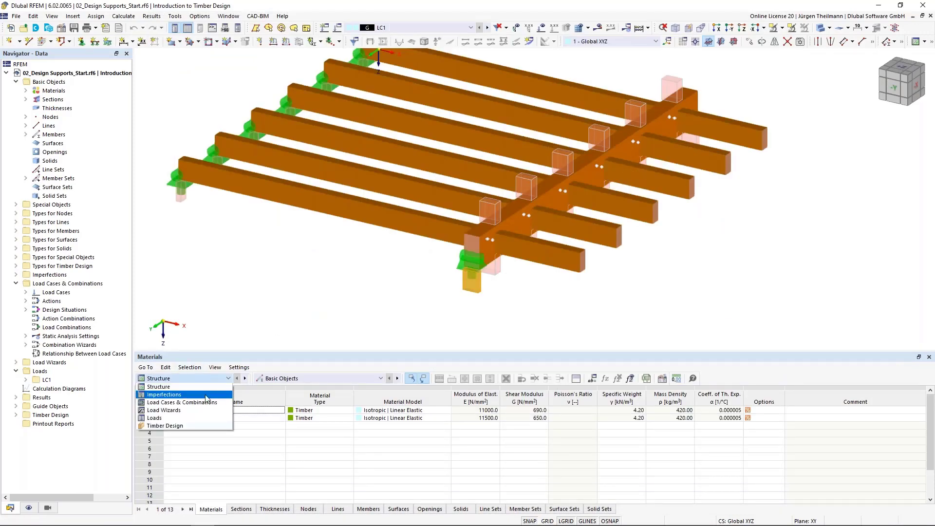
left_click(218, 426)
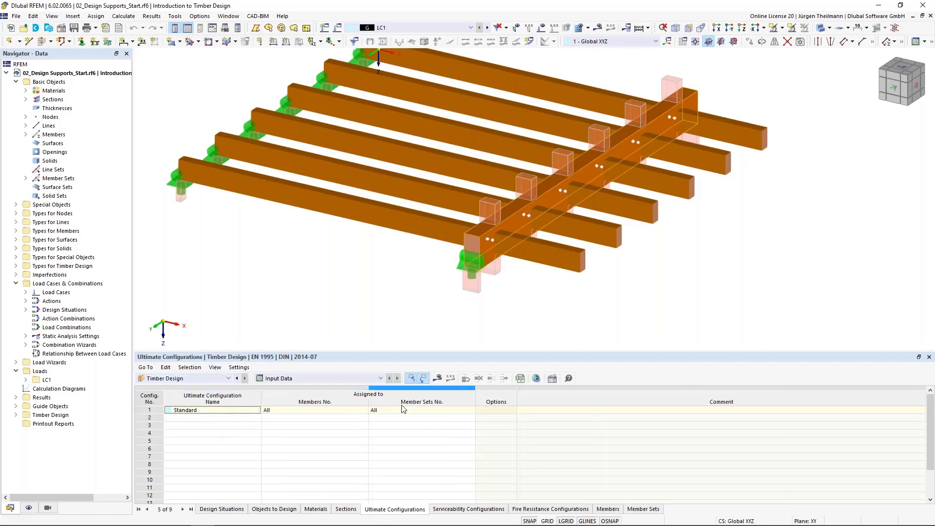
left_click(440, 379)
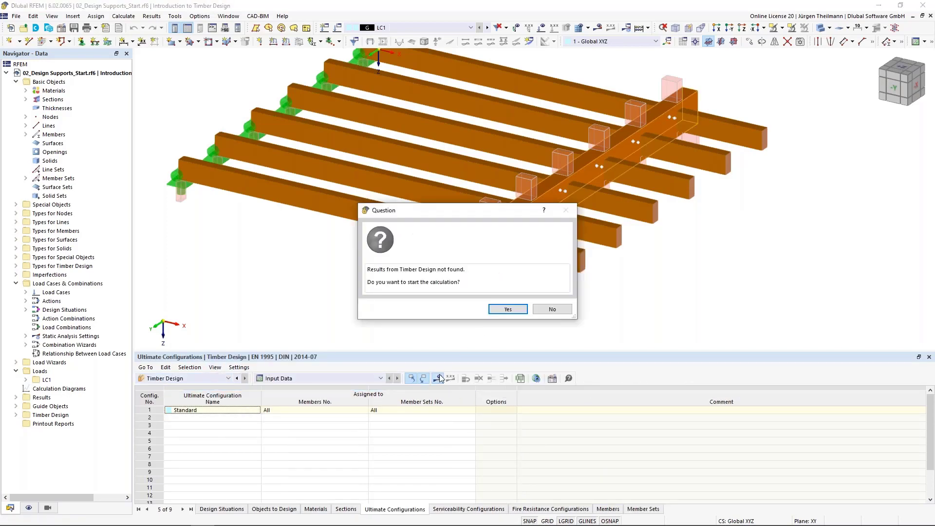
left_click(502, 310)
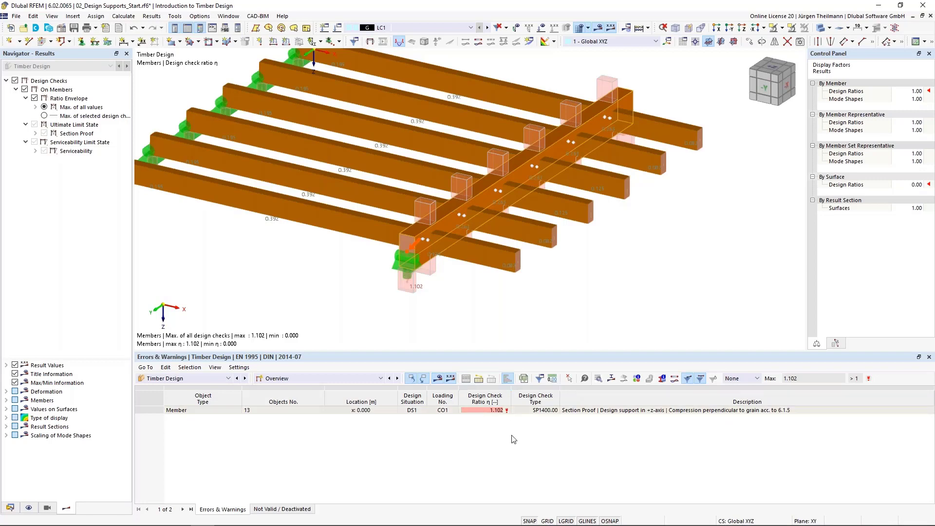
Step: Review the SP1400 design check details for compression perpendicular to grain on member 13, including the effective contact length calculation
mouse_move(510, 412)
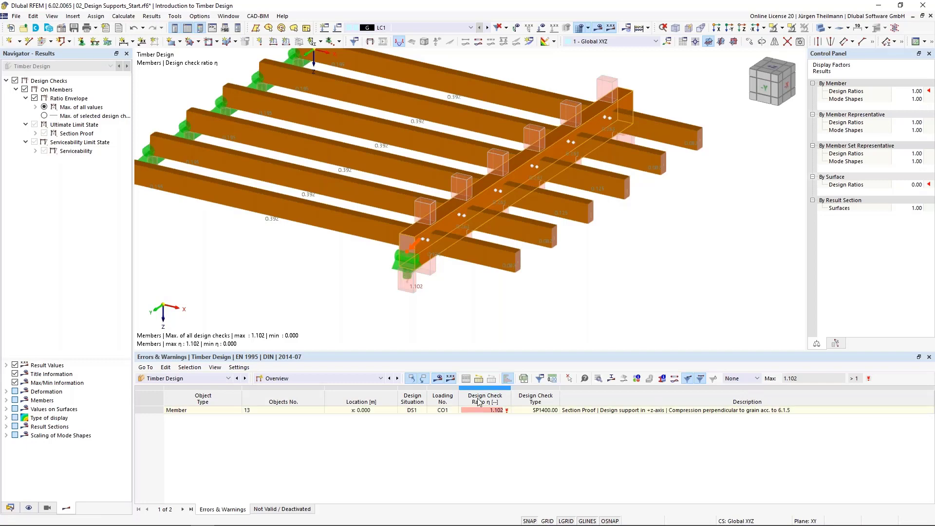
left_click(757, 411)
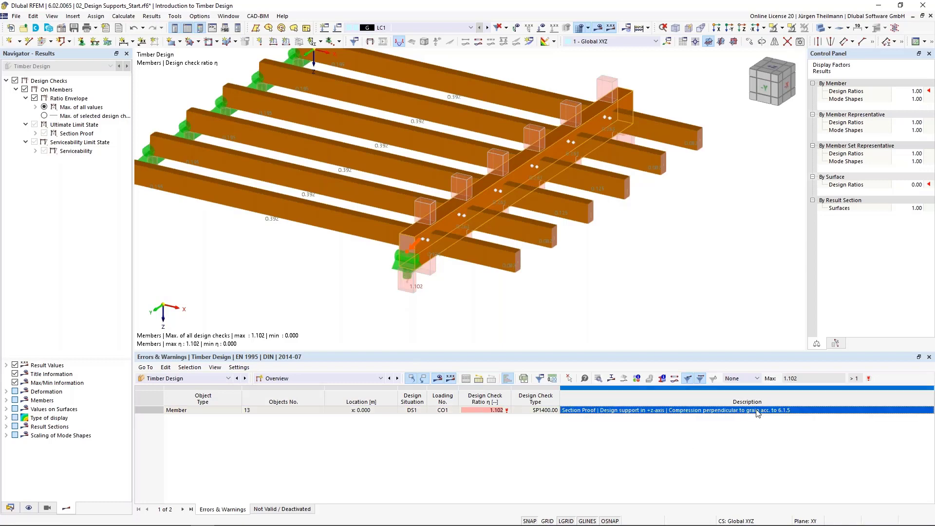
double_click(758, 412)
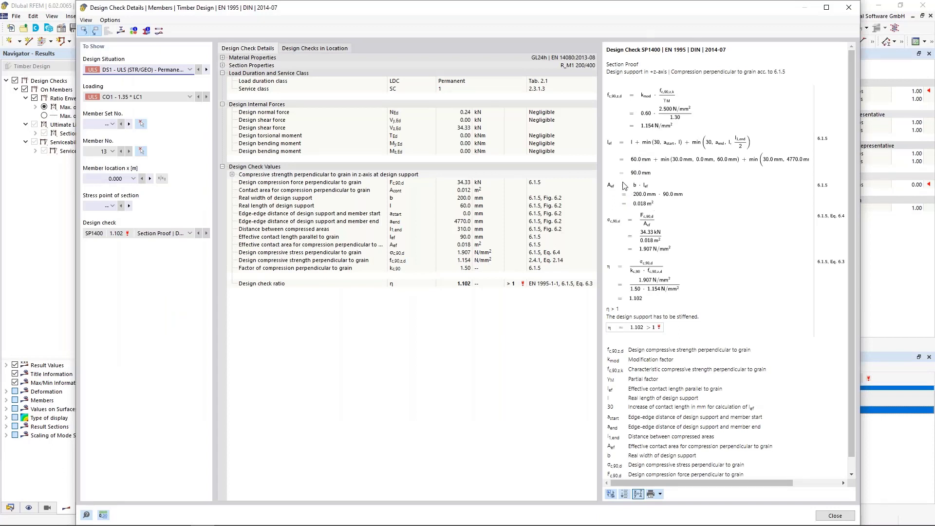
left_click(636, 161)
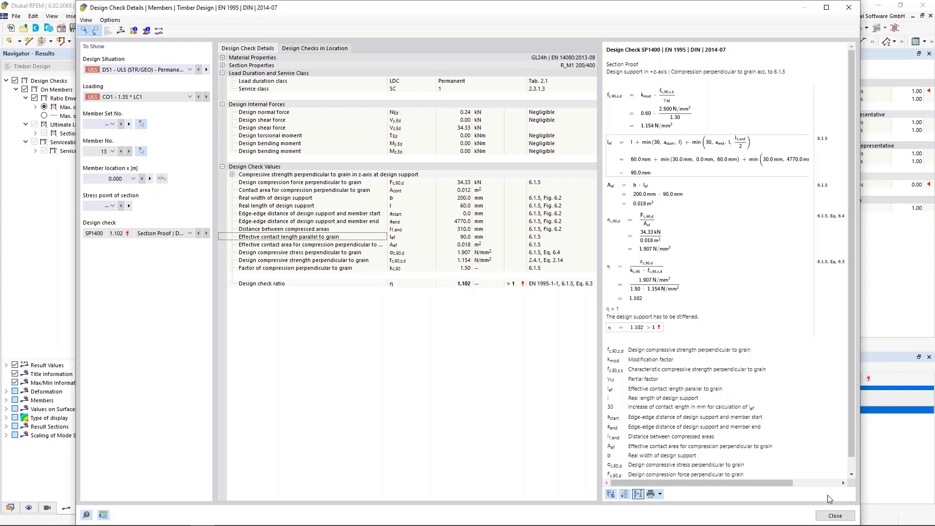
Step: Set the support length of timber design support 1 to 80 mm and accept deleting the existing Timber Design results
left_click(836, 515)
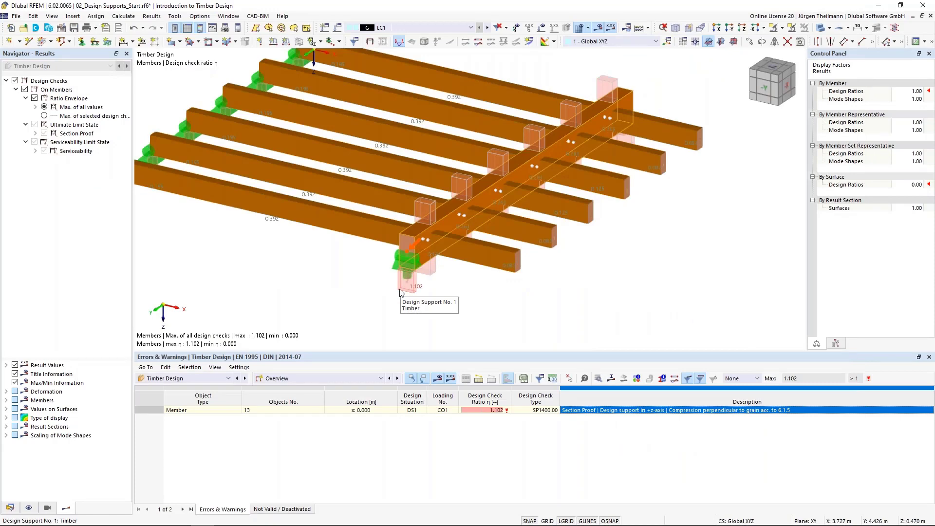
double_click(402, 291)
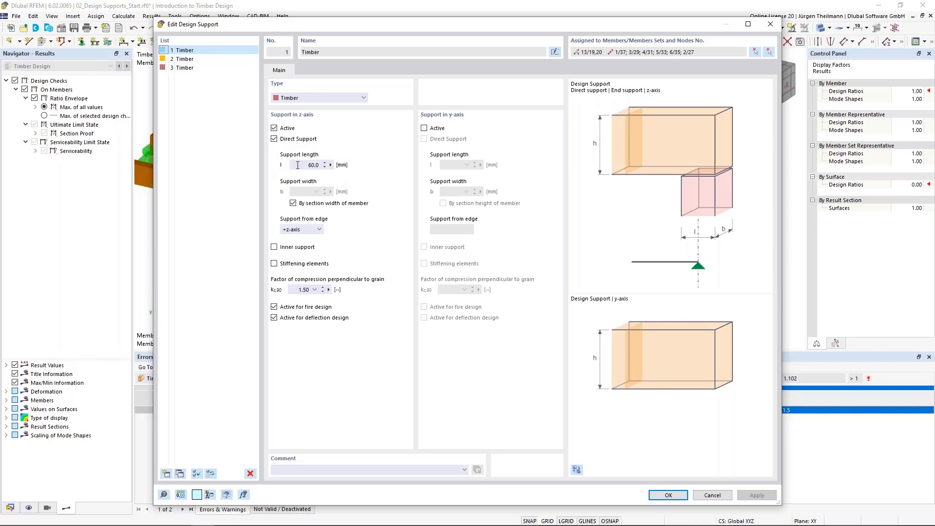
left_click_drag(302, 166, 331, 168)
type("80")
key("Tab")
left_click(661, 497)
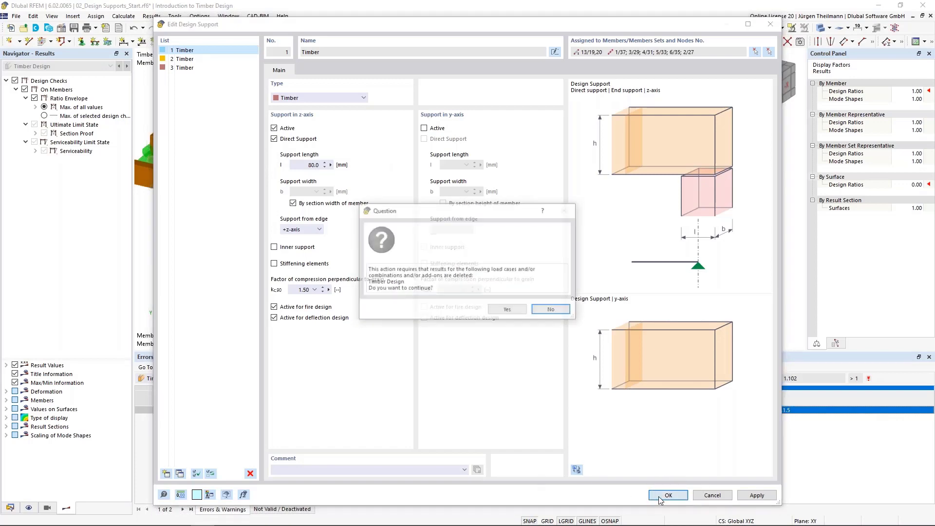
left_click(509, 308)
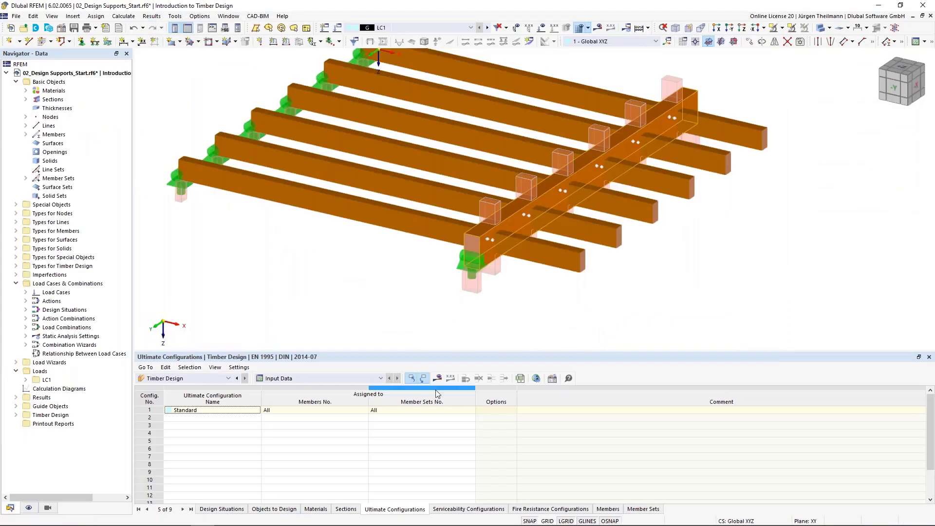
Step: Recalculate Timber Design and show the design ratios on members by design situation
left_click(438, 379)
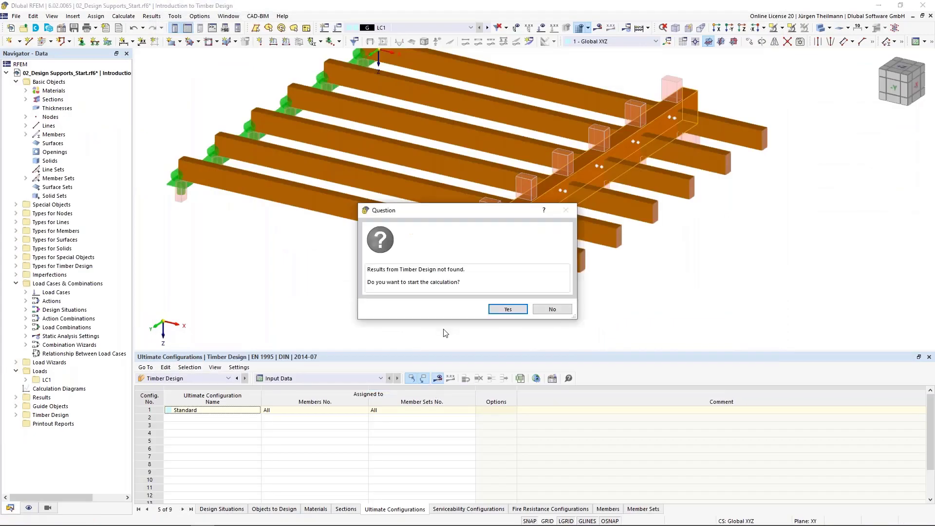
left_click(507, 309)
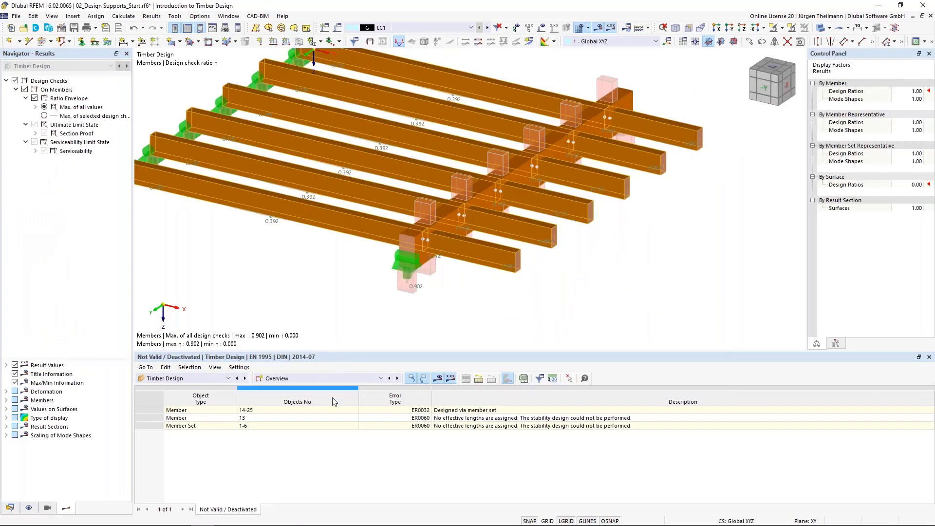
left_click(366, 381)
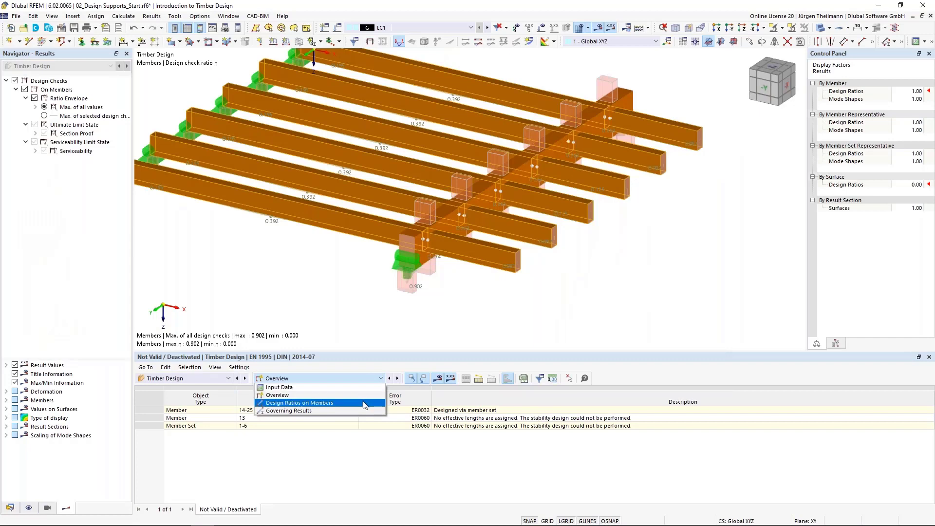
left_click(363, 402)
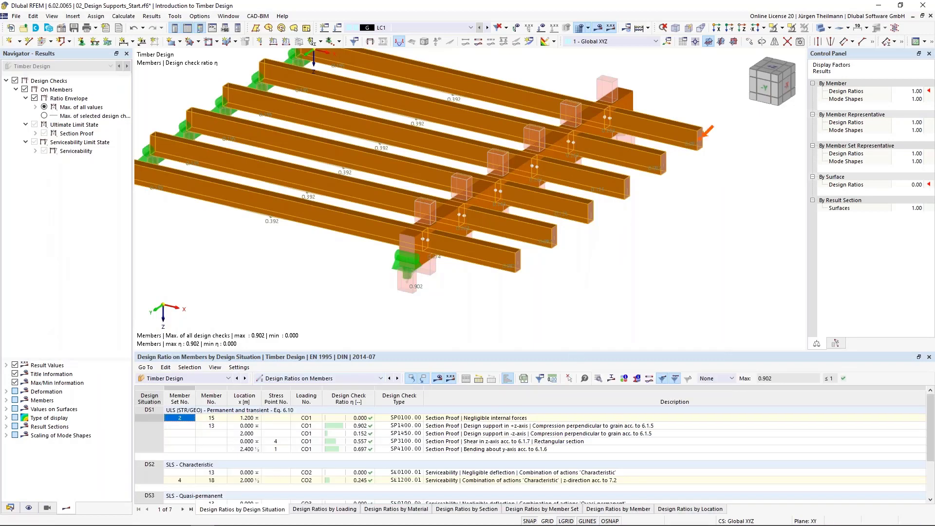
left_click_drag(576, 347, 577, 342)
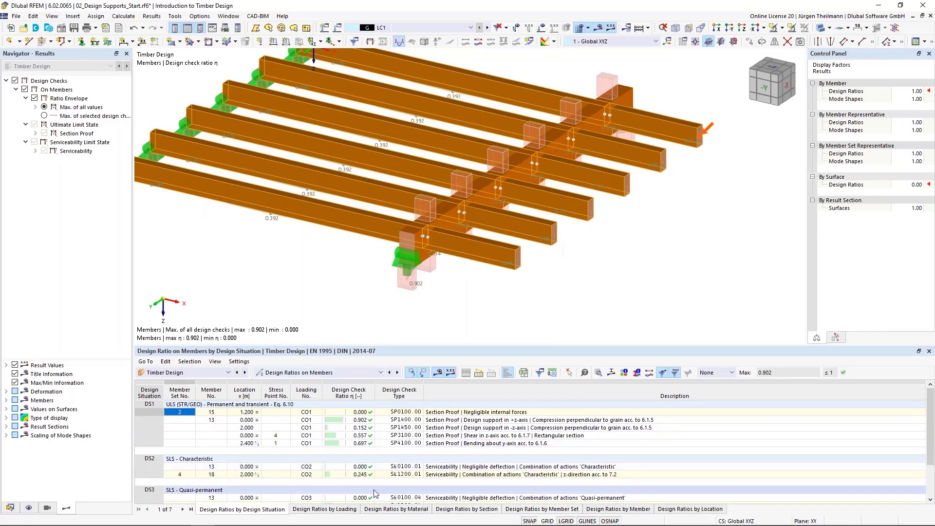
Step: Review the SP1400 check details for compression perpendicular to grain on member 24 in the design ratios by member set
left_click(534, 510)
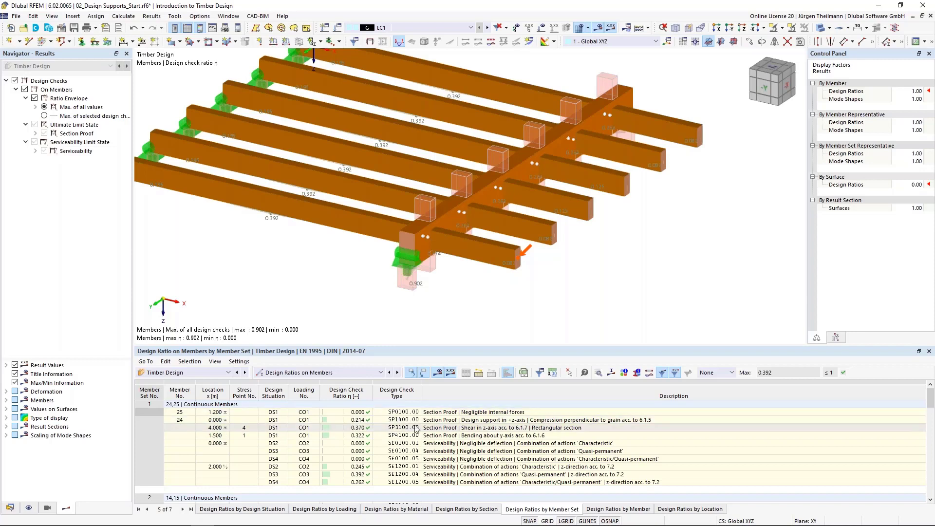
left_click(669, 421)
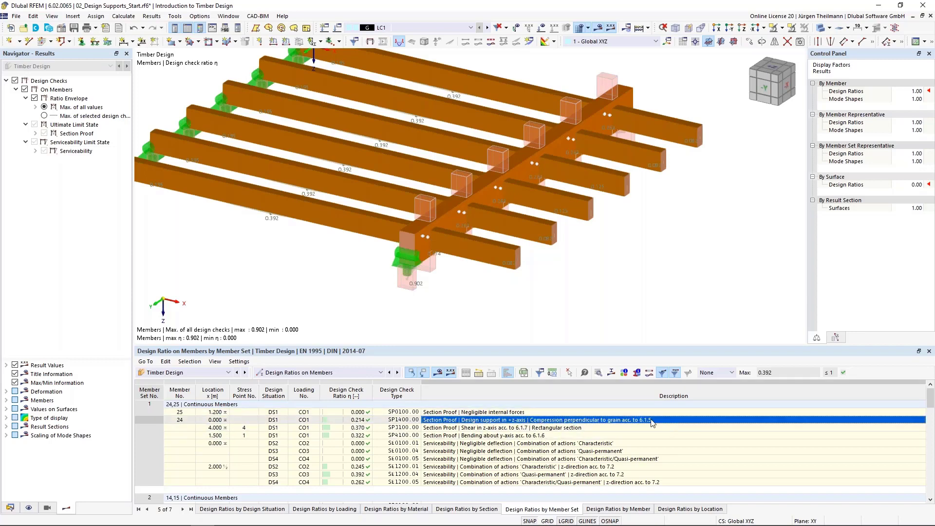
double_click(653, 422)
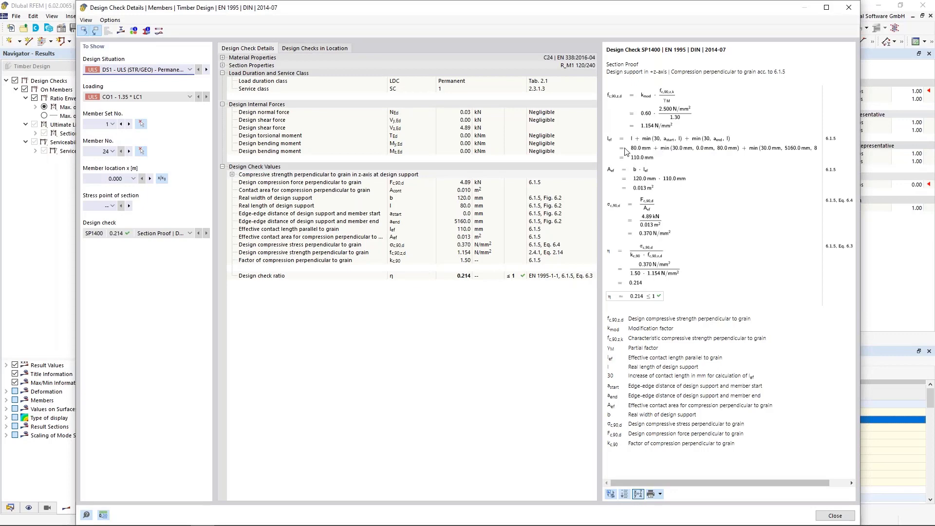
left_click(835, 516)
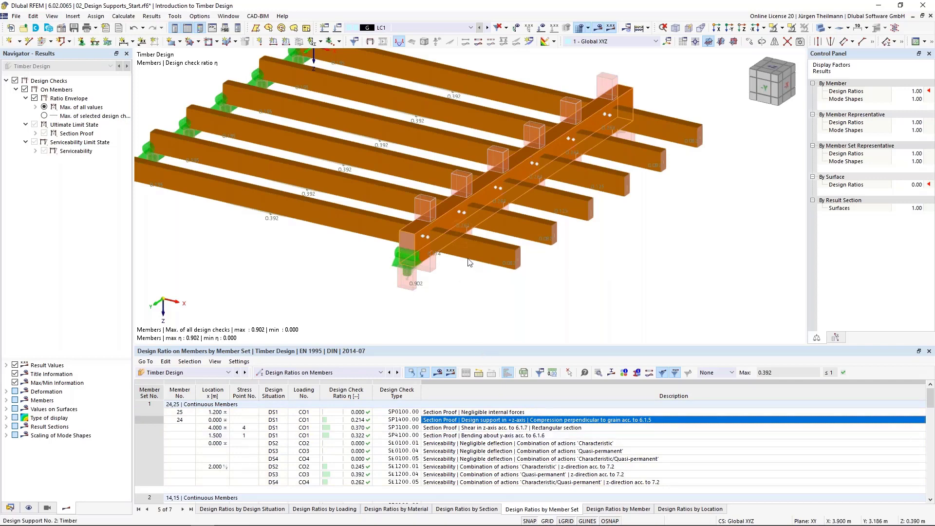
Step: Look through the design ratios of the remaining member sets, down to the perpendicular compression check of member set 6
scroll(524, 468, "down", 2)
scroll(524, 468, "down", 10)
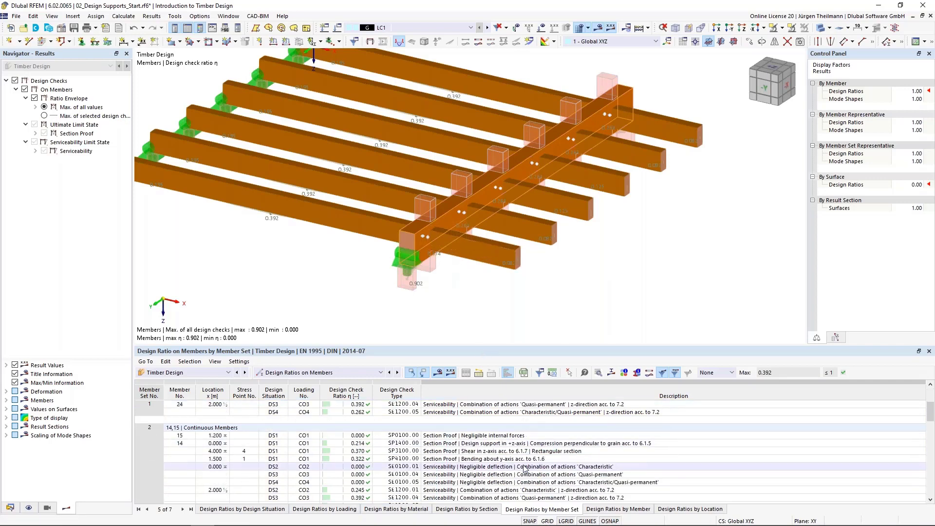
scroll(525, 468, "down", 4)
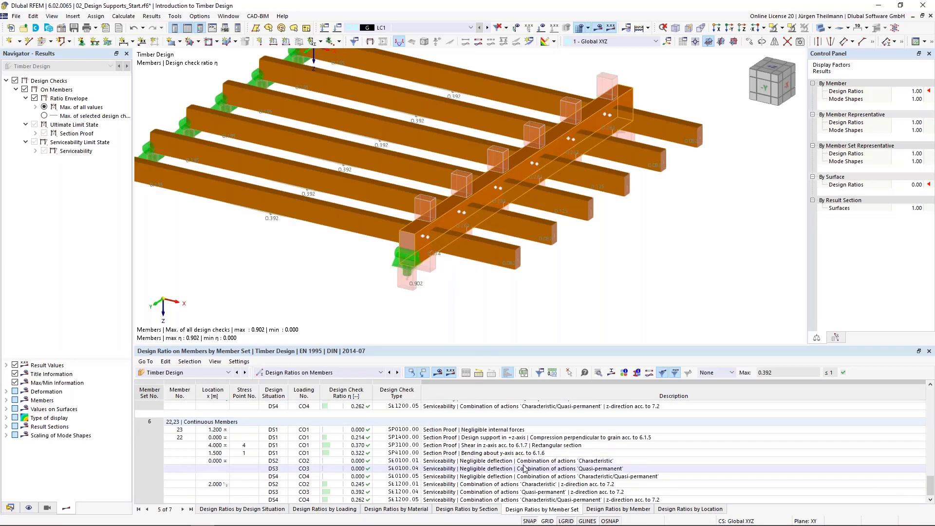
left_click(551, 440)
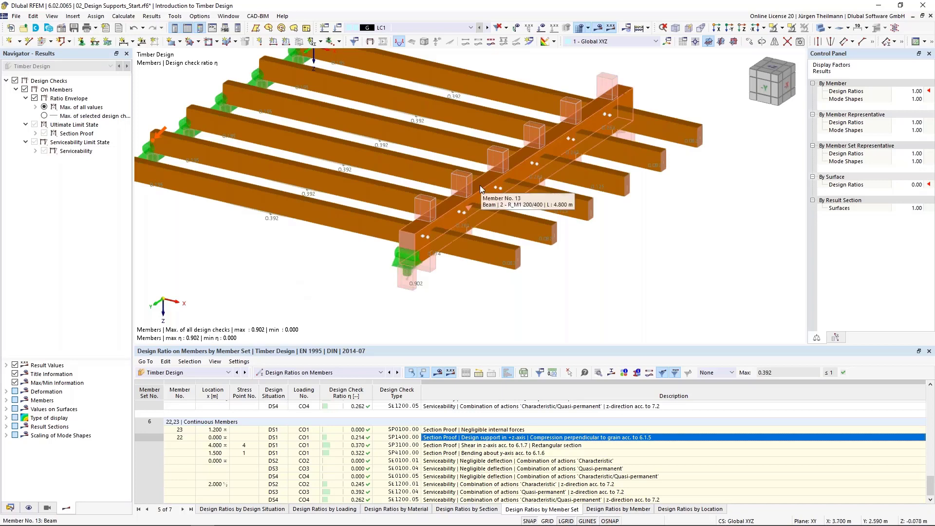
Step: Show the design ratios by member and examine the SP1400 perpendicular compression check of member 13
left_click(618, 509)
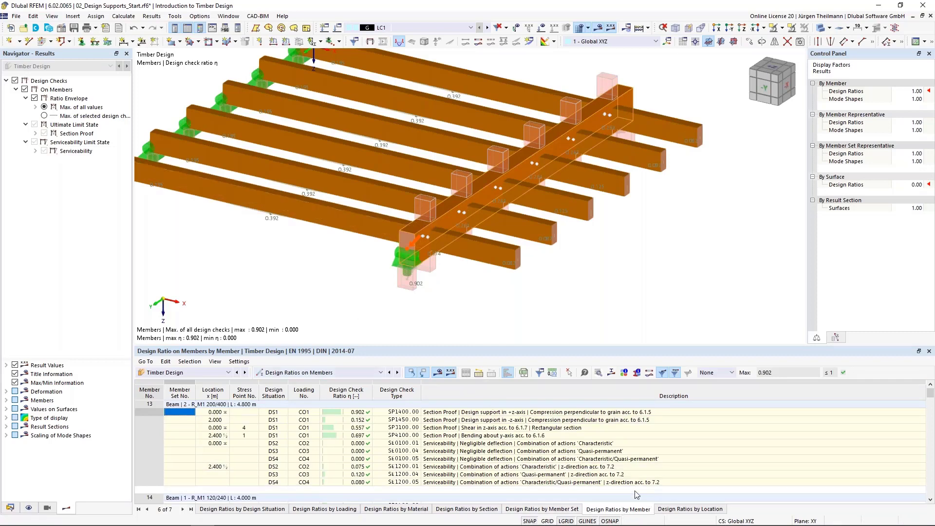
left_click(349, 415)
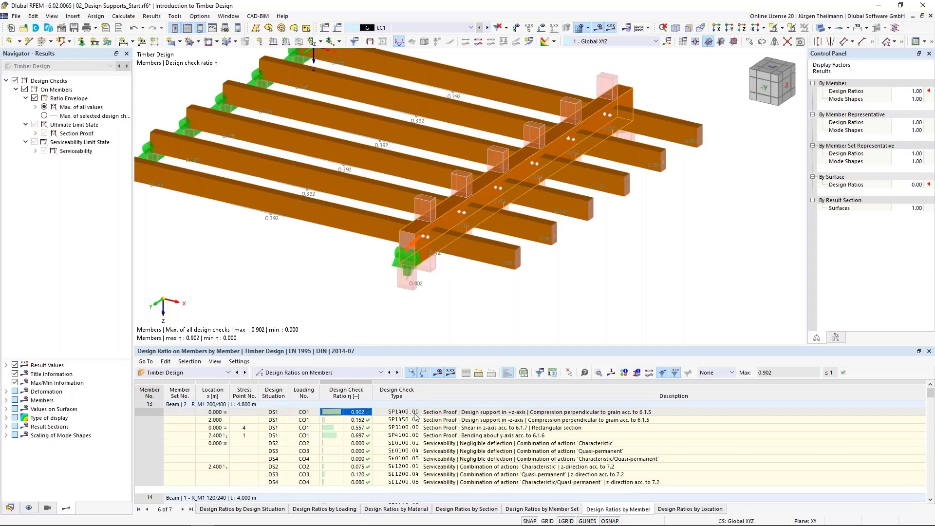
left_click(656, 414)
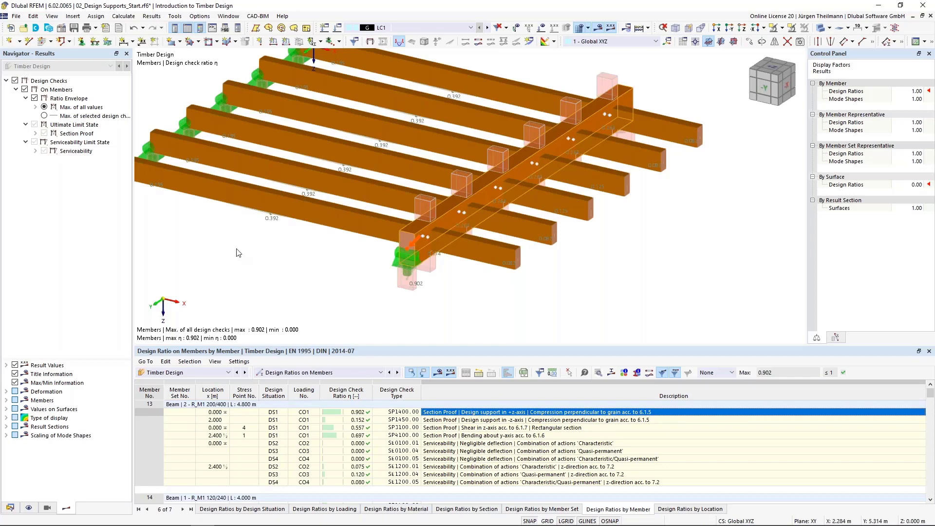
Step: Open the design type assignments of member set 1 (members 24,25) from the front beam's member settings
middle_click_drag(237, 252, 462, 243)
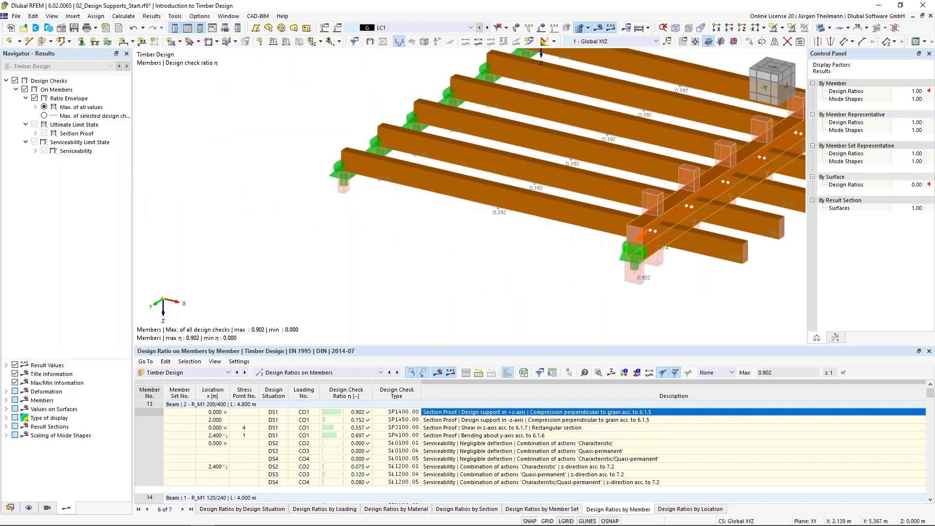
scroll(325, 168, "up", 3)
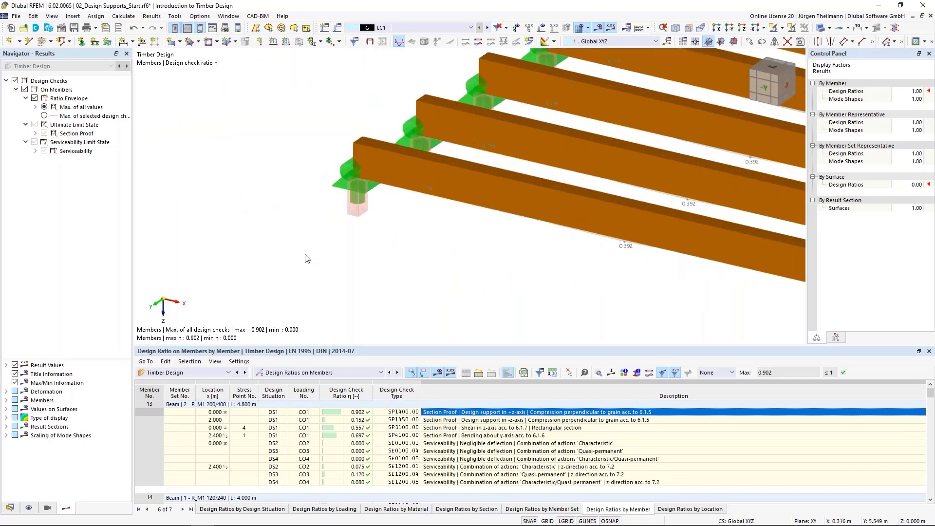
left_click(384, 157)
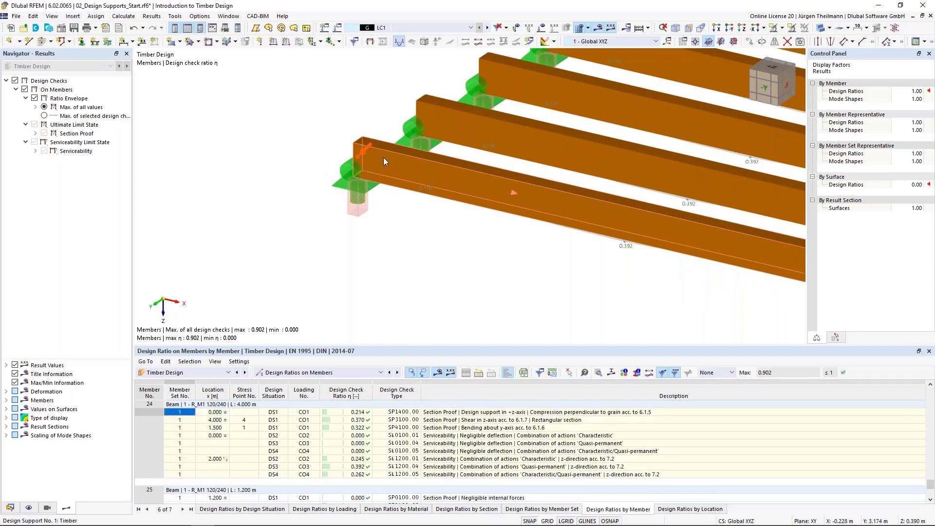
double_click(566, 201)
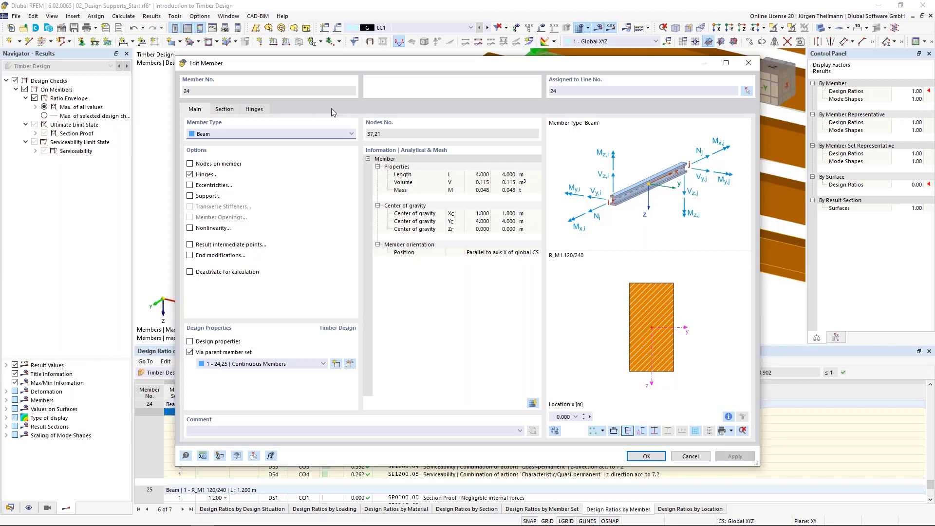
left_click(350, 365)
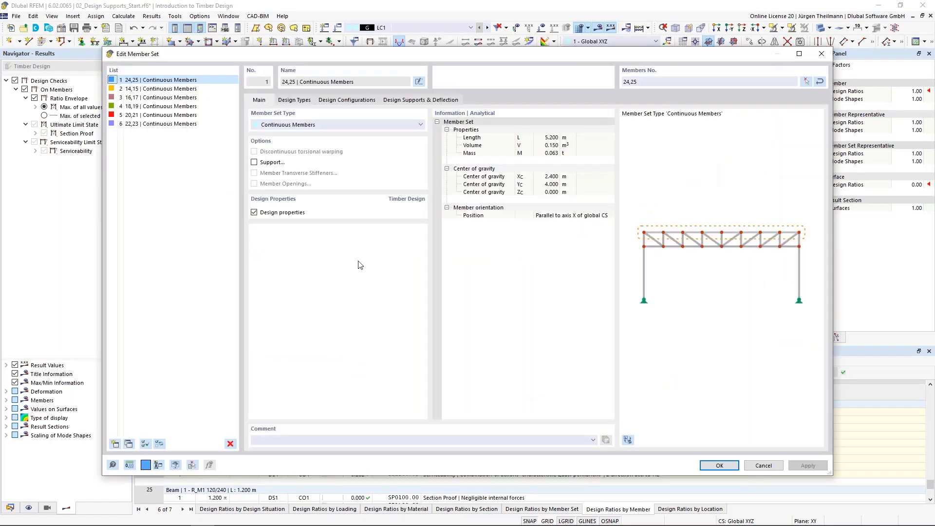
left_click(293, 100)
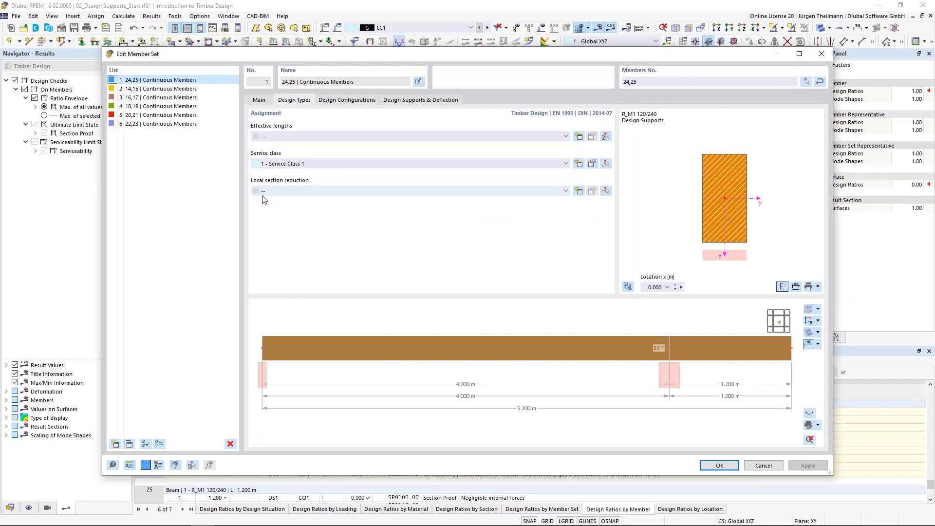
Step: Create a new local section reduction of type Start Notch for member set 1
left_click(580, 192)
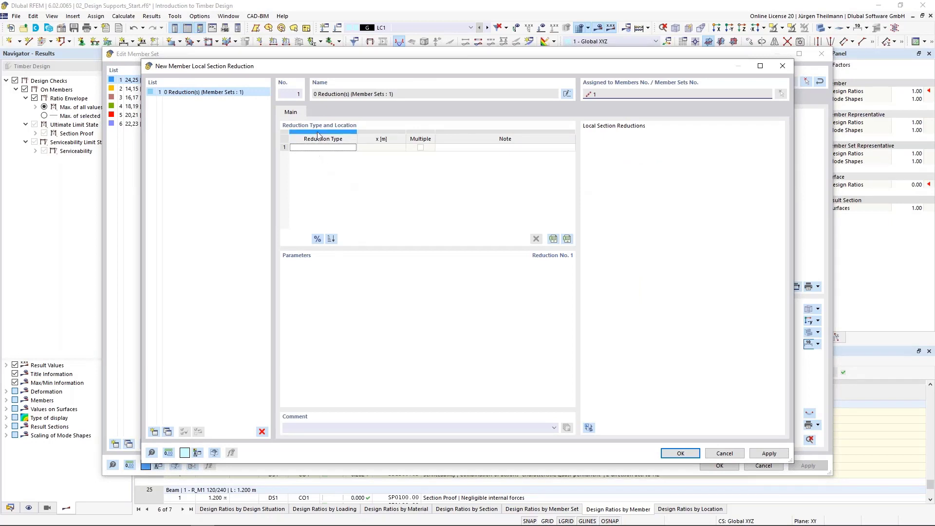
left_click(334, 147)
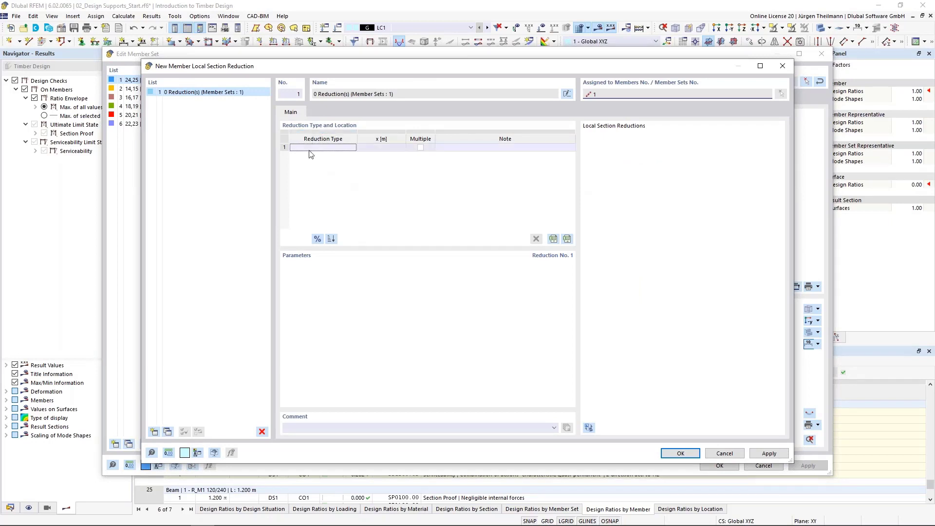
left_click(352, 147)
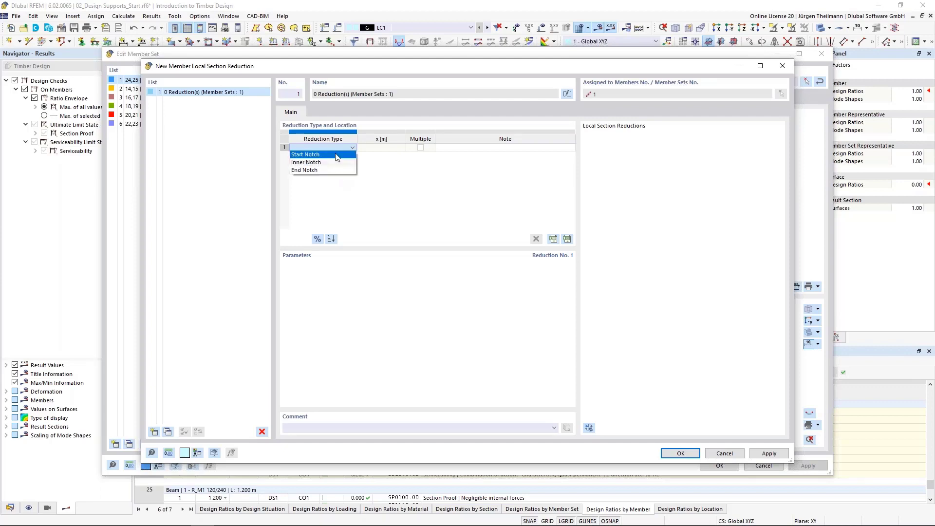
left_click(336, 155)
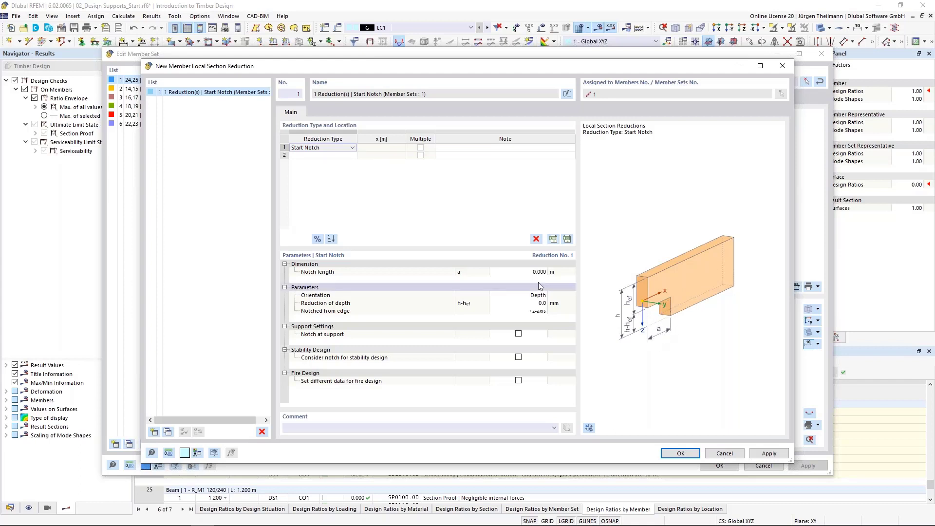
Step: Set the start notch's length to 0.04 m and keep its orientation as Depth
left_click(511, 273)
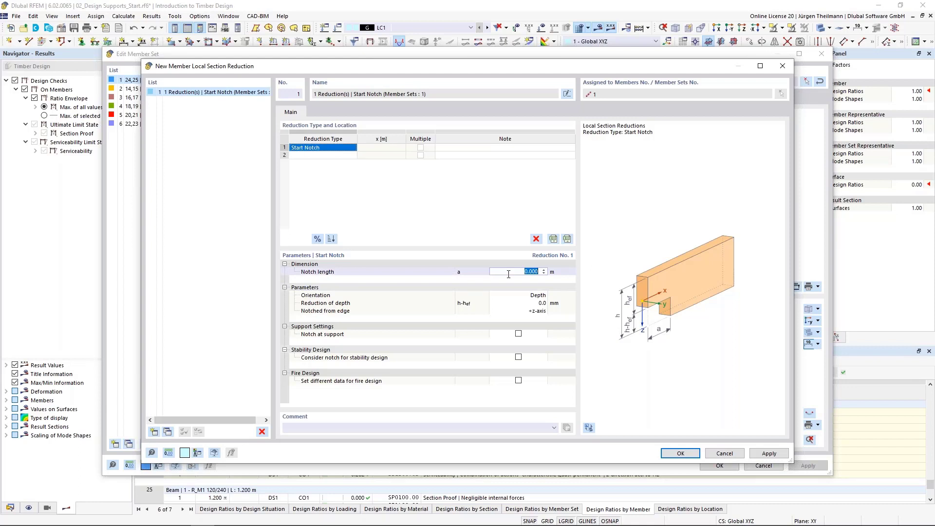
type("0,04")
key("Tab")
left_click(517, 295)
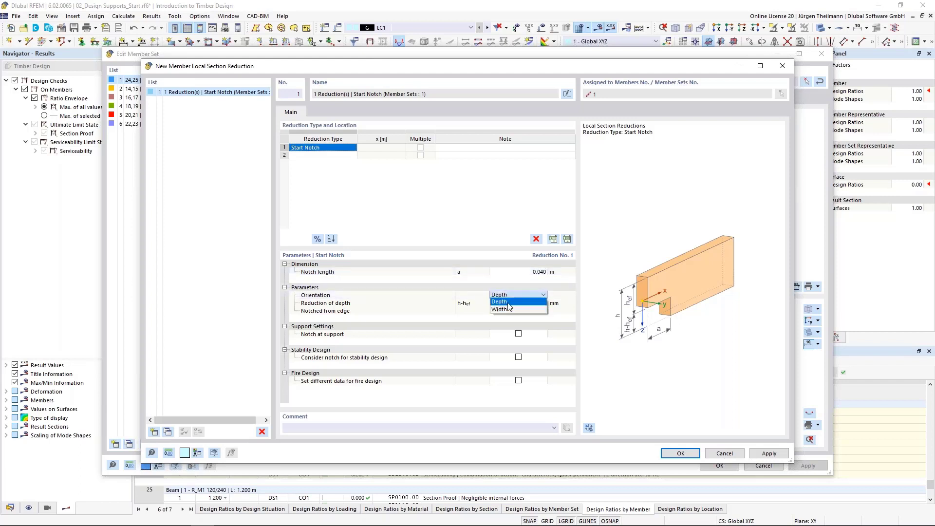
left_click(509, 305)
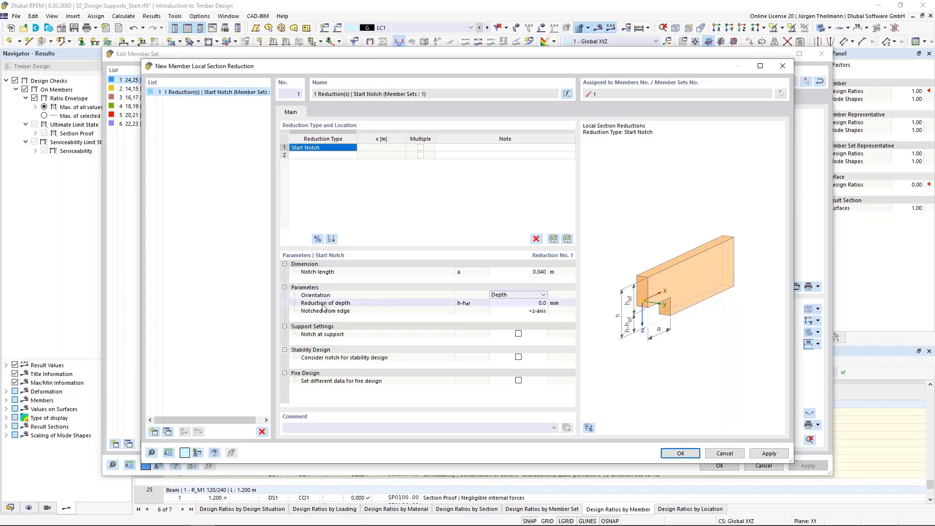
Step: Set the start notch's reduction of depth to 100 mm and have it notched from the -z-axis edge
left_click(513, 303)
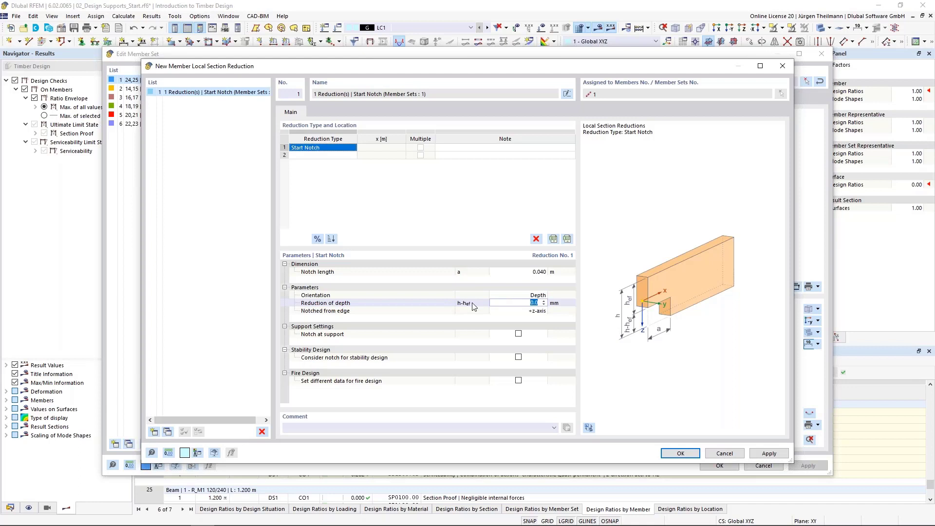
type("1")
key("Tab")
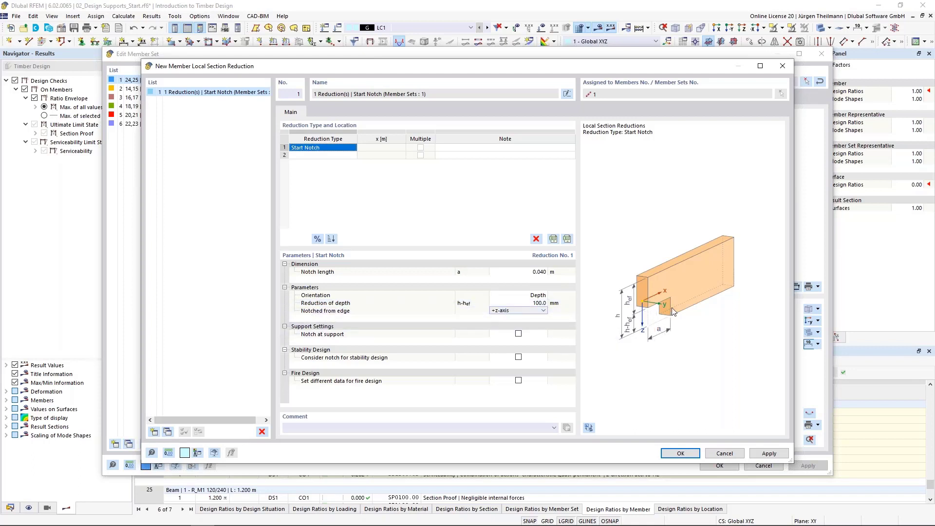
left_click(543, 310)
left_click(534, 325)
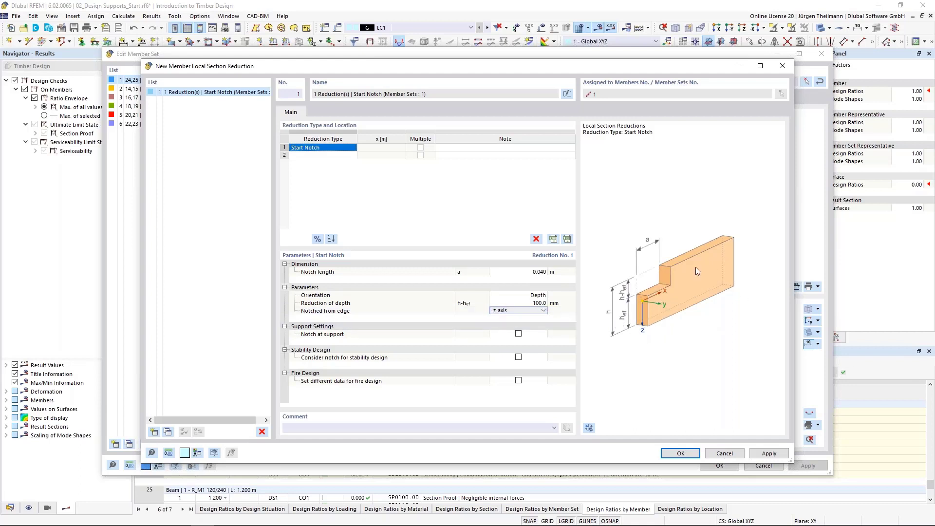
Step: Notch member set 1 from the +z-axis edge, enable Notch at support, and apply the reduction and member changes, allowing existing results to be deleted
left_click(544, 310)
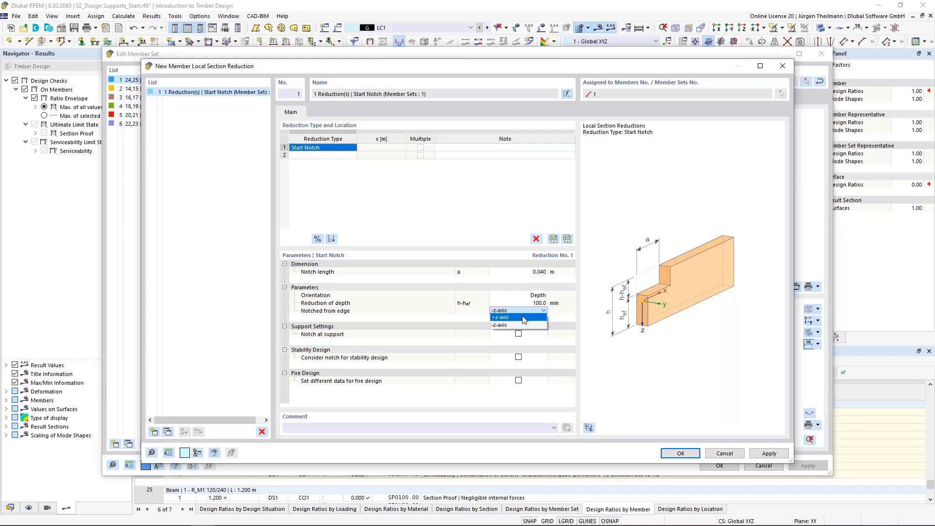
left_click(523, 318)
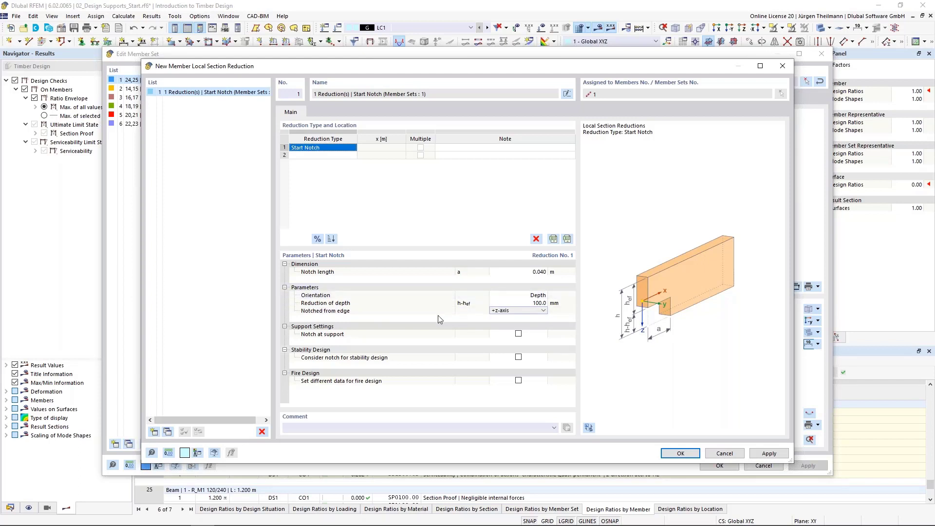
left_click(519, 334)
left_click(518, 334)
left_click(694, 454)
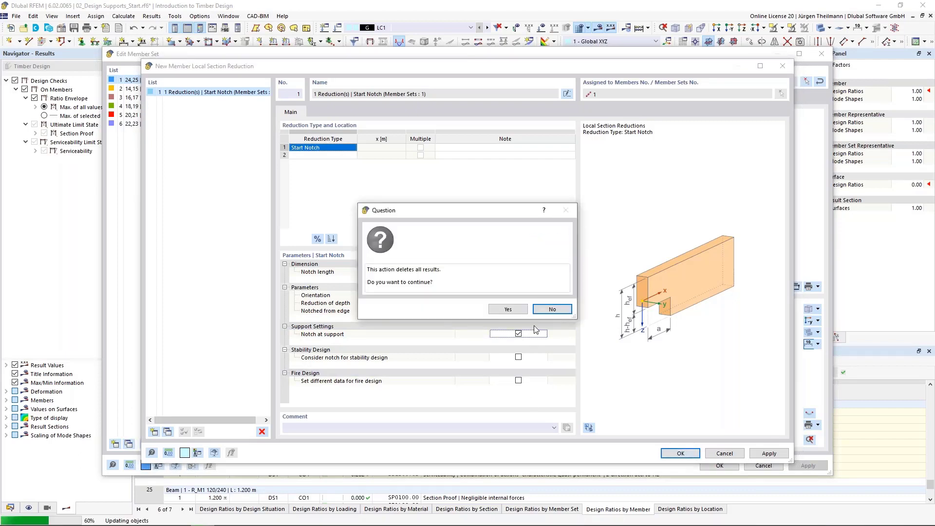
left_click(508, 309)
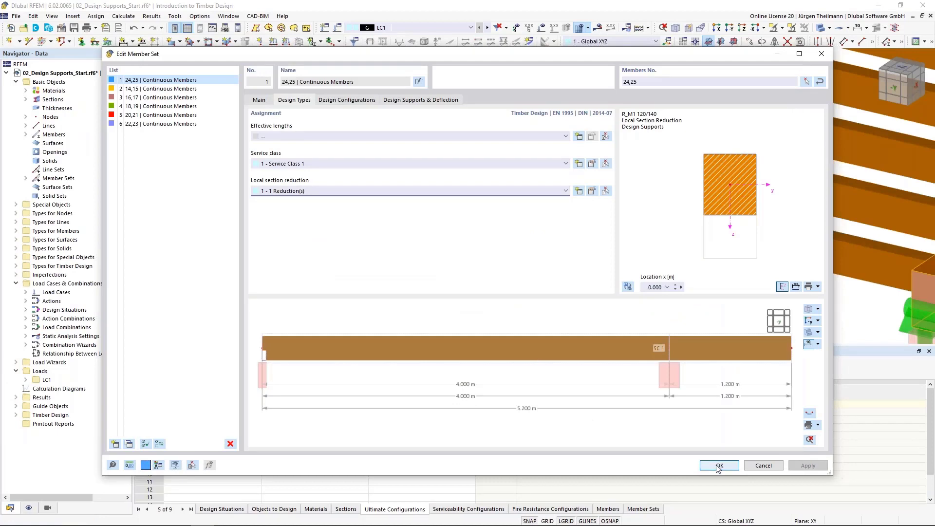
left_click(717, 466)
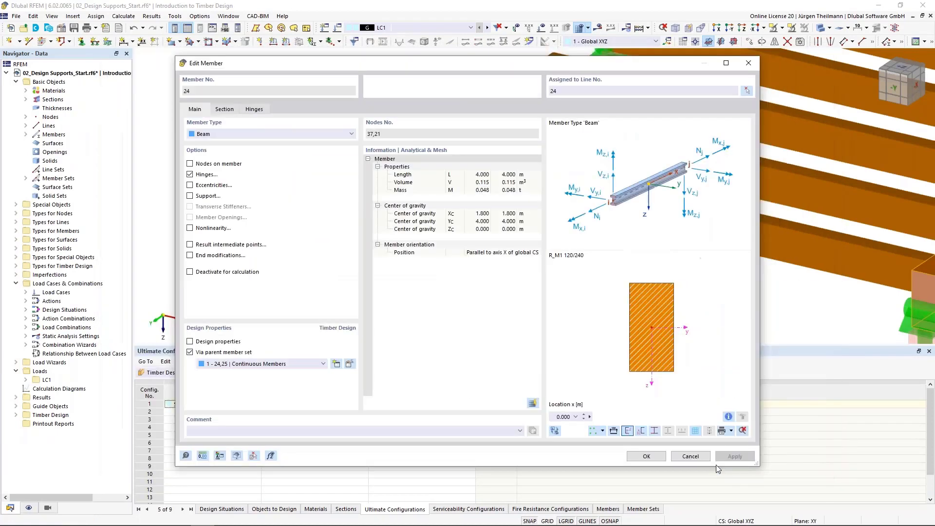
left_click(651, 458)
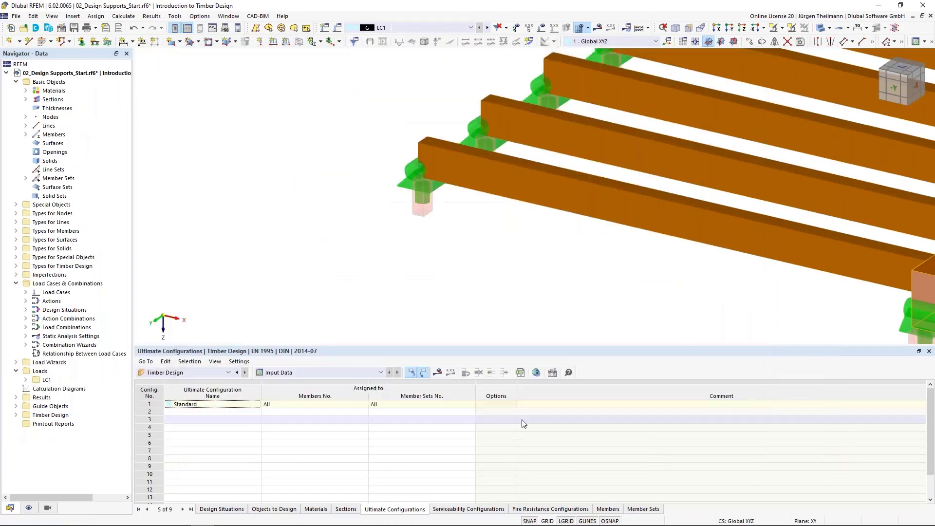
Step: Rerun the timber design and show the design ratios on members by member set
left_click(436, 374)
left_click(509, 309)
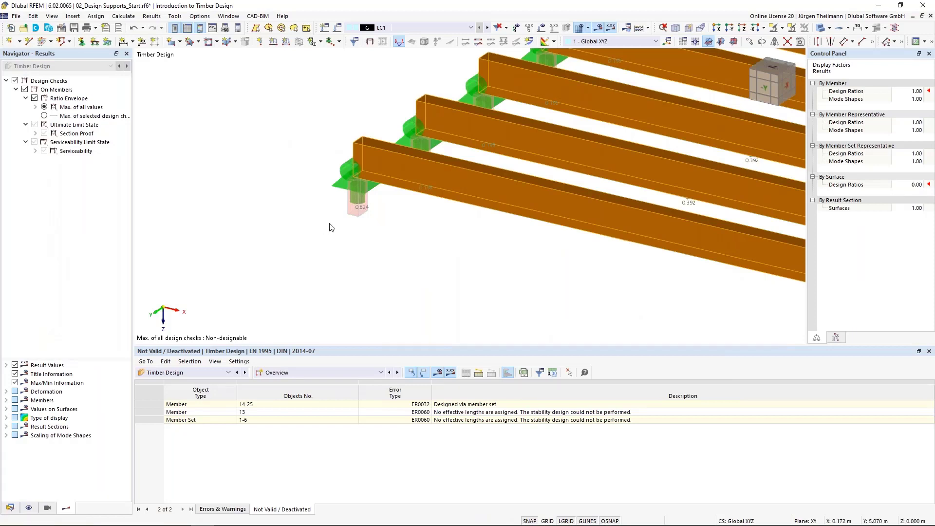
left_click(378, 372)
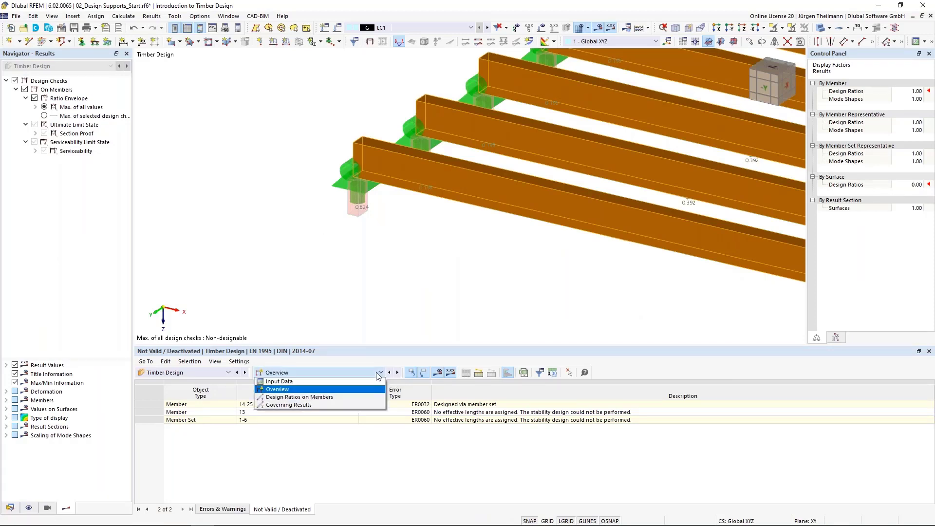
left_click(366, 395)
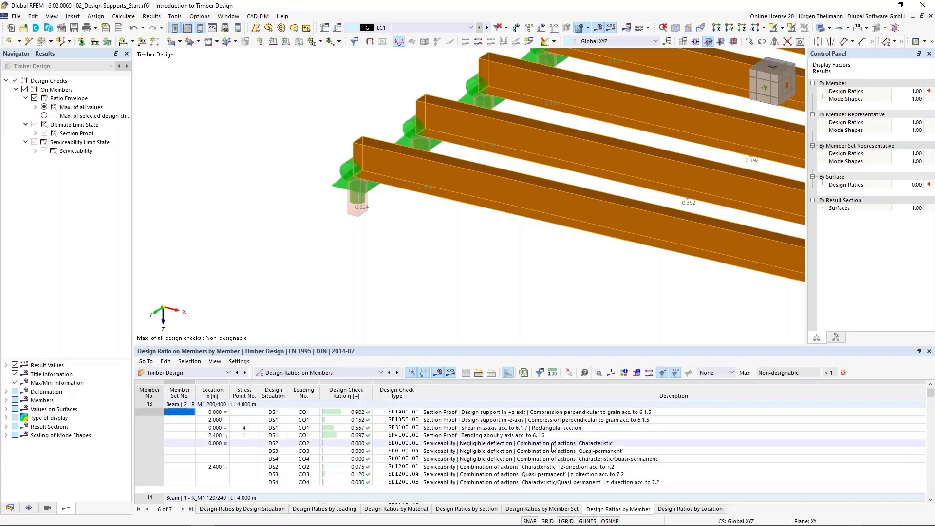
left_click(565, 509)
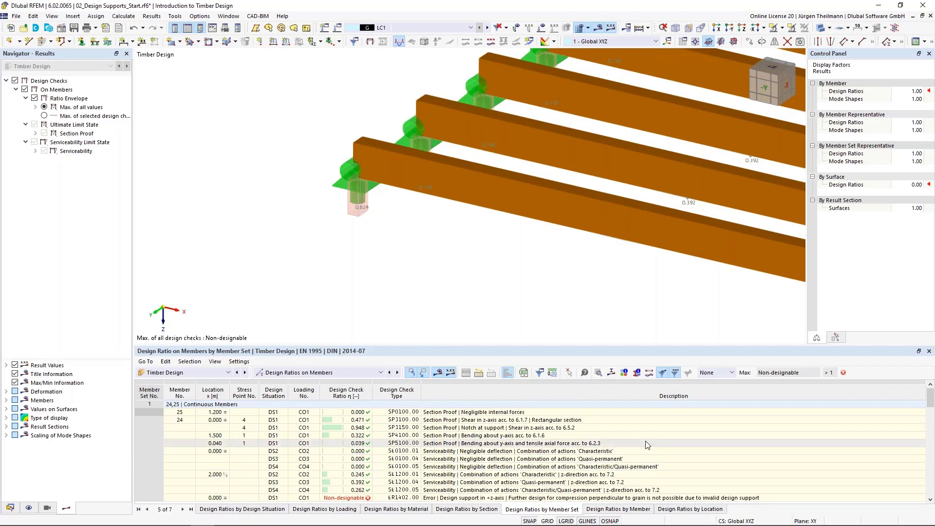
Step: Examine the formulas of the notch-at-support shear check SP3150 on member 24, and the design support error listed for member set 1
left_click(581, 429)
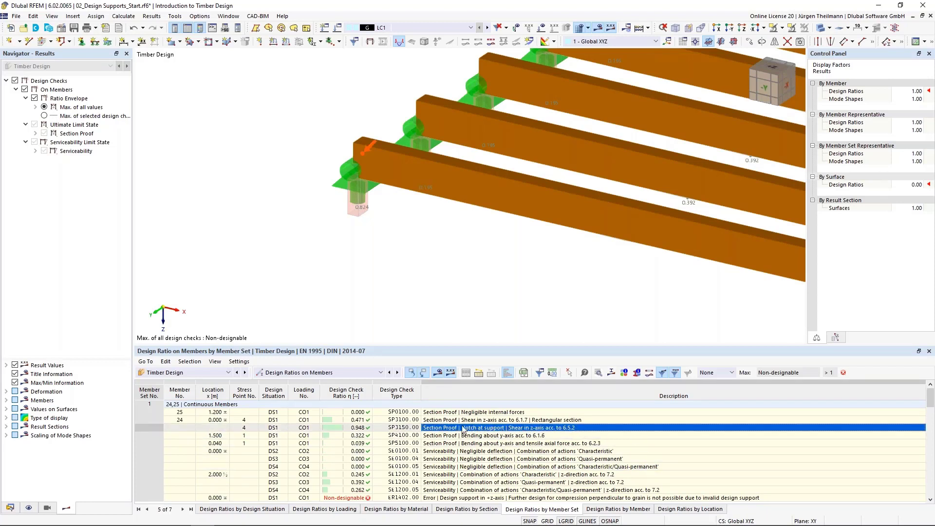
double_click(593, 432)
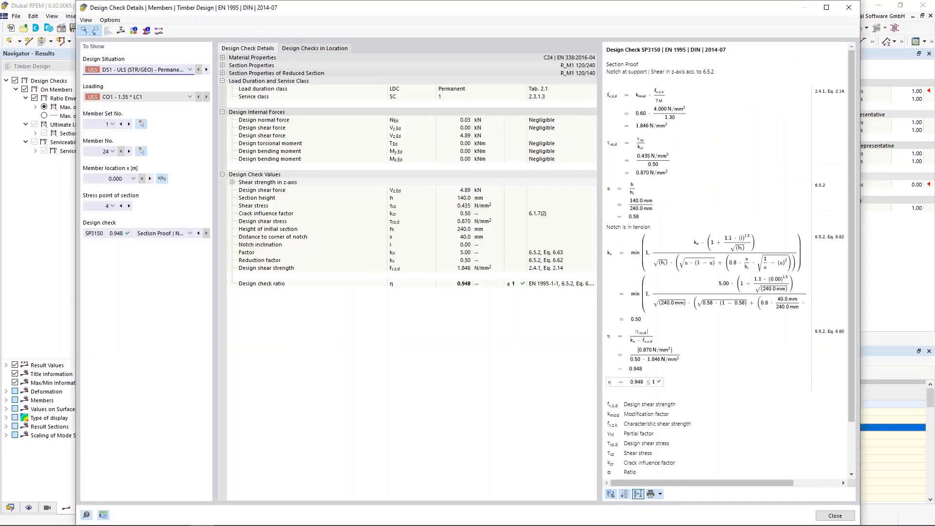
scroll(707, 178, "down", 3)
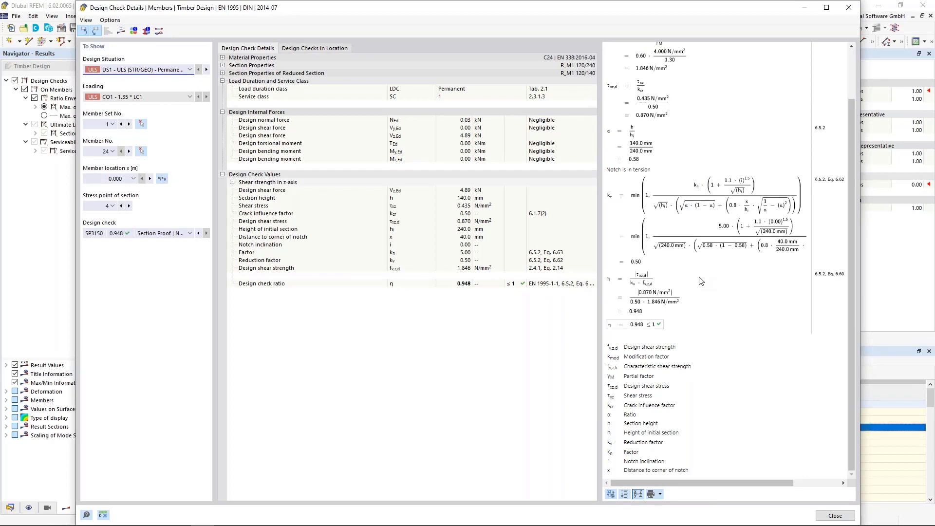
left_click(837, 517)
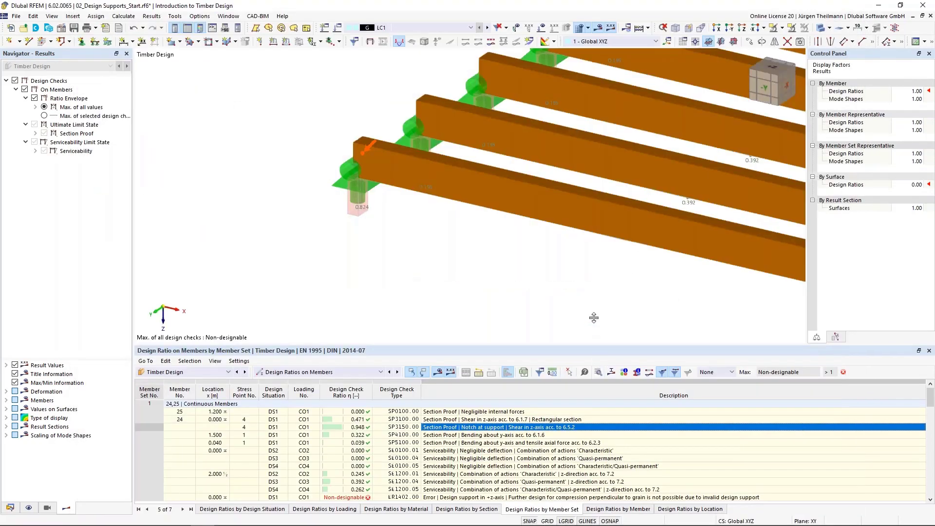
left_click_drag(593, 317, 594, 304)
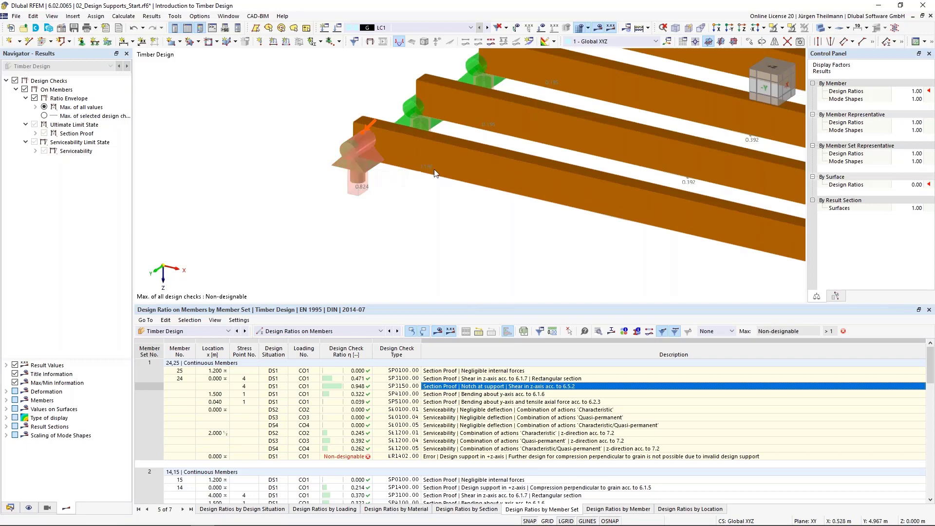
left_click(795, 458)
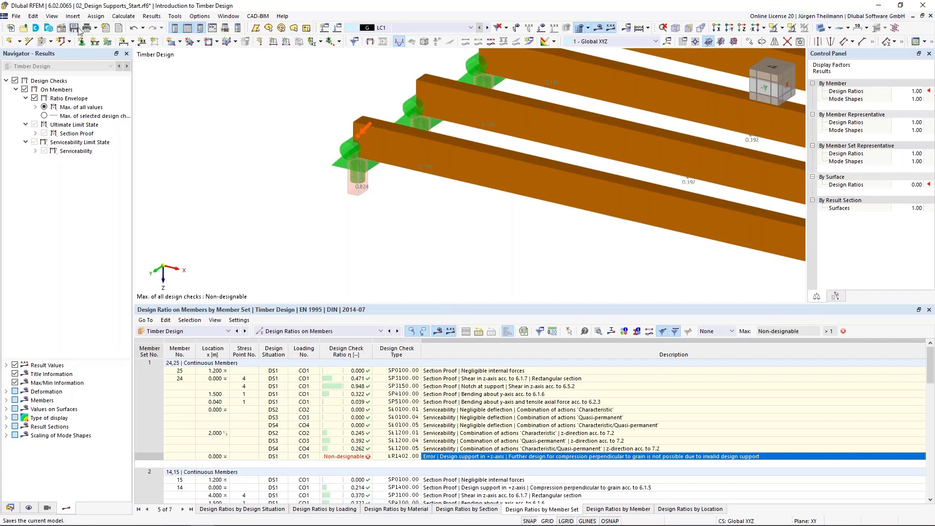
Step: Close the model 02_Design Supports_Start.rf6 and save its changes
left_click(930, 15)
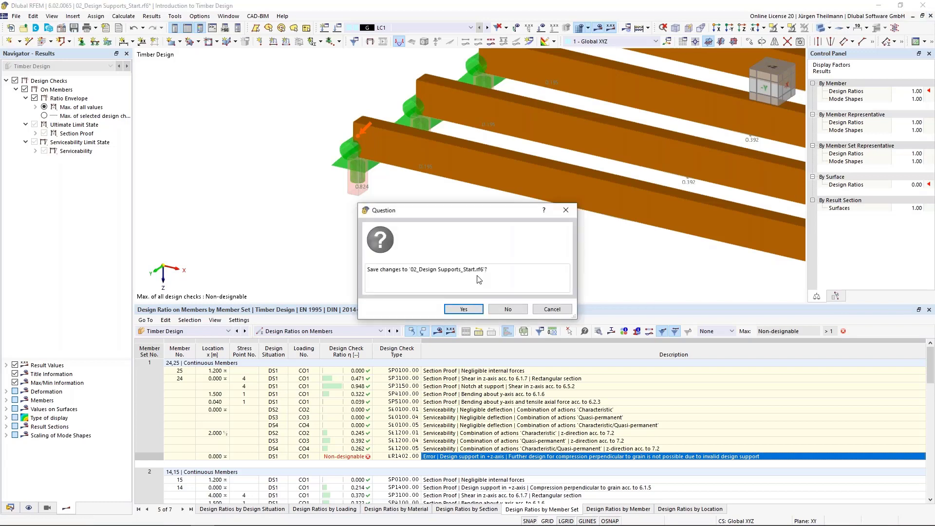
left_click(463, 309)
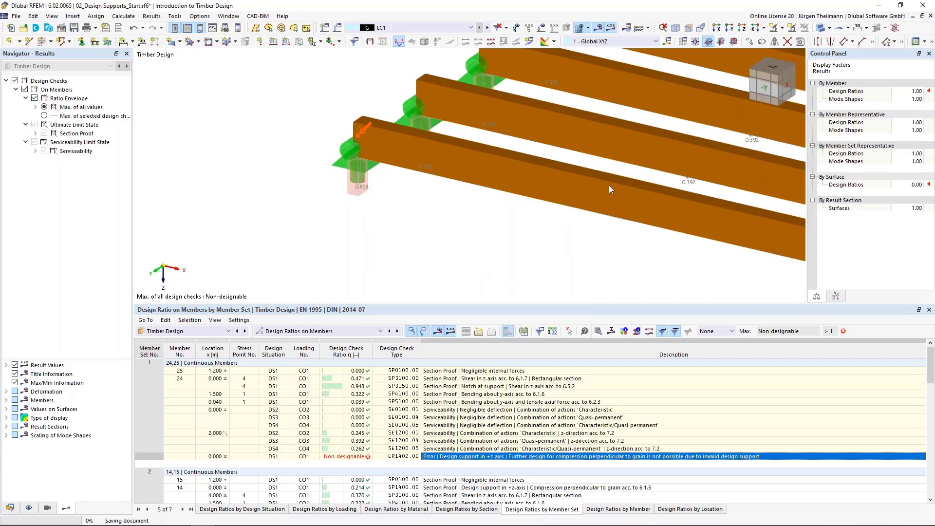
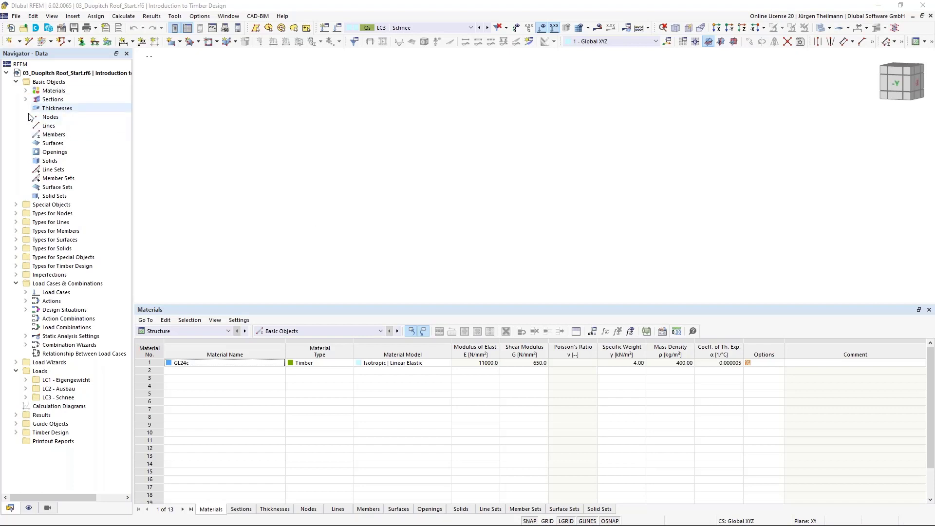
Step: Show the grid in the duopitch roof model and review its materials, sections, and available load cases and combinations
left_click(547, 521)
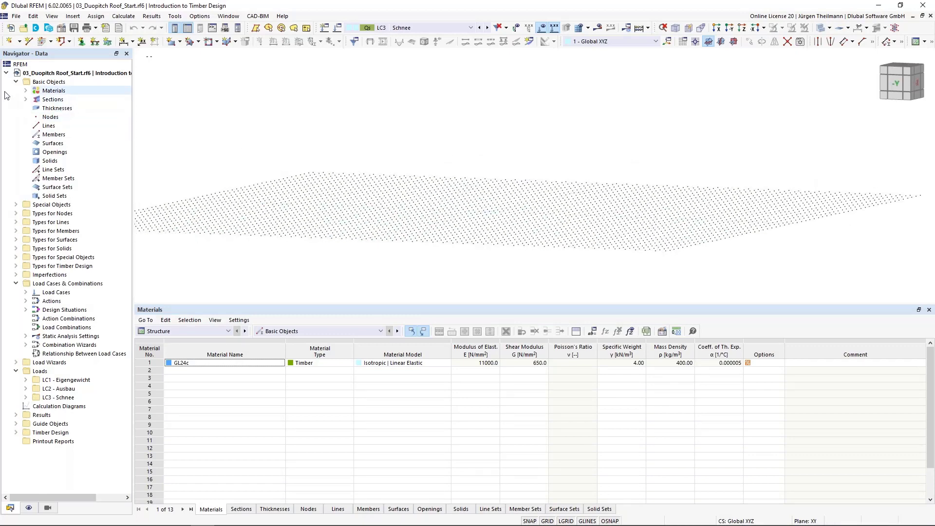
left_click(26, 91)
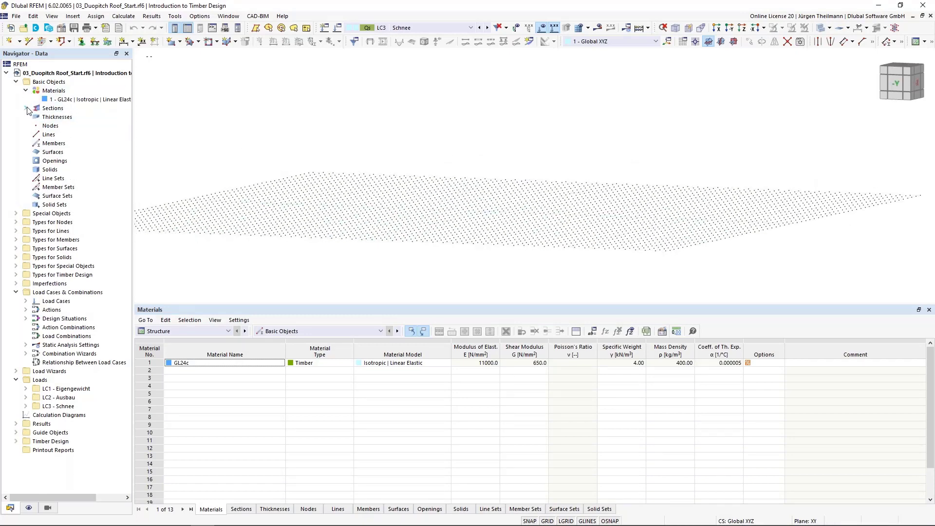
left_click(27, 108)
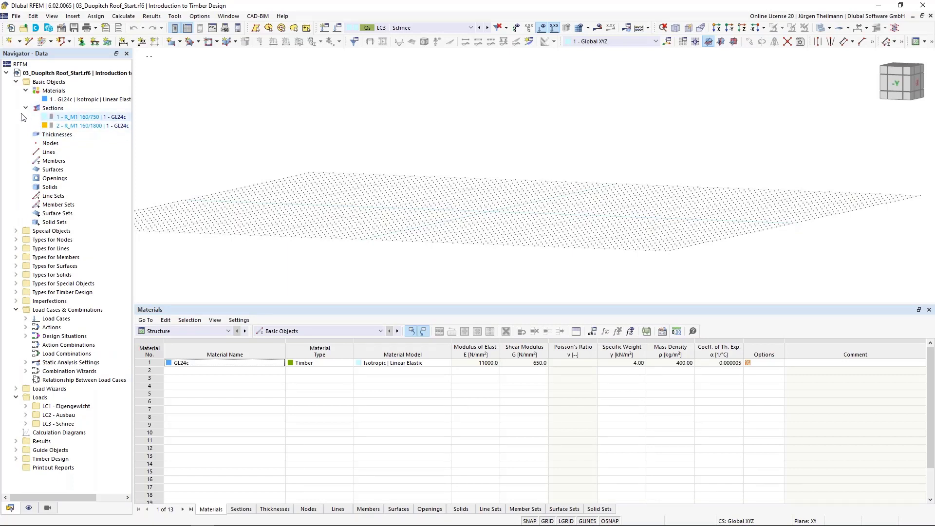
left_click(468, 27)
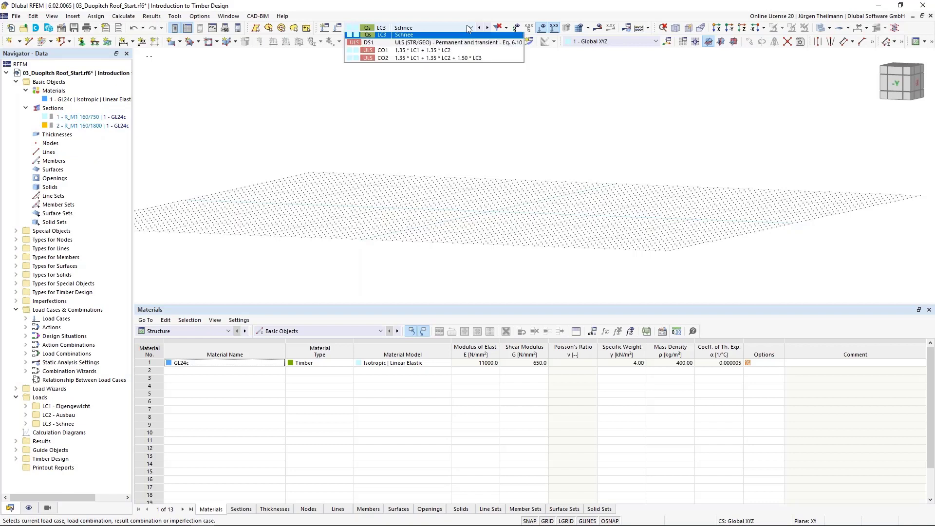
left_click(439, 29)
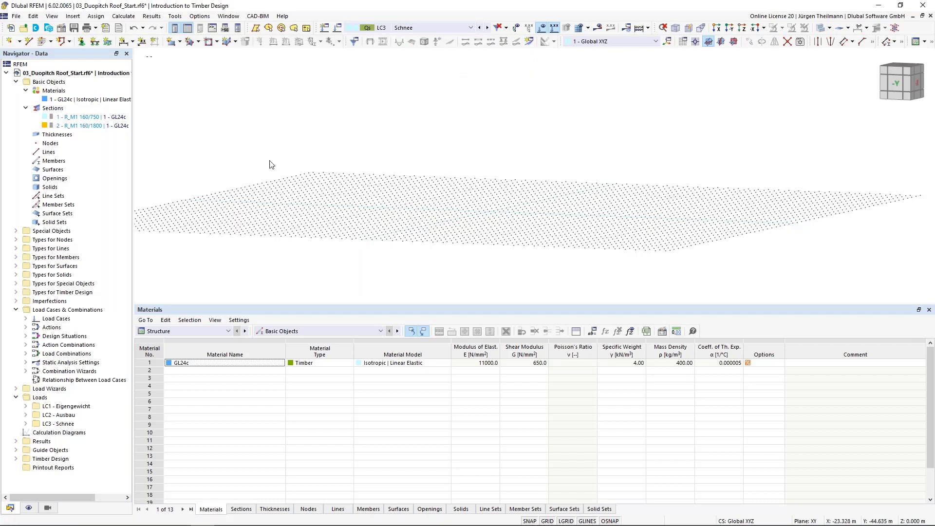
Step: Start a new simple single member of type Beam and open its section settings
left_click(51, 42)
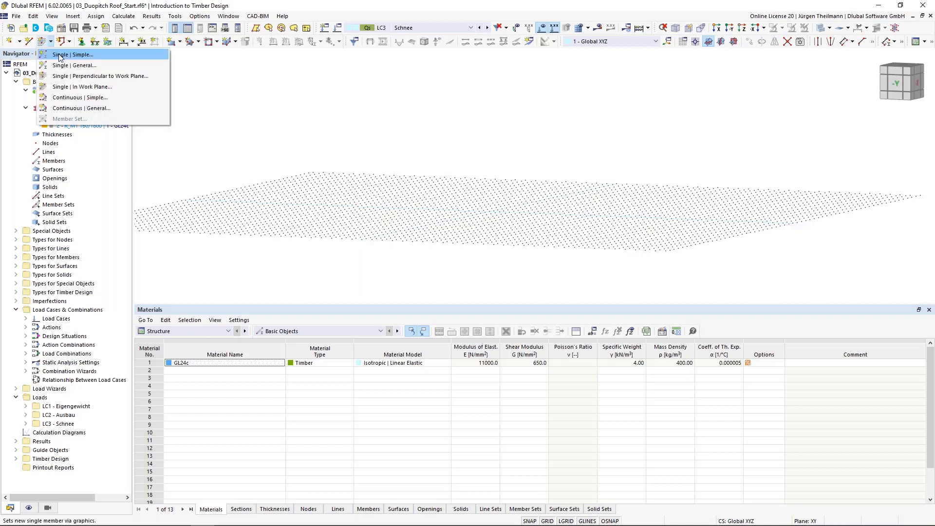
left_click(60, 55)
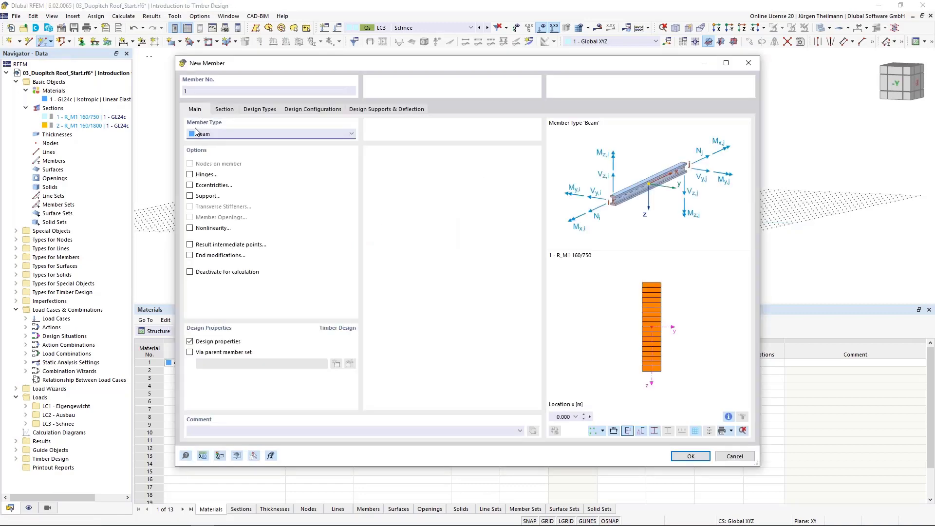
left_click(220, 110)
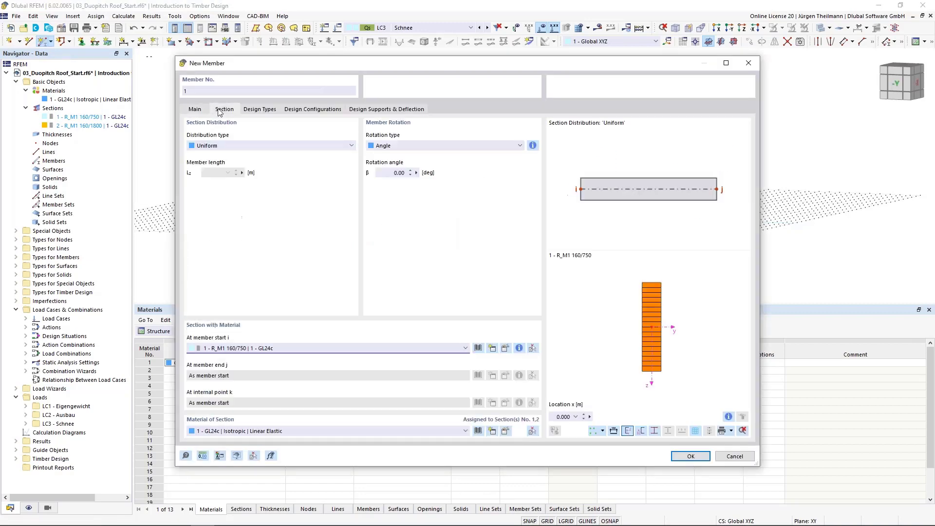
Step: Preview the Linear and Tapered at start of member section distributions for the new member
left_click(248, 145)
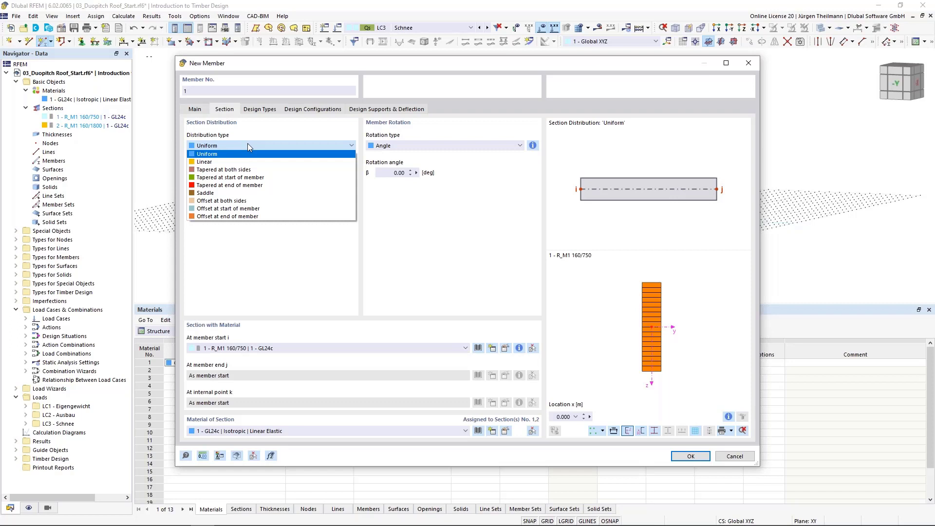
left_click(266, 161)
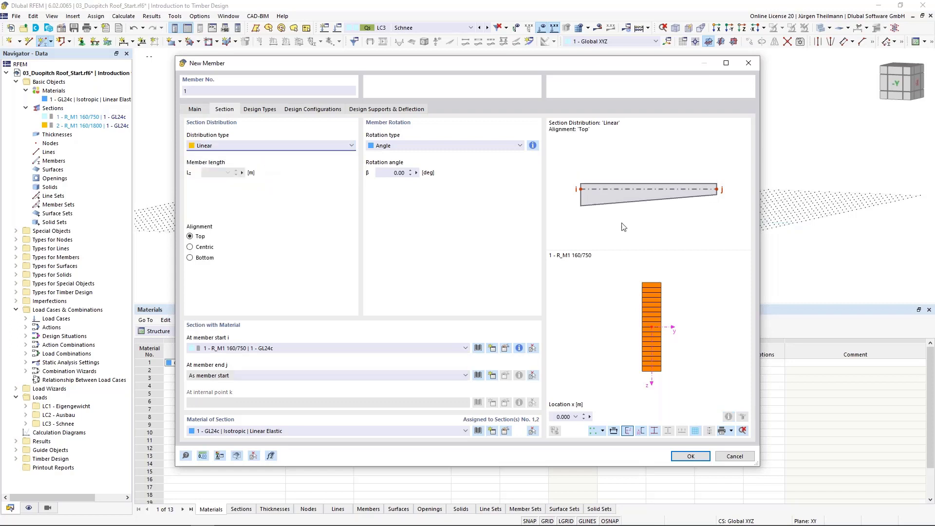
left_click(280, 146)
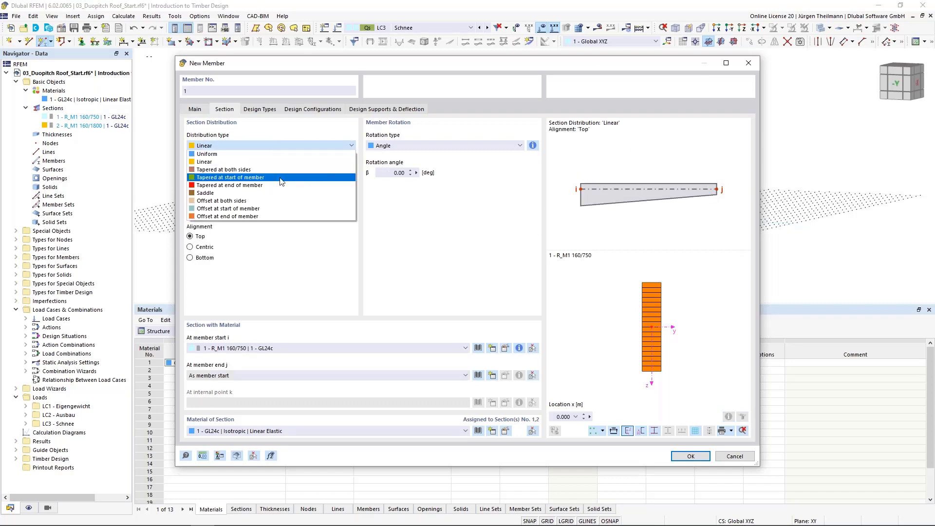
left_click(280, 178)
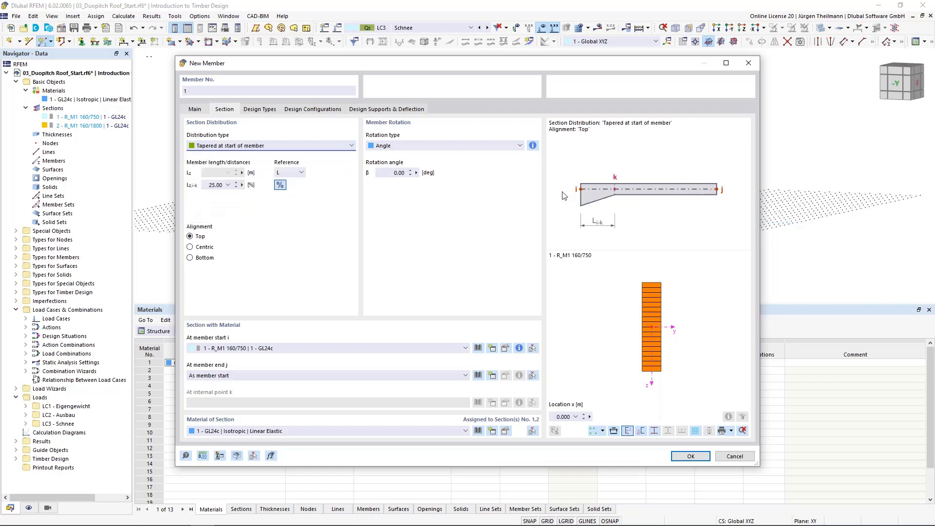
Step: Give the new member a Saddle section distribution with Bottom alignment and the internal point k at 50% of its length
left_click(348, 148)
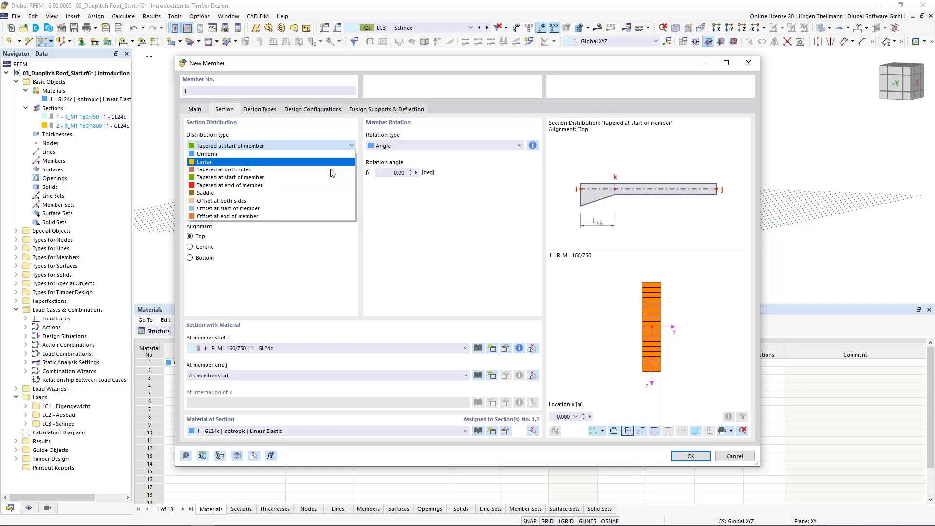
left_click(201, 194)
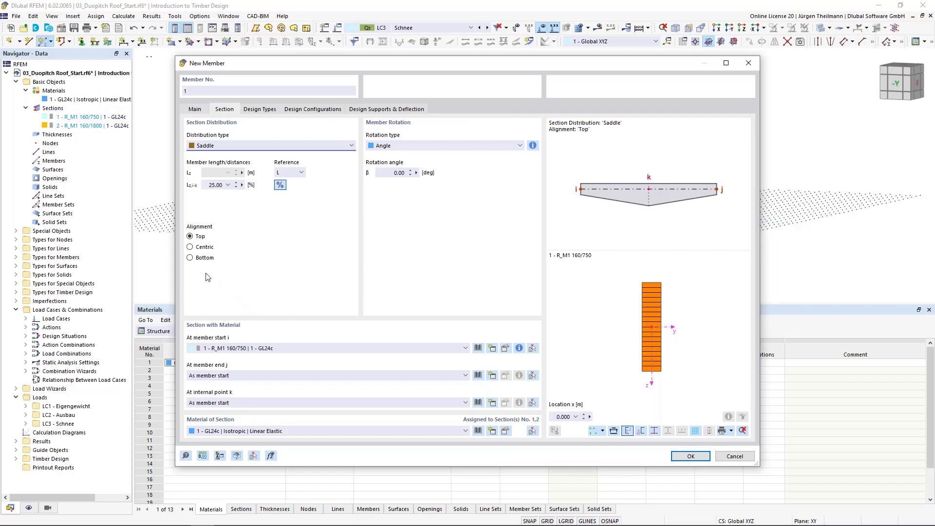
left_click(190, 258)
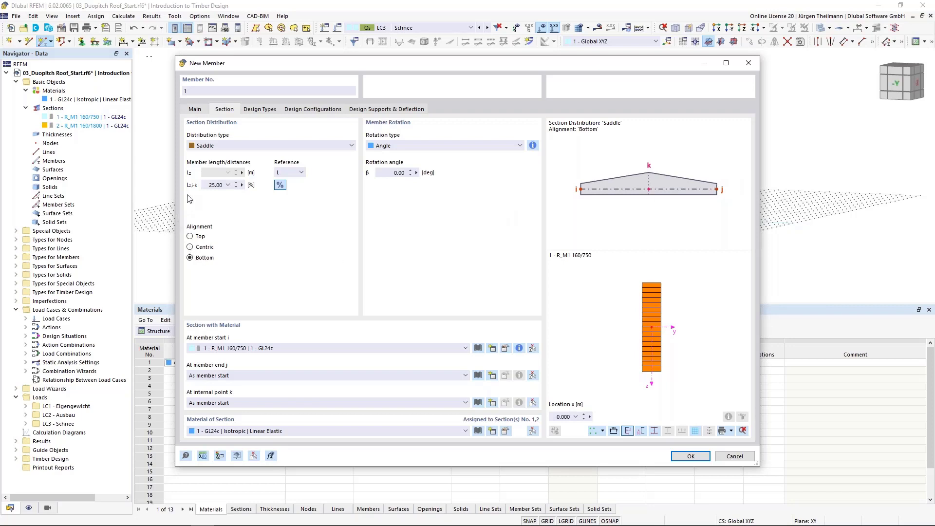
left_click_drag(208, 184, 215, 185)
type("50")
key("Tab")
Step: Assign section R_M1 160/750 at the member start, As member start at the end, and R_M1 160/1800 at internal point k, and accept the settings
left_click(287, 349)
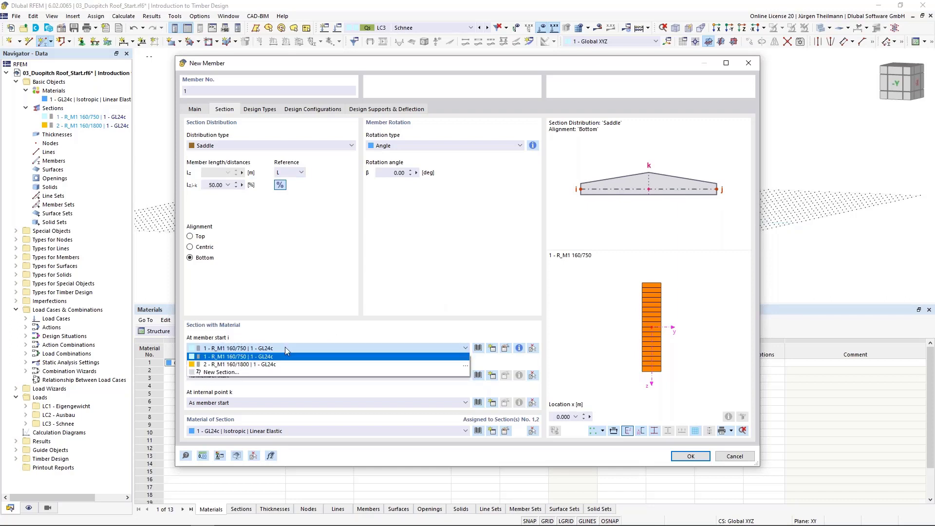
left_click(192, 360)
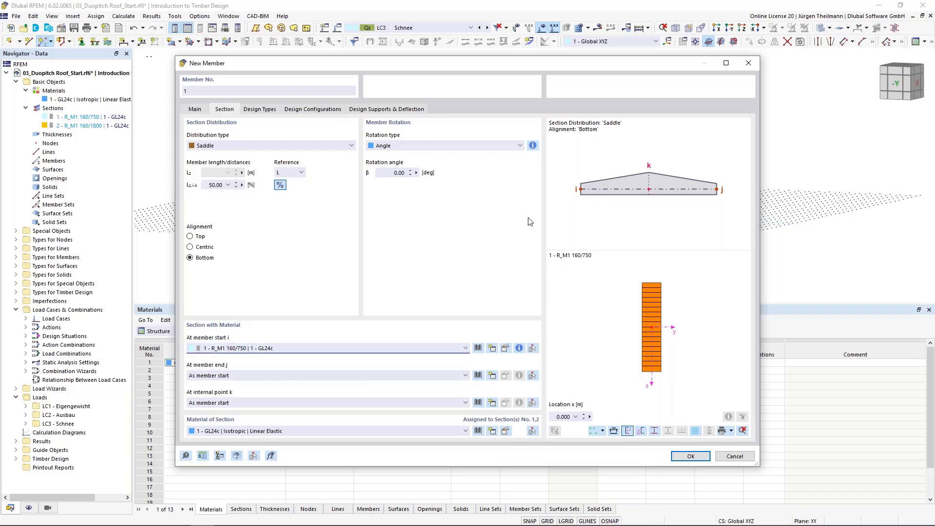
left_click(274, 375)
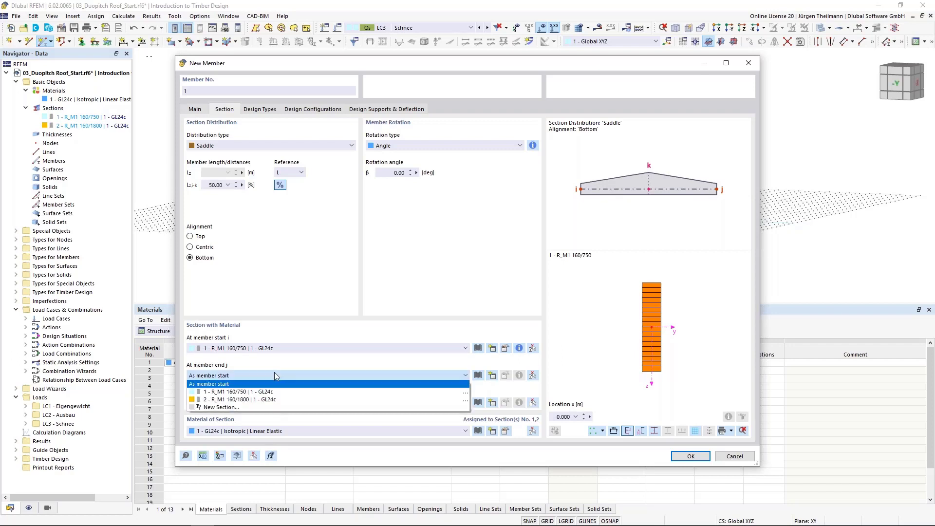
left_click(204, 384)
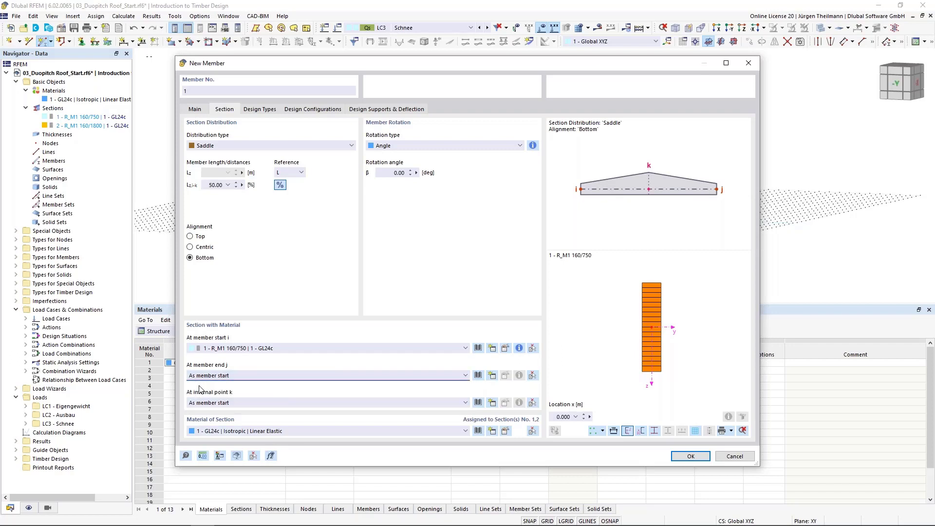
left_click(239, 403)
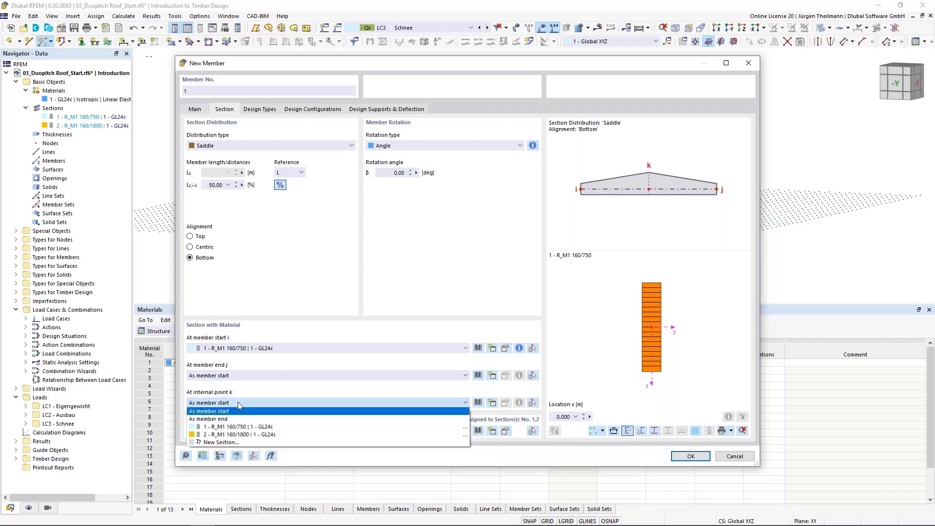
left_click(191, 435)
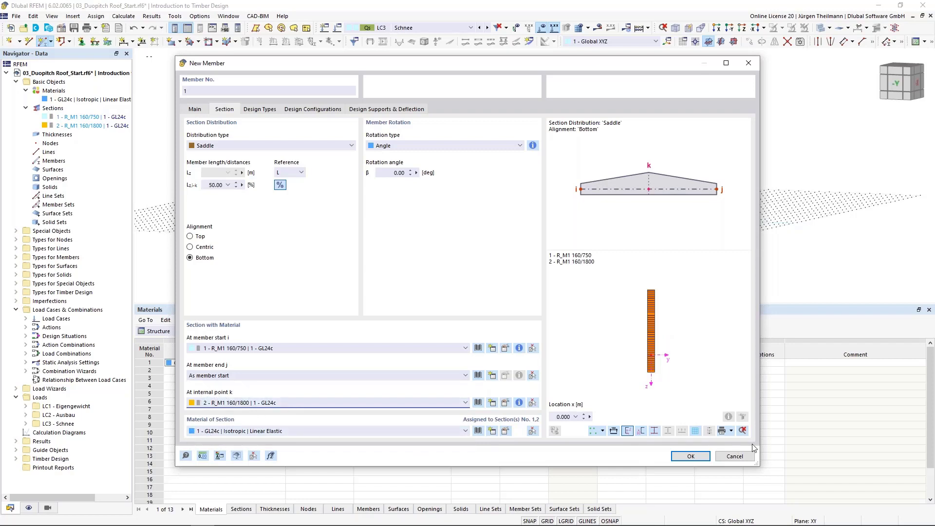
left_click(689, 456)
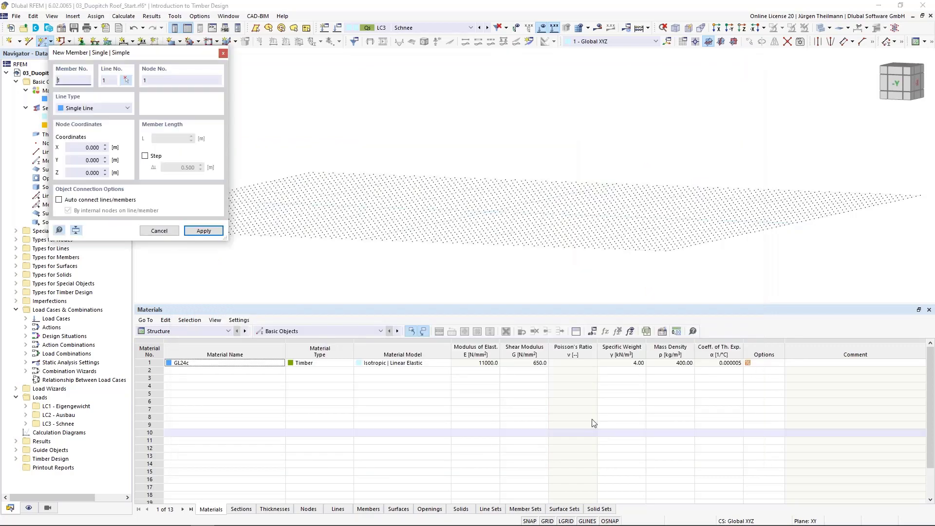
Step: Place the saddle beam along the X axis from the origin to X 24.000 m, giving a length of 24.000 m
scroll(460, 214, "up", 3)
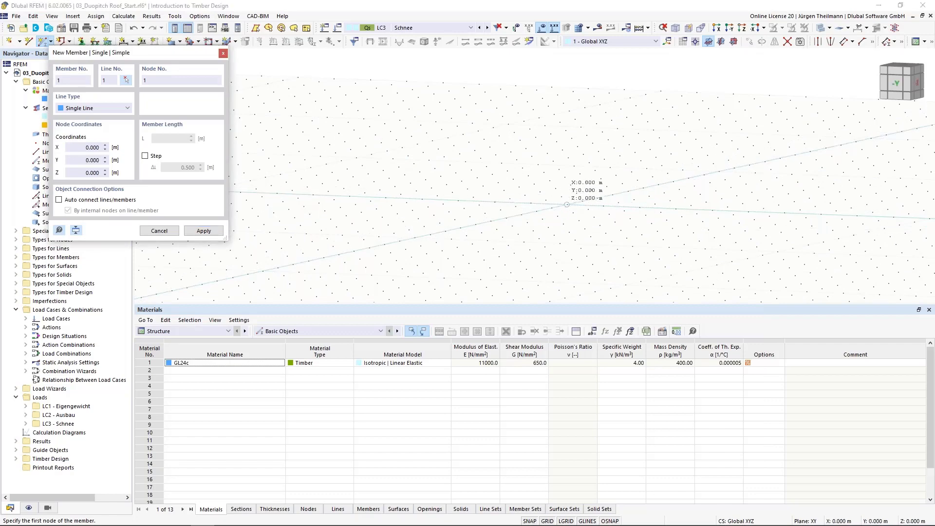
left_click(566, 204)
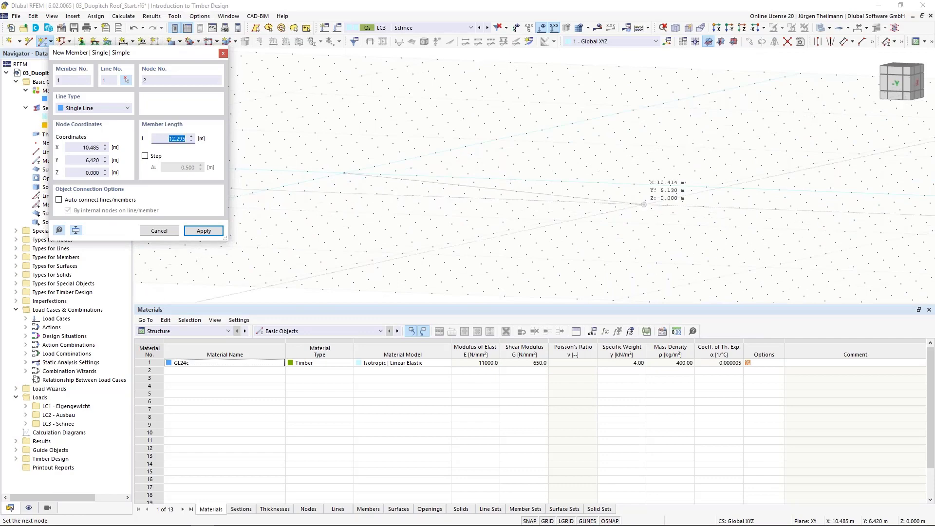
middle_click_drag(616, 224, 523, 230)
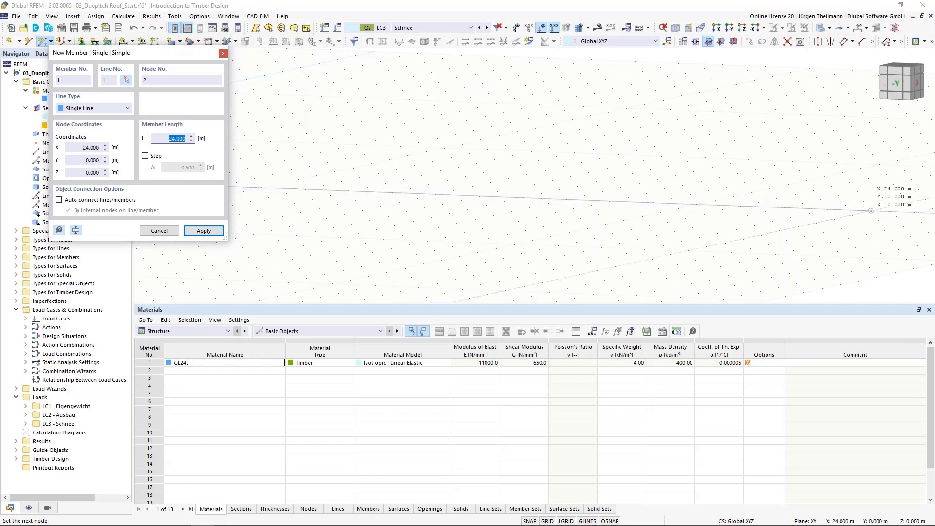
left_click(871, 211)
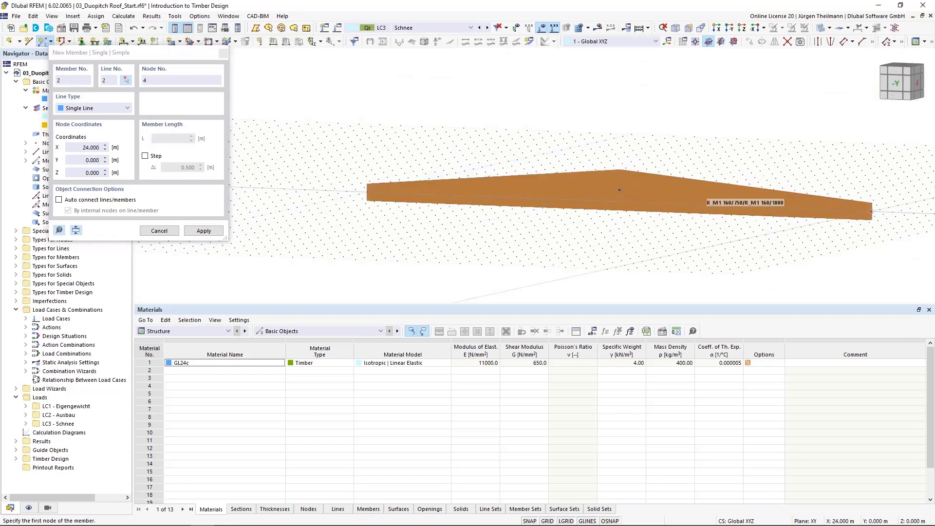
Step: Show the beam in the -Y view and hide its section name label, briefly displaying the material name label
key("Escape")
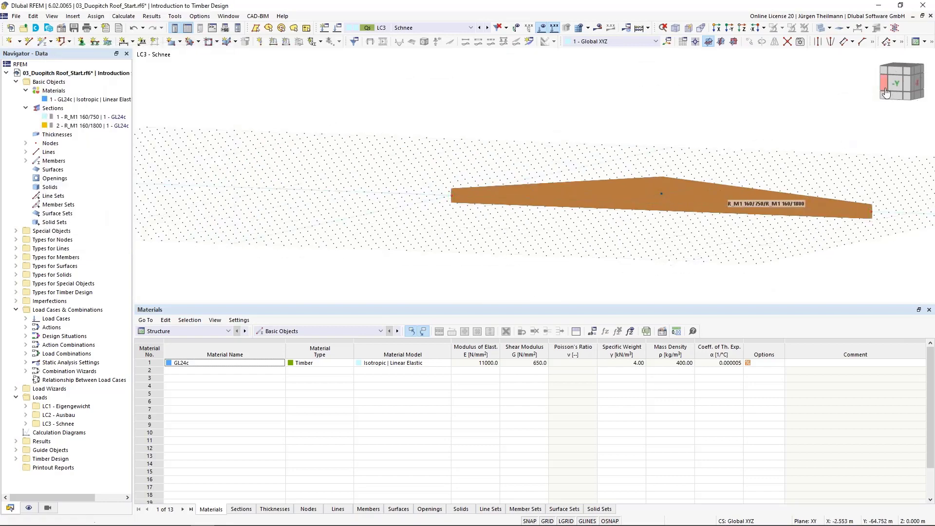
left_click(885, 93)
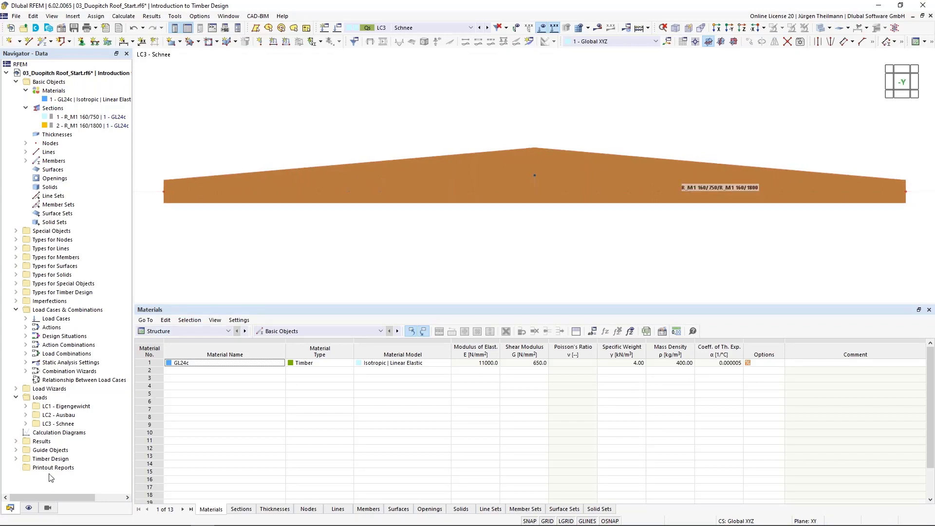
left_click(28, 507)
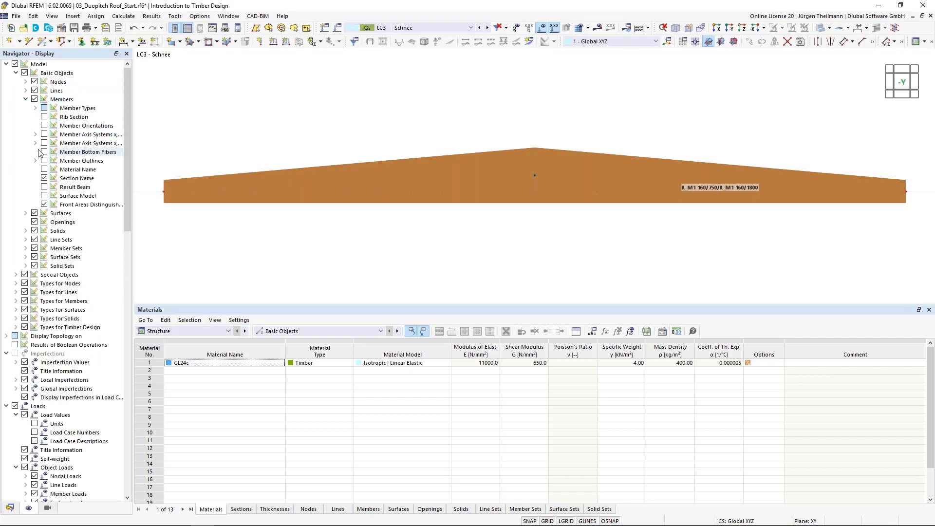
left_click(45, 178)
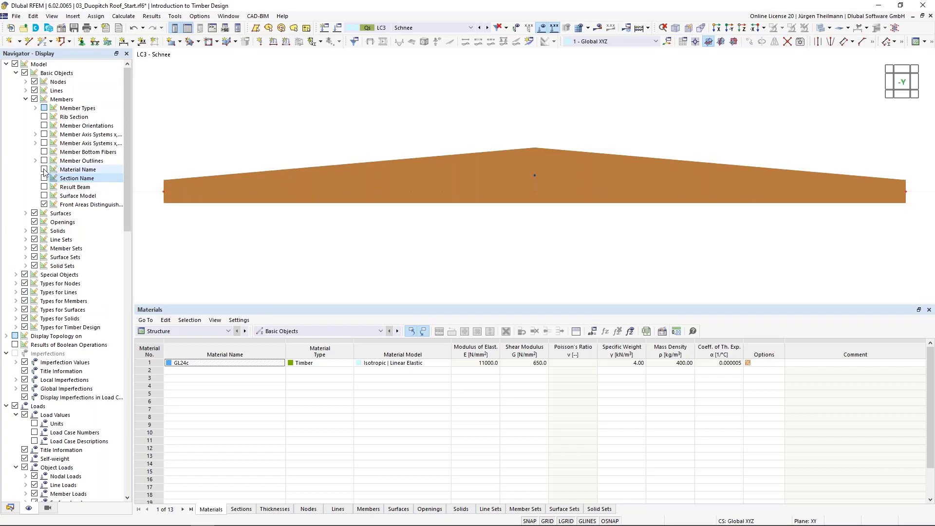
left_click(44, 170)
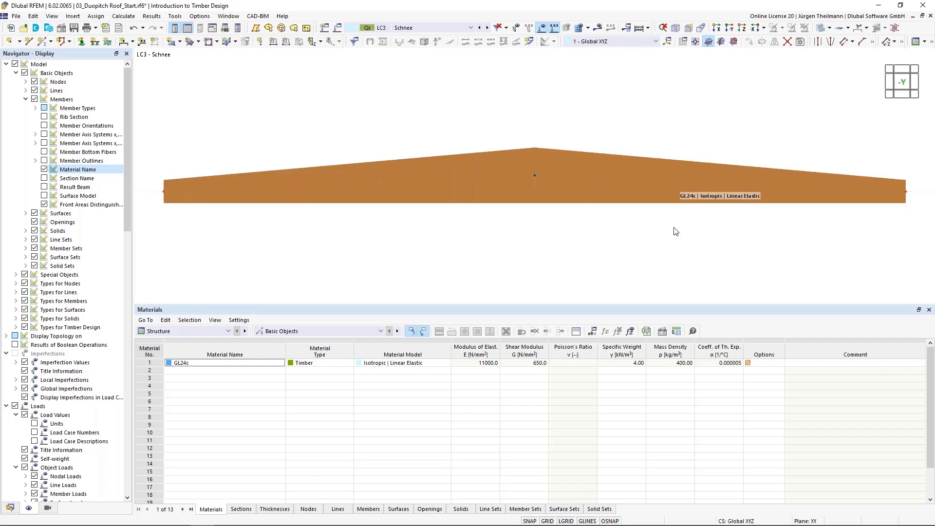
left_click(44, 169)
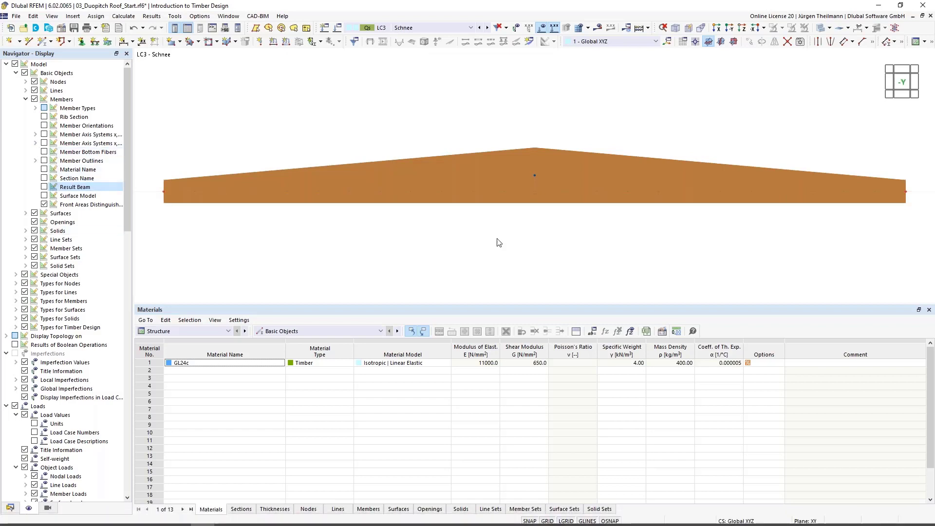
Step: Create 5 intermediate 'On Member' nodes on the tapered beam without dividing the member
scroll(499, 242, "down", 1)
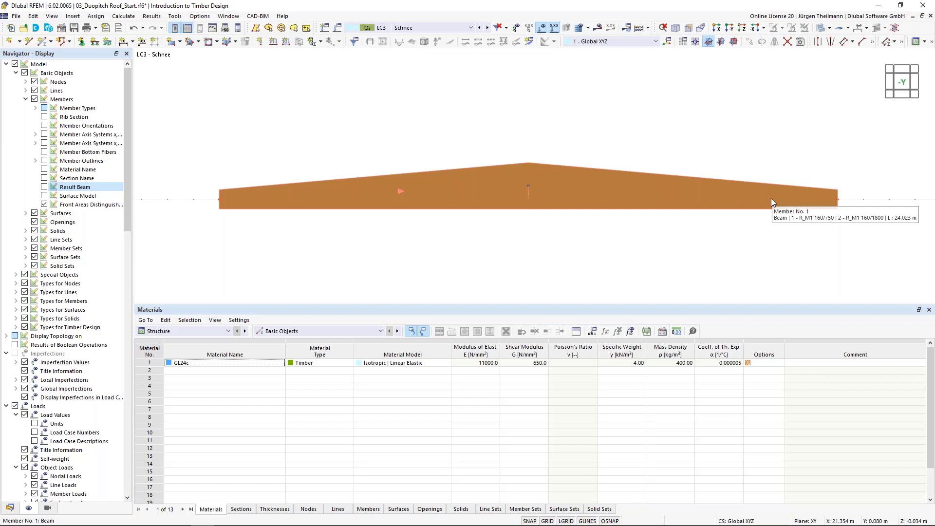
right_click(574, 183)
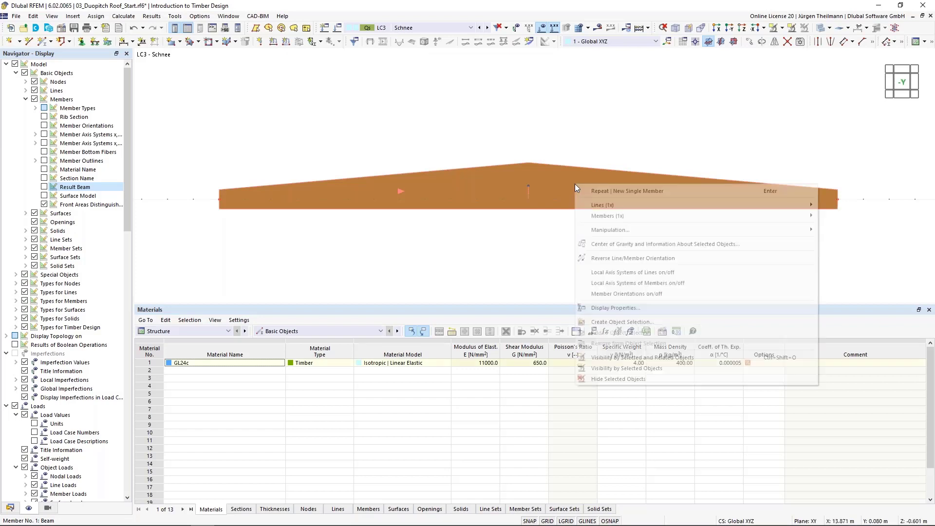
mouse_move(606, 216)
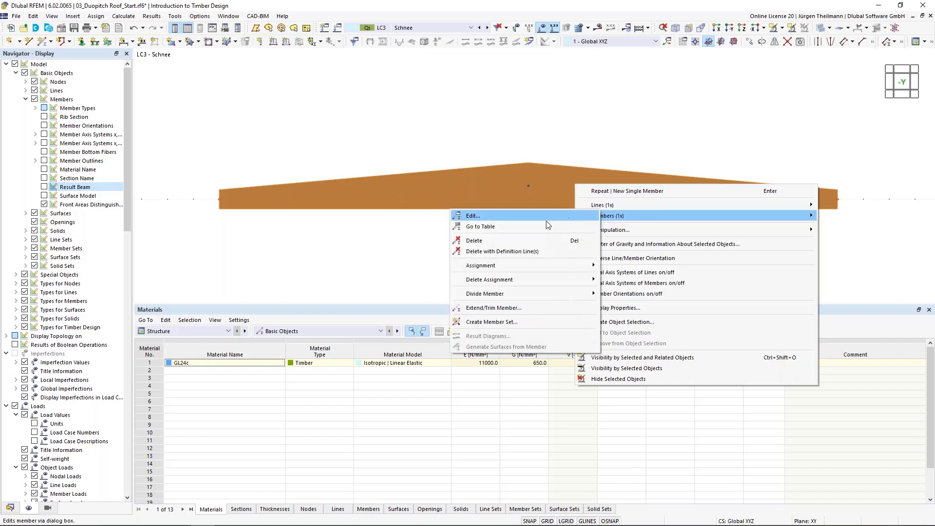
mouse_move(551, 293)
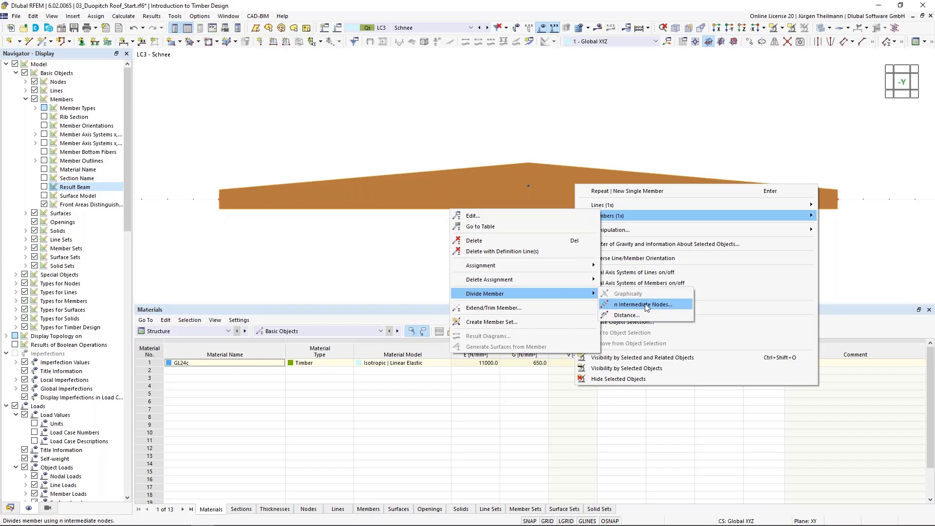
left_click(646, 303)
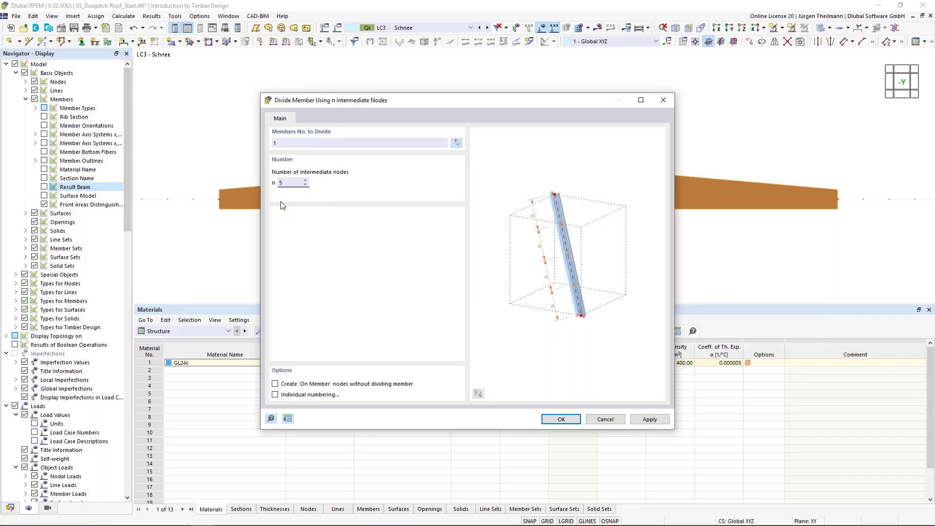
key("shift+Tab")
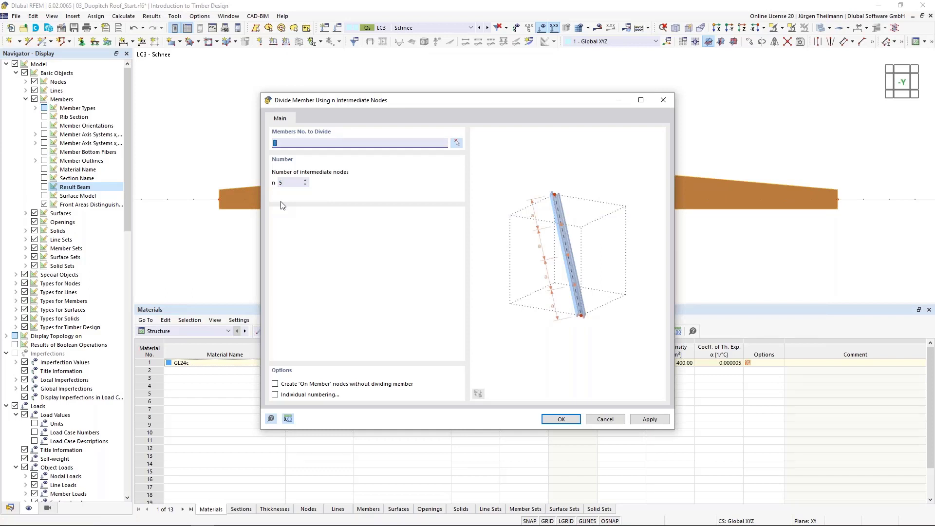
left_click(275, 384)
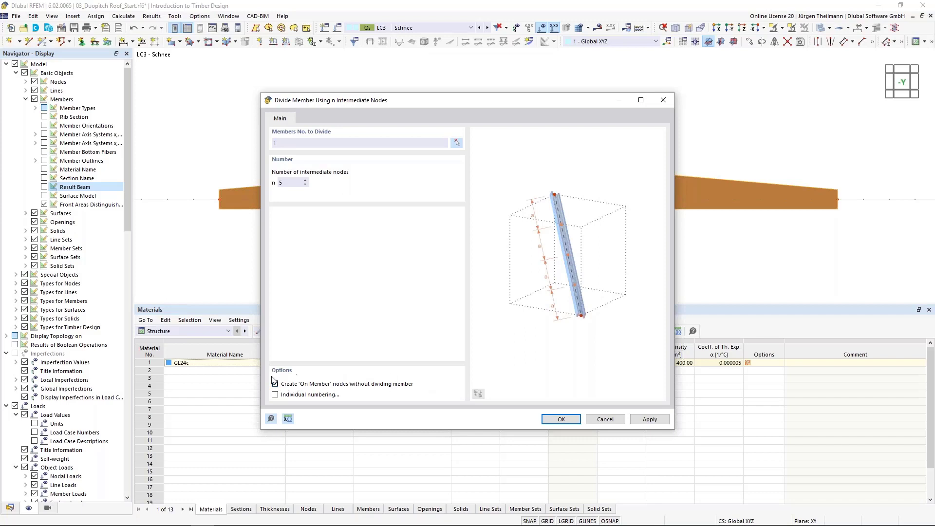
left_click(561, 419)
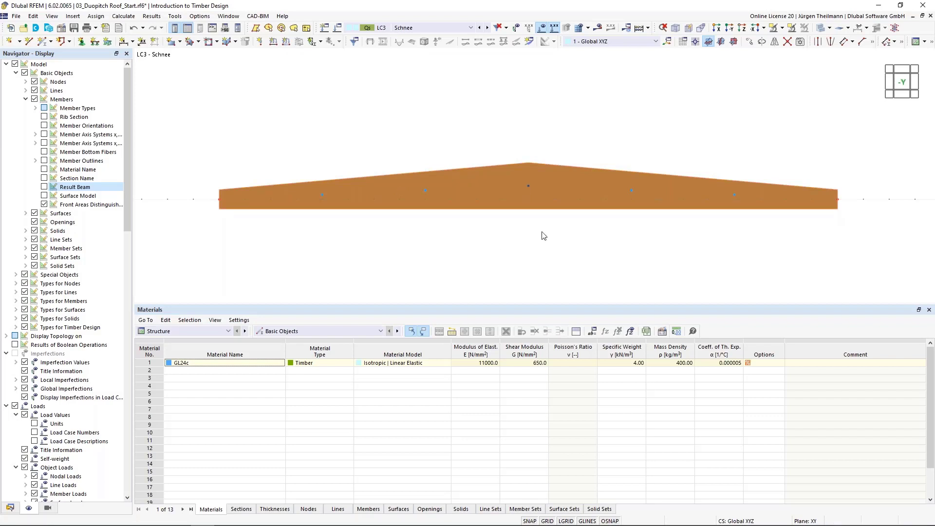
Step: Open the beam for editing and start a new effective lengths definition in its design types
middle_click_drag(541, 232, 533, 219)
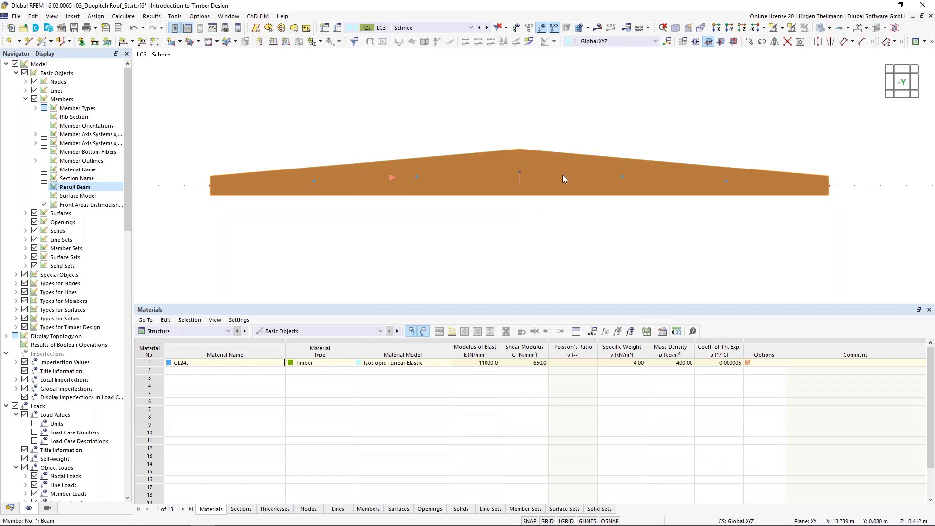
double_click(563, 176)
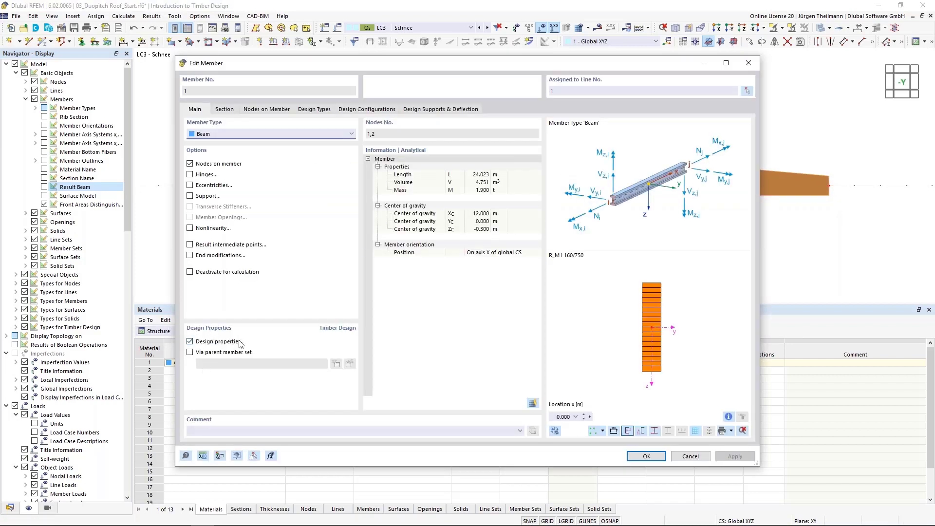
left_click(306, 111)
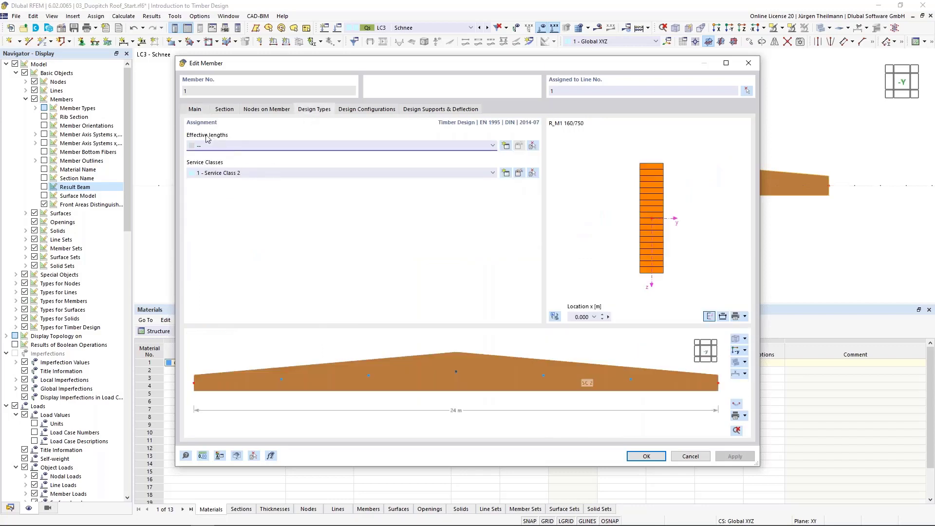
left_click(507, 149)
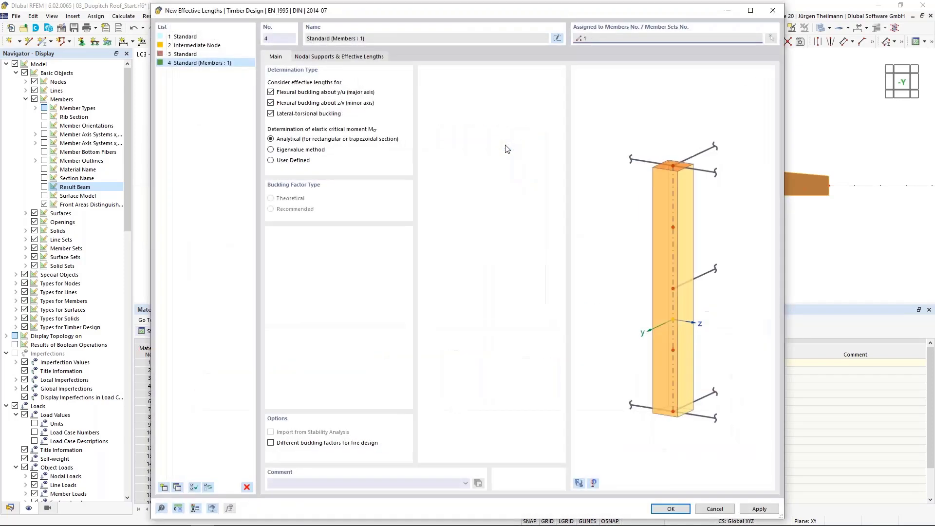
Step: Add the beam's intermediate nodes to the nodal supports of the new effective lengths definition
left_click(270, 114)
left_click(335, 57)
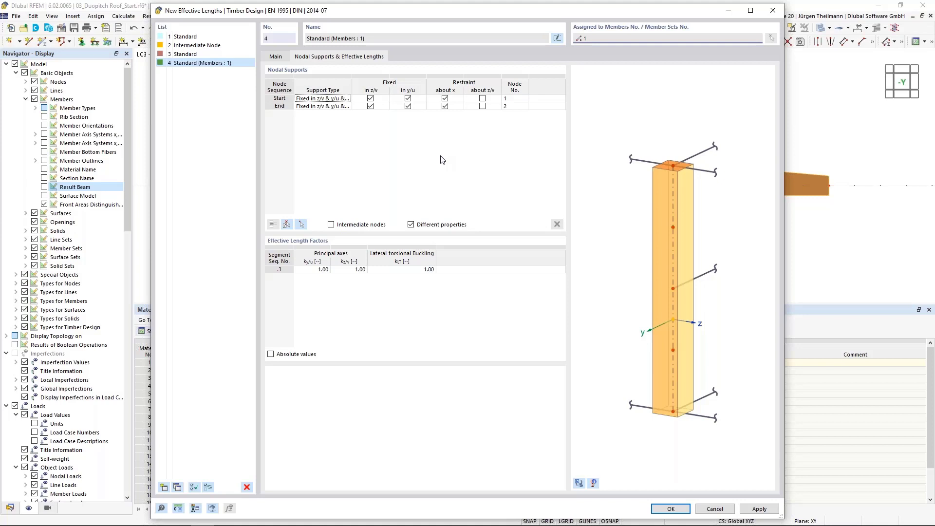
left_click(286, 224)
left_click(519, 192)
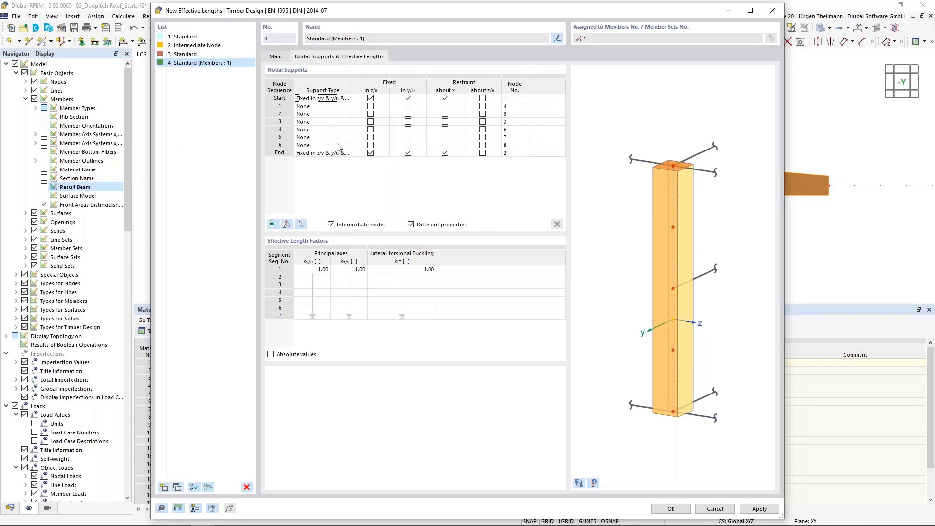
Step: Fix all six intermediate nodal supports, .1 to .6, in y/u
left_click(408, 106)
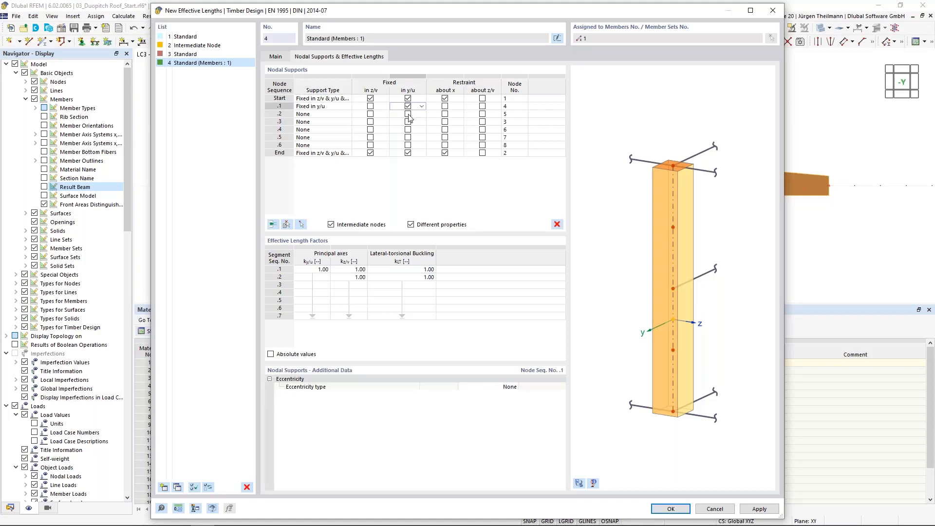
left_click(408, 114)
left_click(410, 122)
left_click(408, 130)
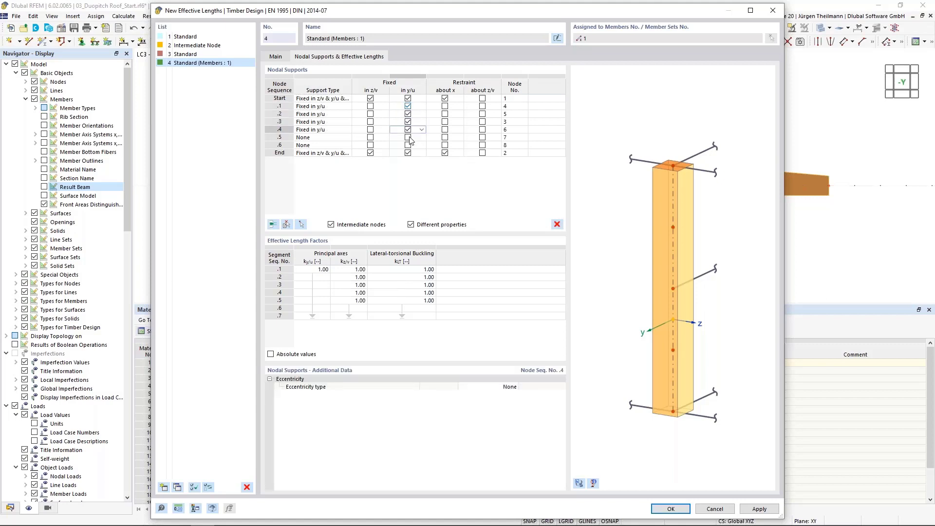
left_click(408, 137)
left_click(408, 145)
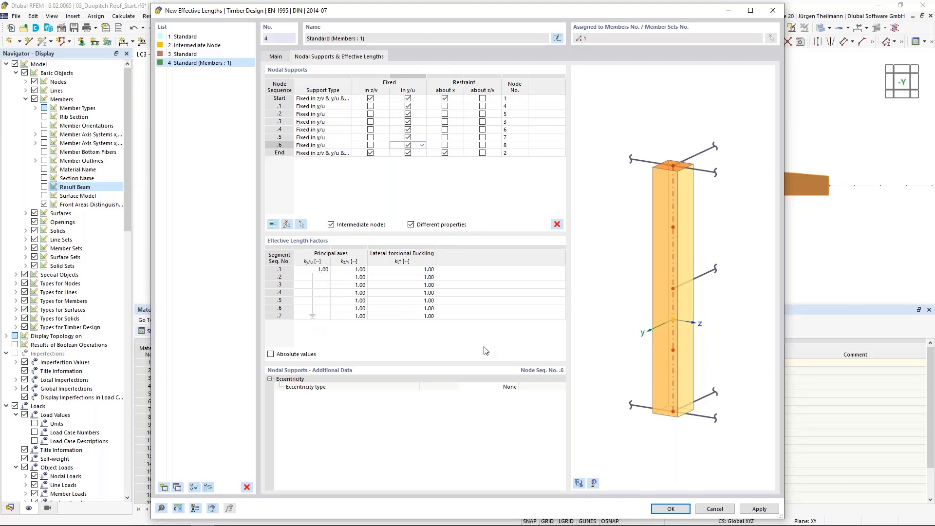
Step: Show the beam in the preview and examine the kz/v effective length factors of segments .1 to .6
left_click(578, 483)
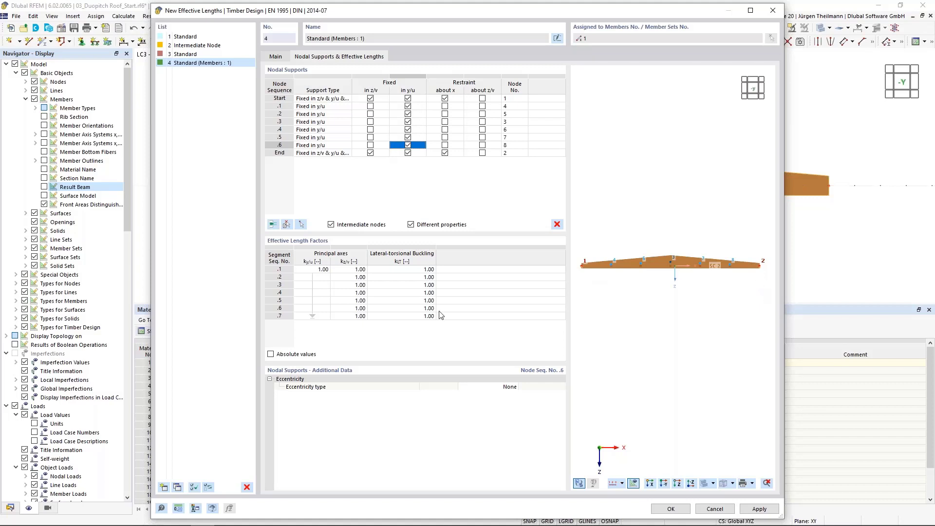
left_click(349, 269)
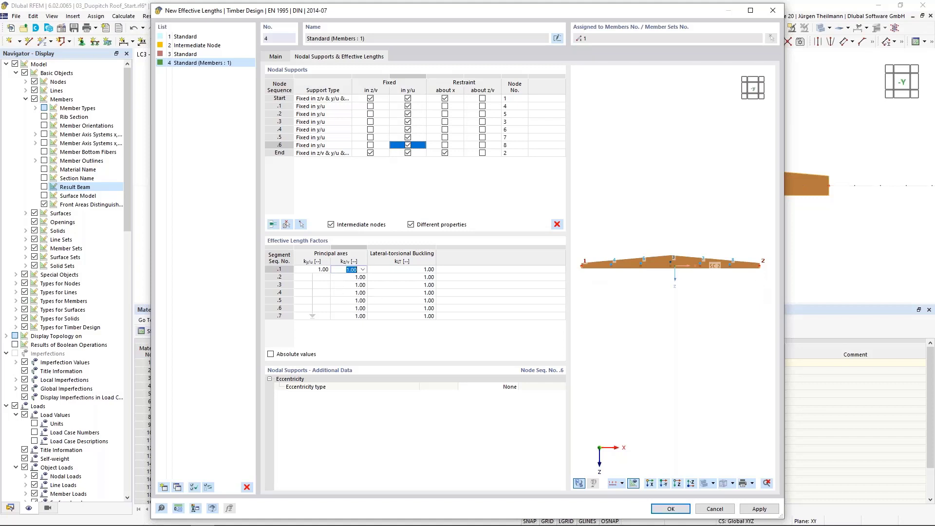
left_click(349, 278)
left_click(348, 285)
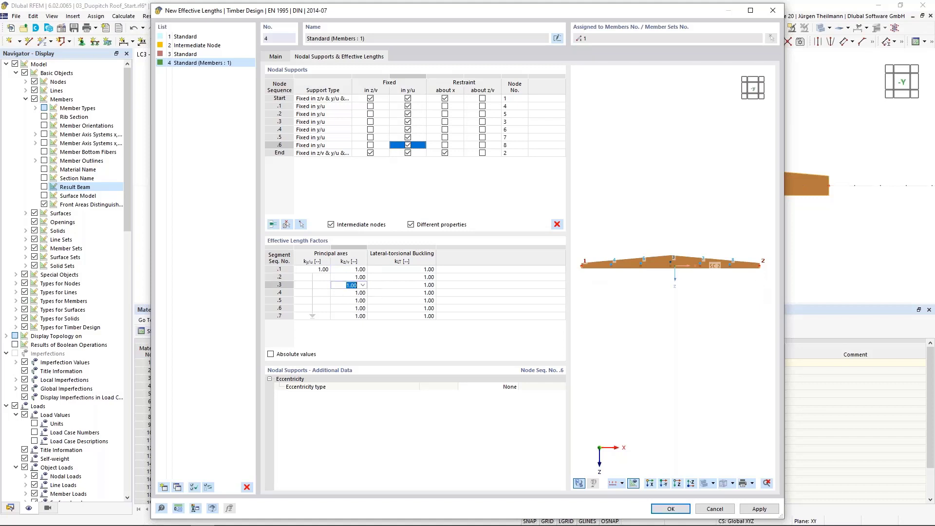
left_click(346, 293)
left_click(346, 300)
left_click(347, 308)
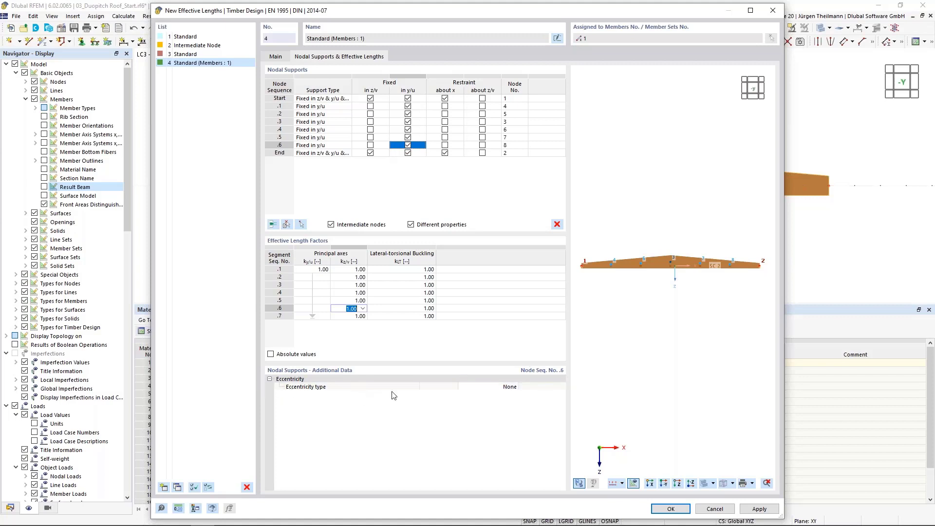
Step: Check the eccentricity types for nodal support .6, keep None, and apply the effective lengths to the beam
left_click(484, 387)
left_click(515, 386)
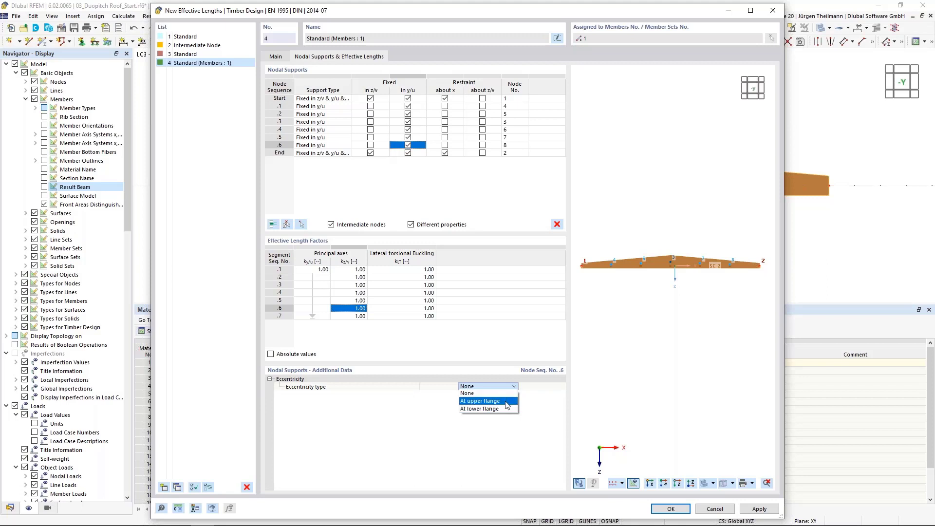
left_click(514, 387)
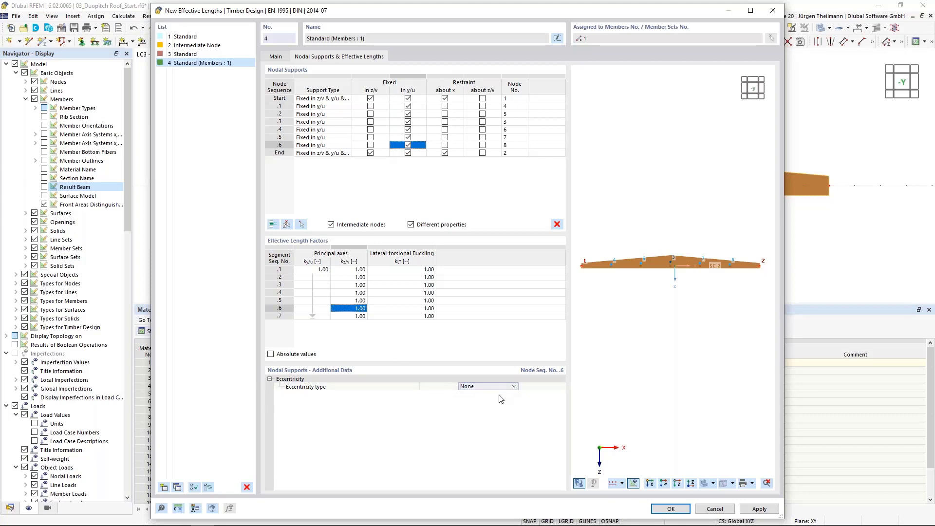
left_click(655, 509)
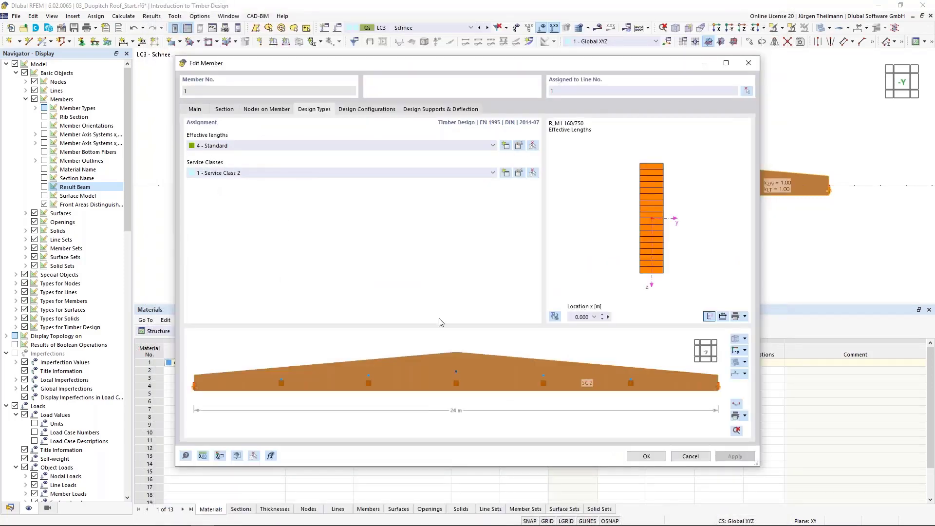
left_click(646, 457)
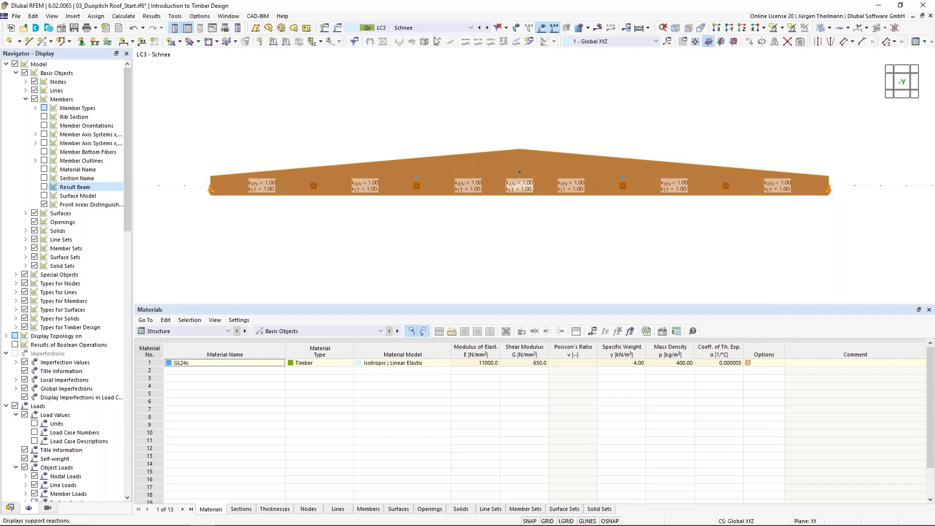
Step: Rename load case LC1 as Self-weight
left_click(338, 28)
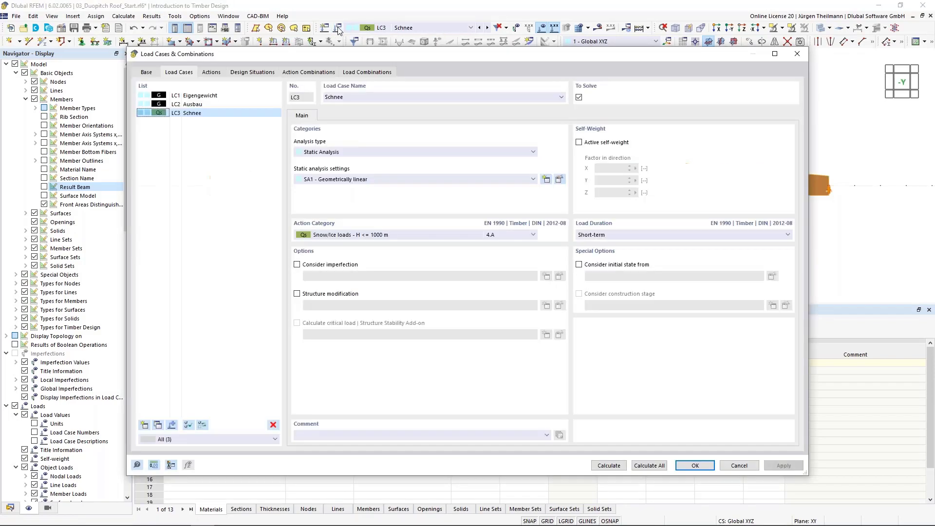
left_click(202, 96)
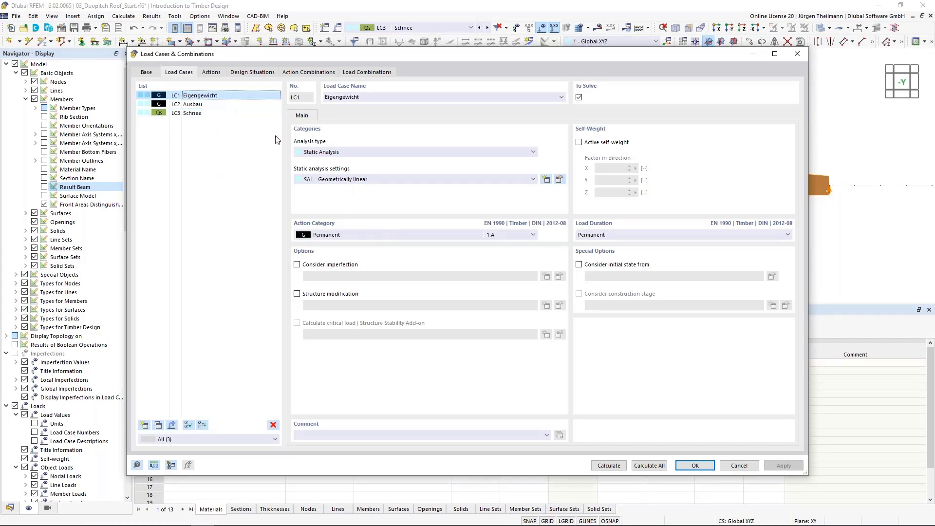
left_click(374, 96)
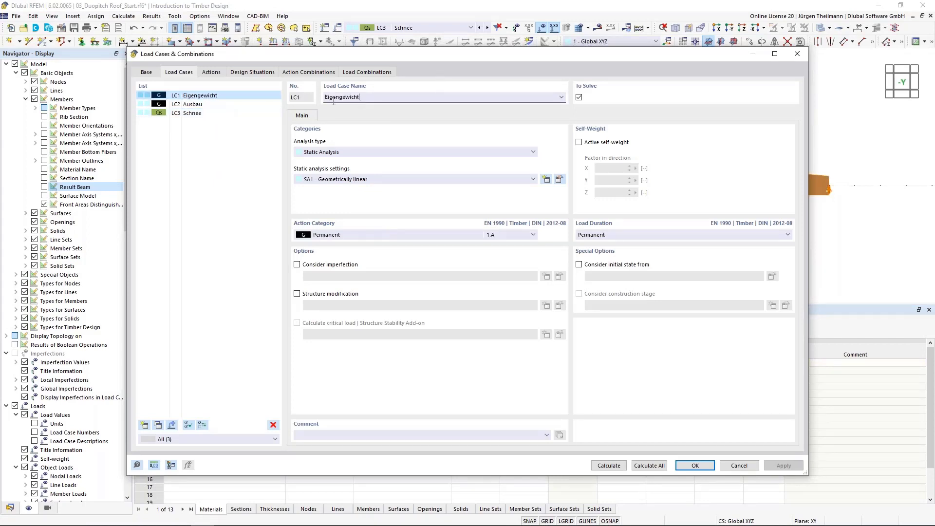
double_click(371, 98)
type("Self-weight")
key("Tab")
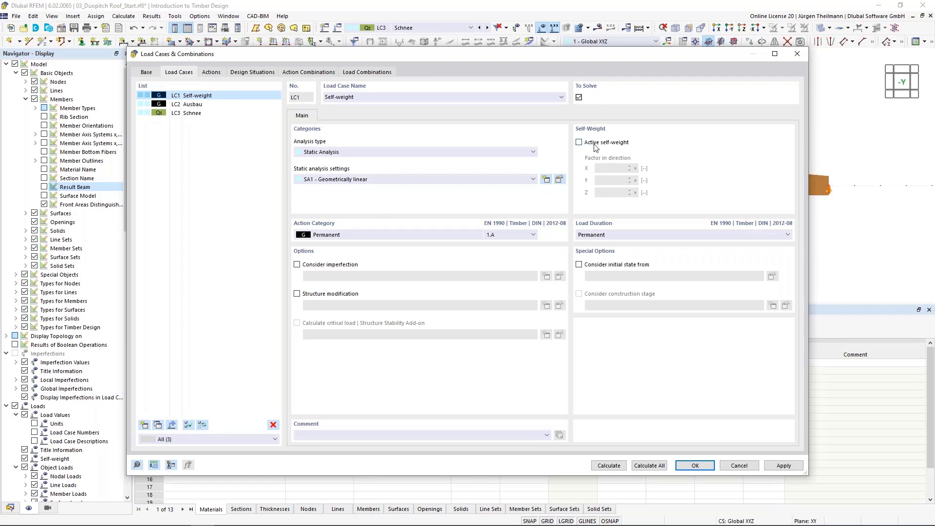
Step: Apply the first load case's settings and rename load case LC2 as Imposed Loads
left_click(791, 467)
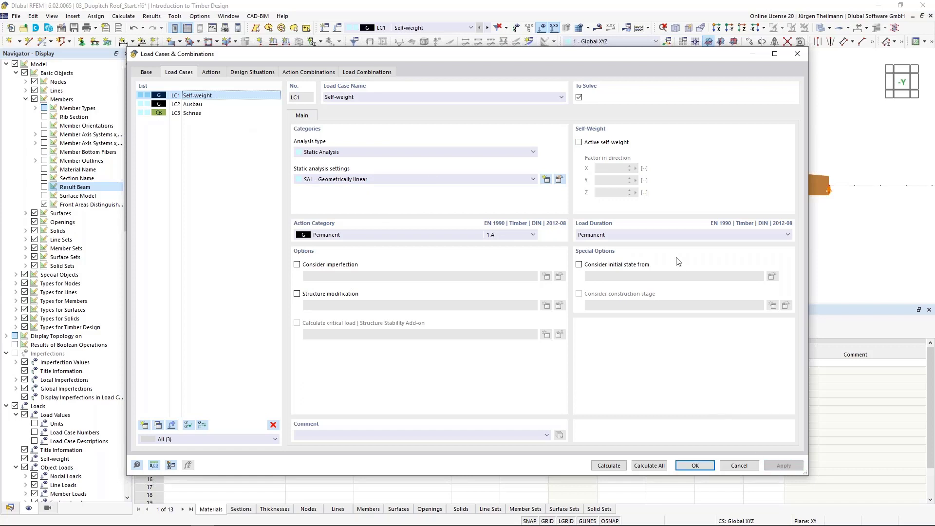
left_click(228, 105)
left_click(415, 98)
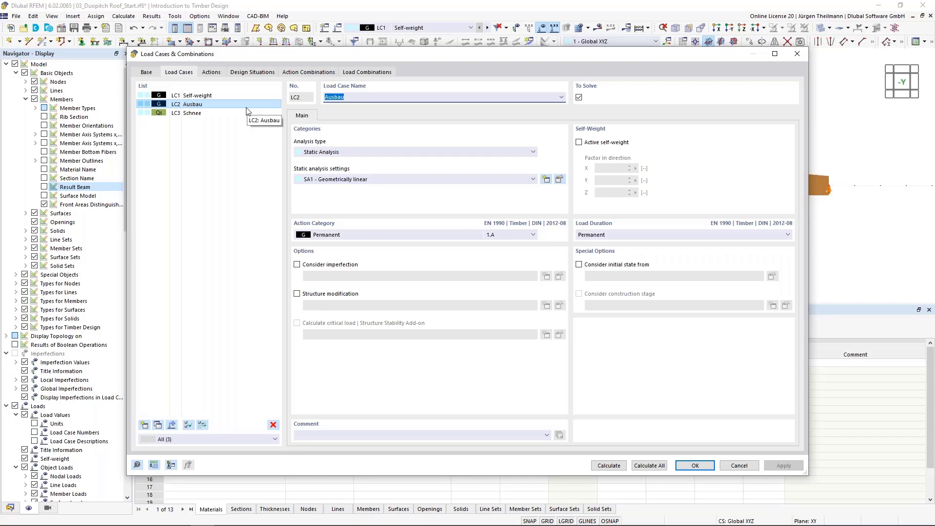
type("Imposed Loads")
key("Tab")
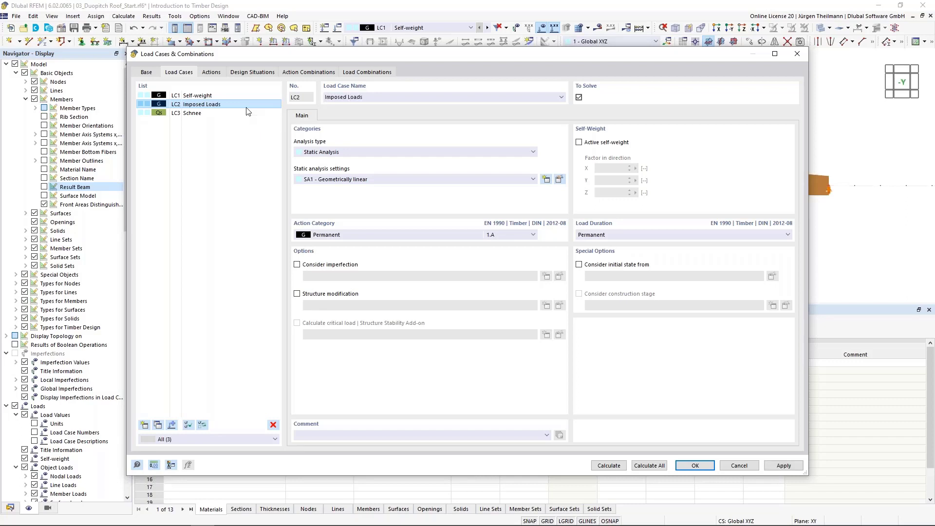
Step: Rename load case LC3 as Snow and accept the load case definitions
left_click(195, 115)
key("Tab")
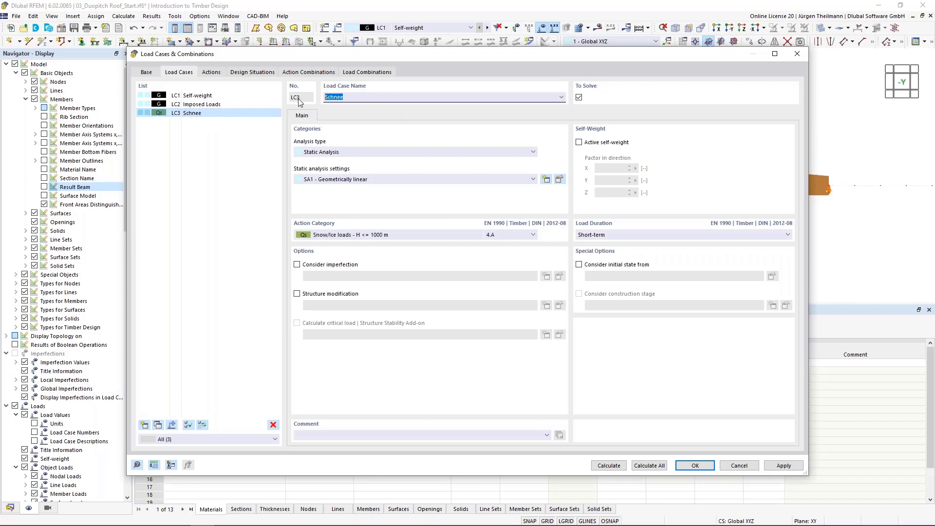
type("Snow")
key("Tab")
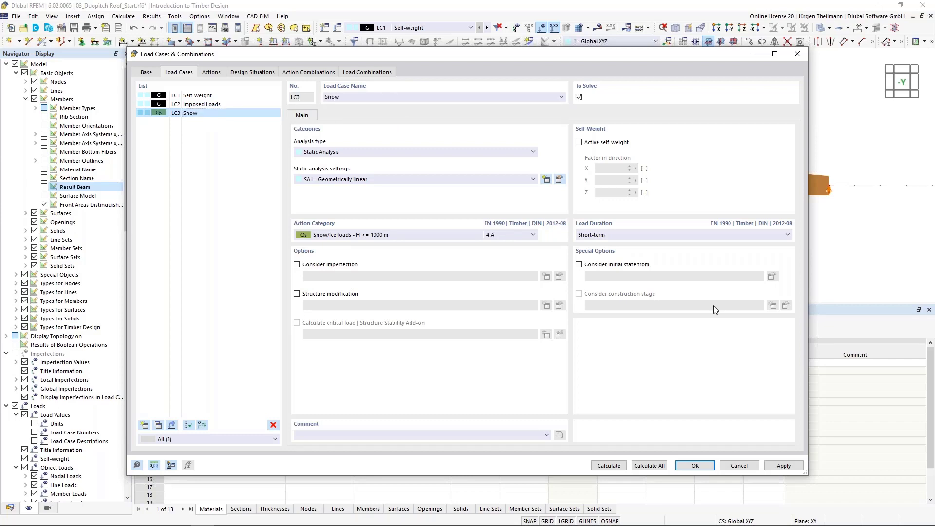
left_click(691, 466)
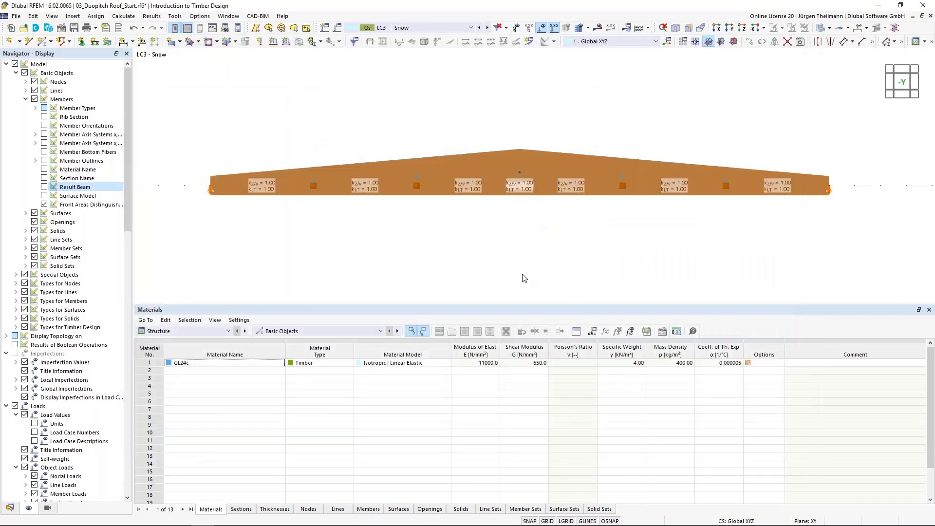
Step: Add a uniform force of 1.02 kN/m to the beam in LC1 Self-weight, acting in global Z on true length
left_click(470, 28)
left_click(409, 36)
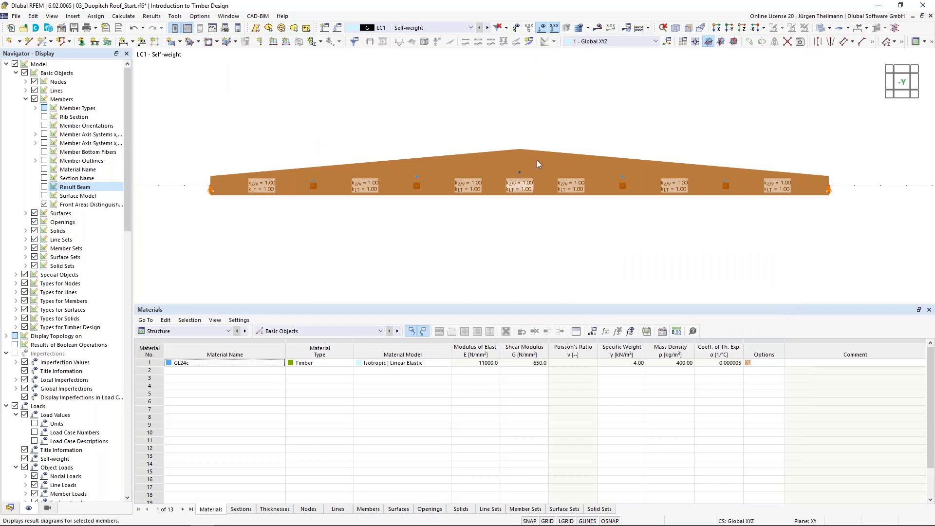
scroll(539, 168, "down", 1)
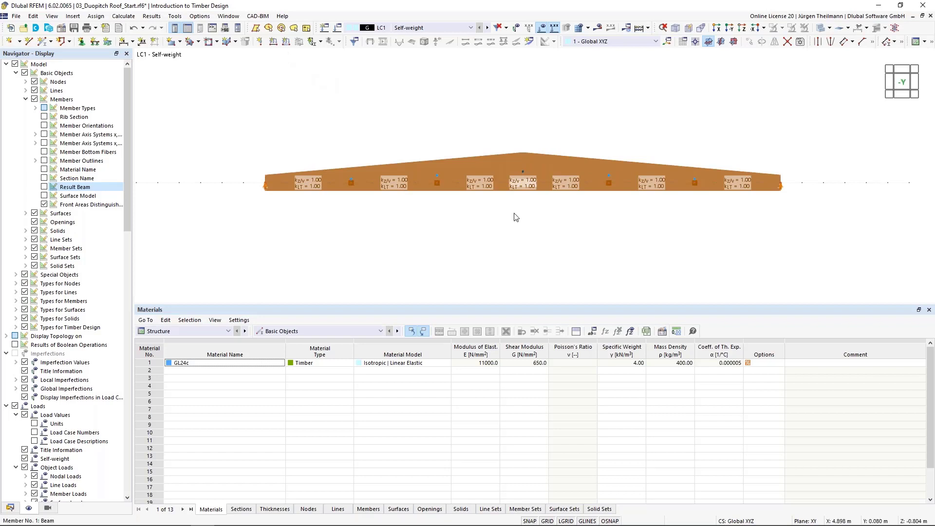
left_click(287, 43)
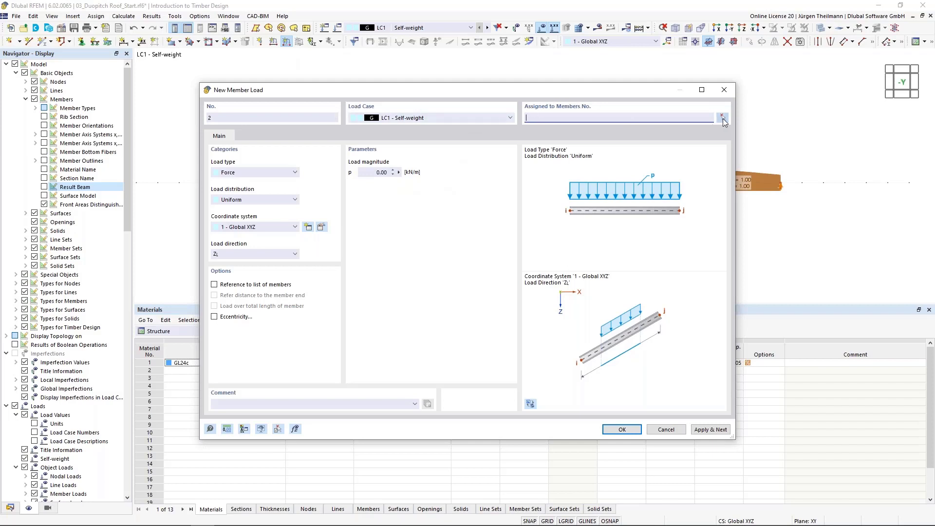
left_click(723, 120)
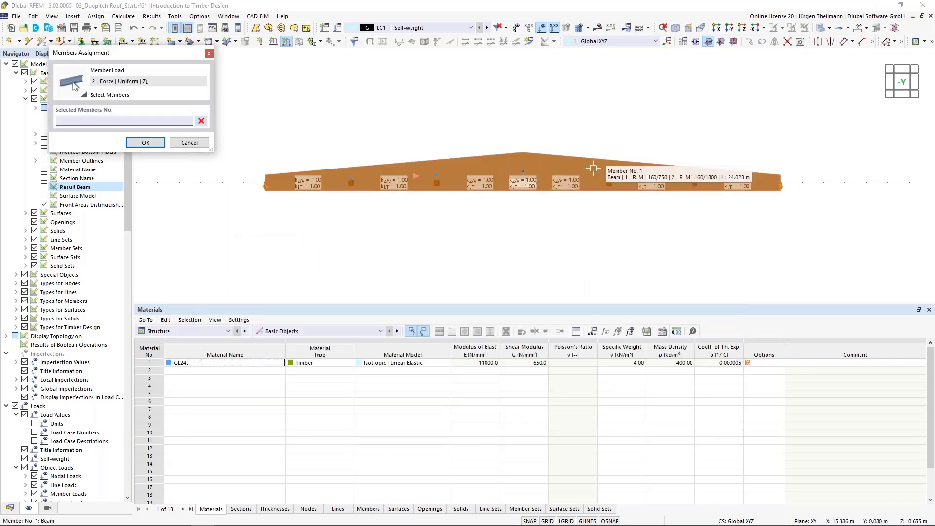
left_click(145, 142)
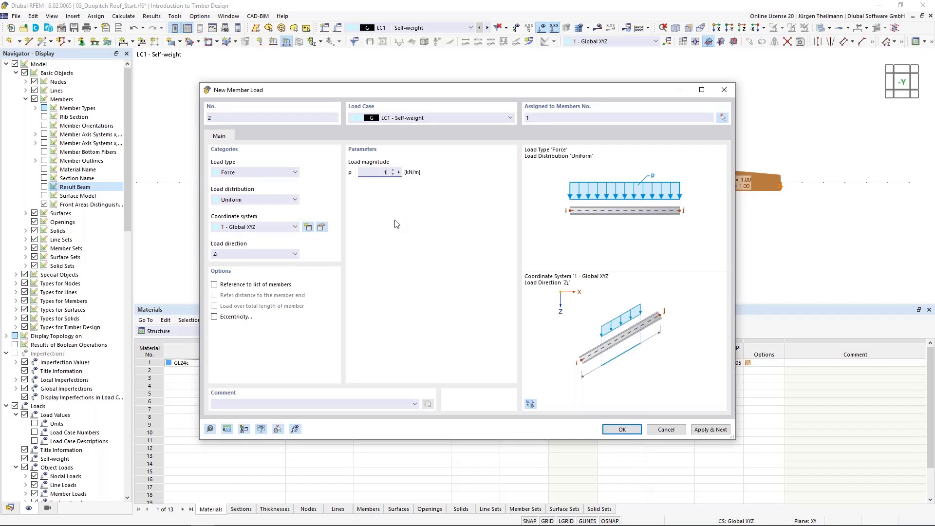
type("02")
key("Tab")
left_click(262, 254)
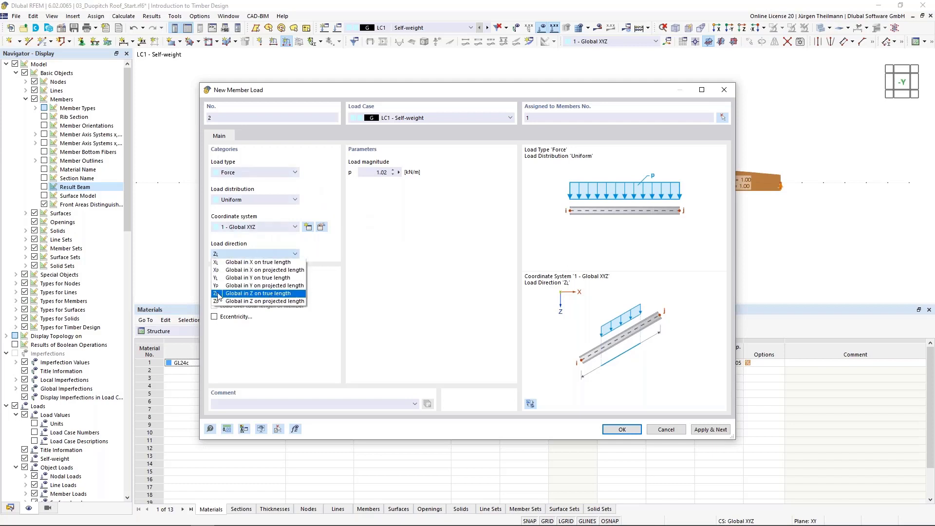
left_click(265, 294)
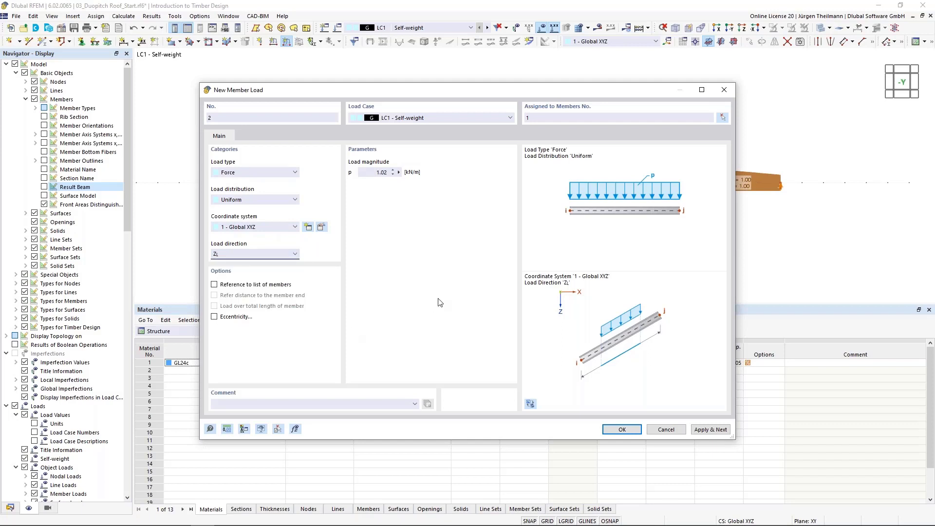
left_click(710, 430)
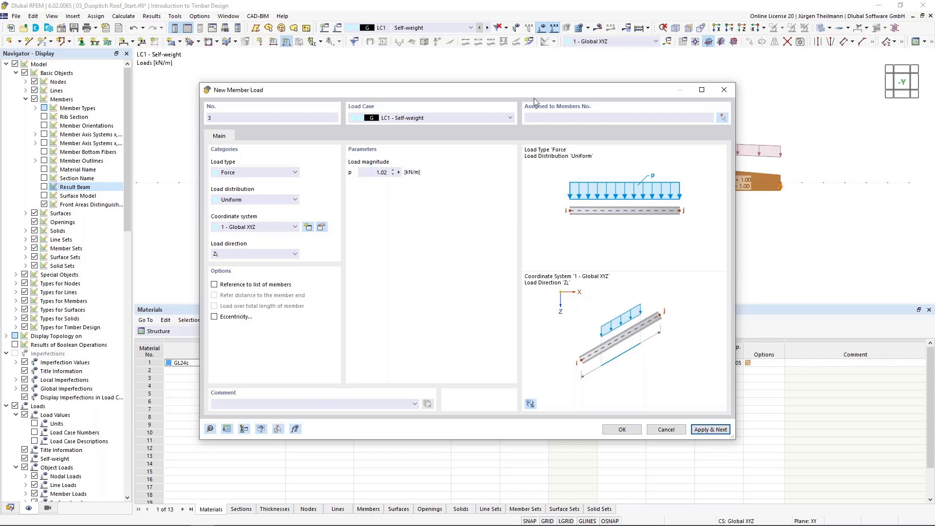
left_click_drag(531, 90, 545, 231)
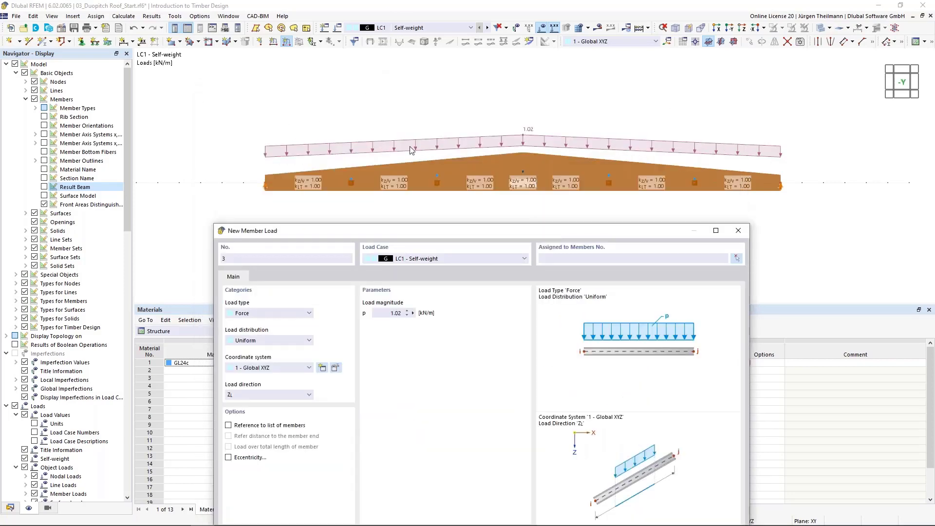
left_click_drag(470, 232, 480, 90)
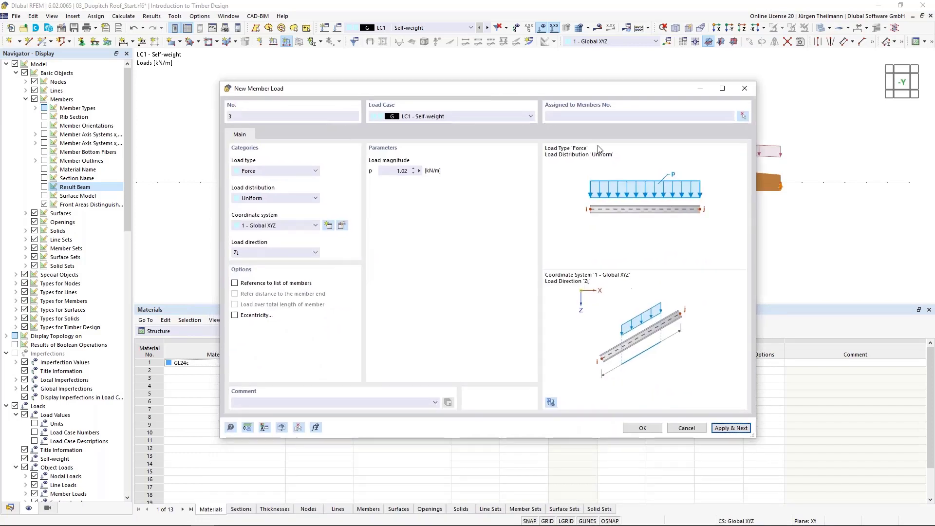
Step: Add a uniform force of 2.70 kN/m to the beam in LC2 Imposed Loads, acting in global Z on true length
left_click(527, 118)
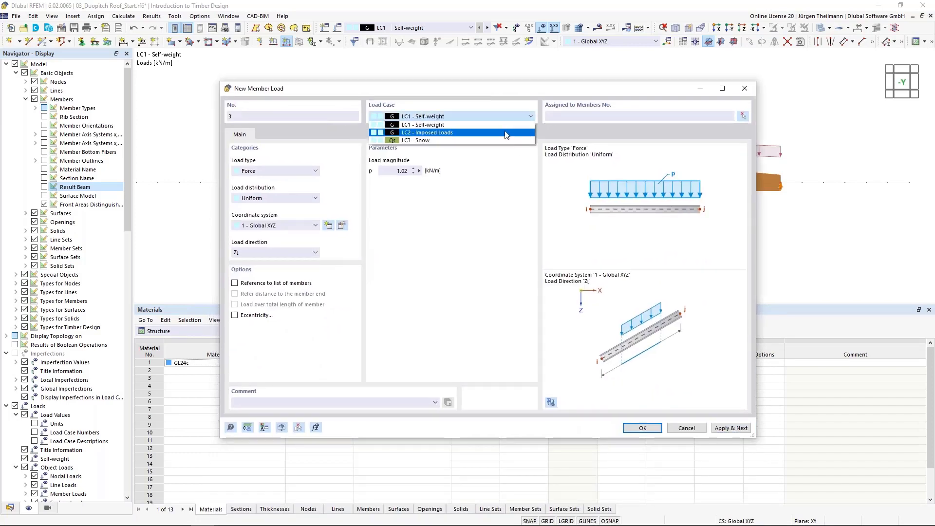
left_click(505, 130)
left_click(742, 117)
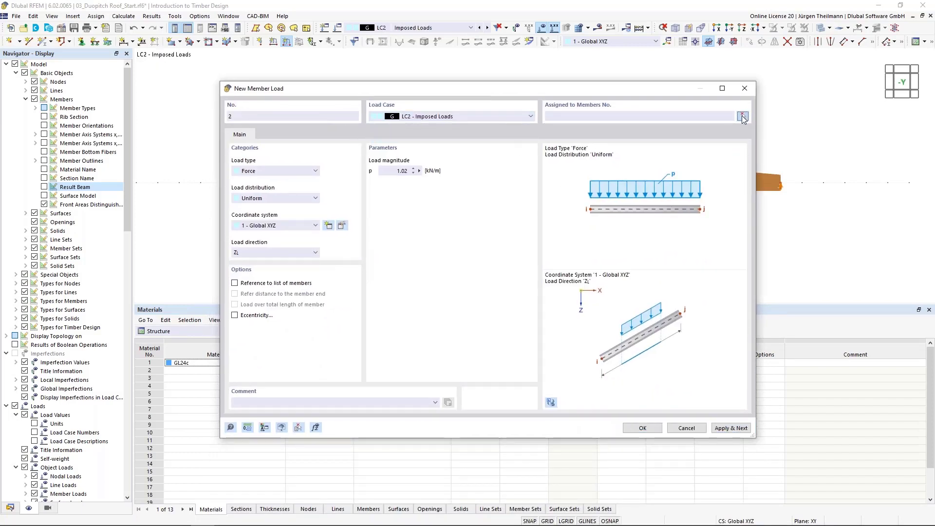
left_click(491, 170)
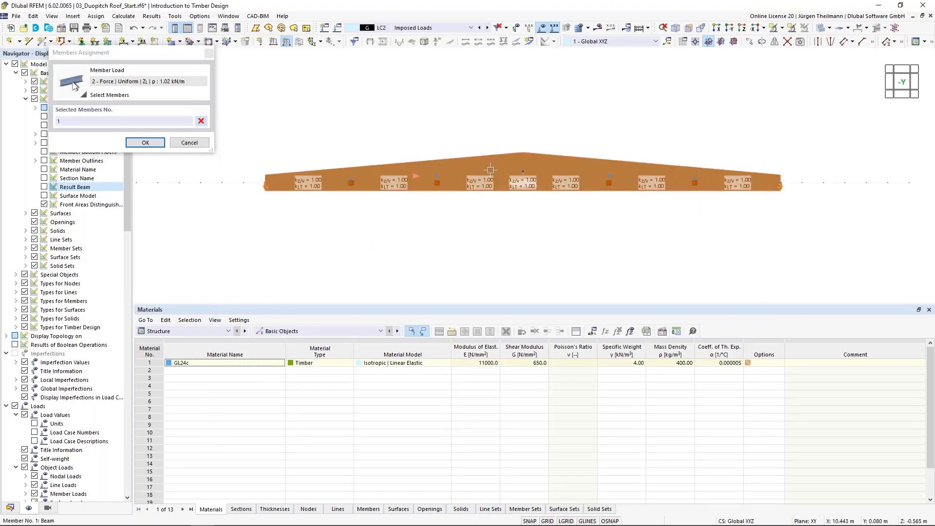
left_click(134, 146)
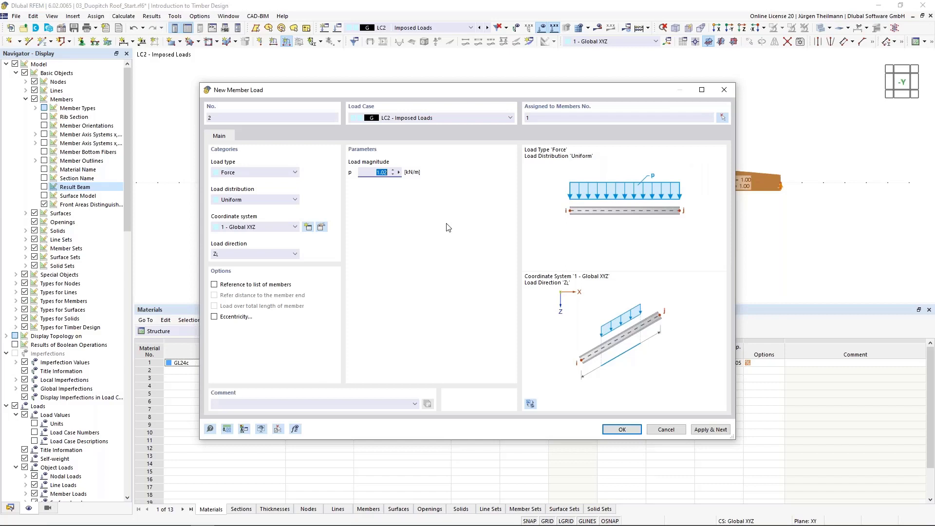
type("2,7")
key("Tab")
left_click(281, 256)
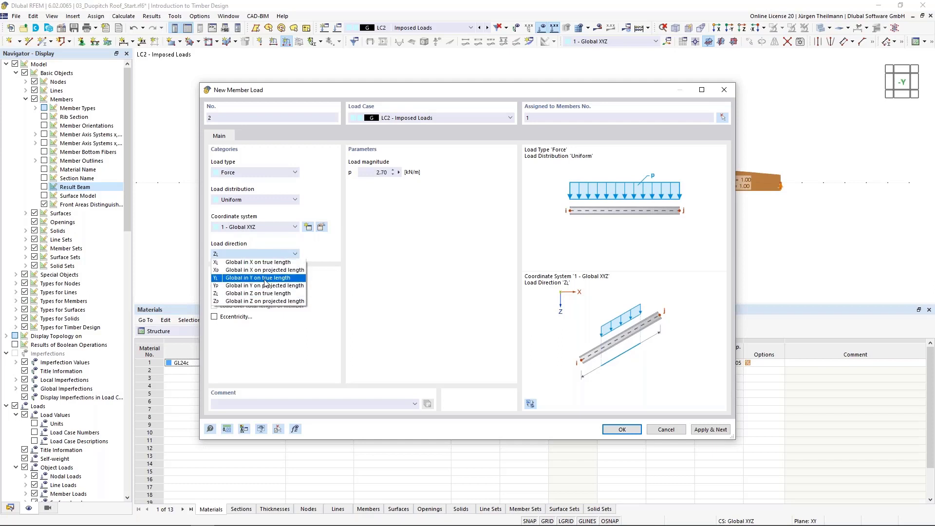
left_click(276, 294)
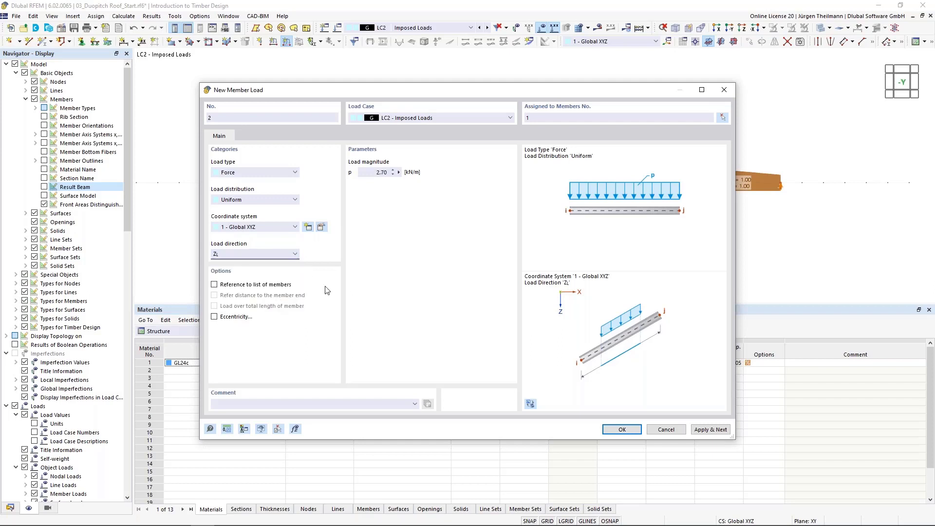
left_click(711, 430)
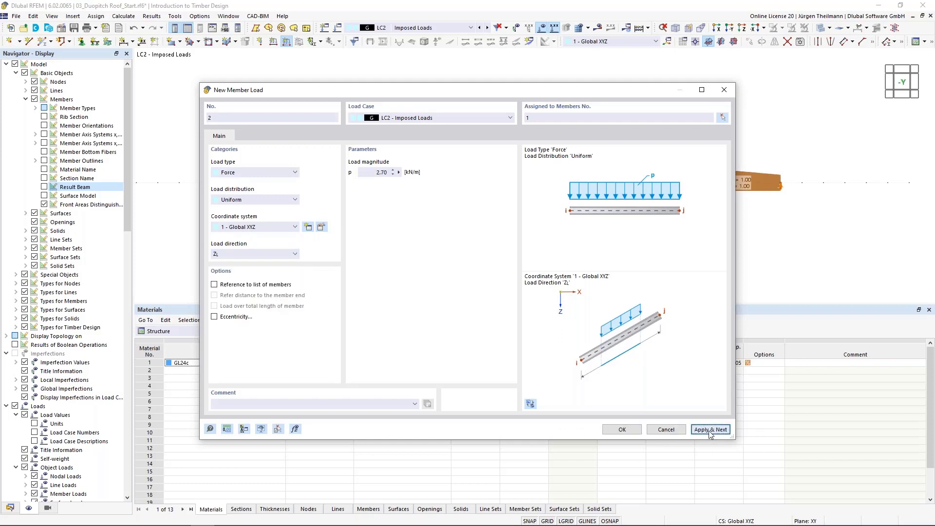
Step: Add a uniform force of 3.15 kN/m to the beam in LC3 Snow, acting in global Z on projected length
left_click(497, 119)
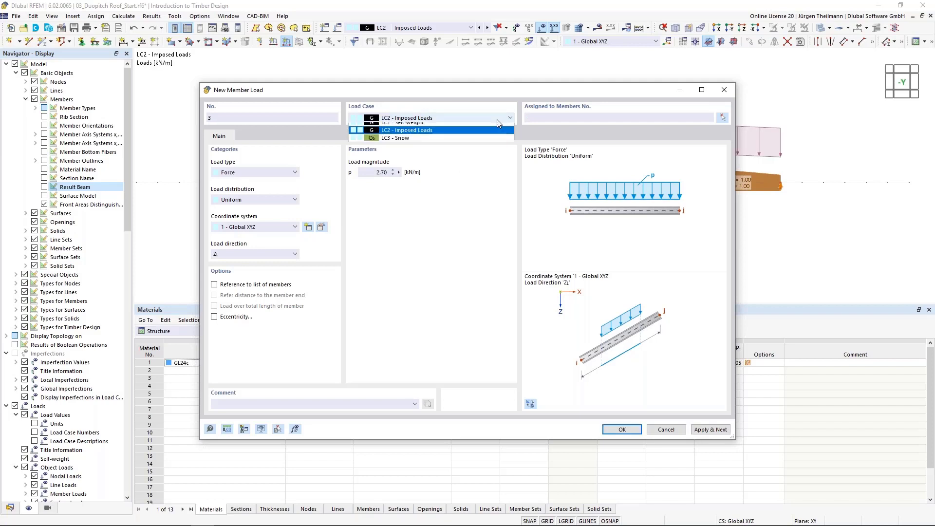
left_click(487, 142)
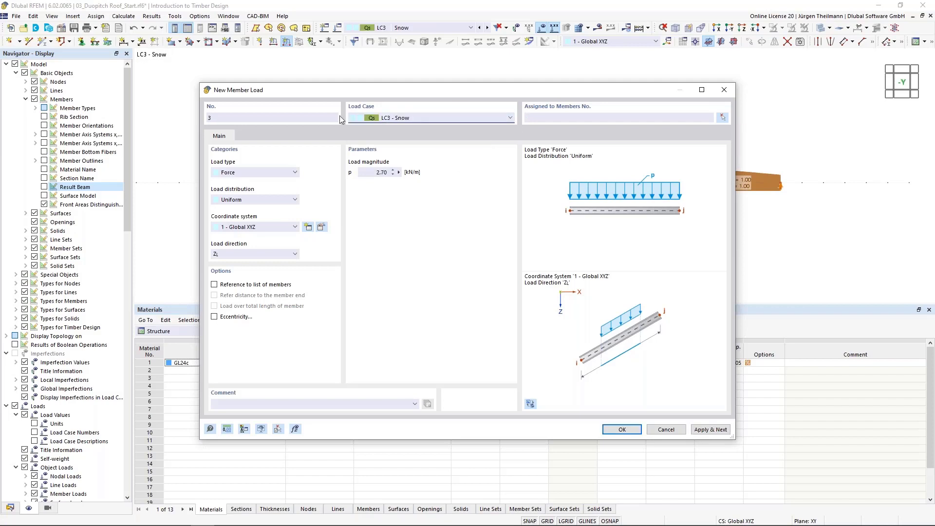
left_click(722, 117)
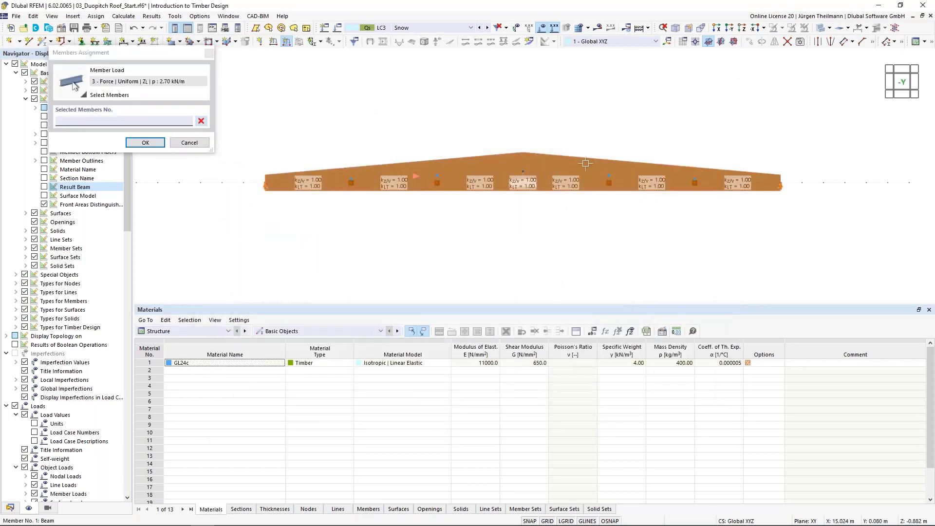
left_click(144, 143)
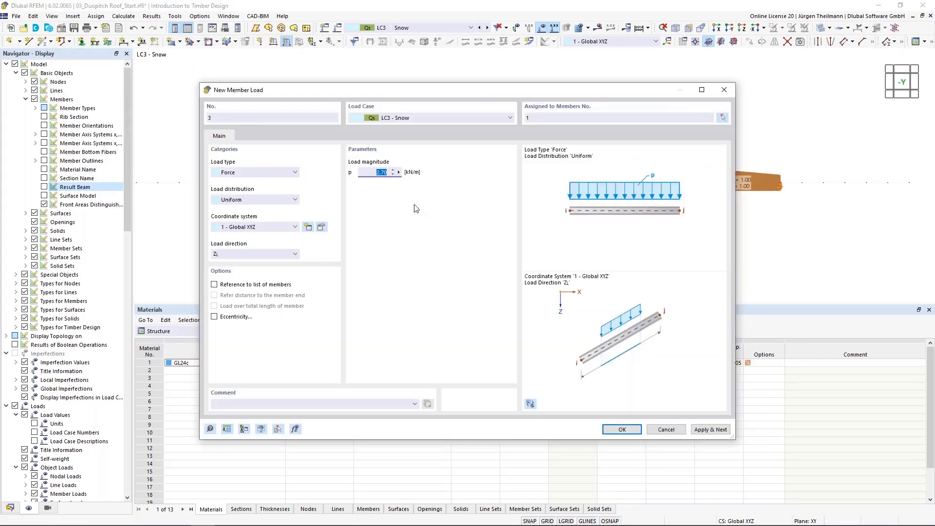
type("3,15")
key("Tab")
left_click(295, 256)
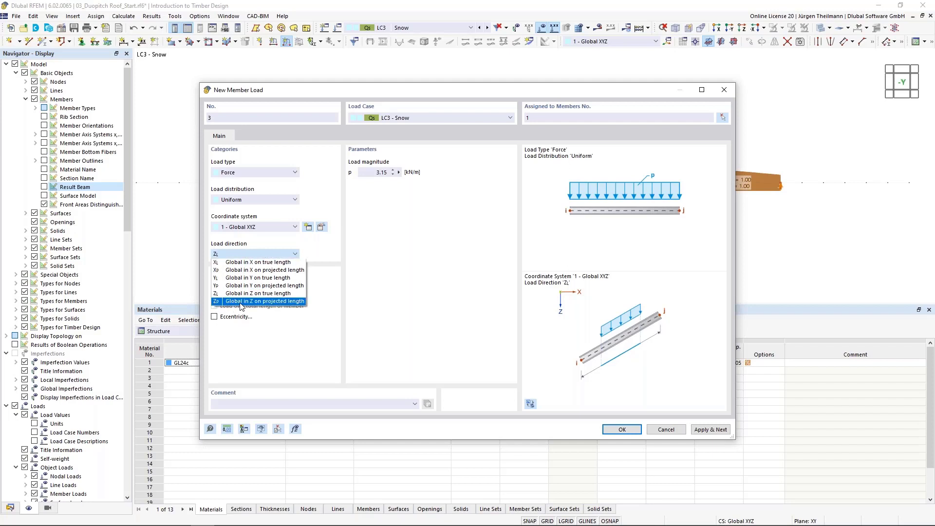
left_click(283, 302)
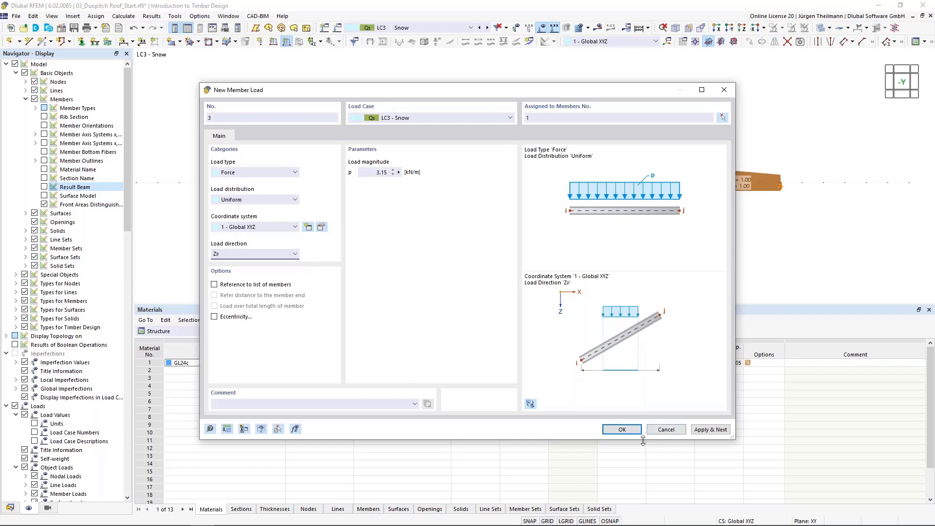
left_click(621, 430)
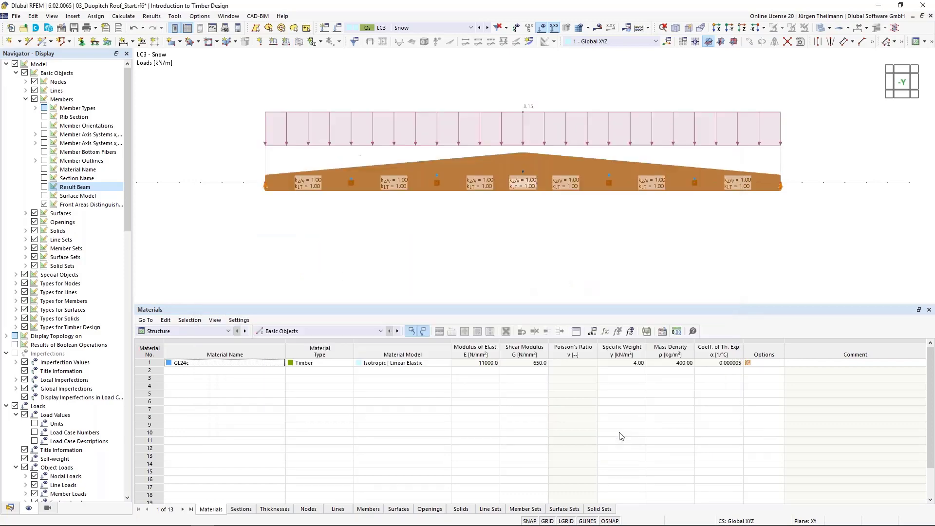
Step: Review the member load diagrams on the beam for the Self-weight, Imposed Loads and Snow load cases
scroll(517, 237, "down", 1)
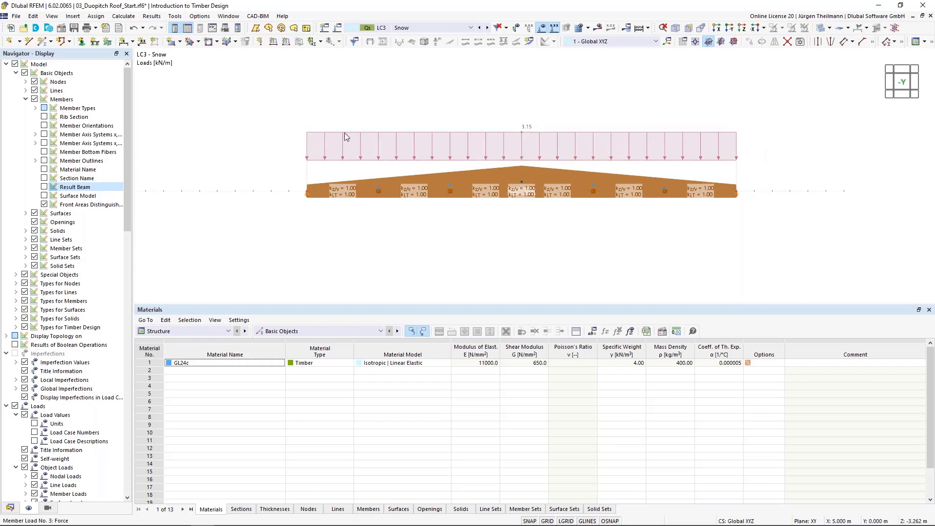
left_click(479, 27)
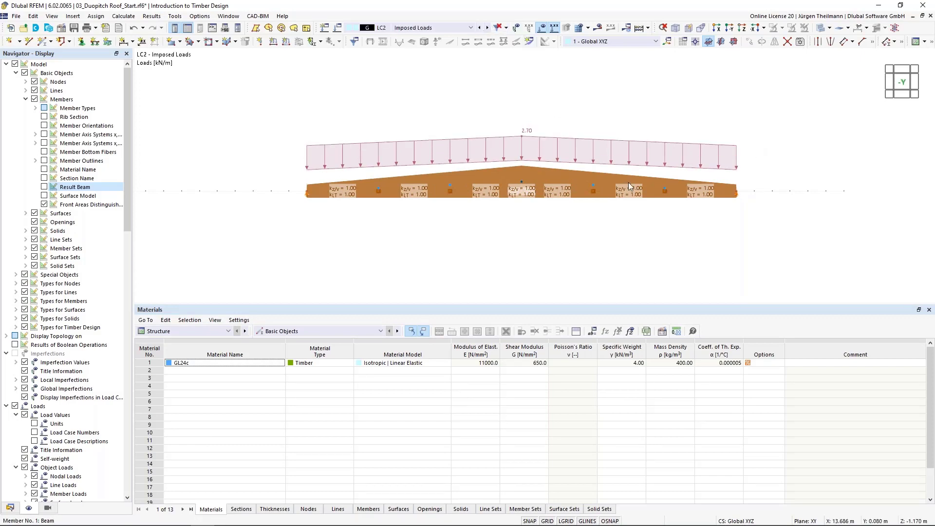
left_click(480, 28)
left_click(488, 28)
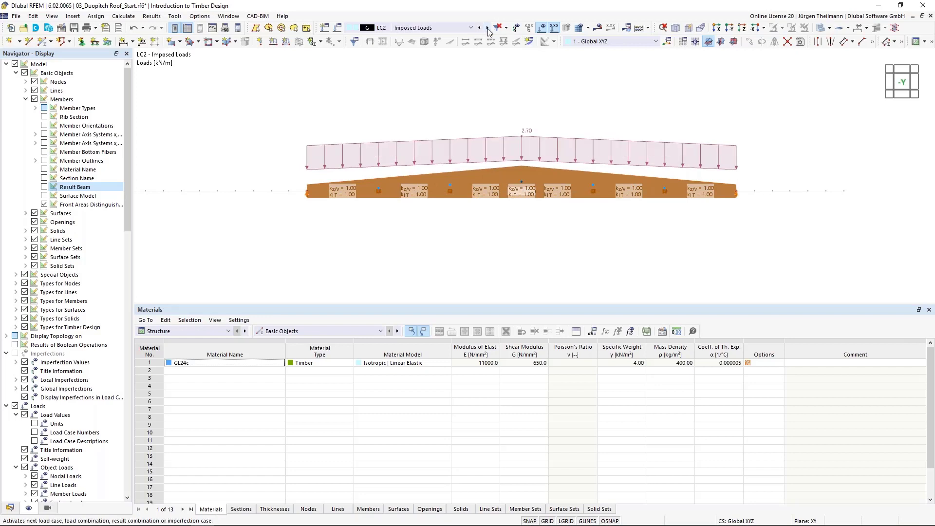
left_click(487, 28)
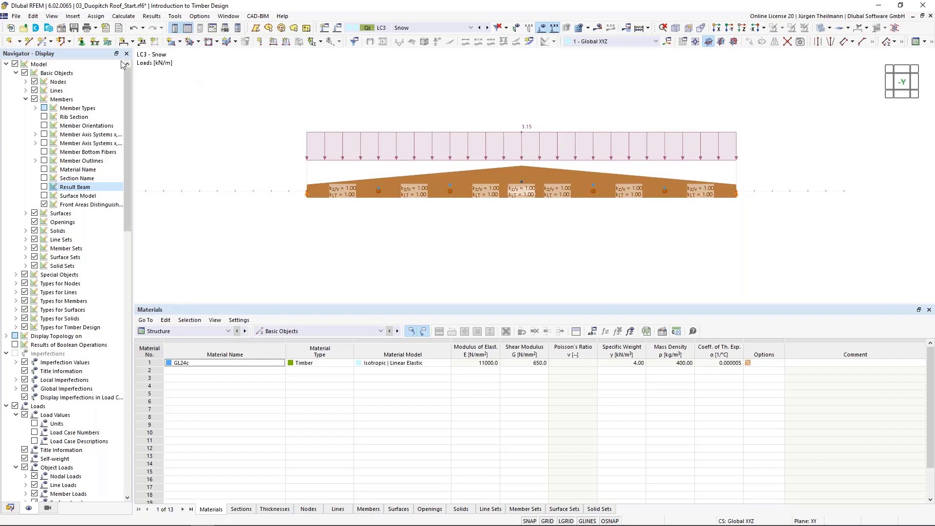
Step: Assign nodal support type 4, the sliding support free in X, to node 2 at the beam's right end
left_click(82, 43)
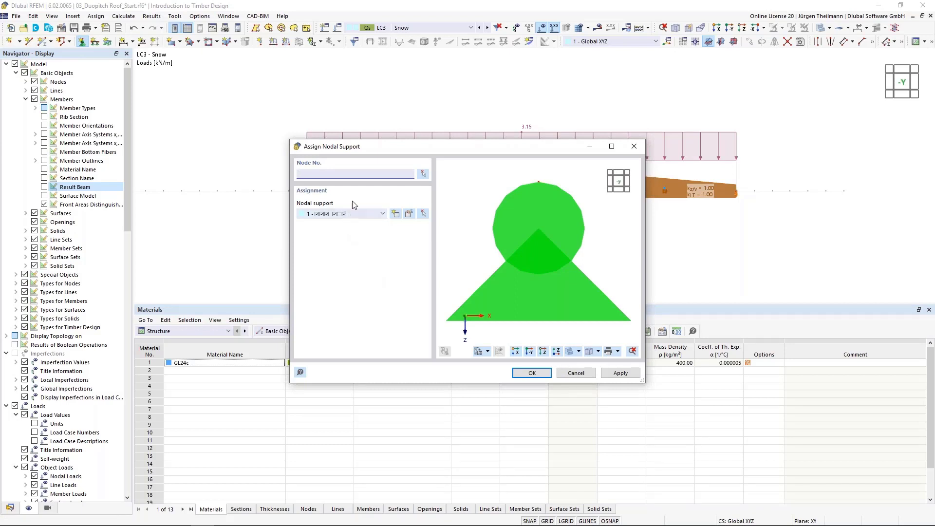
left_click(383, 215)
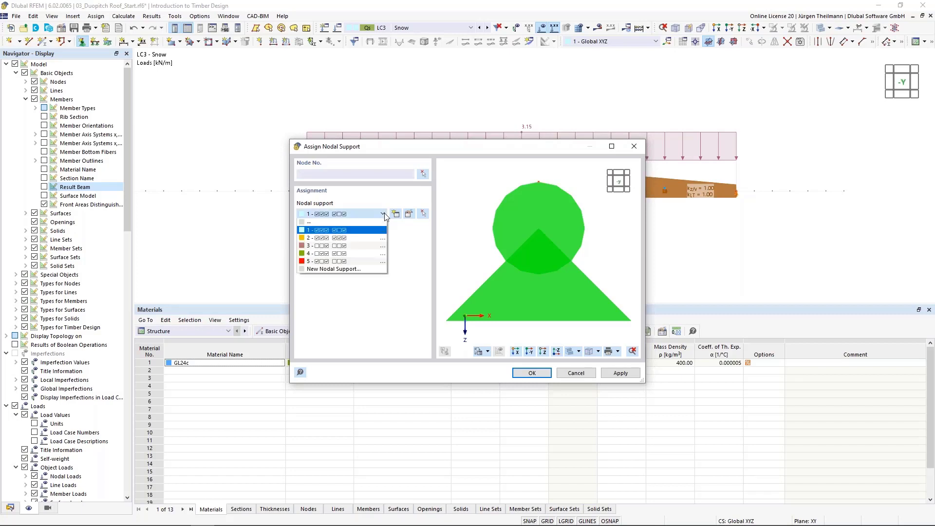
left_click(359, 254)
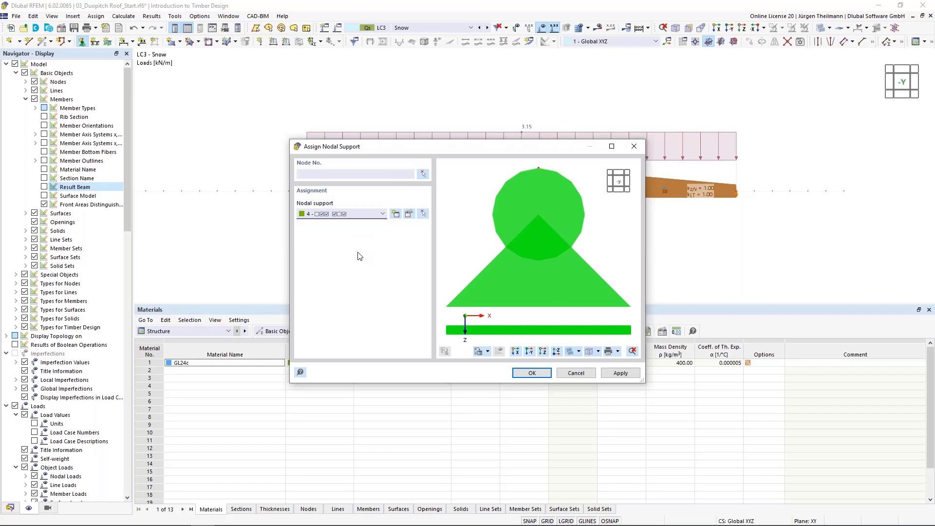
left_click(423, 174)
left_click_drag(709, 106, 804, 276)
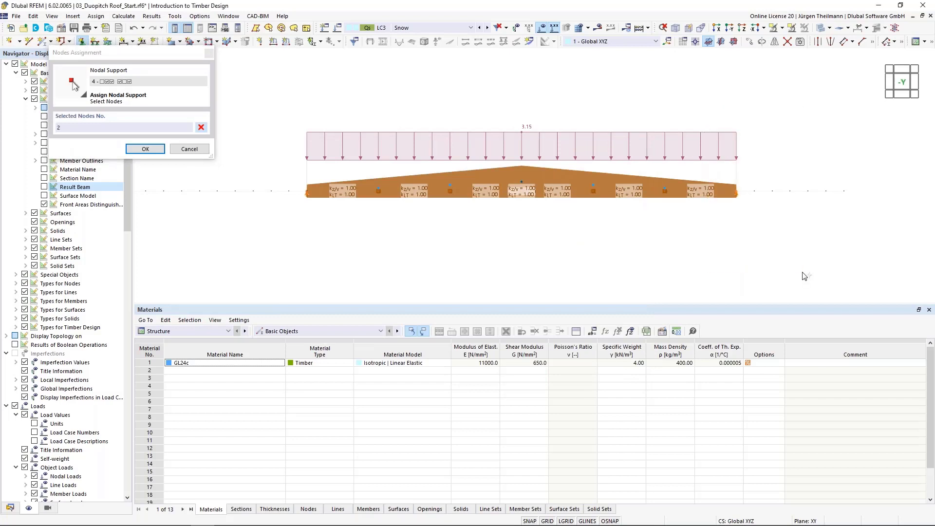
left_click(141, 149)
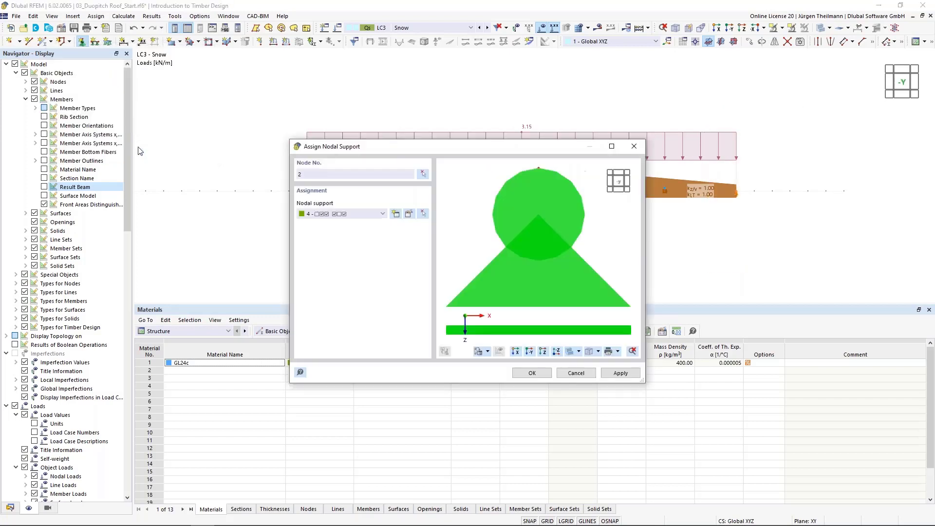
left_click(383, 214)
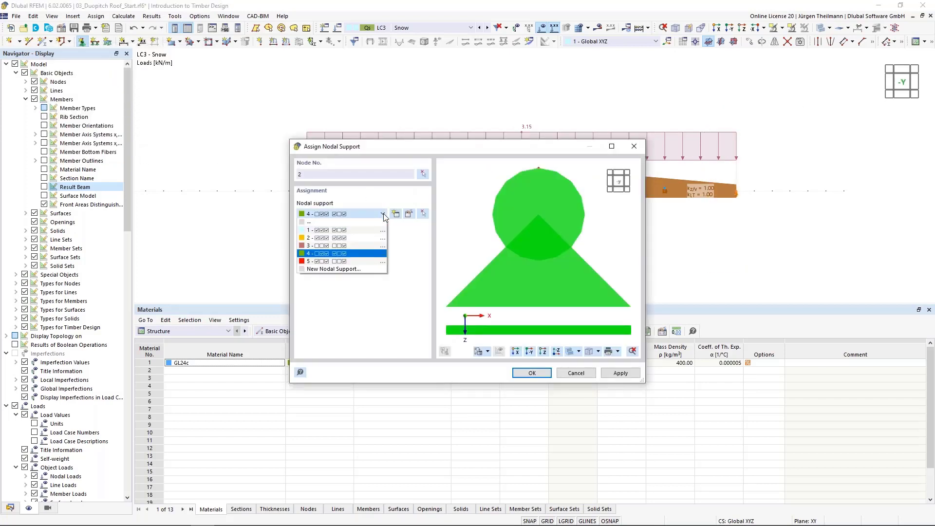
left_click(358, 230)
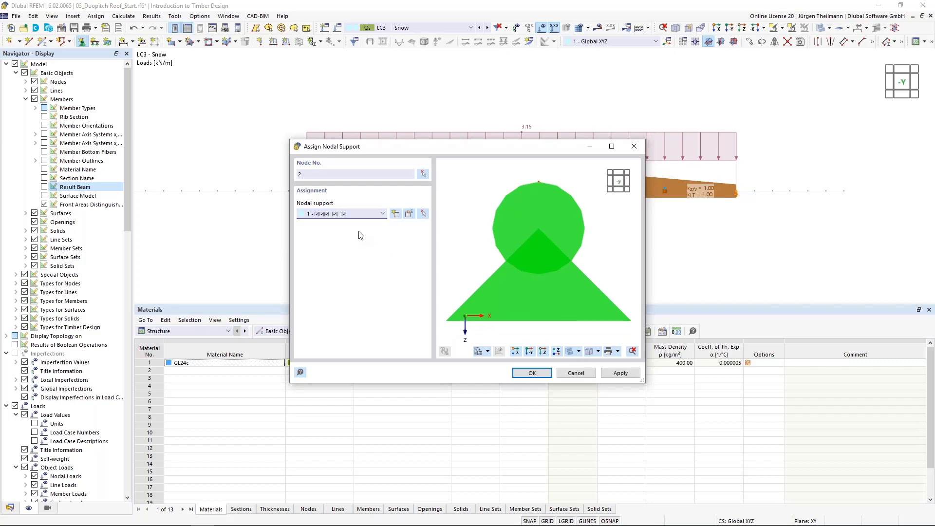
left_click(383, 213)
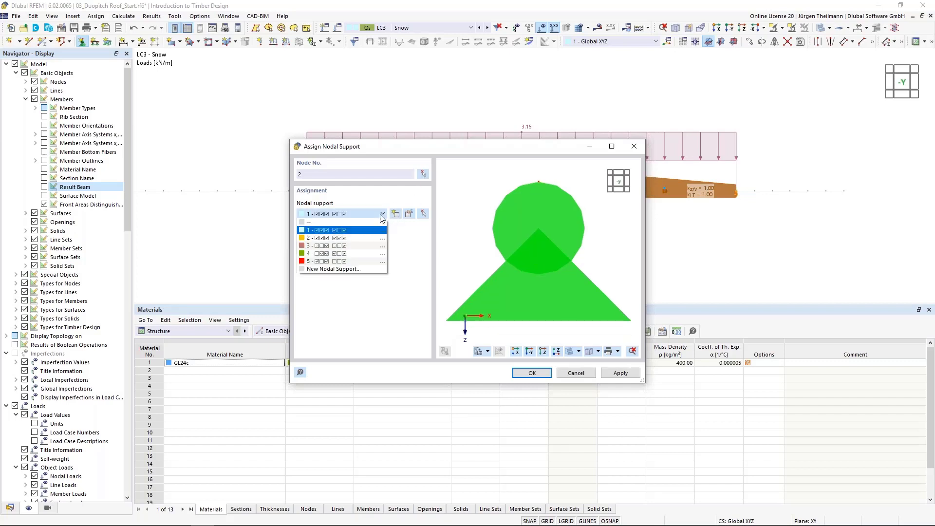
left_click(366, 254)
left_click(620, 373)
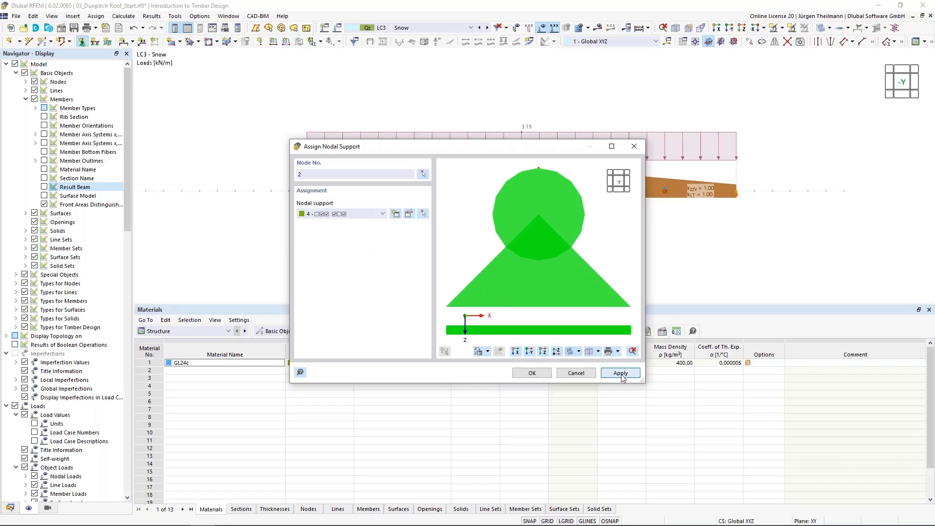
Step: Assign nodal support type 1, the hinged support fixed in X, Y and Z, to node 1 at the beam's left end
left_click(383, 214)
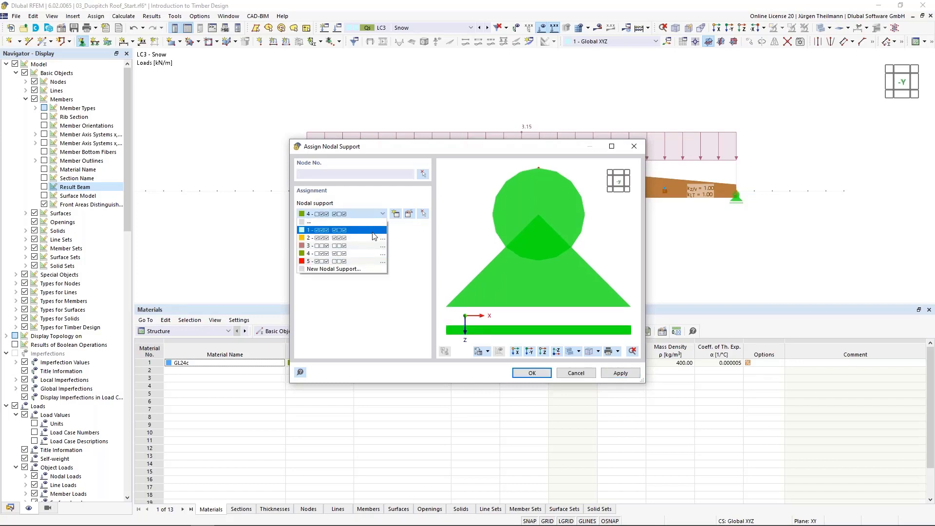
left_click(370, 224)
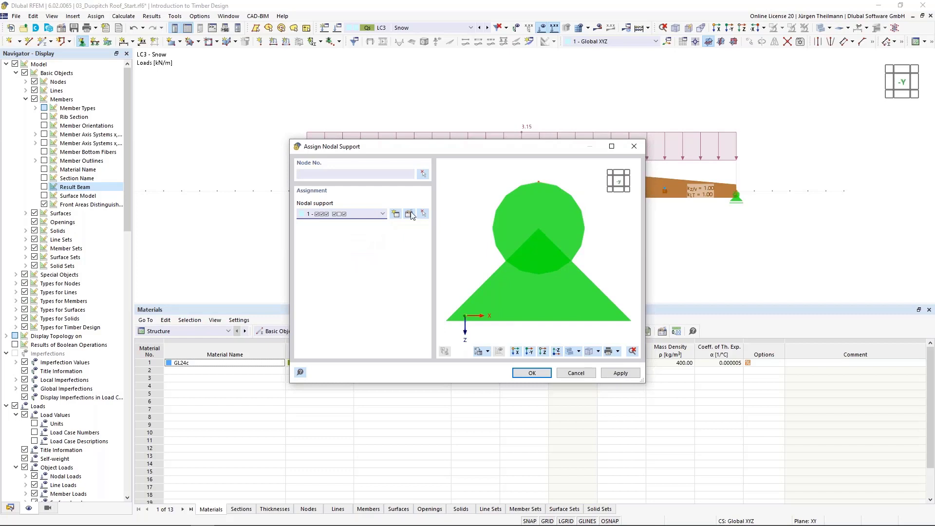
left_click(422, 173)
left_click_drag(264, 144, 333, 232)
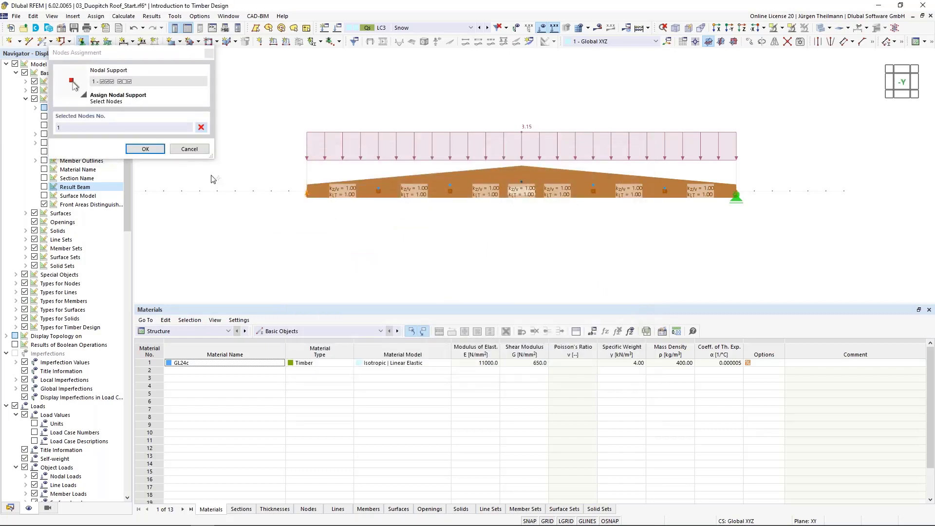
left_click(145, 148)
left_click(540, 375)
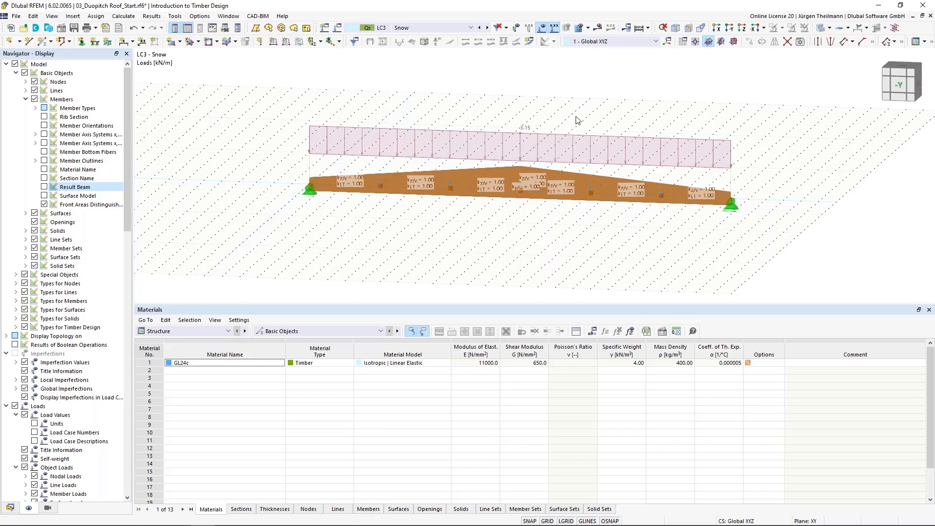
Step: Start the calculation, abort it at the plausibility check, and delete duplicate node 6 at the beam's ridge from the nodes table
left_click(639, 32)
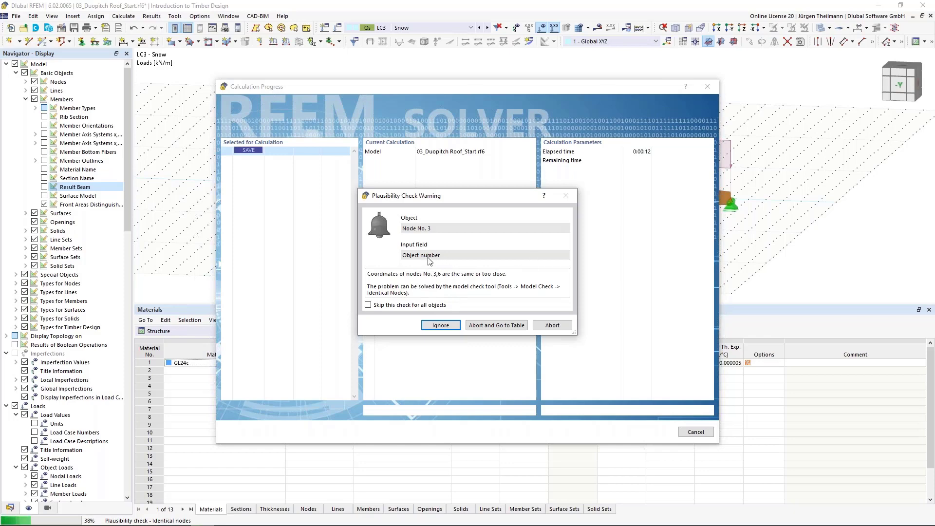
left_click(518, 326)
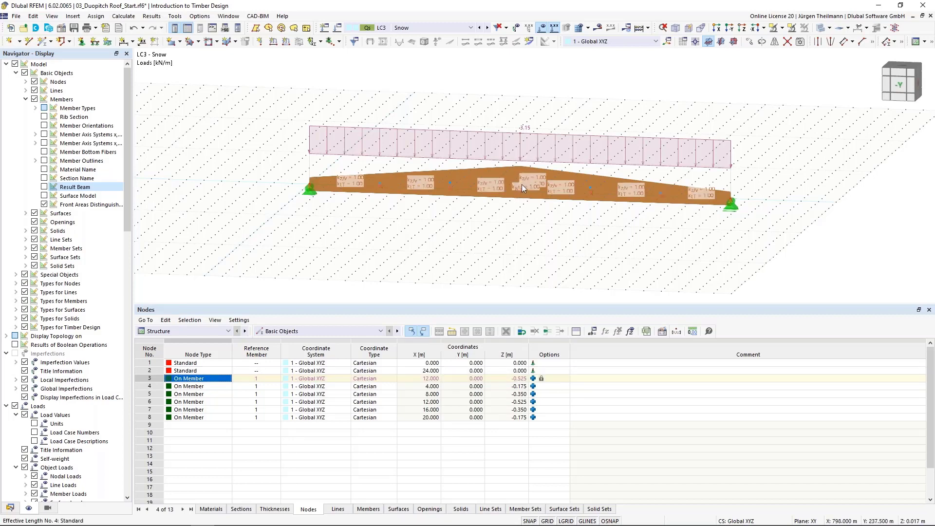
scroll(522, 183, "up", 3)
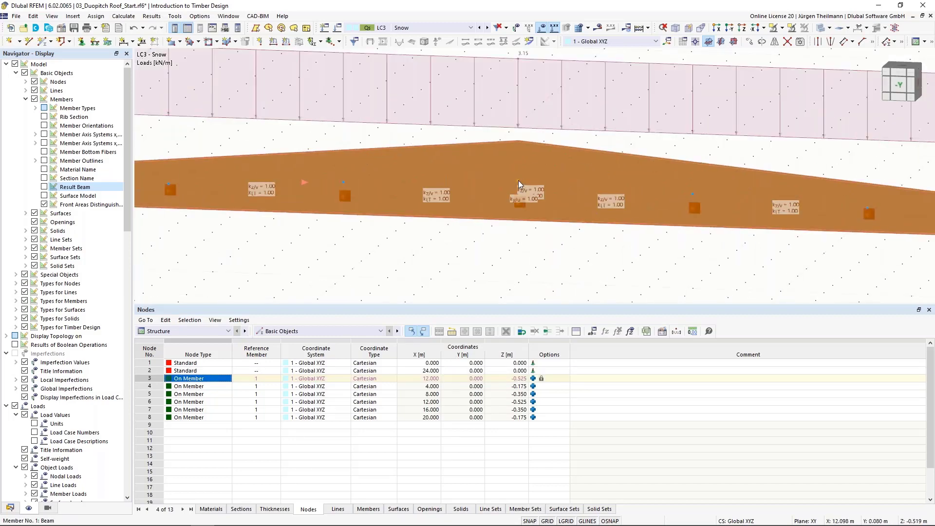
mouse_move(519, 184)
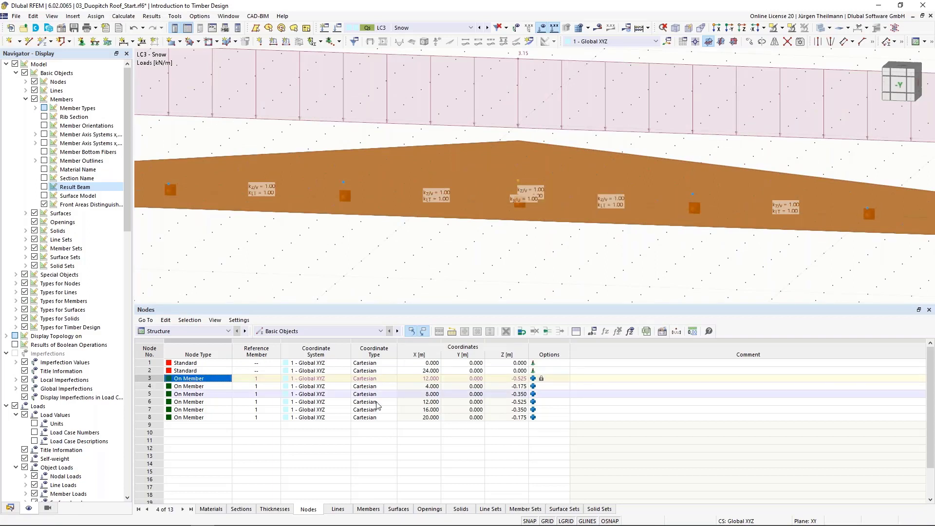
left_click(145, 402)
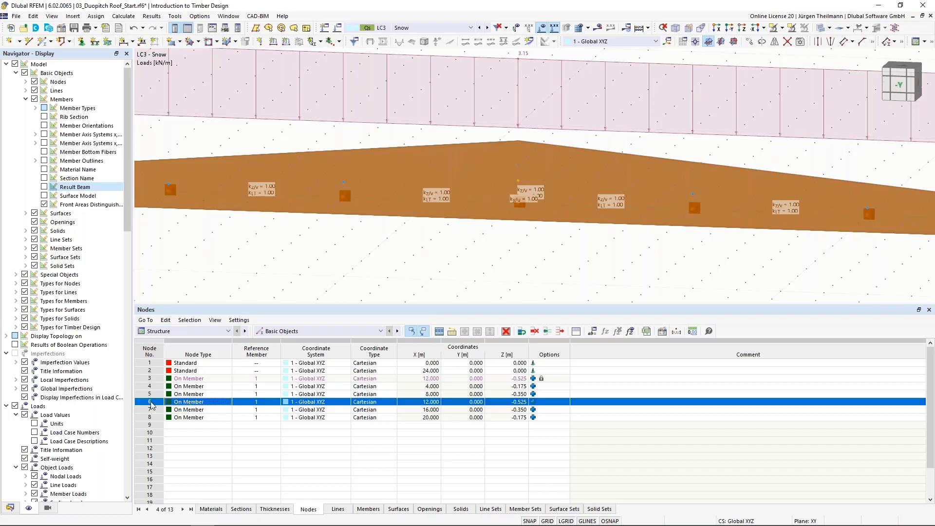
key("Delete")
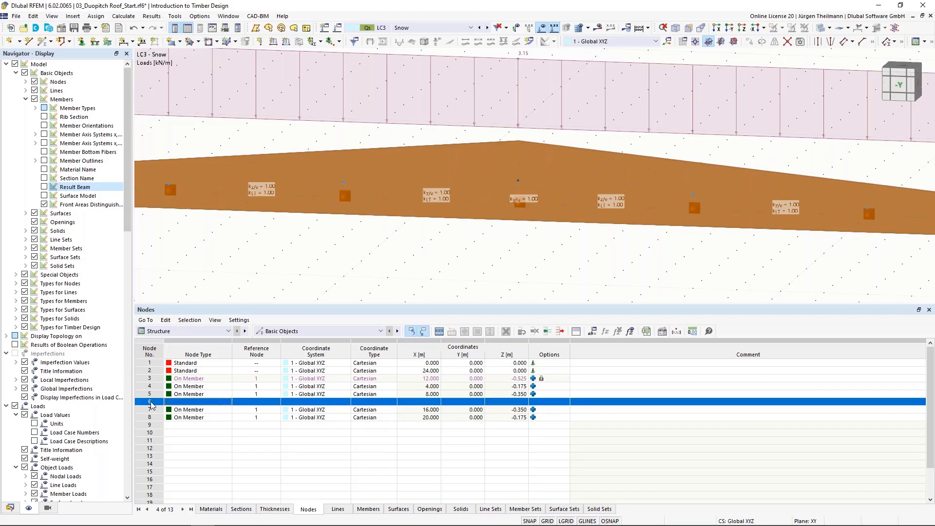
Step: Calculate the static analysis results and view the beam from the front, in the -Y view
left_click(626, 29)
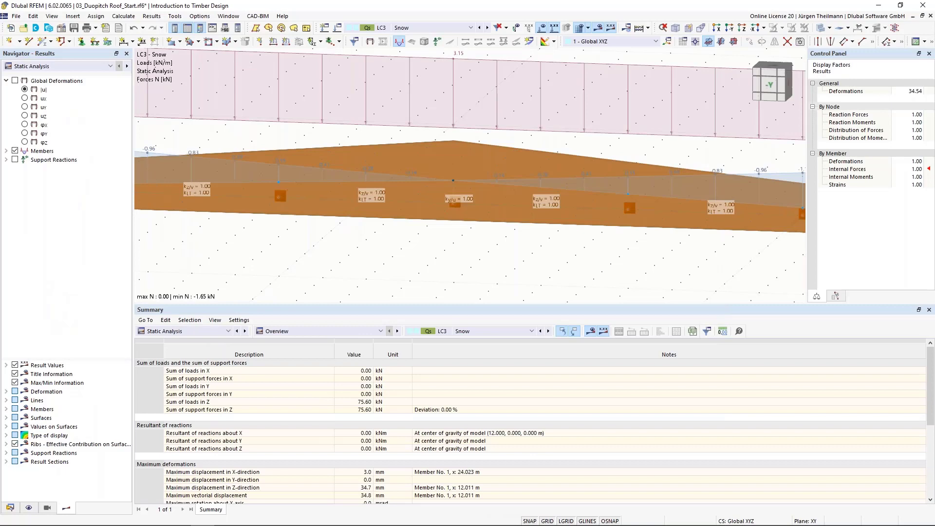
scroll(523, 219, "down", 4)
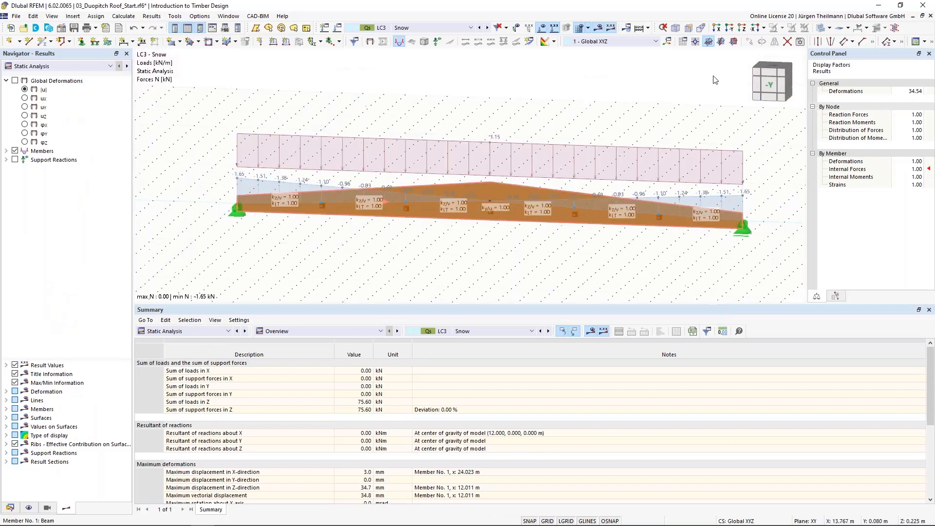
left_click(774, 92)
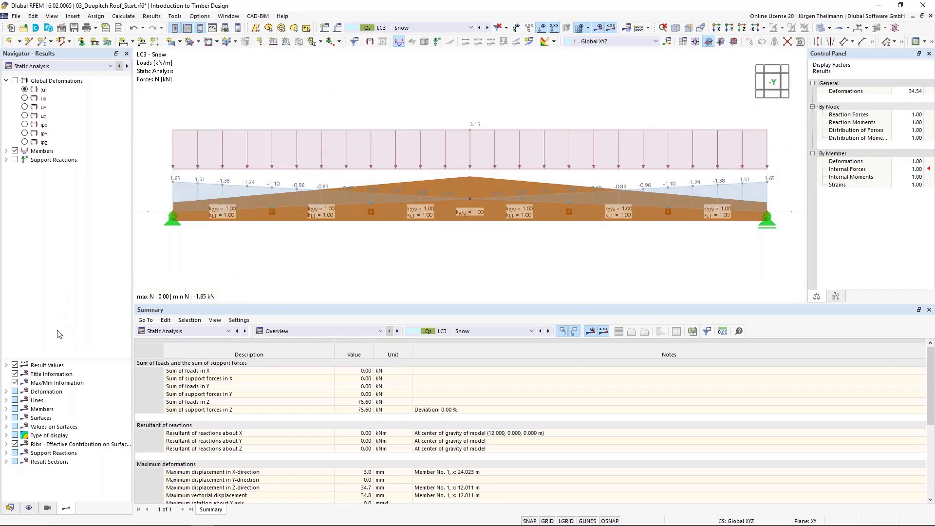
Step: Display the My bending moment diagram on the member for LC3 Snow and examine the values around the ridge
left_click(7, 151)
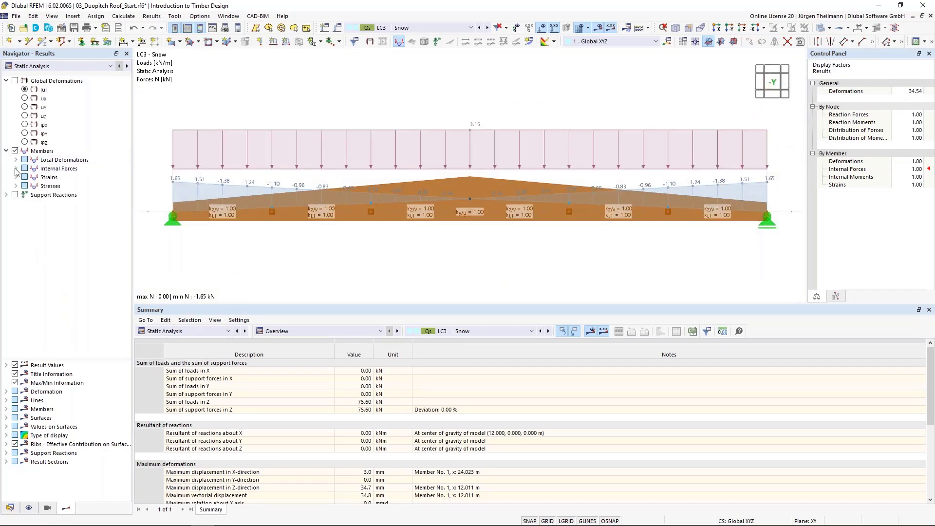
left_click(16, 169)
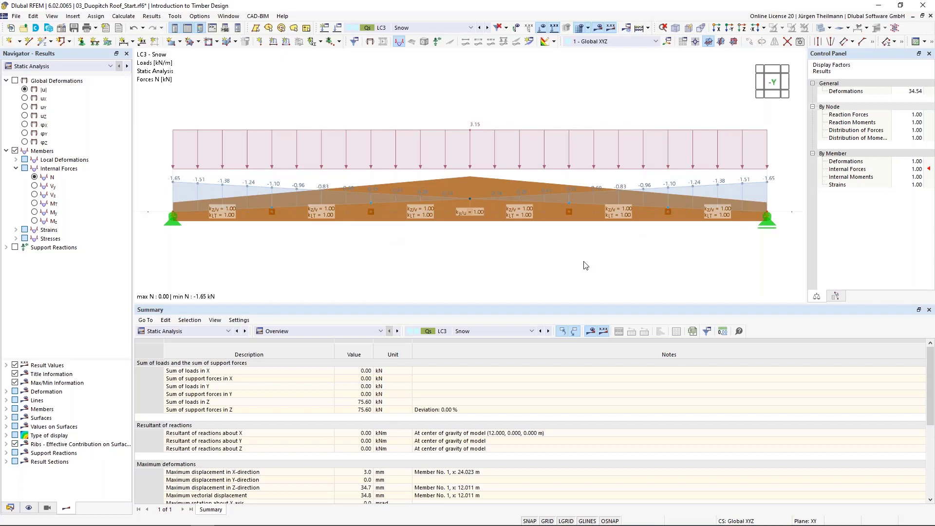
left_click(34, 212)
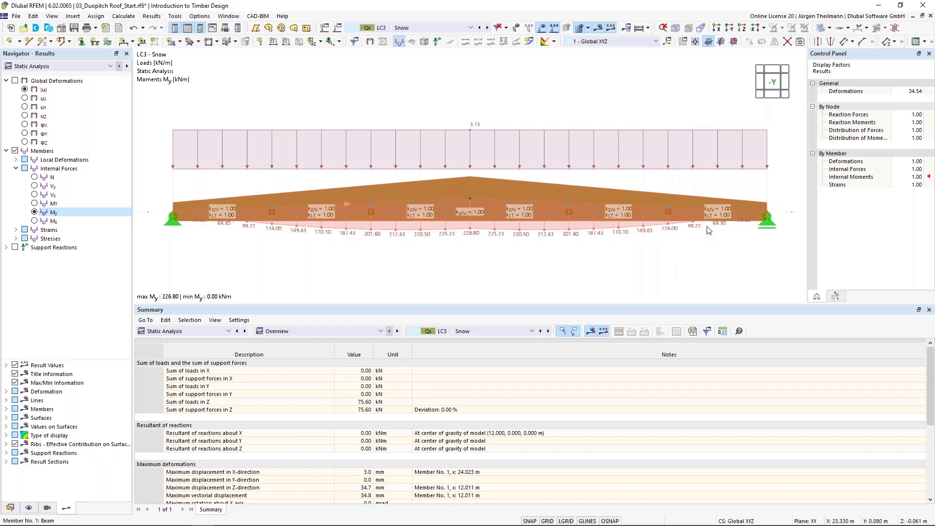
scroll(453, 238, "up", 1)
scroll(452, 237, "up", 3)
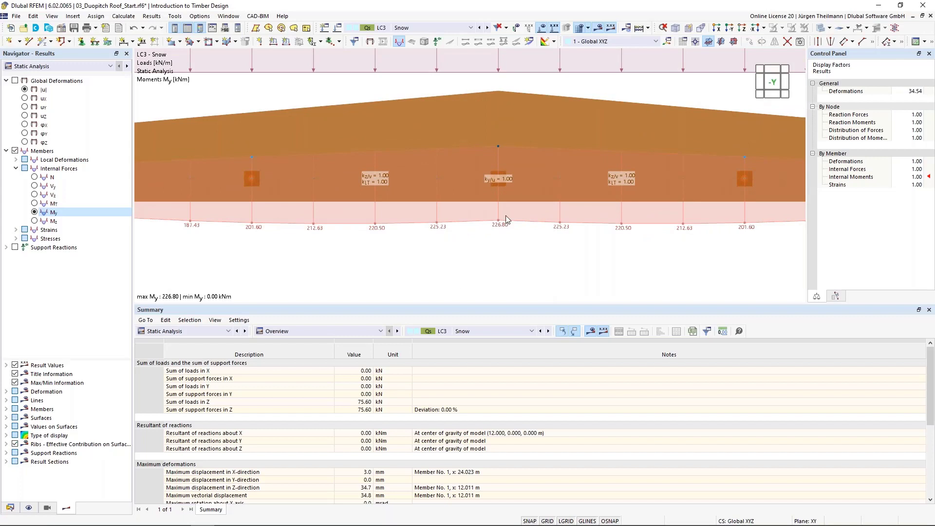
scroll(506, 220, "down", 3)
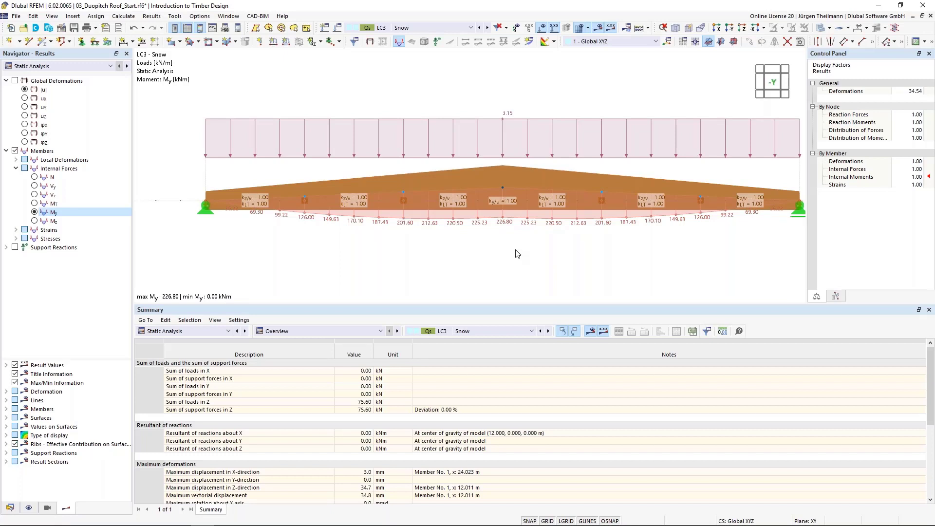
middle_click_drag(517, 254, 502, 234)
scroll(502, 234, "down", 1)
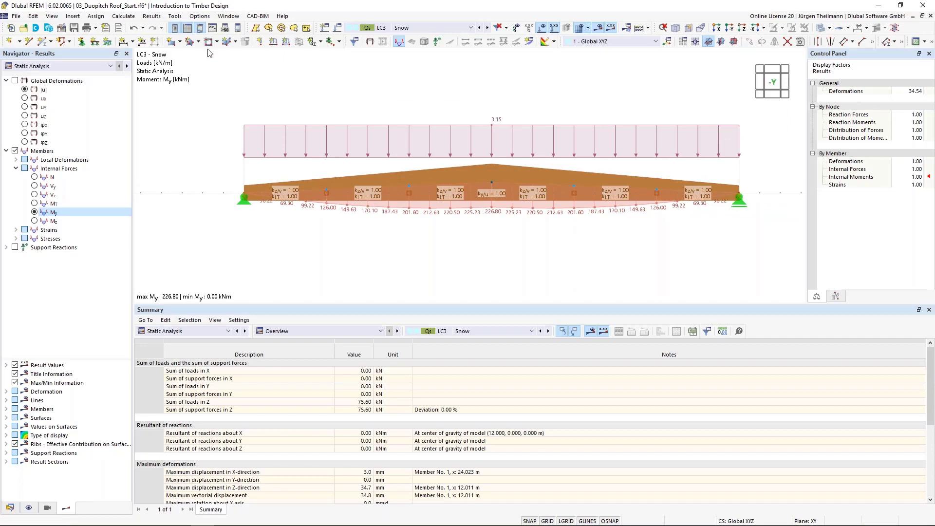
Step: Reduce the number of divisions for result diagrams in the member mesh settings
left_click(122, 16)
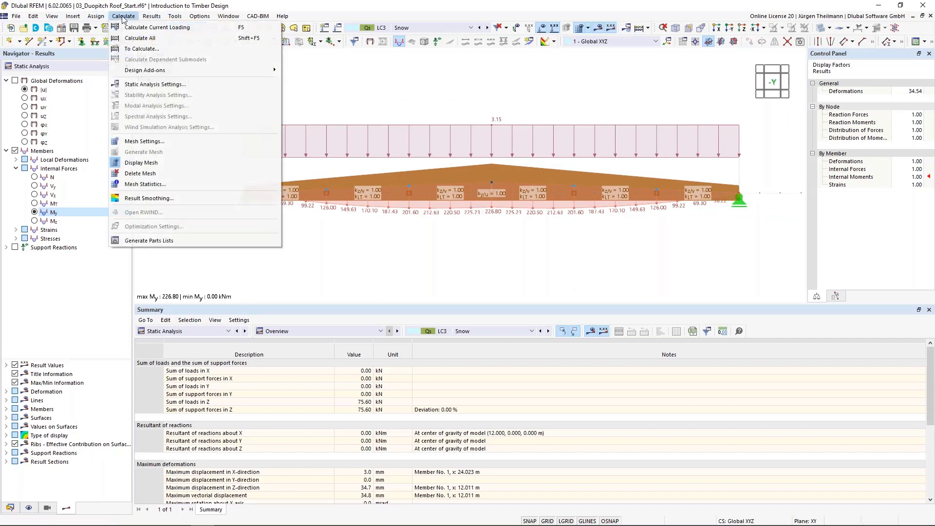
left_click(141, 143)
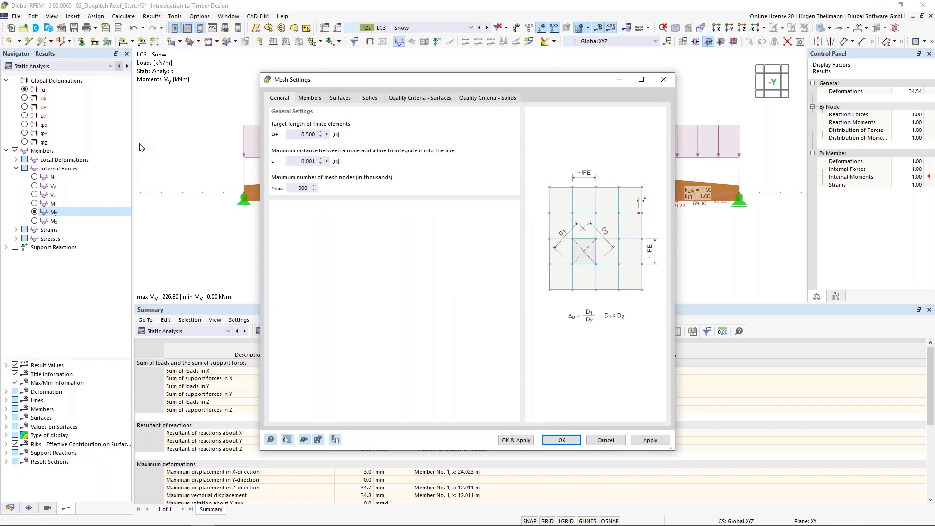
left_click(315, 99)
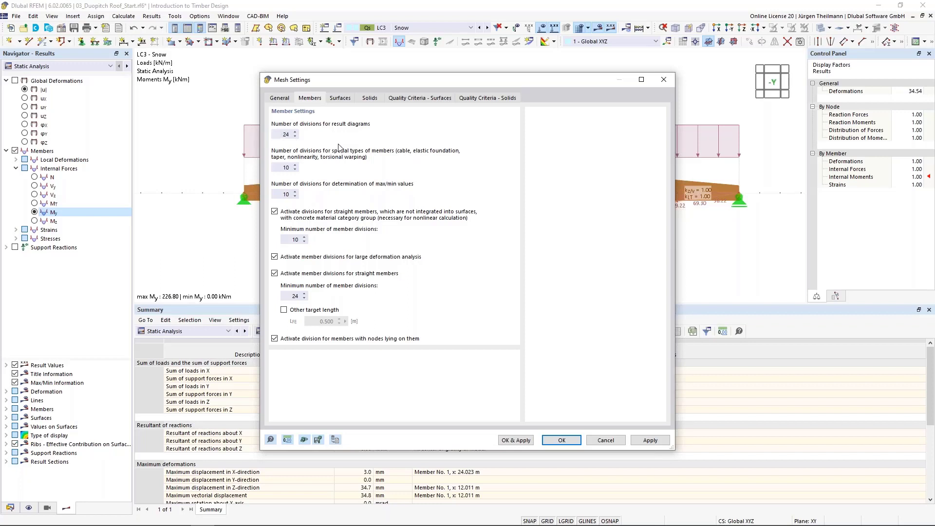
left_click_drag(283, 133, 315, 133)
type("2")
left_click(560, 441)
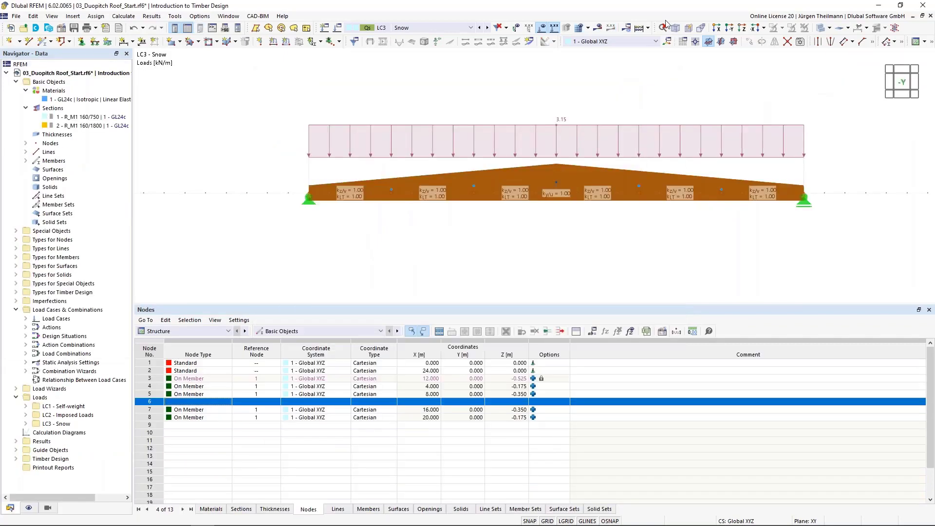
Step: Recalculate the model and review the coarser My moment diagram in the -Y front view
left_click(639, 30)
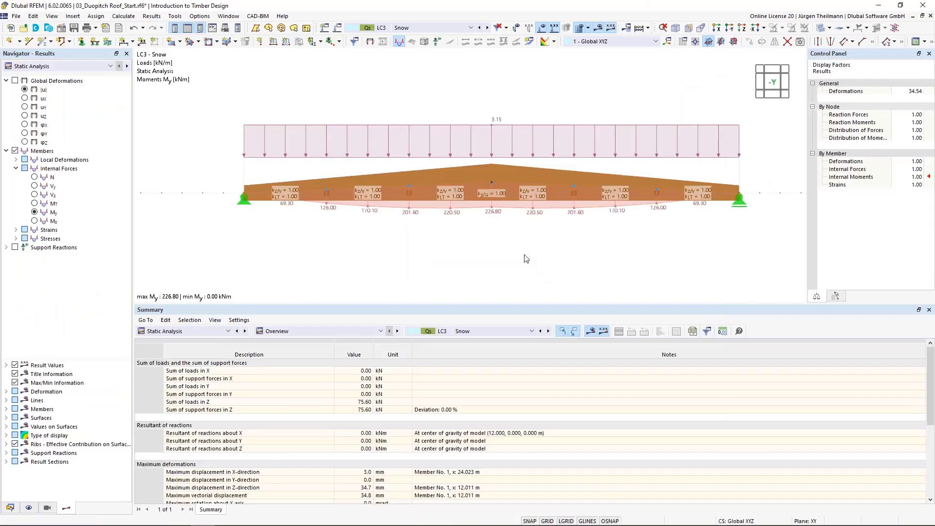
middle_click_drag(526, 259, 515, 237)
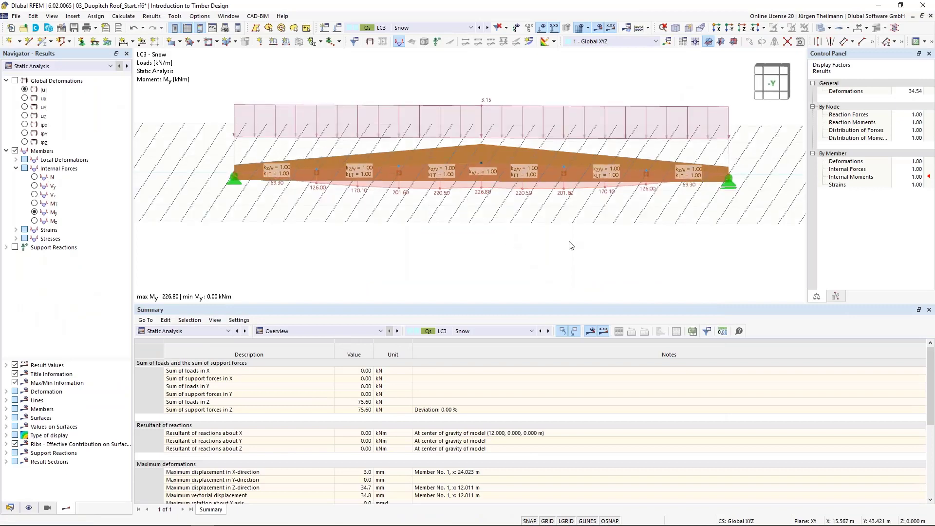
left_click(770, 84)
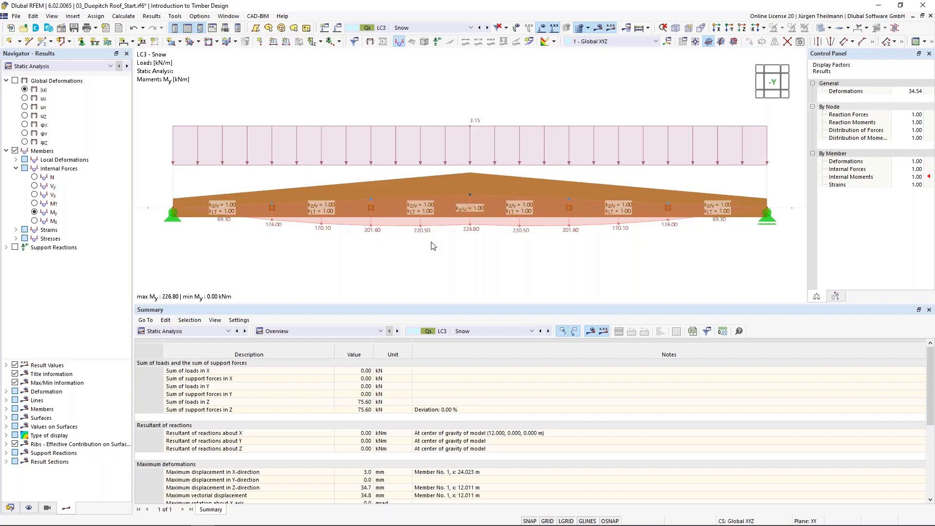
Step: Set the number of divisions for result diagrams to 24 in the member mesh settings and recalculate the model
left_click(114, 18)
left_click(144, 141)
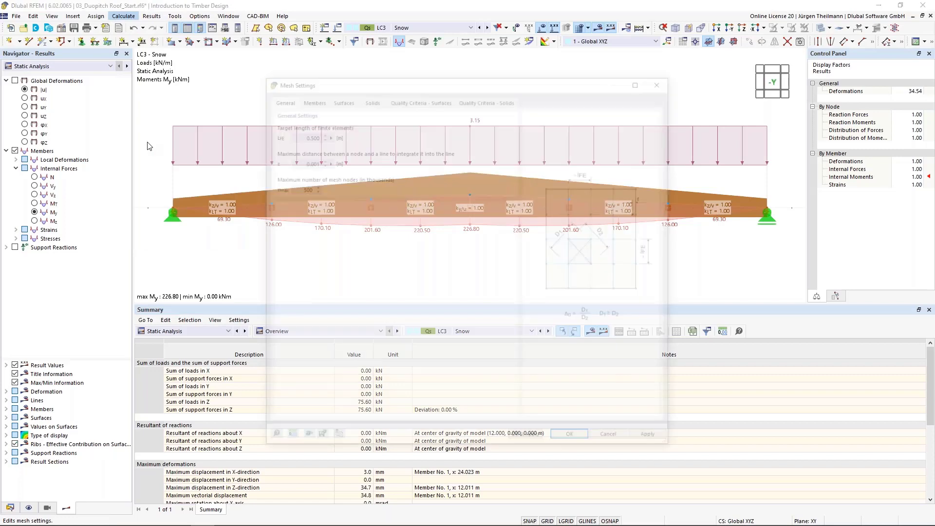
left_click(308, 98)
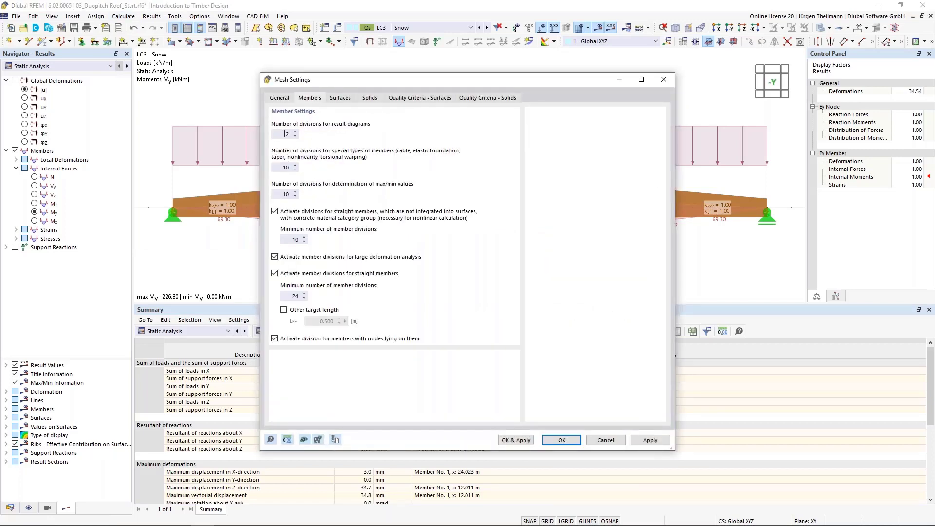
type("24")
left_click(571, 444)
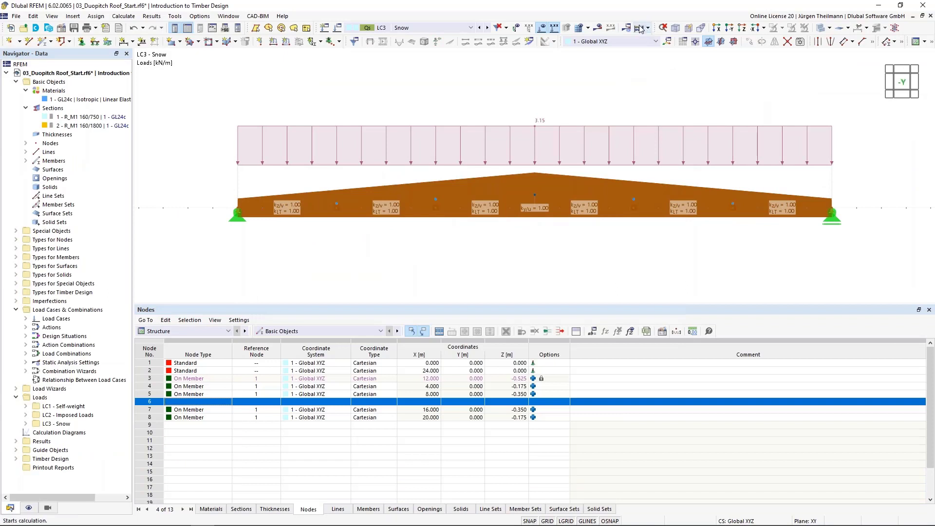
left_click(640, 29)
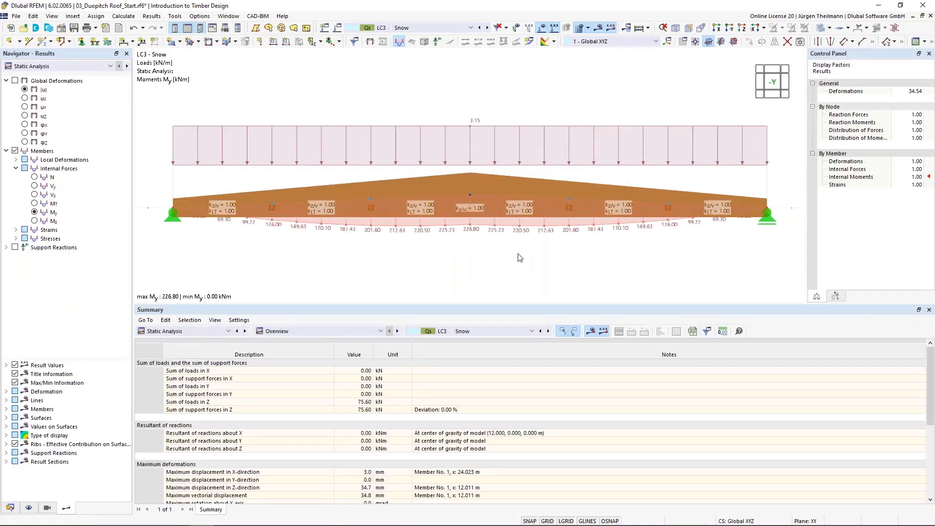
Step: Show the timber design ratios on members and examine the cut-to-grain angle in the details of design check SP4111
left_click(230, 331)
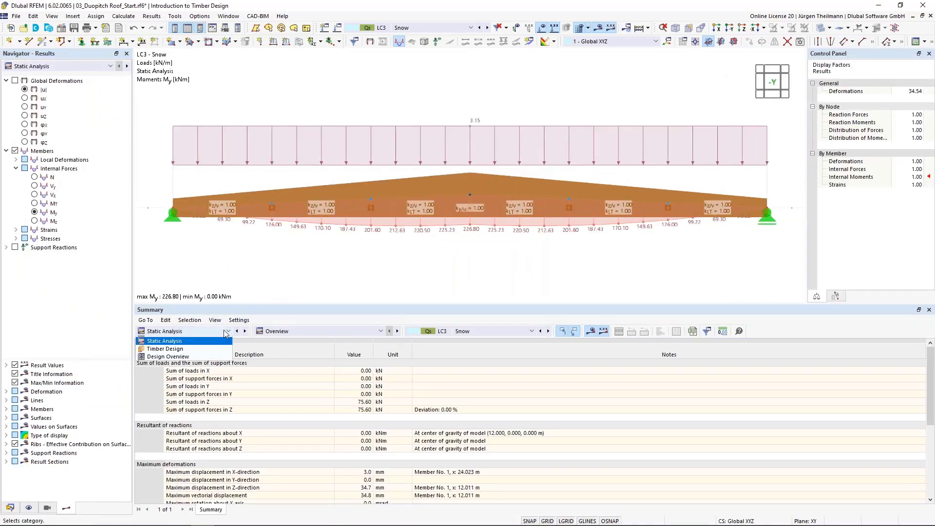
left_click(213, 403)
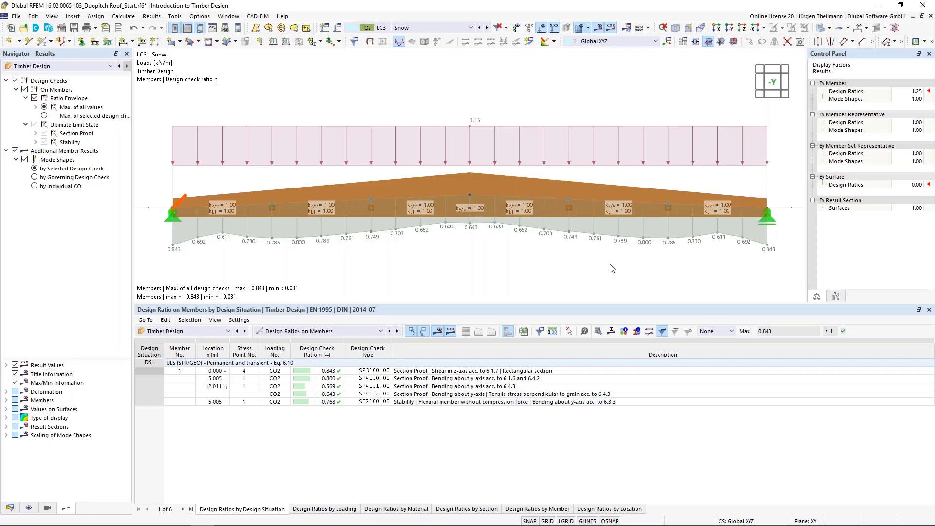
left_click(522, 387)
double_click(522, 387)
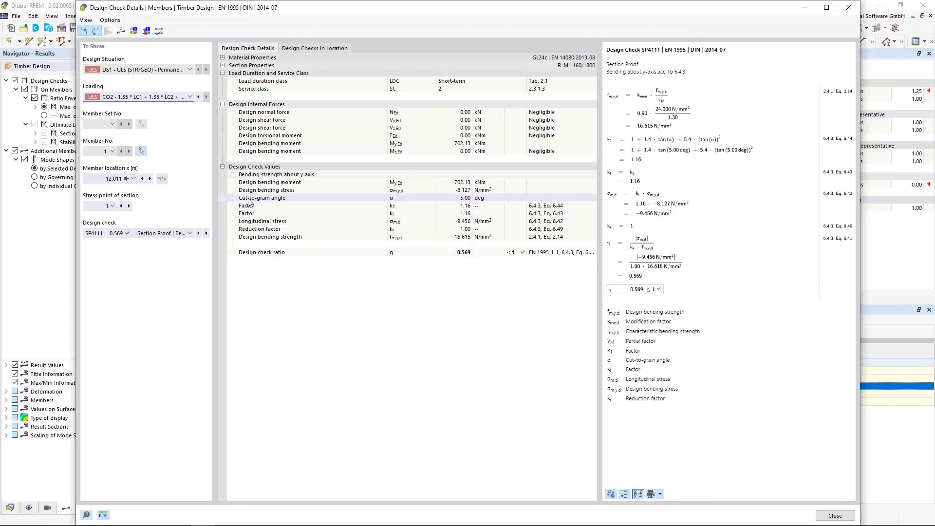
left_click(496, 197)
left_click(823, 517)
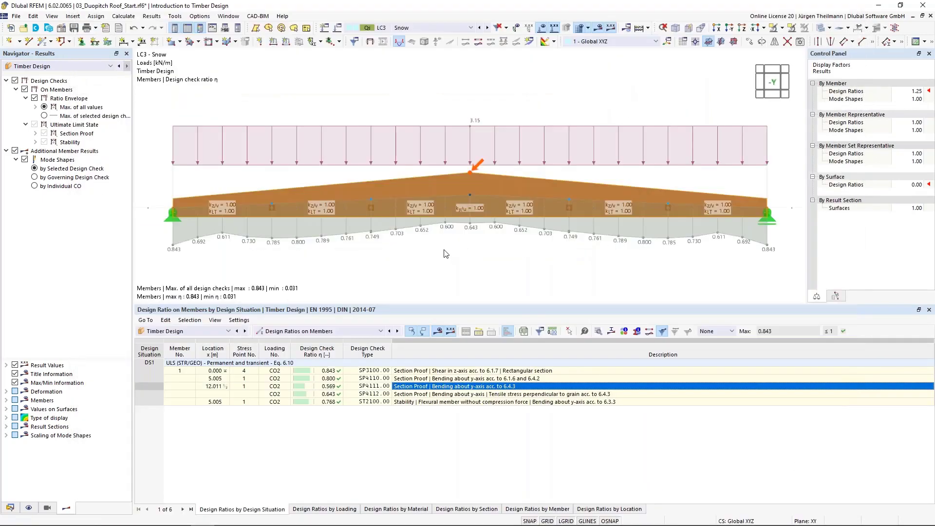
Step: Save the duopitch roof model
scroll(444, 254, "down", 1)
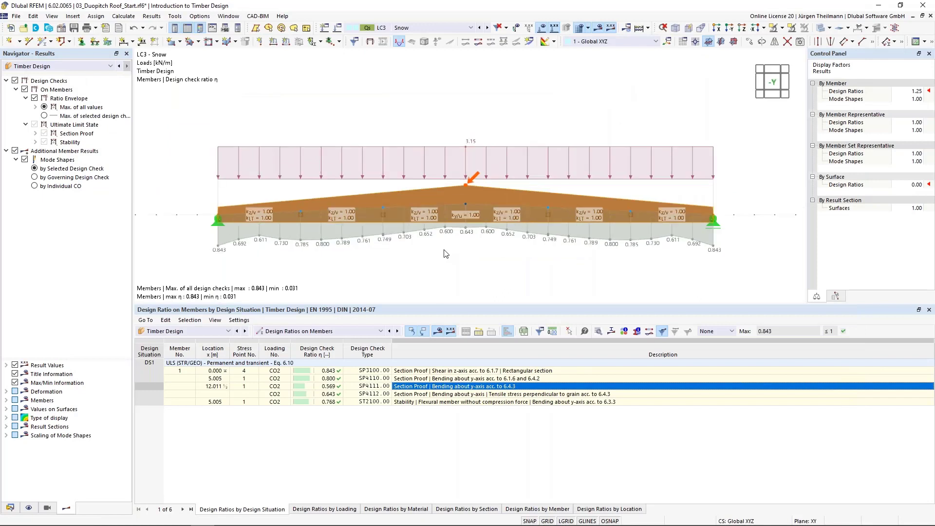
left_click(75, 29)
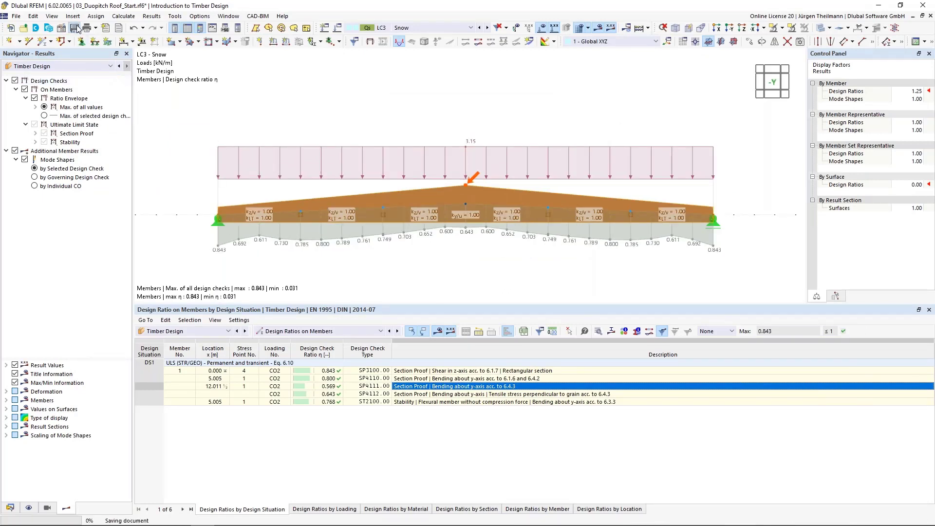
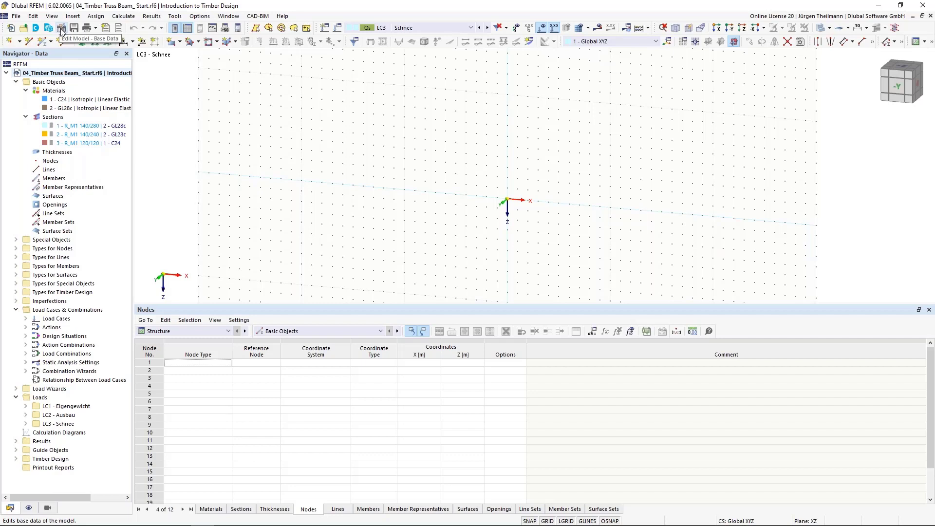
Step: Review the timber truss beam model's base data, covering the member representatives option and which member properties the representatives wizard considers
left_click(62, 30)
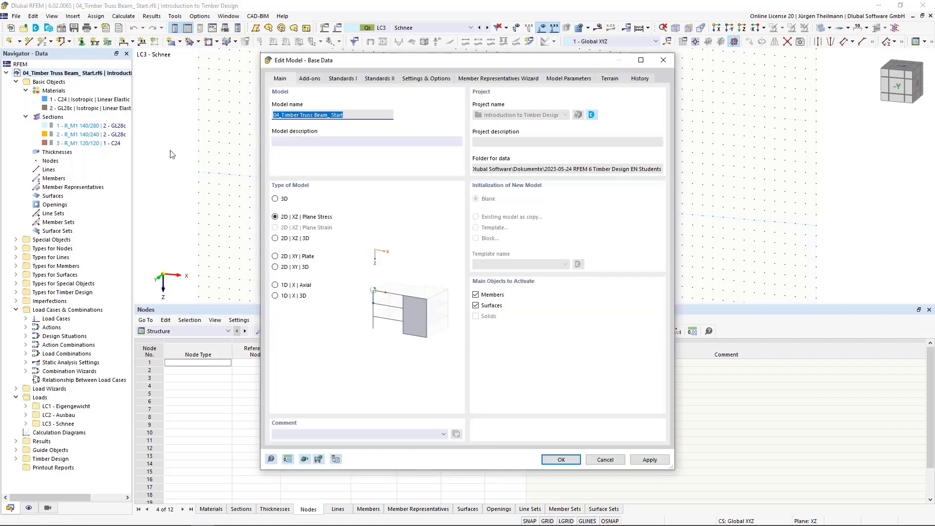
left_click(420, 81)
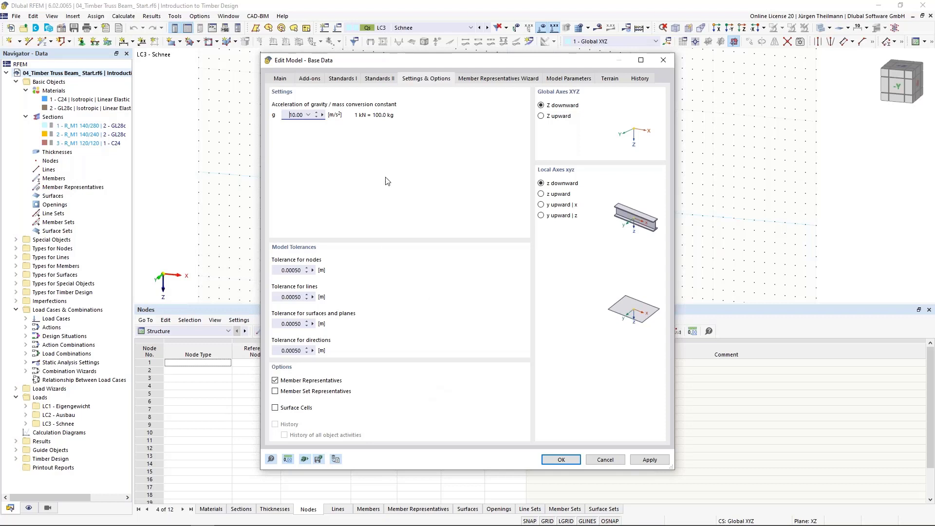
left_click(482, 79)
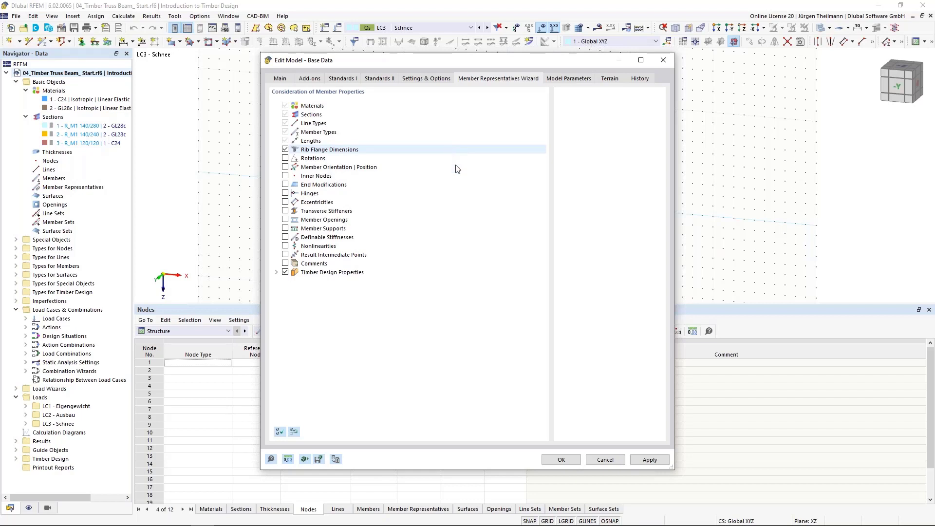
left_click(561, 460)
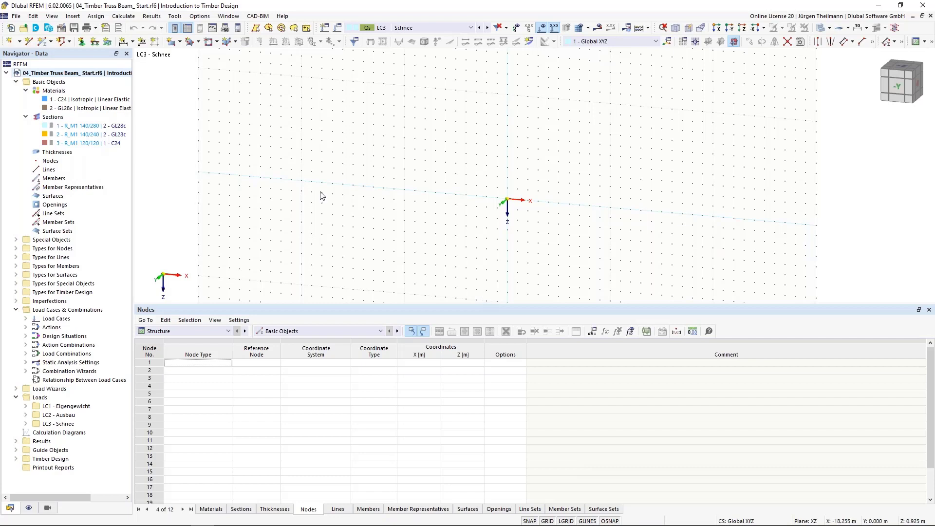
Step: Draw a single beam member with section R_M1 140/280 in GL28c from the origin to X 24 m, Z 0 m
left_click(44, 44)
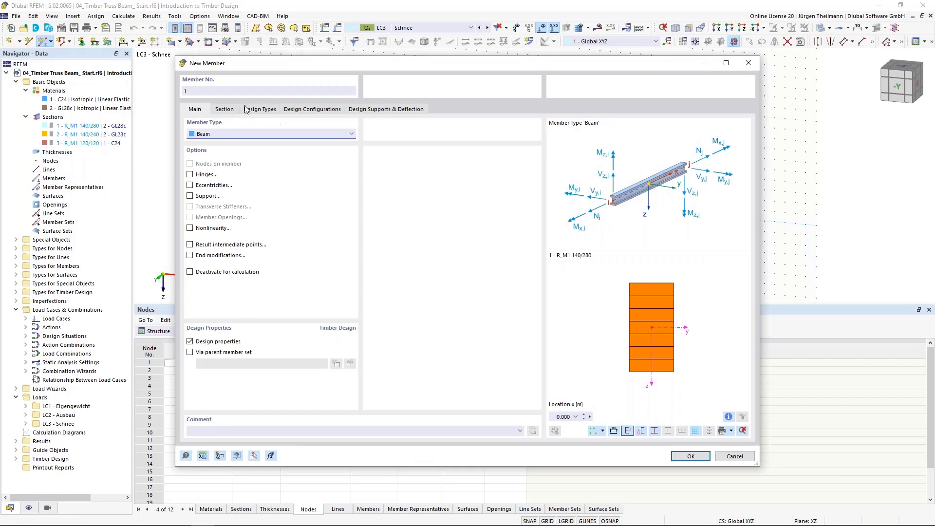
left_click(224, 110)
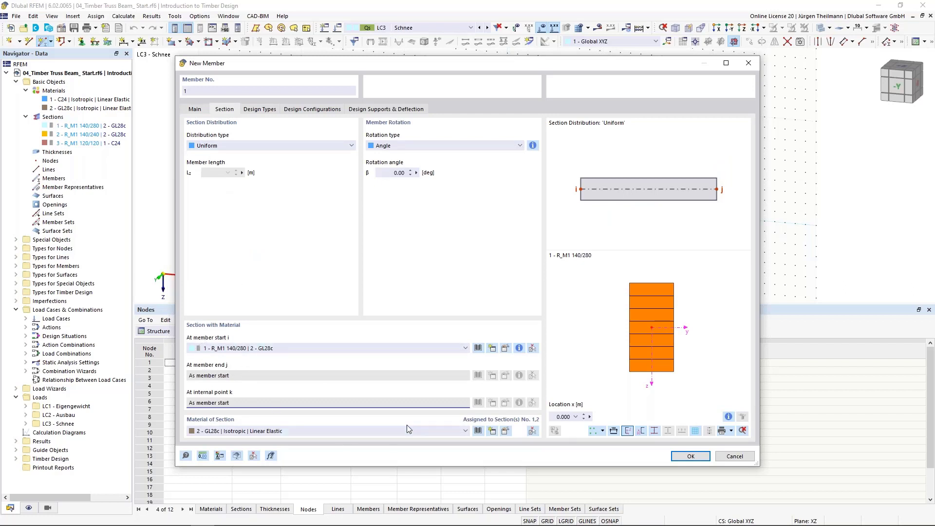
left_click(216, 432)
left_click(217, 432)
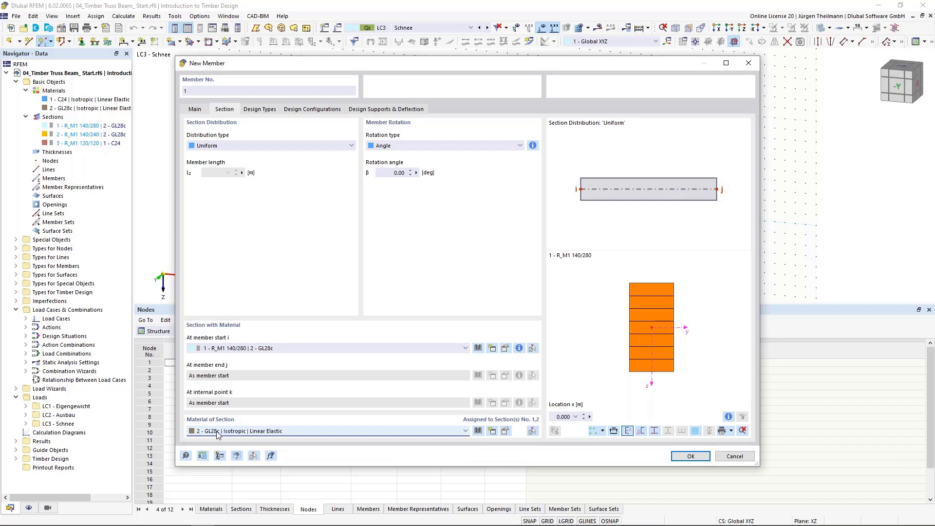
left_click(702, 458)
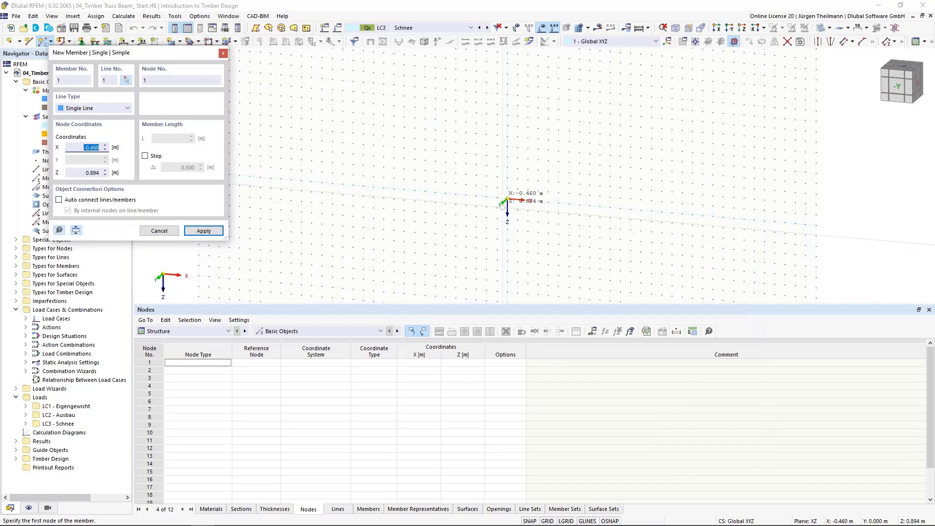
left_click(506, 199)
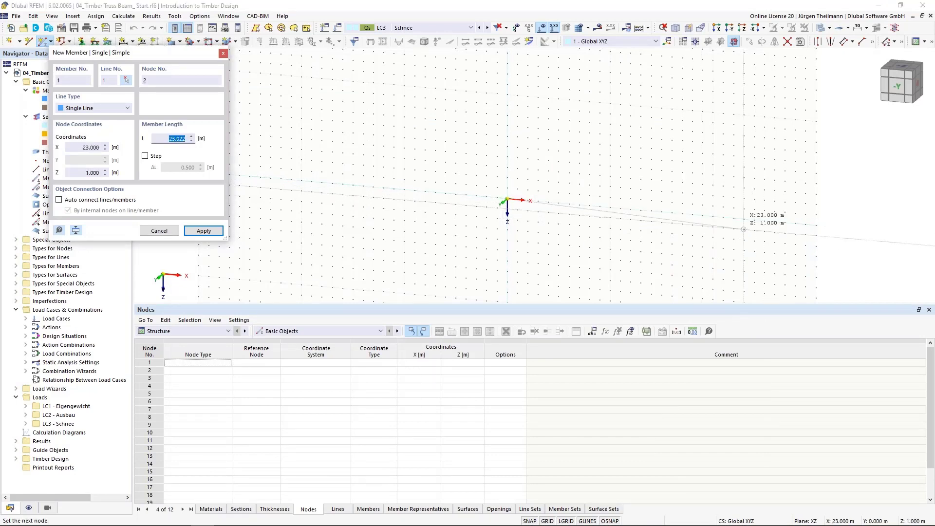
left_click(754, 220)
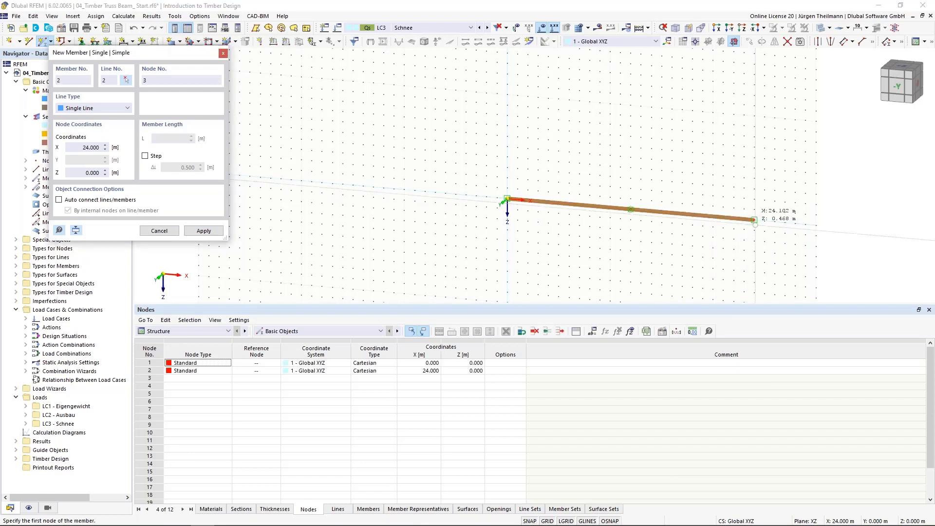
Step: Switch to the -Y view and divide the horizontal beam using one intermediate node
left_click(897, 86)
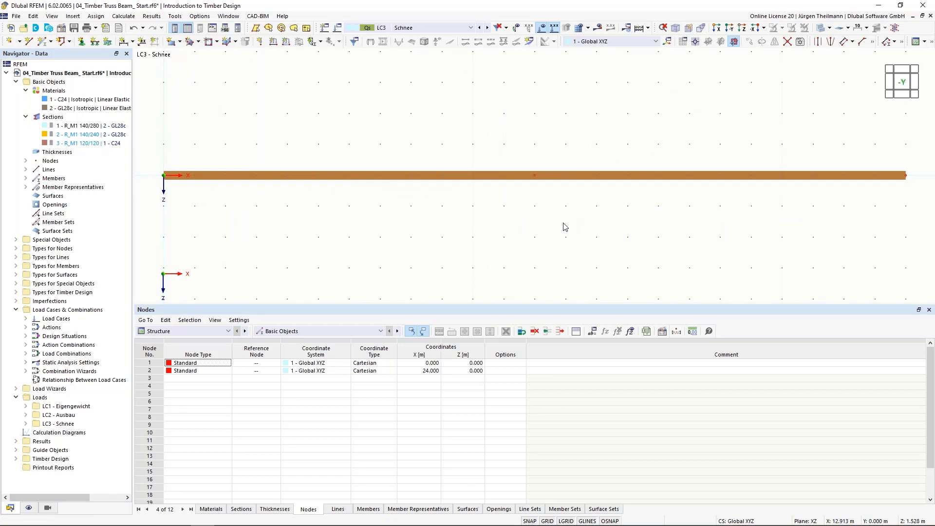
scroll(564, 227, "down", 1)
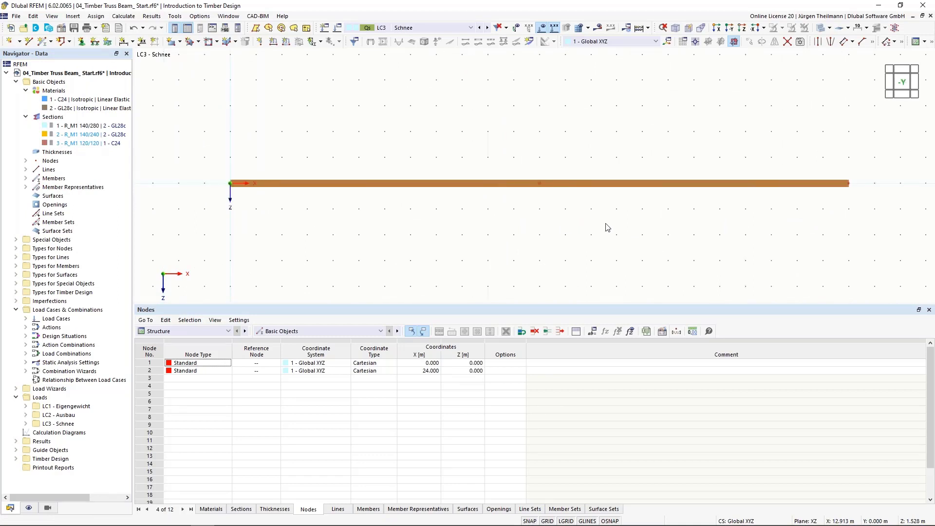
right_click(571, 186)
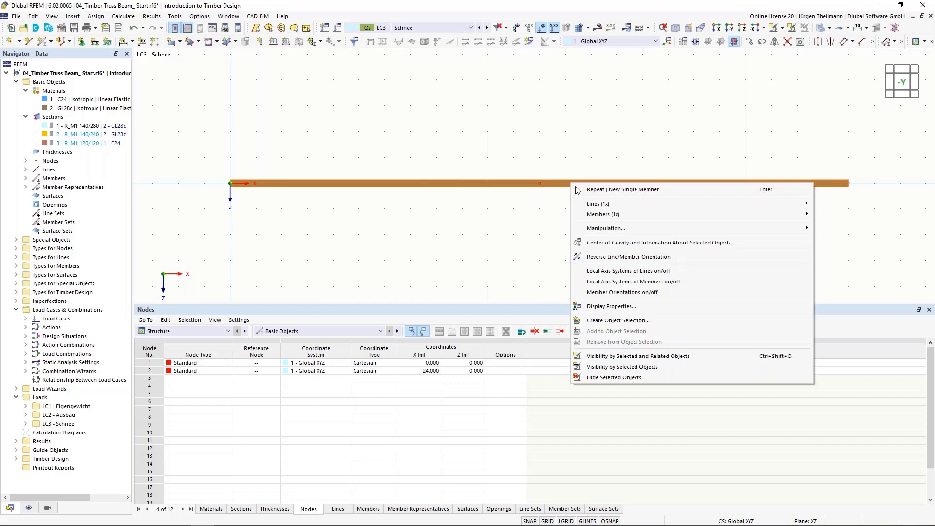
mouse_move(603, 216)
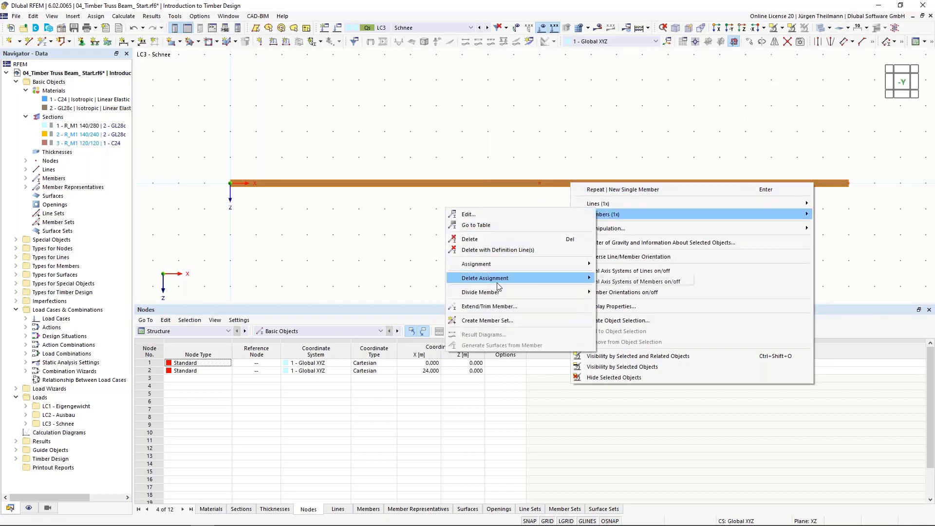
mouse_move(514, 294)
left_click(626, 302)
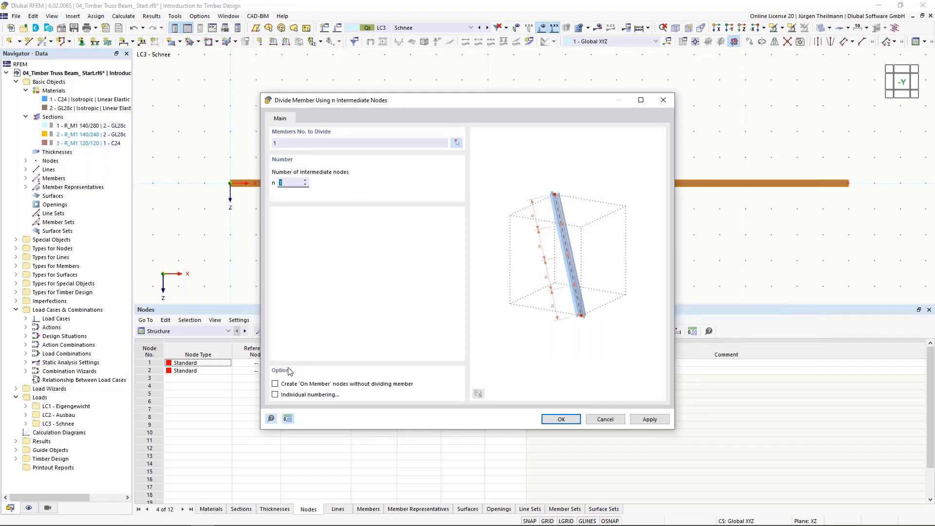
left_click(561, 420)
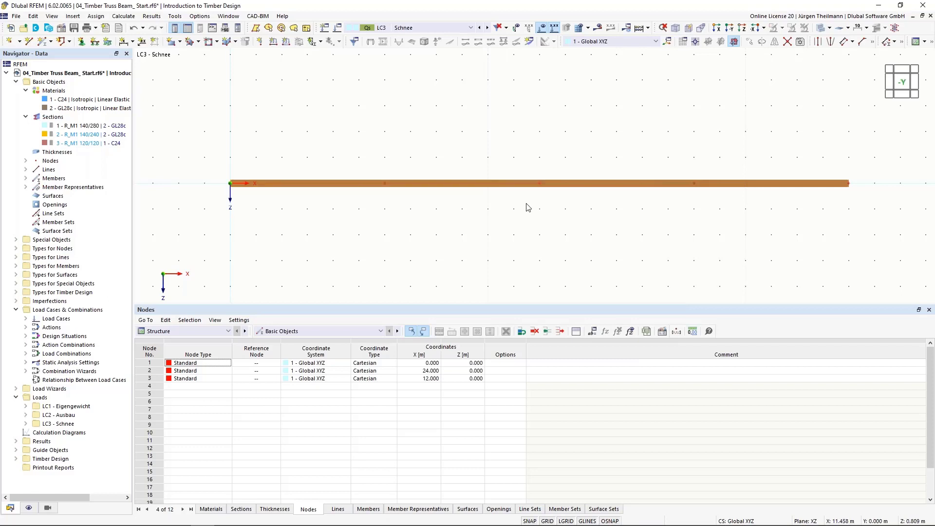
Step: Move the beam's middle node by -1.8 m in Z, without creating a copy, to form the ridge
left_click_drag(524, 163, 565, 212)
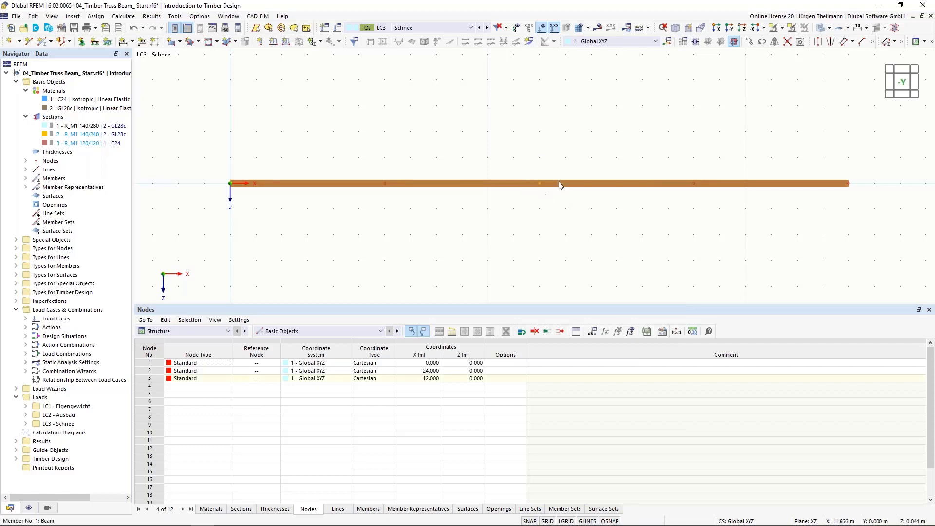
left_click(750, 42)
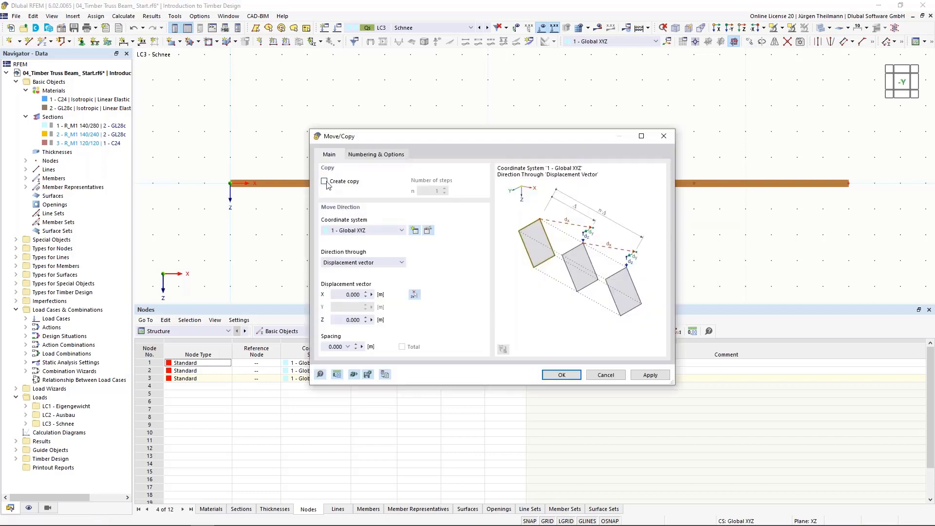
left_click(346, 319)
type("-1,")
key("Delete")
key("Delete")
key("Delete")
key("Delete")
key("Delete")
type("8")
left_click(559, 375)
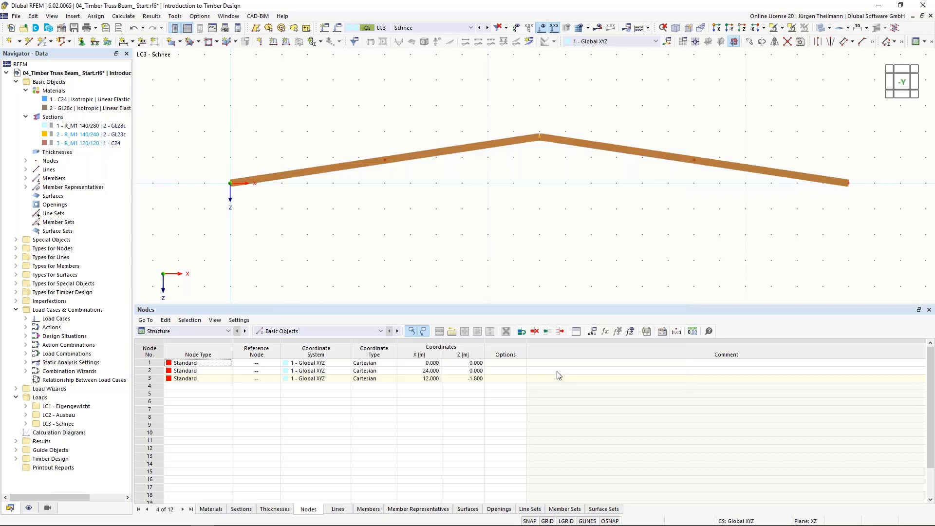
Step: Examine the ridge joint and the member representative information on both inclined top chord members
scroll(555, 220, "down", 1)
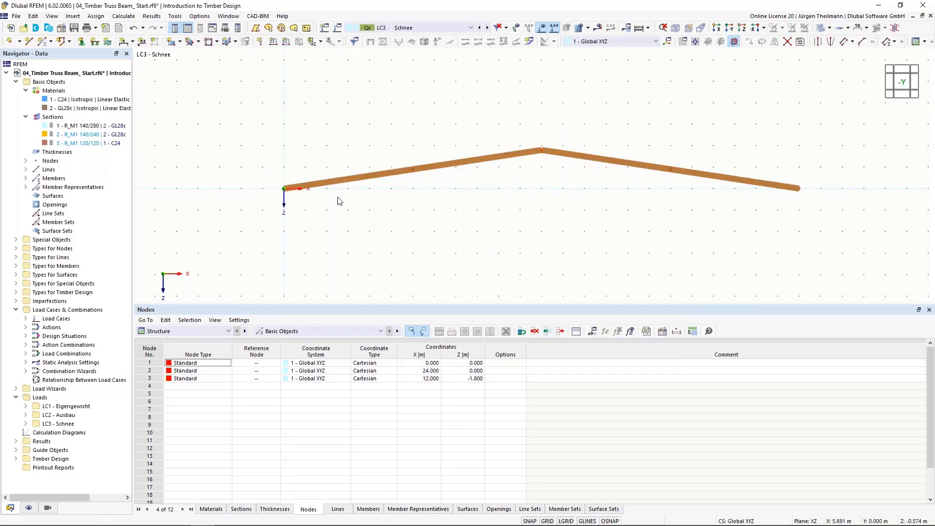
scroll(536, 151, "up", 2)
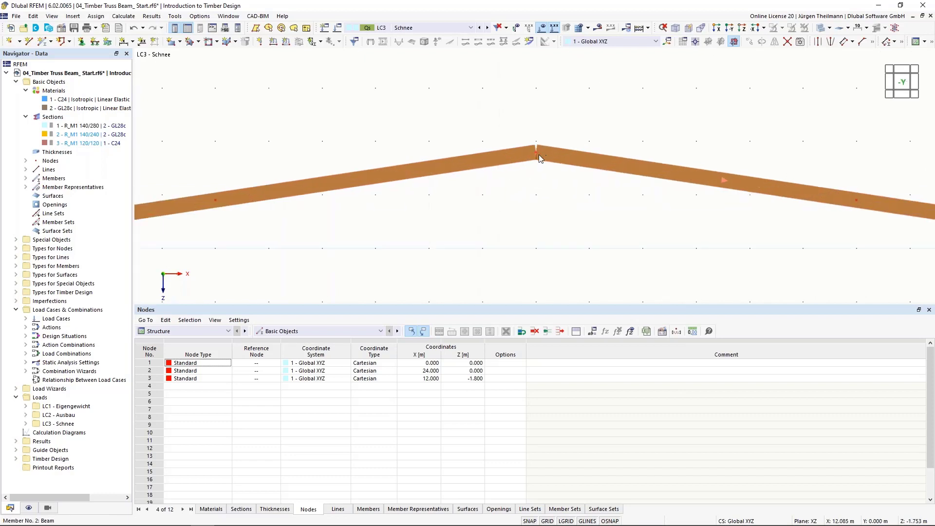
scroll(539, 154, "down", 1)
scroll(539, 153, "down", 2)
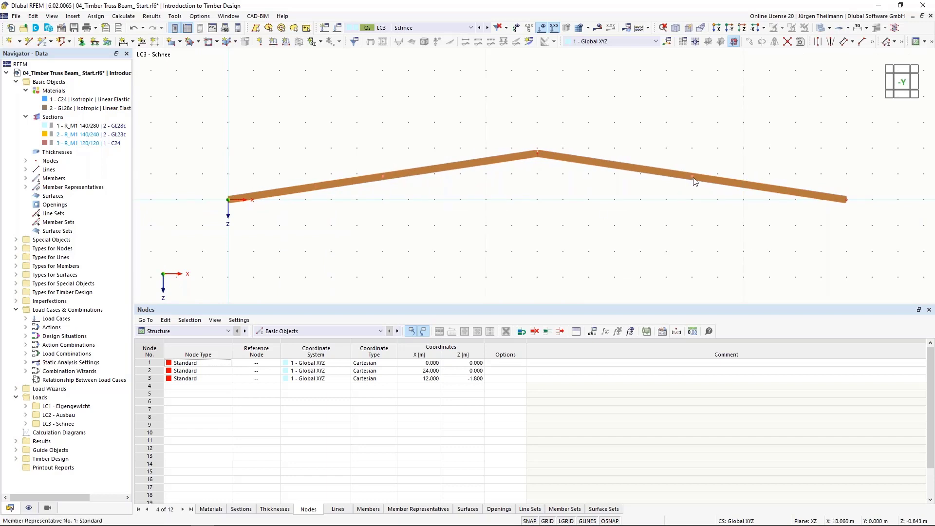
mouse_move(384, 181)
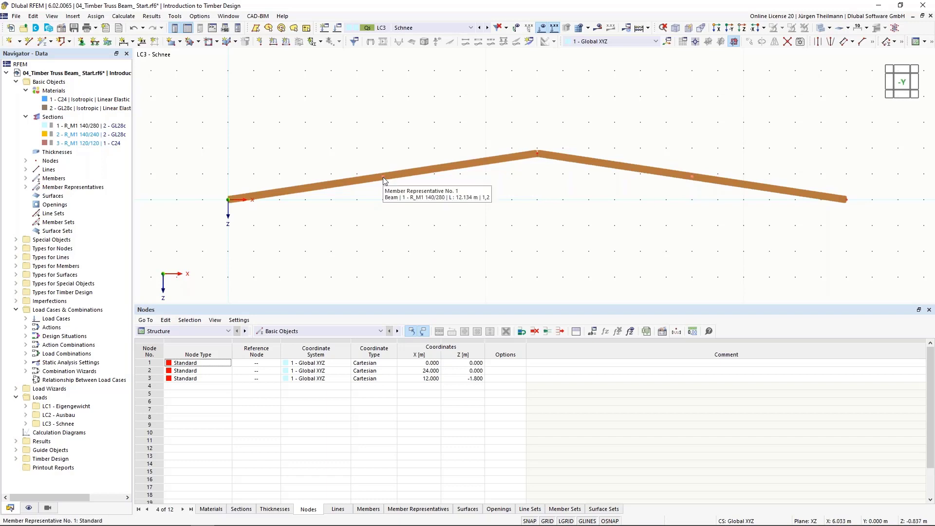
mouse_move(695, 183)
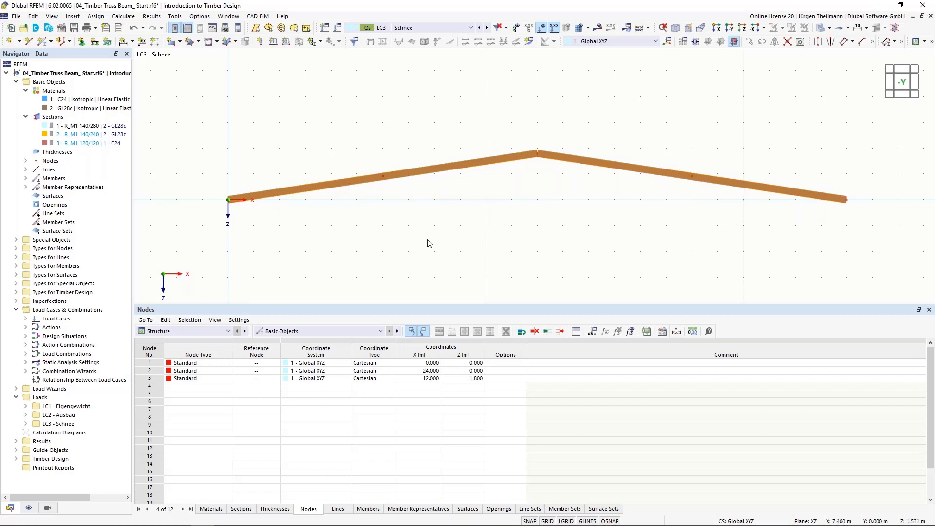
Step: Draw the horizontal bottom chord as a Beam member with section R_M1 140/240 in GL28c between the two eaves nodes
scroll(430, 242, "down", 1)
middle_click_drag(460, 249, 438, 226)
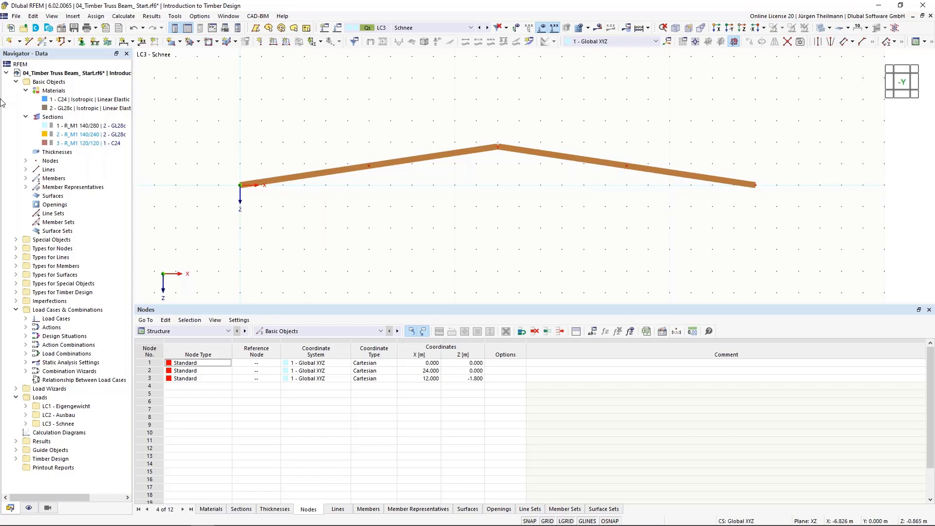
left_click(41, 45)
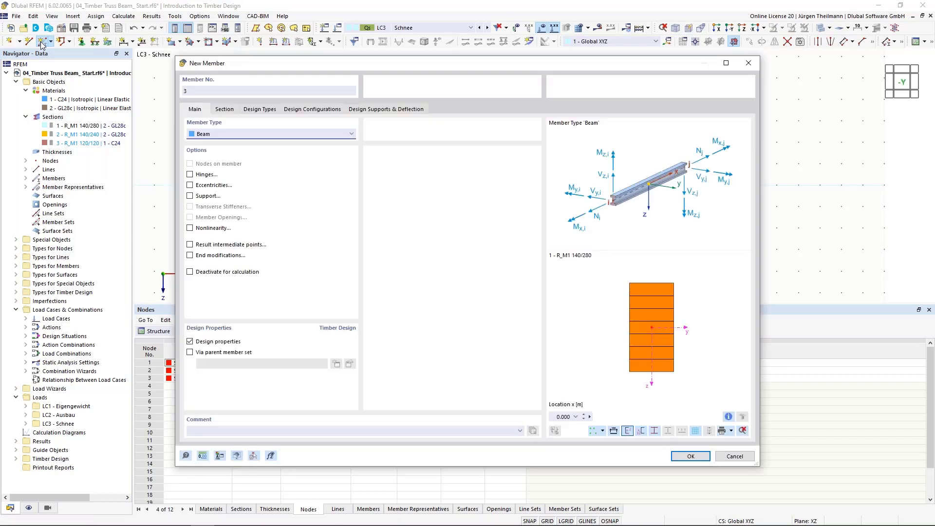
left_click(225, 109)
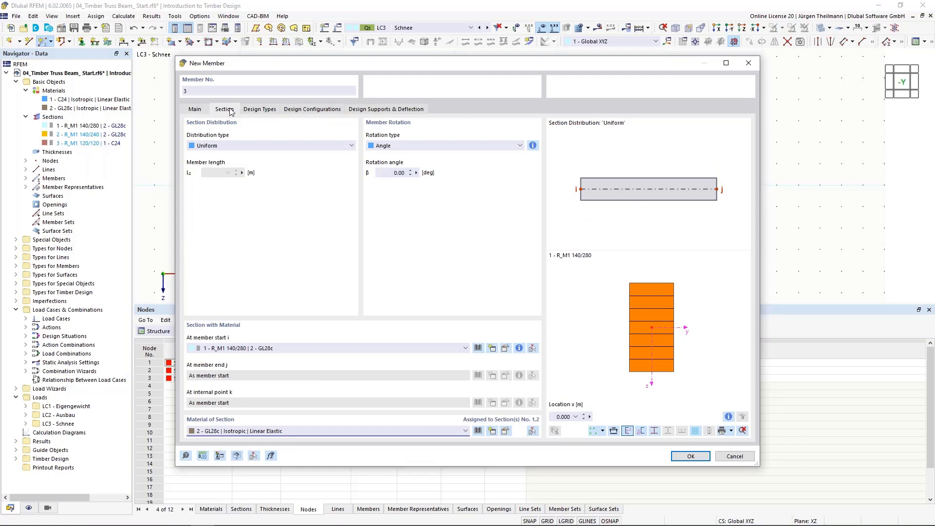
left_click(271, 348)
left_click(271, 367)
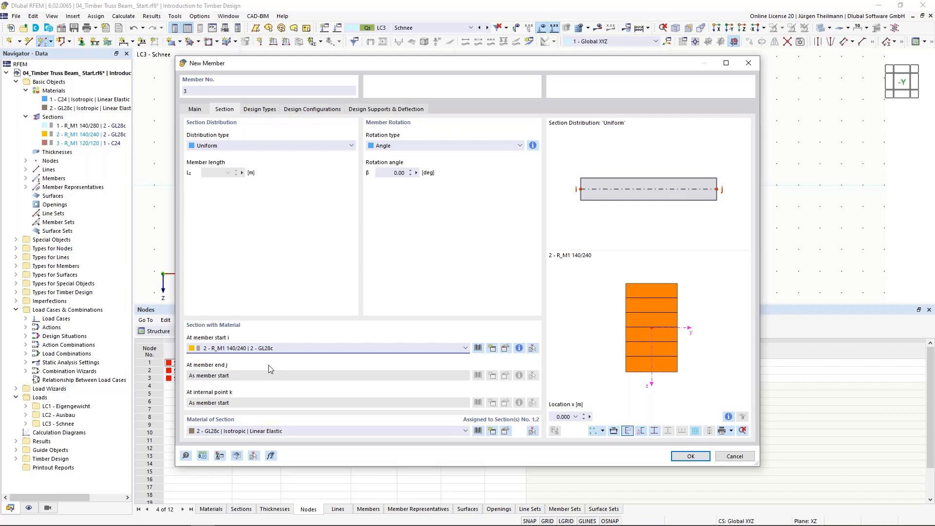
left_click(691, 457)
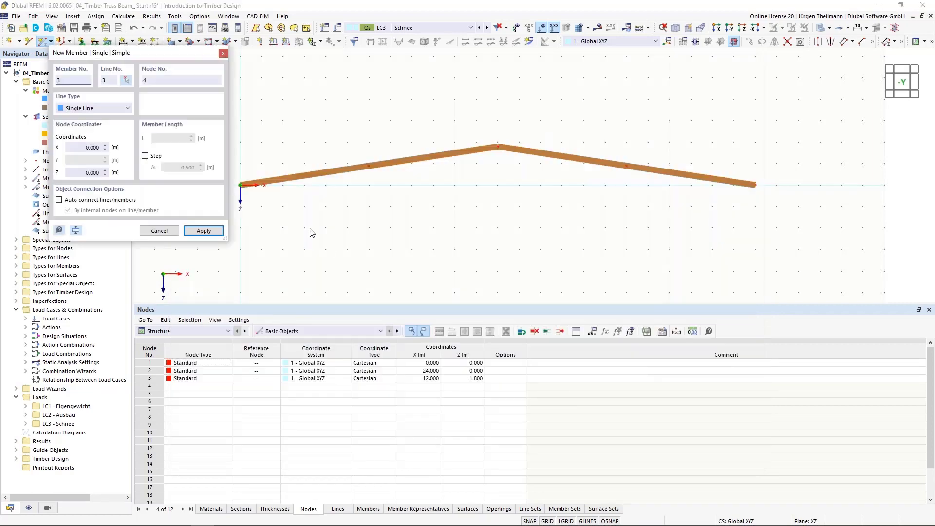
left_click(240, 185)
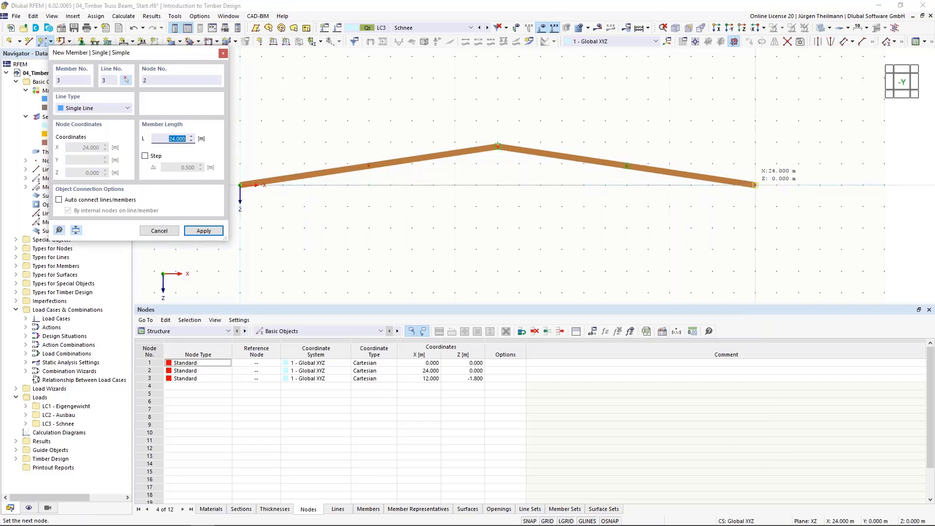
left_click(755, 185)
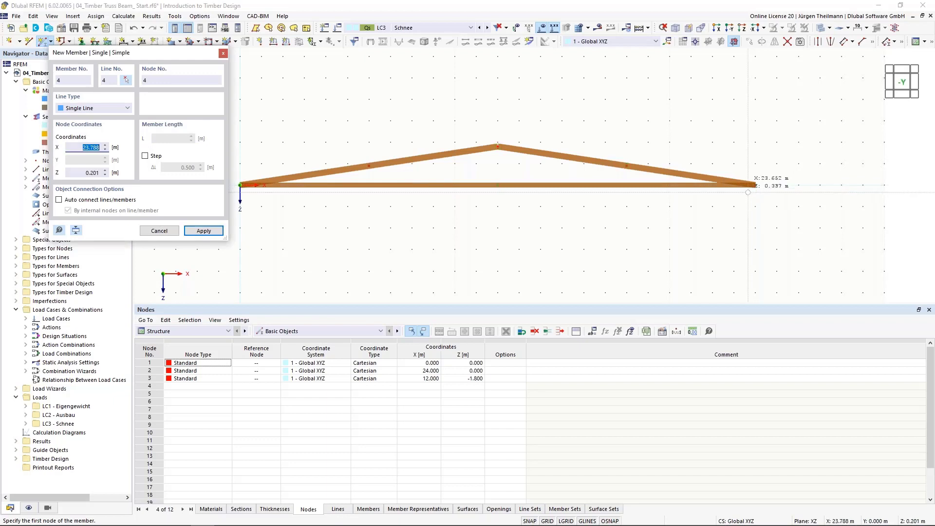
key("Escape")
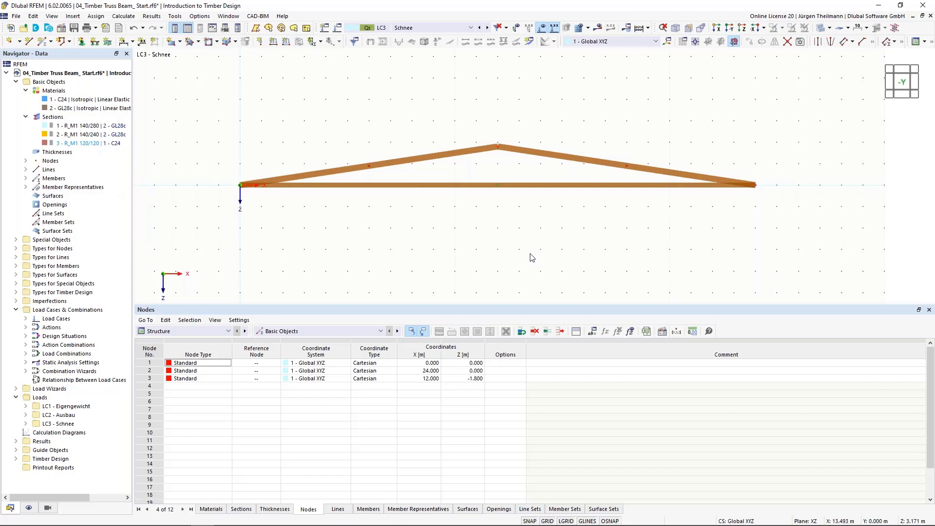
Step: Assign a new member hinge with φy released in local xyz to the ridge end j of the first top chord member
double_click(476, 154)
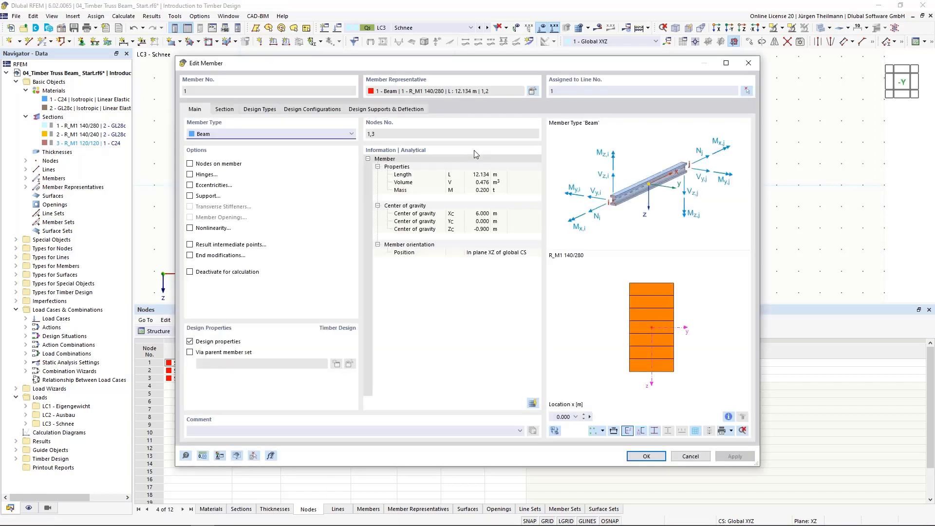
left_click(190, 175)
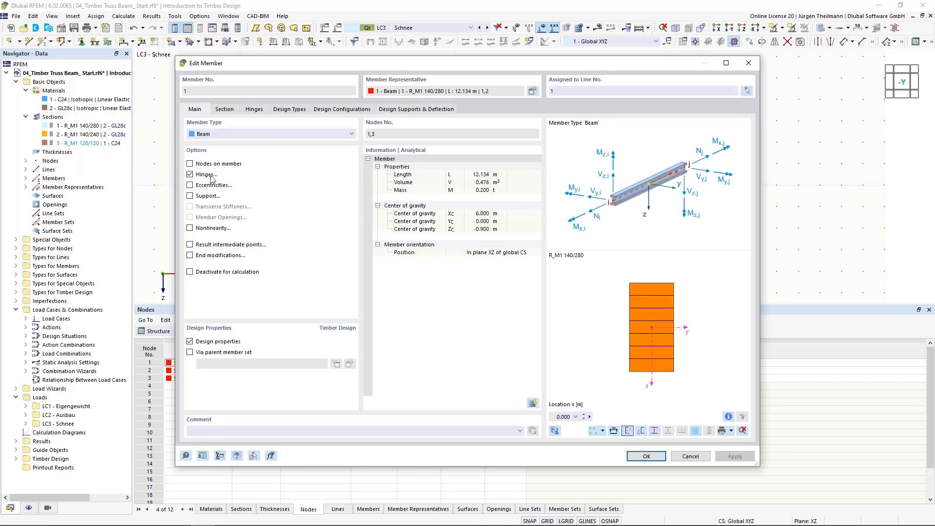
left_click(254, 109)
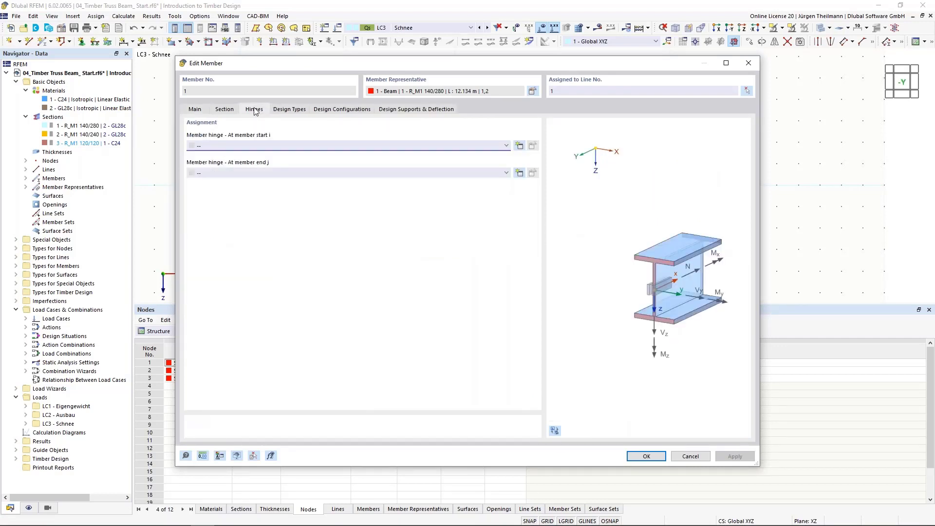
left_click(519, 174)
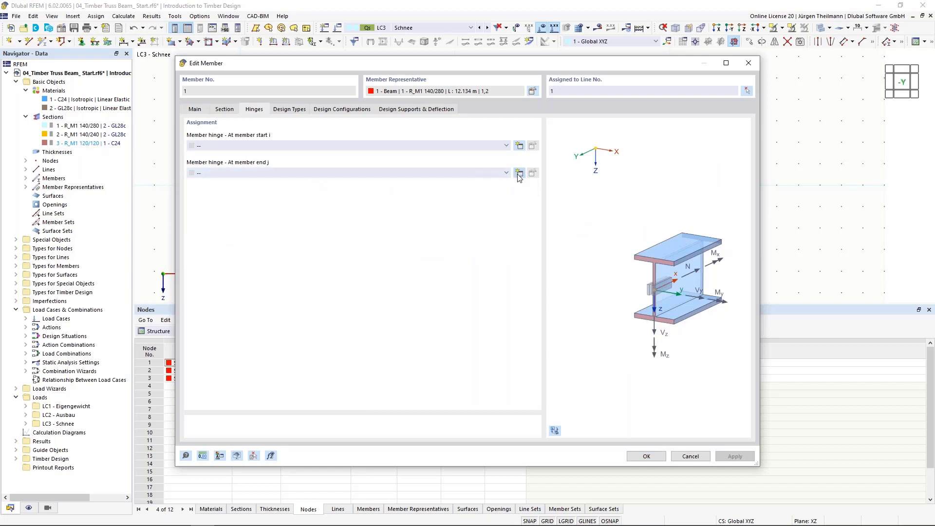
left_click(519, 176)
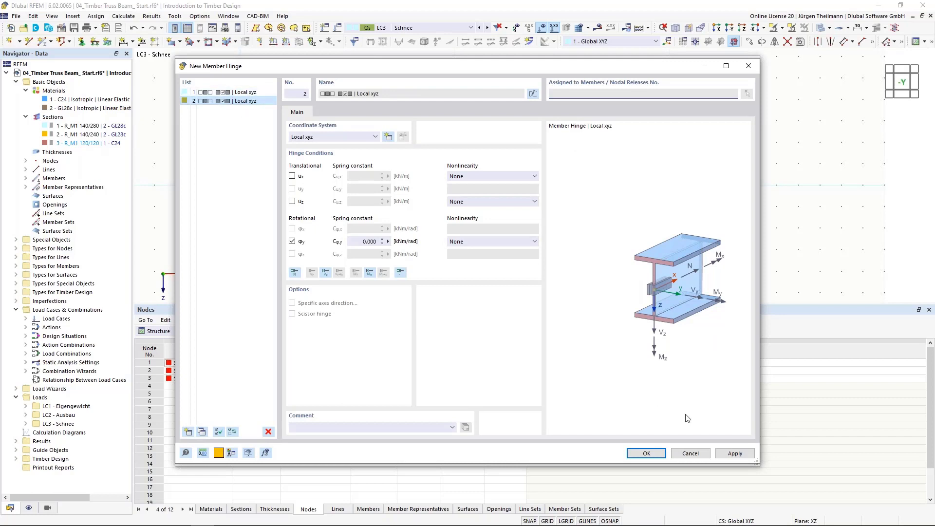
left_click(658, 455)
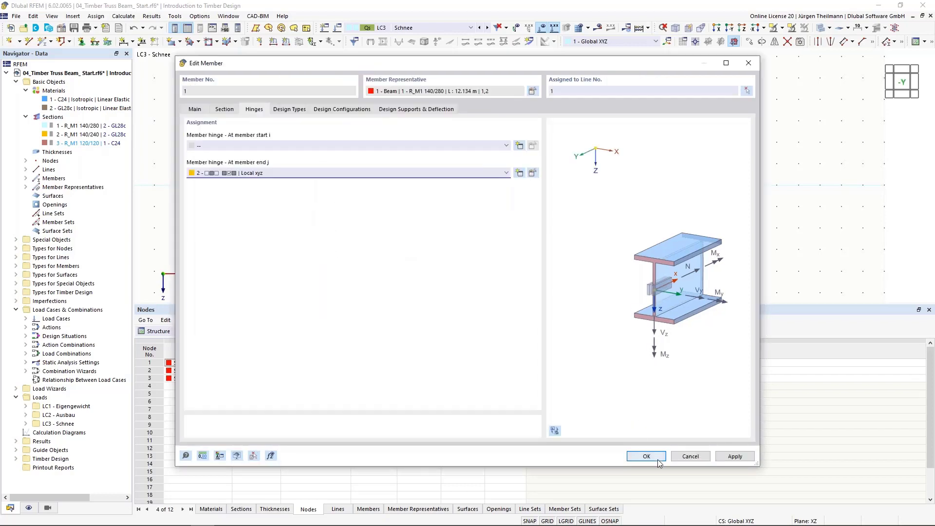
left_click(646, 457)
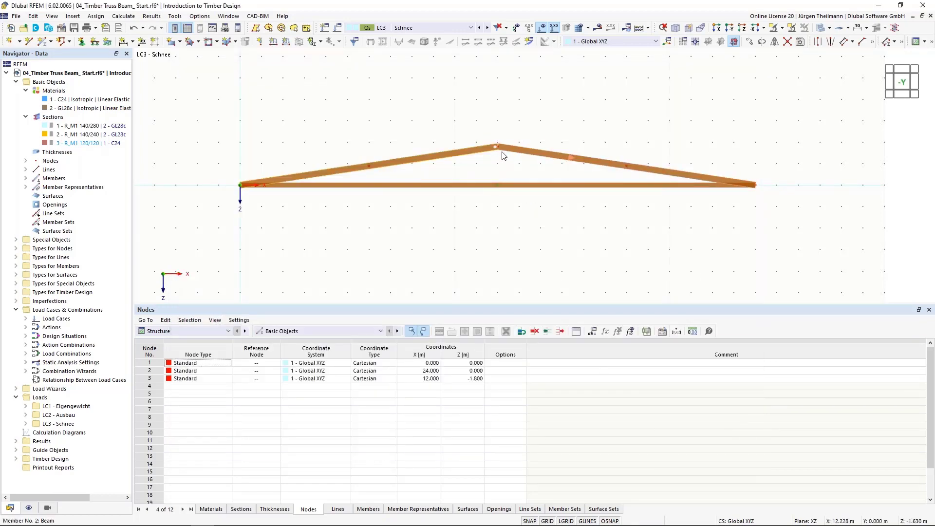
Step: Divide all three chord members using 2 intermediate nodes, creating 'On Member' nodes without dividing the members
scroll(504, 155, "up", 3)
scroll(485, 158, "down", 2)
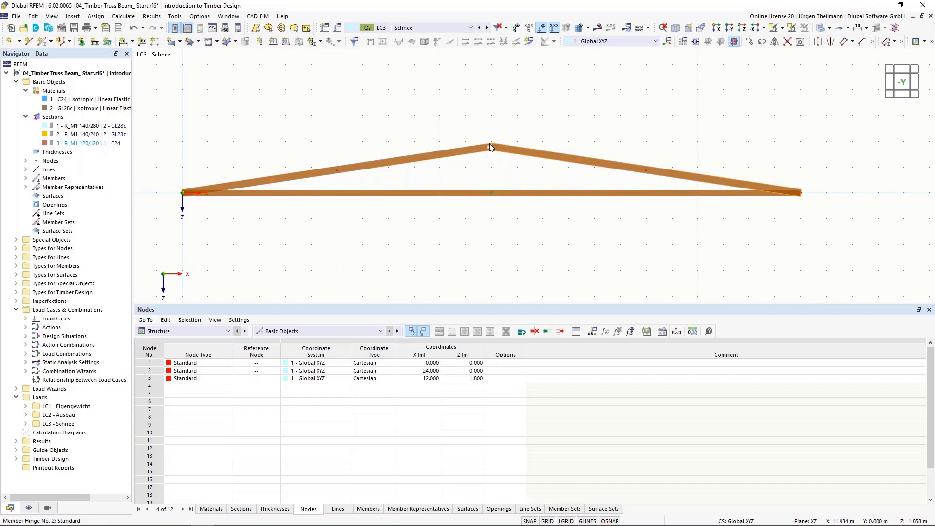
scroll(490, 143, "up", 2)
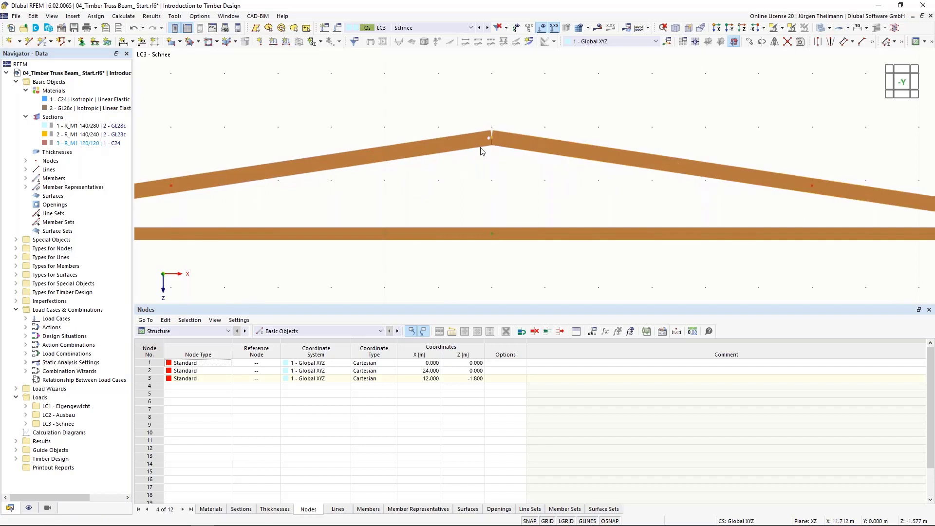
scroll(479, 176, "down", 2)
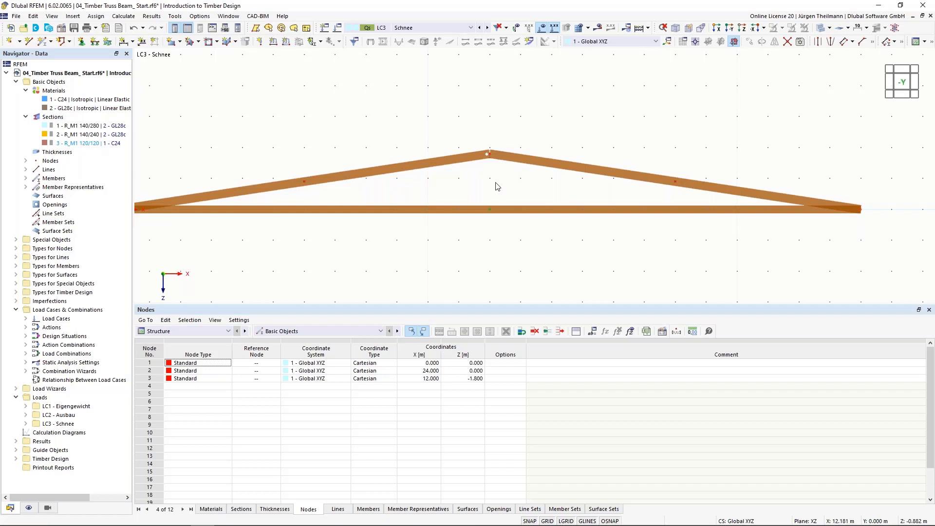
scroll(496, 187, "down", 1)
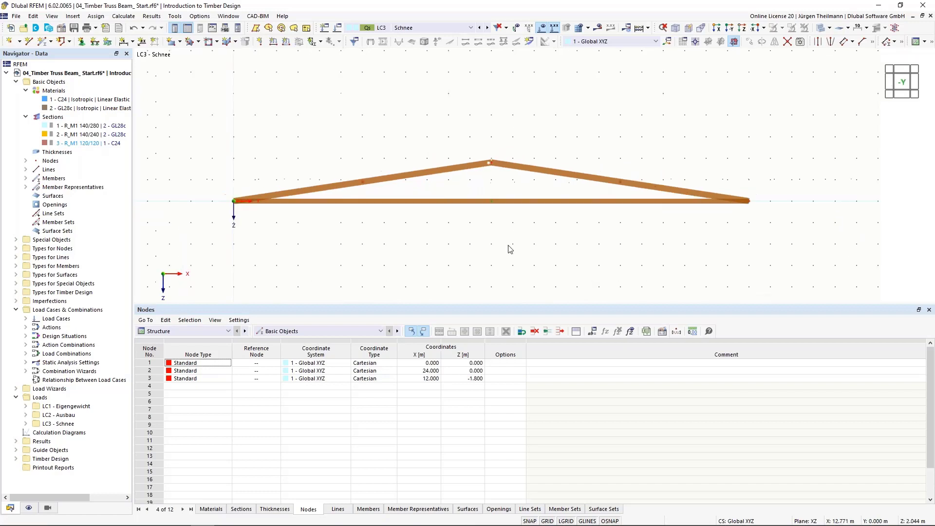
left_click_drag(643, 275, 364, 132)
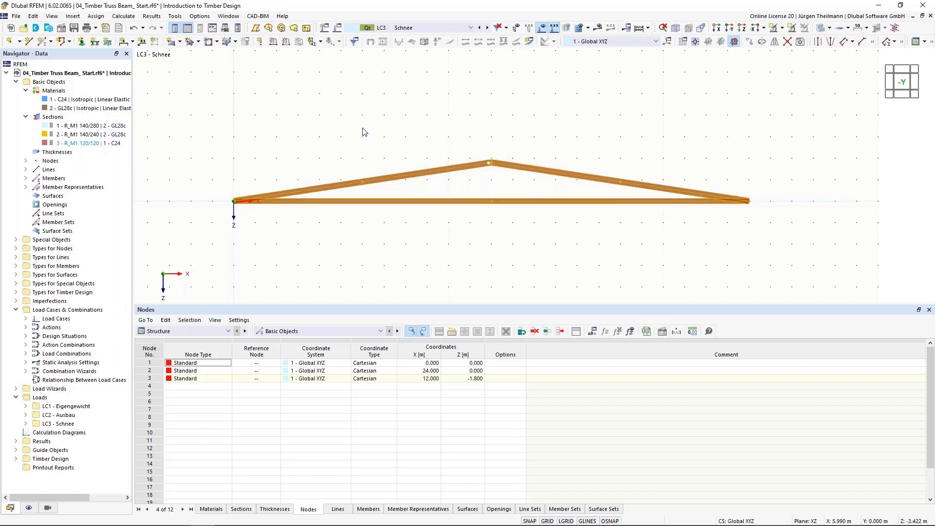
right_click(416, 176)
mouse_move(510, 214)
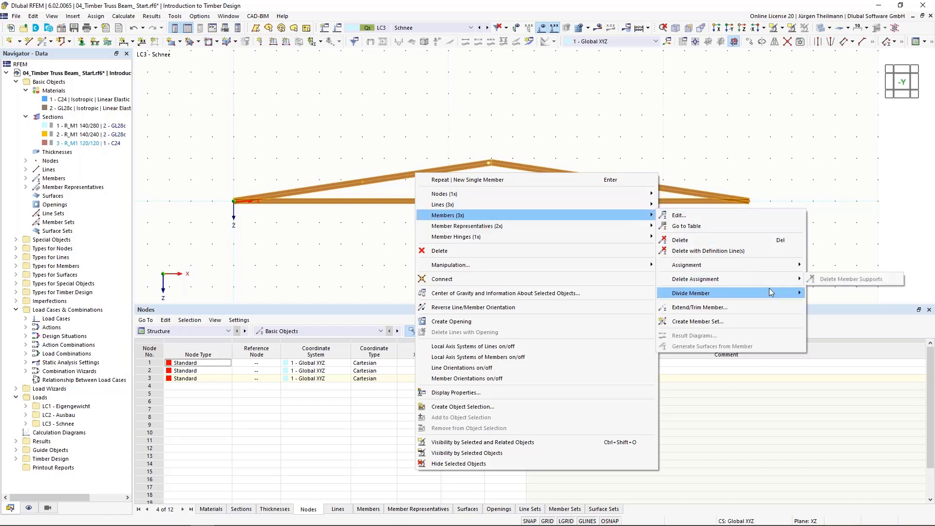
mouse_move(770, 292)
left_click(845, 307)
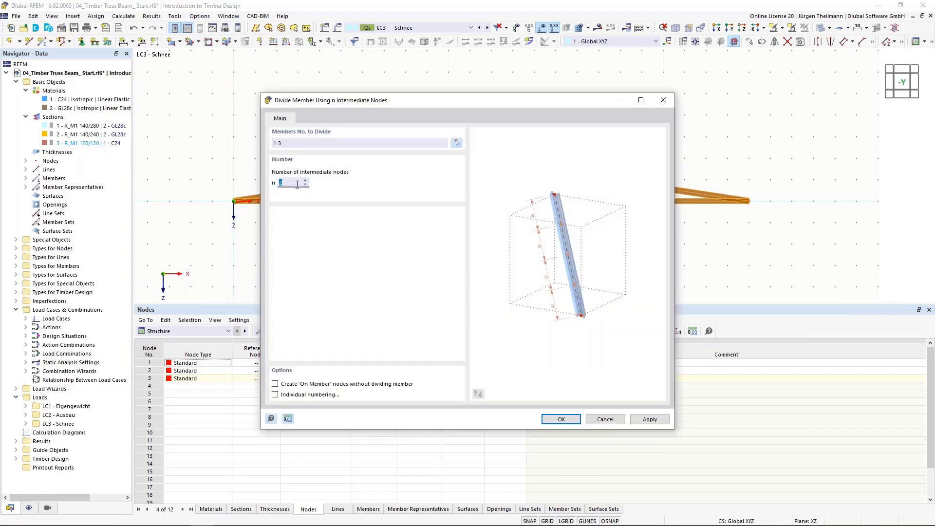
type("2")
left_click(275, 384)
left_click(555, 422)
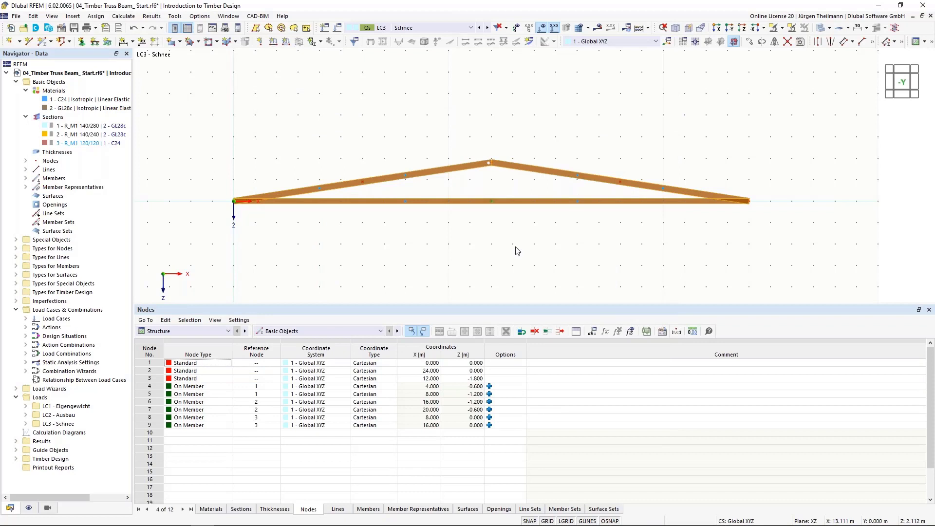
Step: Set up a new single member of type Truss with section R_M1 120/120 in C24 for the web members
scroll(517, 251, "up", 1)
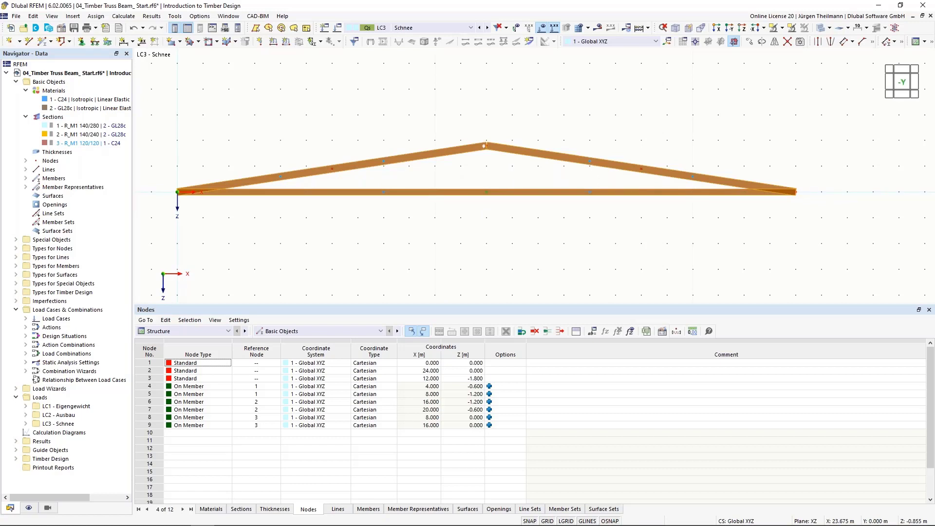
left_click(44, 43)
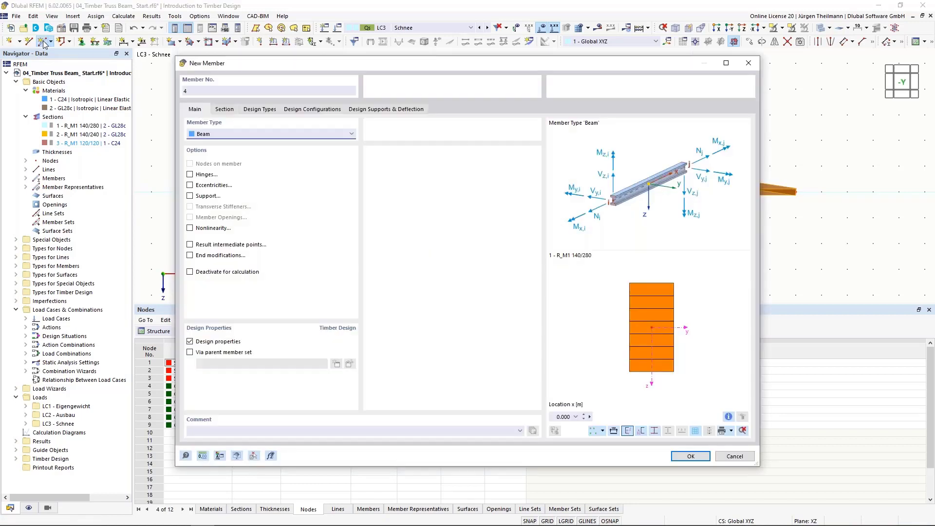
left_click(200, 134)
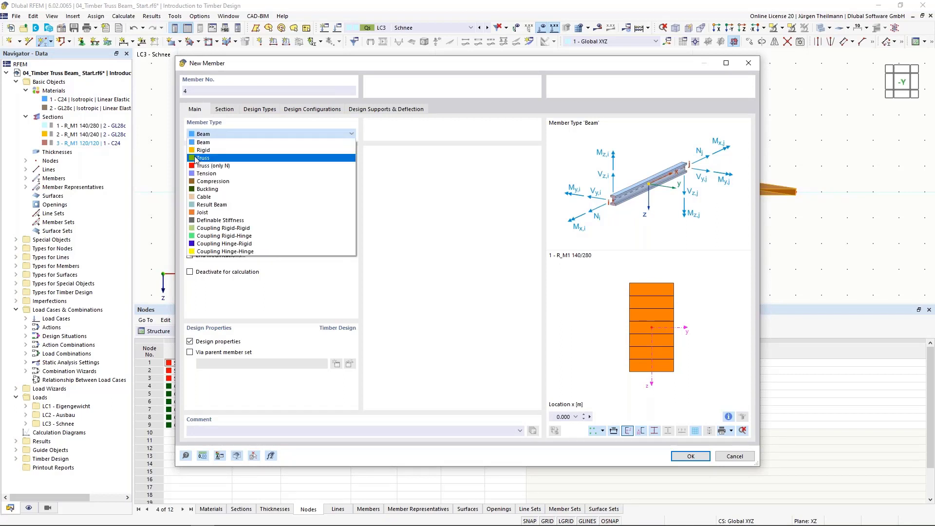
left_click(200, 158)
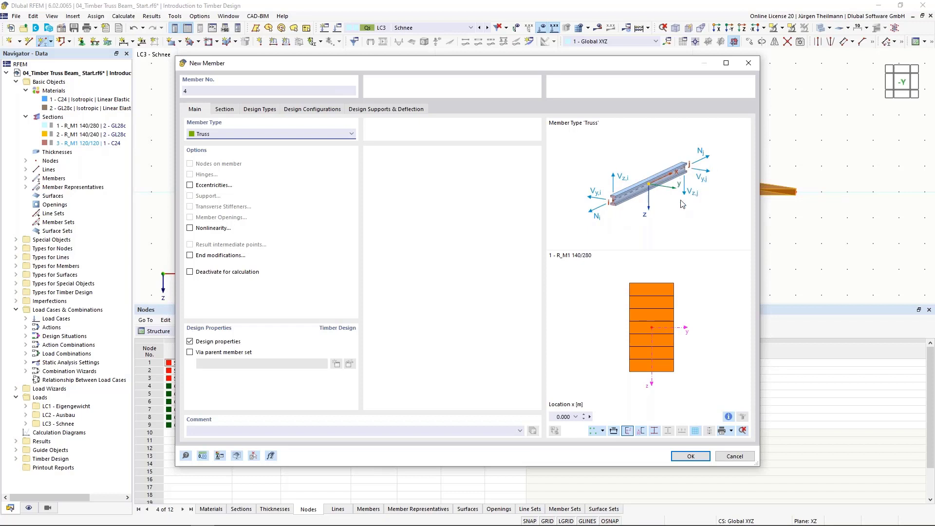
left_click(225, 109)
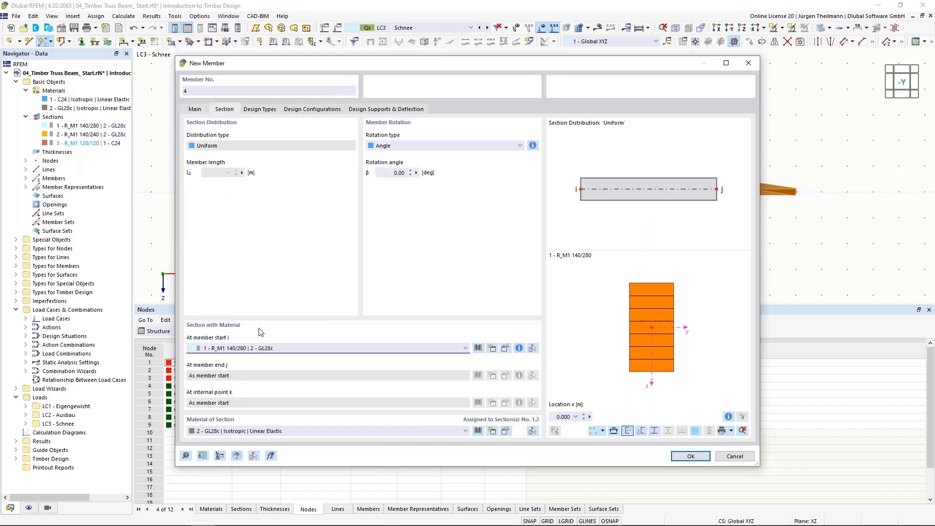
left_click(293, 349)
left_click(294, 372)
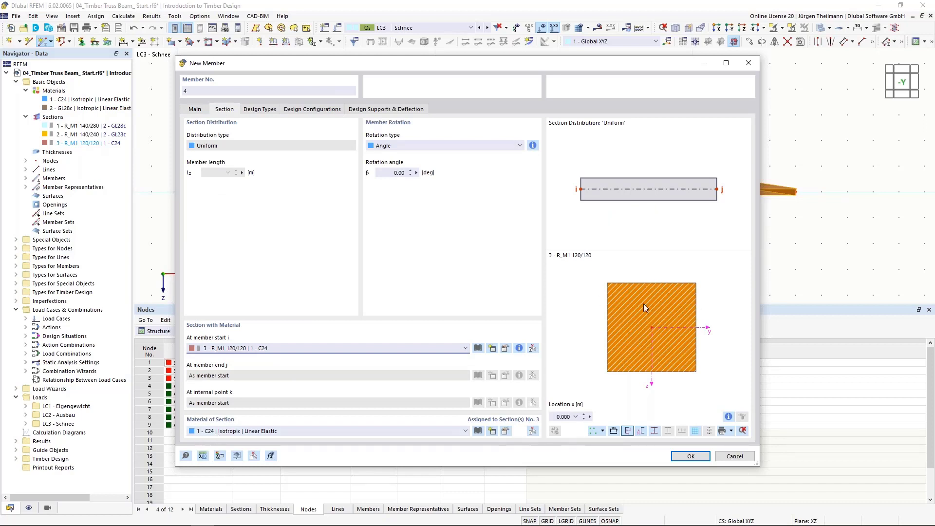
left_click(680, 458)
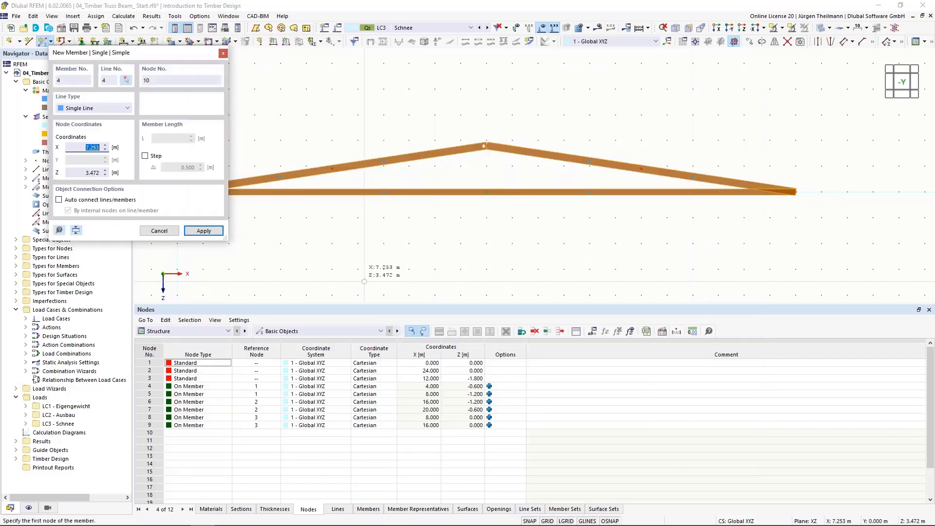
Step: Draw three web members linking the bottom chord node at X 8 m with the top chord nodes at X 4 m, X 8 m and the ridge
left_click(383, 192)
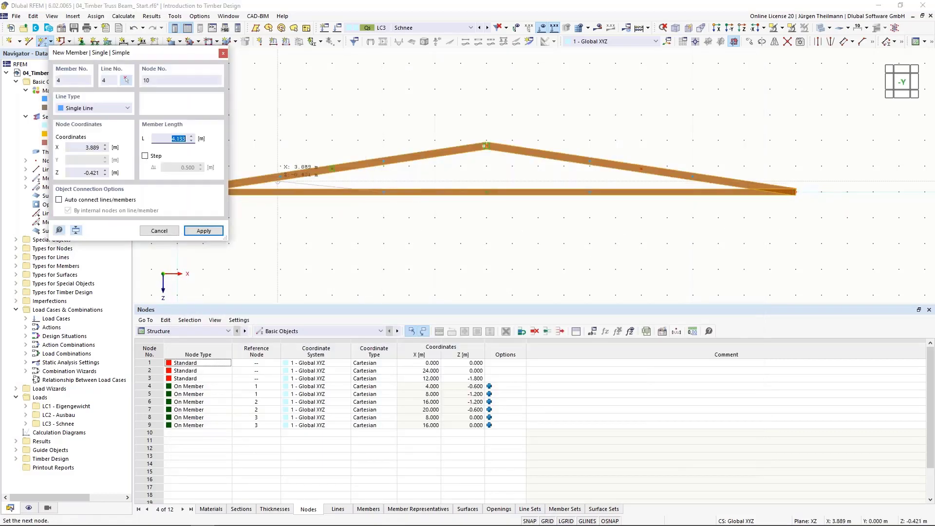
left_click(281, 176)
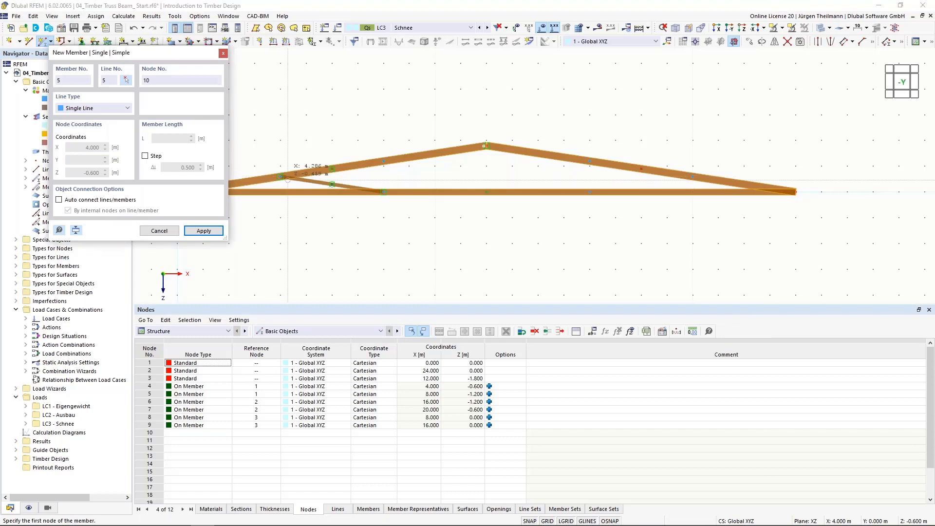
left_click(383, 160)
left_click(384, 192)
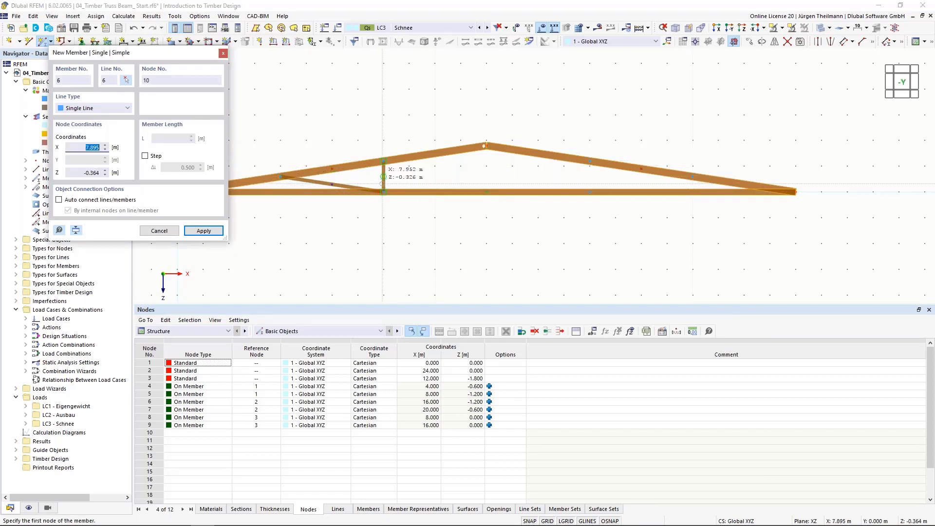
left_click(384, 192)
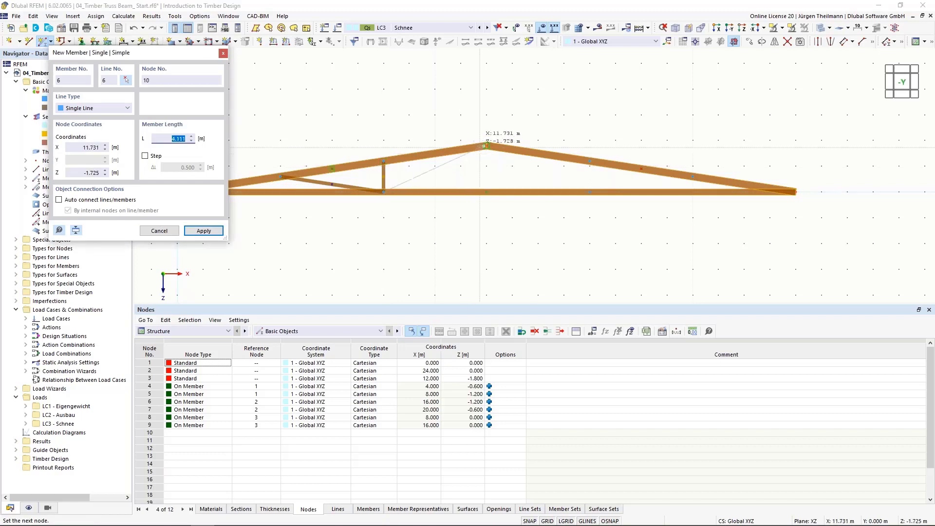
left_click(487, 146)
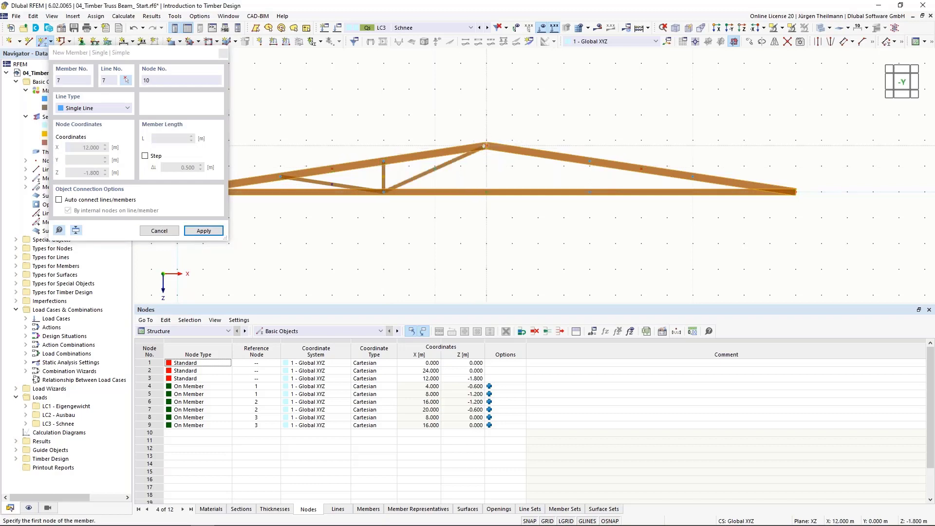
Step: Draw three web members linking the bottom chord node at X 16 m with the ridge and the top chord nodes at X 16 m and X 20 m
left_click(589, 191)
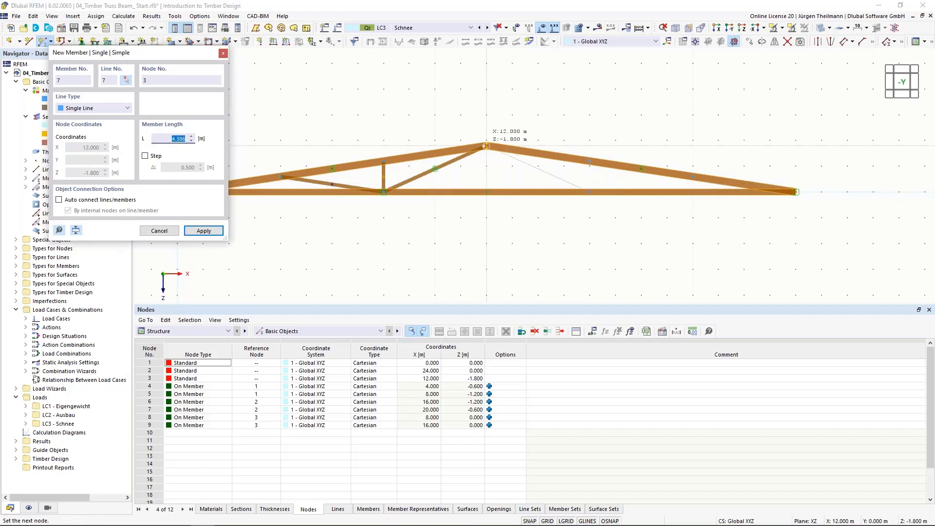
left_click(587, 190)
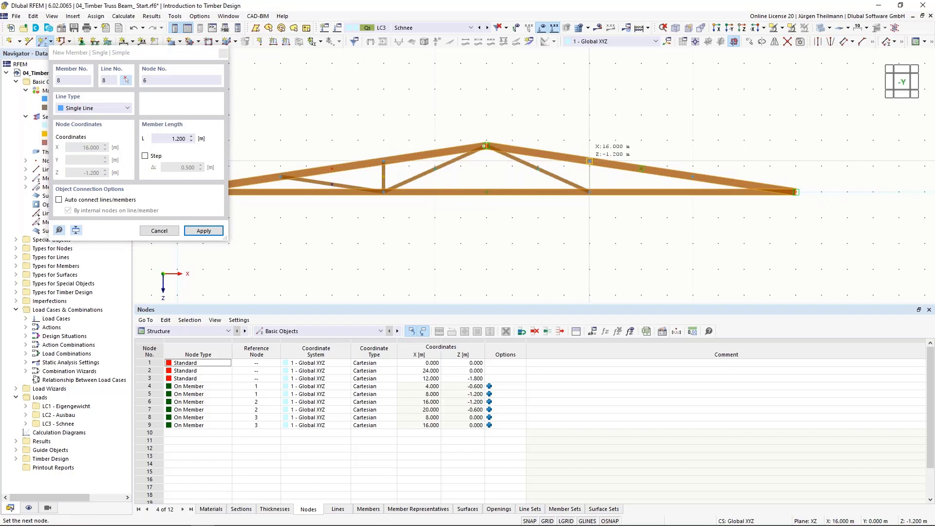
left_click(589, 191)
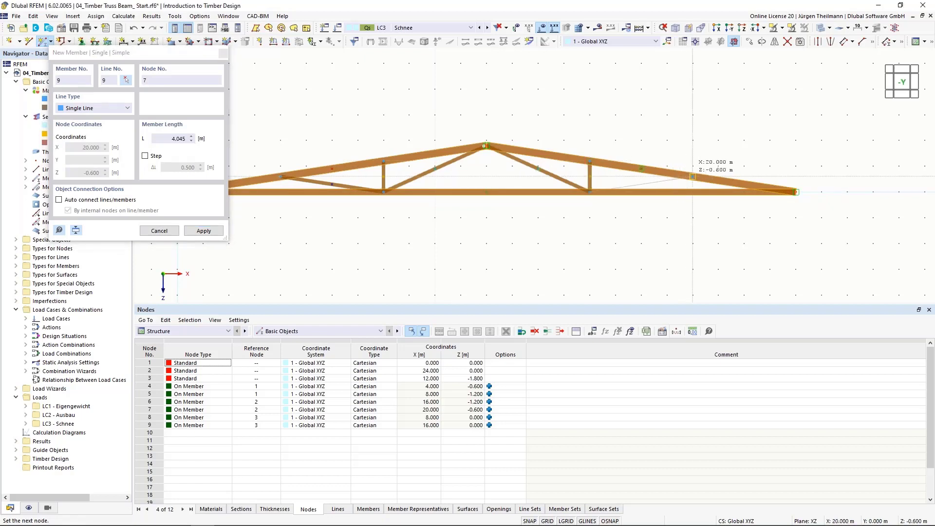
left_click(692, 177)
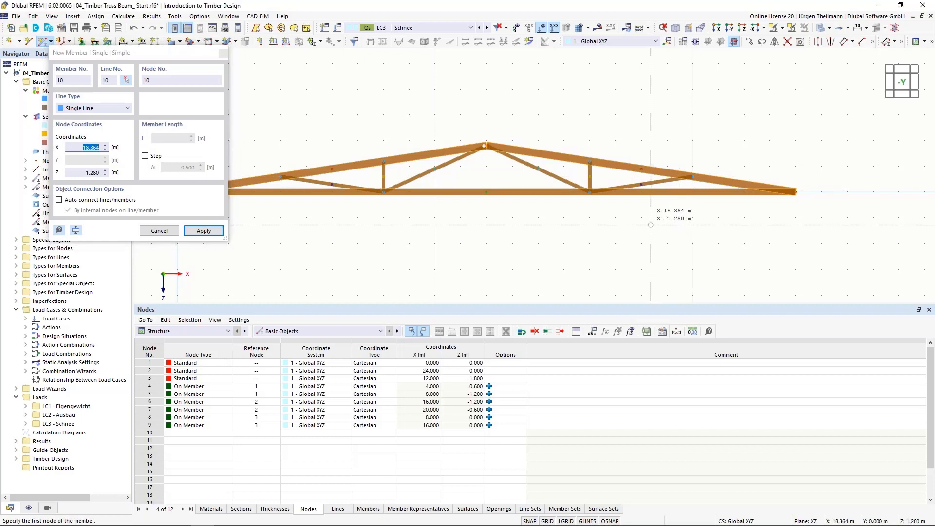
key("Escape")
middle_click_drag(515, 240, 547, 221)
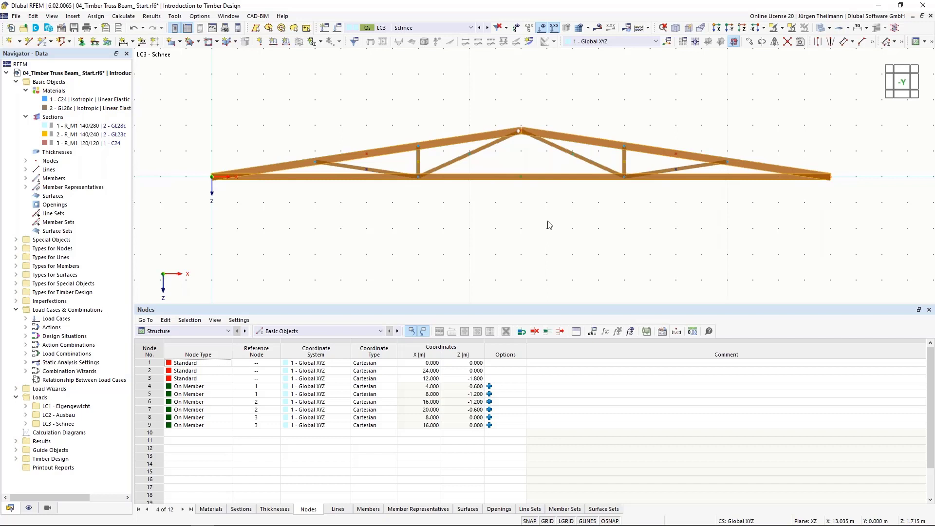
Step: Assign the hinged nodal support 'Gelenkig' to the truss end node at X 0 m
left_click(81, 42)
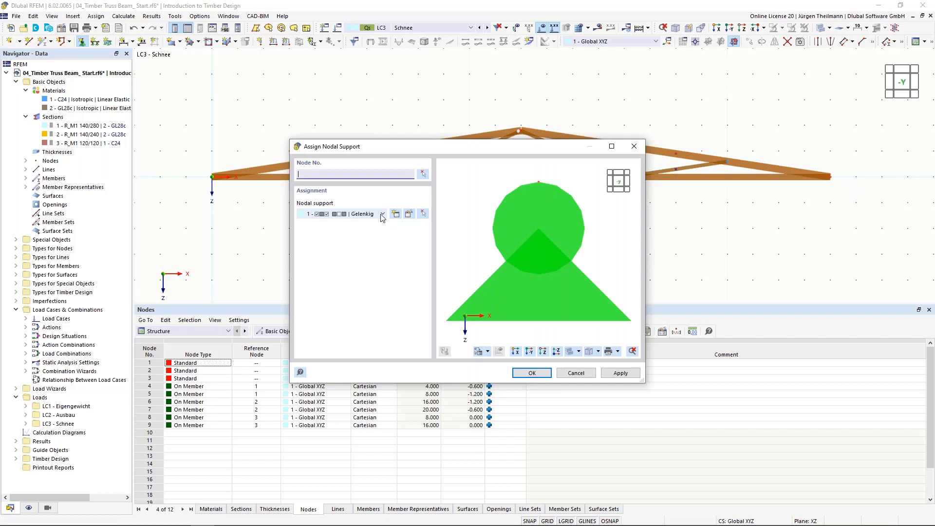
left_click(382, 215)
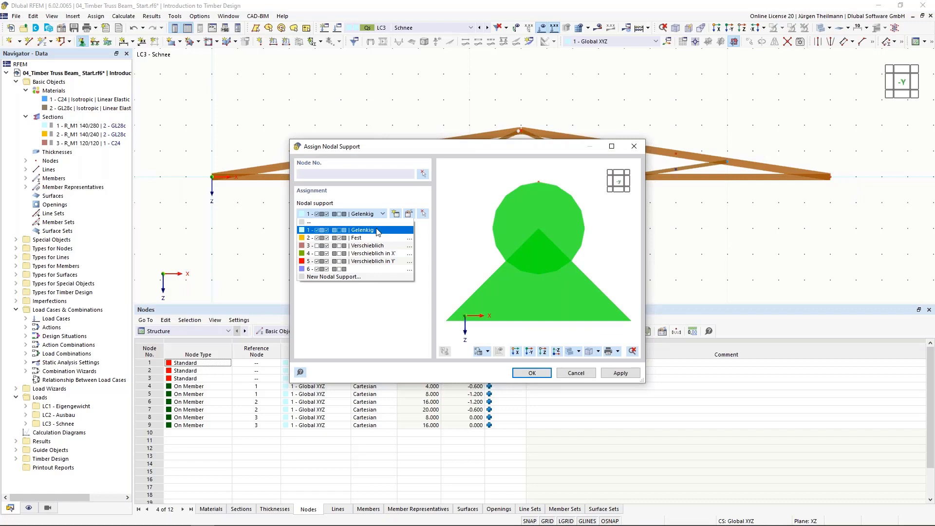
left_click(378, 230)
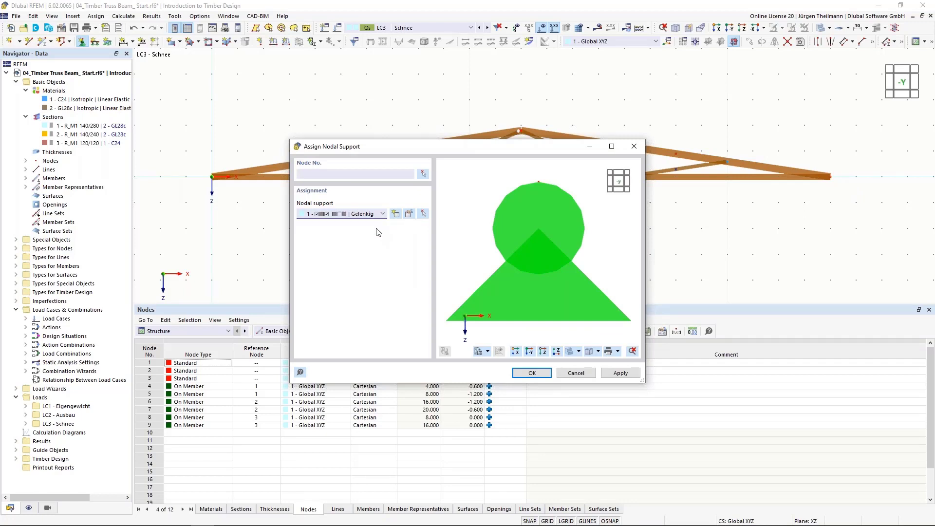
left_click(424, 174)
left_click_drag(189, 164, 233, 205)
left_click(145, 148)
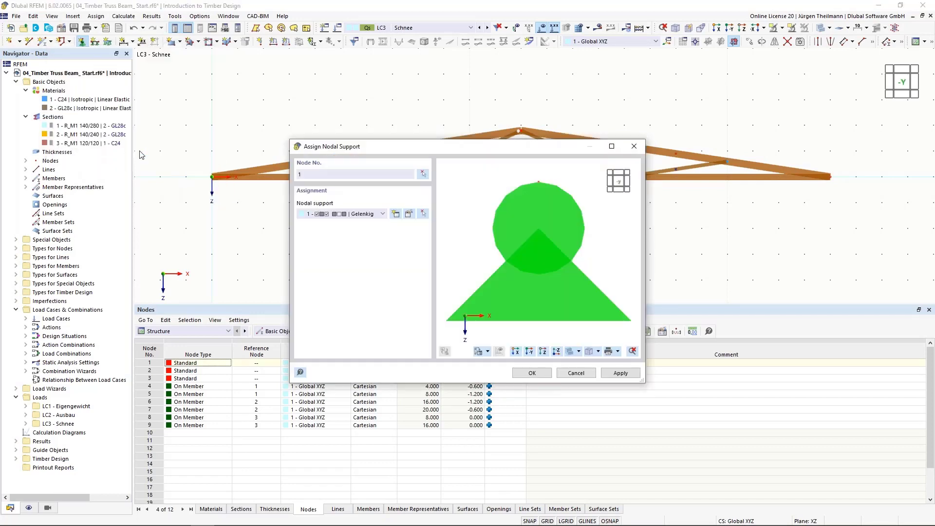
left_click(627, 376)
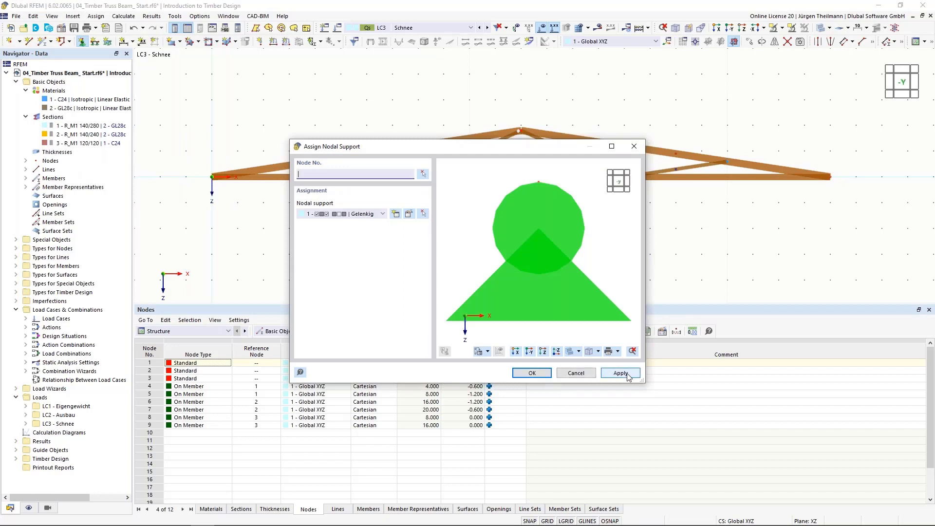
Step: Assign the sliding nodal support 'Verschieblich in X'' to the truss end node at X 24 m
left_click(384, 214)
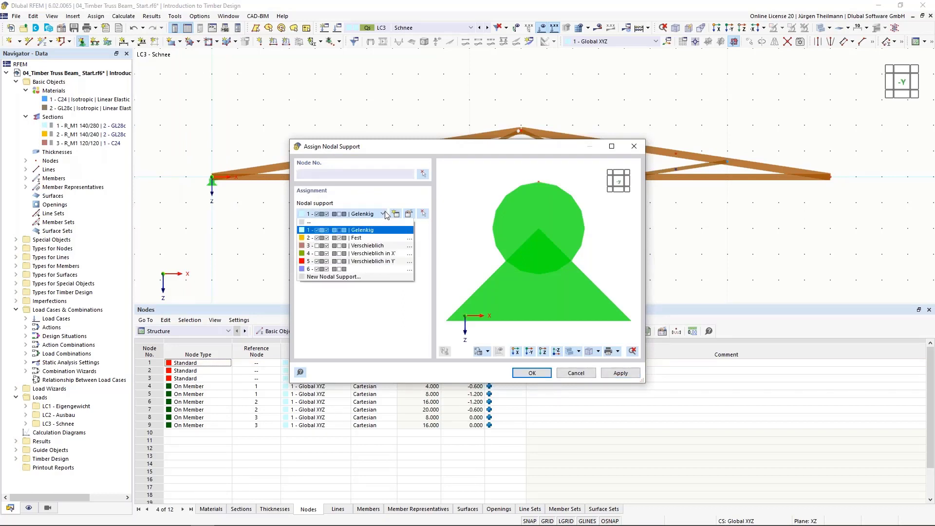
left_click(378, 256)
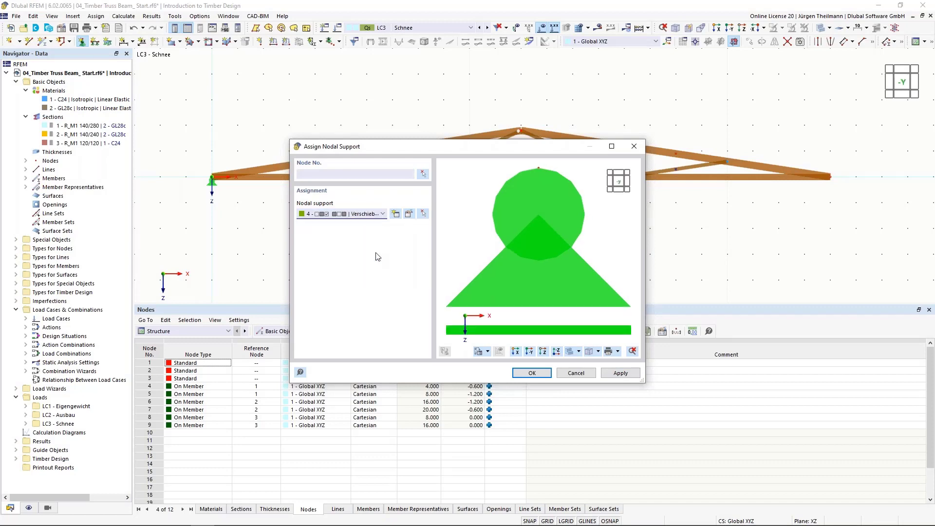
left_click(423, 174)
left_click(829, 176)
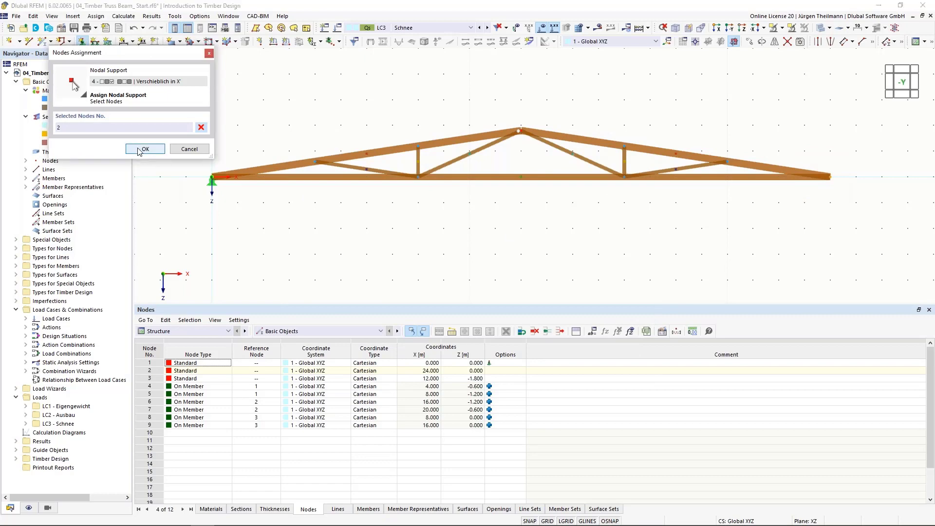
left_click(139, 149)
left_click(545, 374)
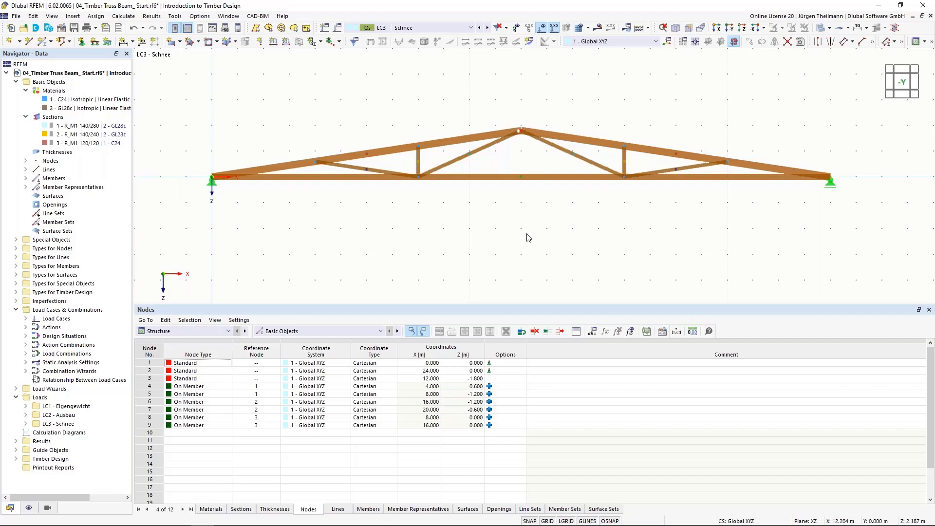
Step: In load case LC2 Ausbau, apply a uniform 3 kN/m force in global Z on true length to both top chord members
left_click(445, 27)
left_click(445, 37)
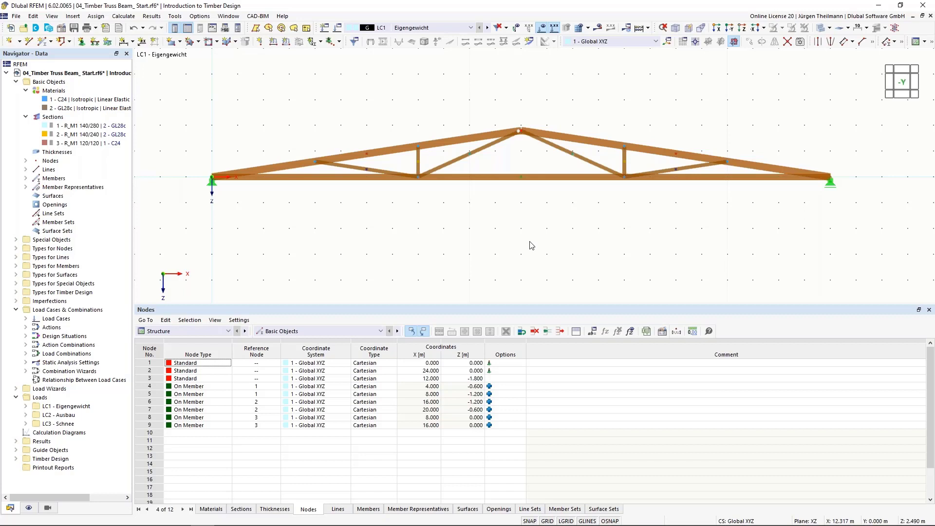
left_click(488, 29)
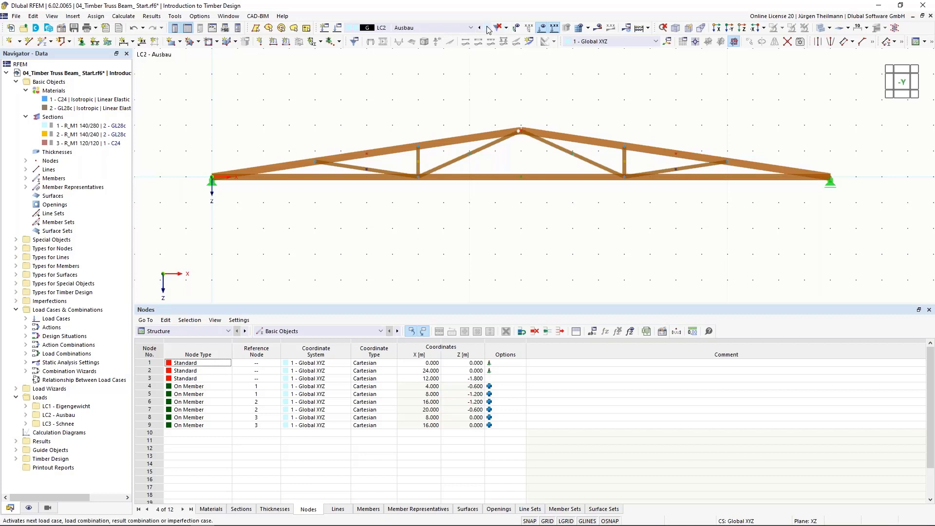
left_click(286, 42)
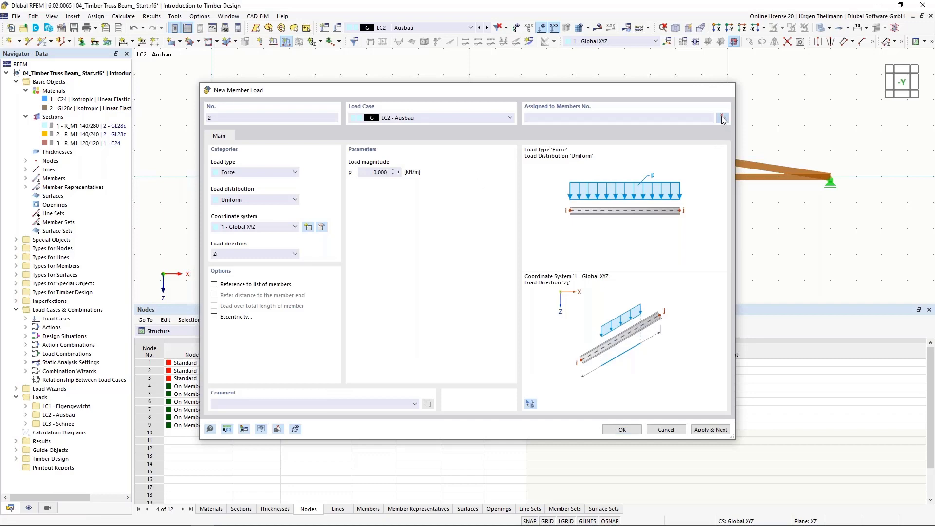
left_click(723, 118)
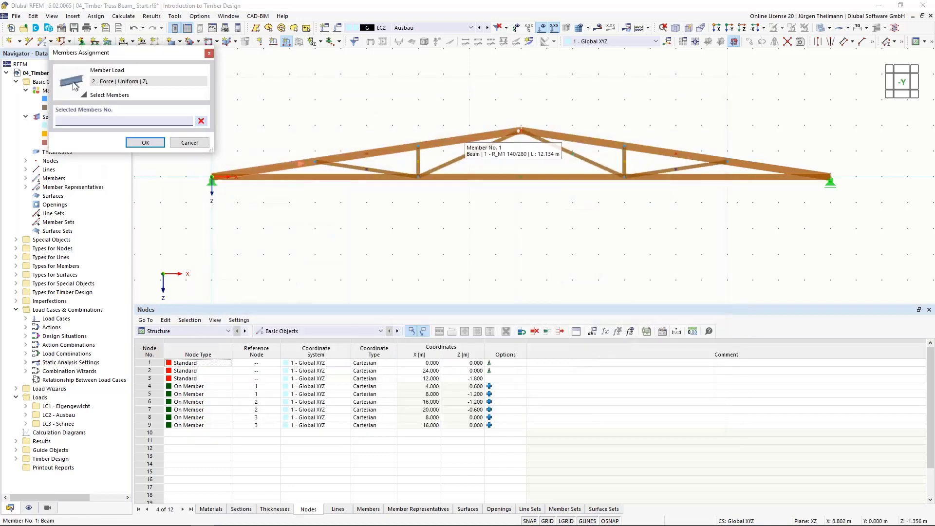
left_click(366, 152)
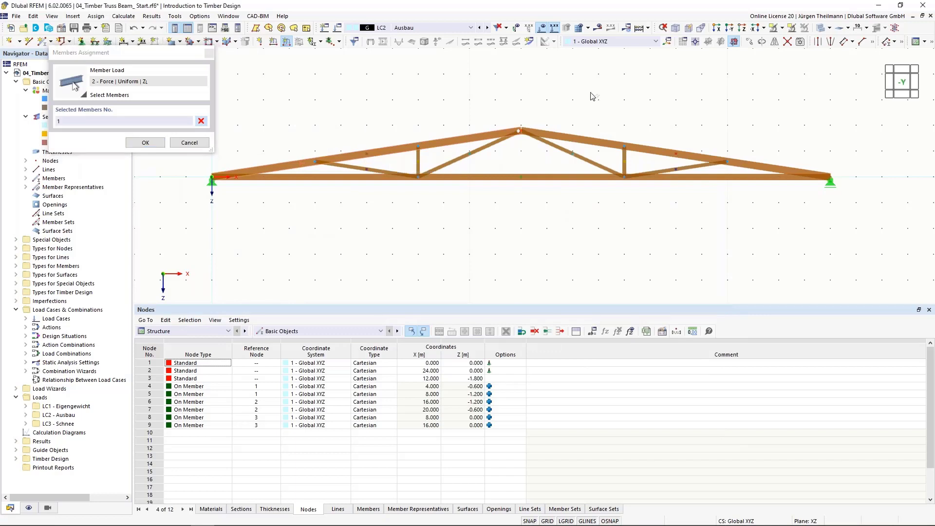
left_click(603, 141)
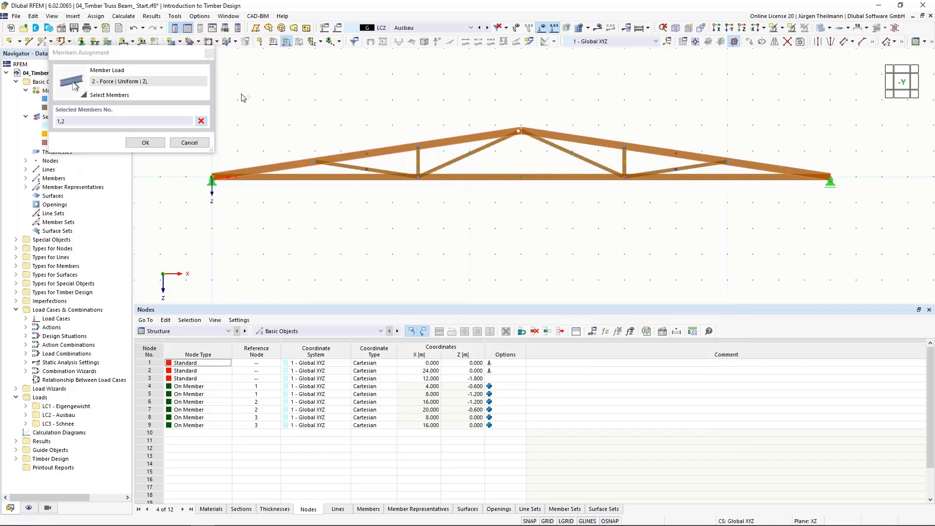
left_click(145, 142)
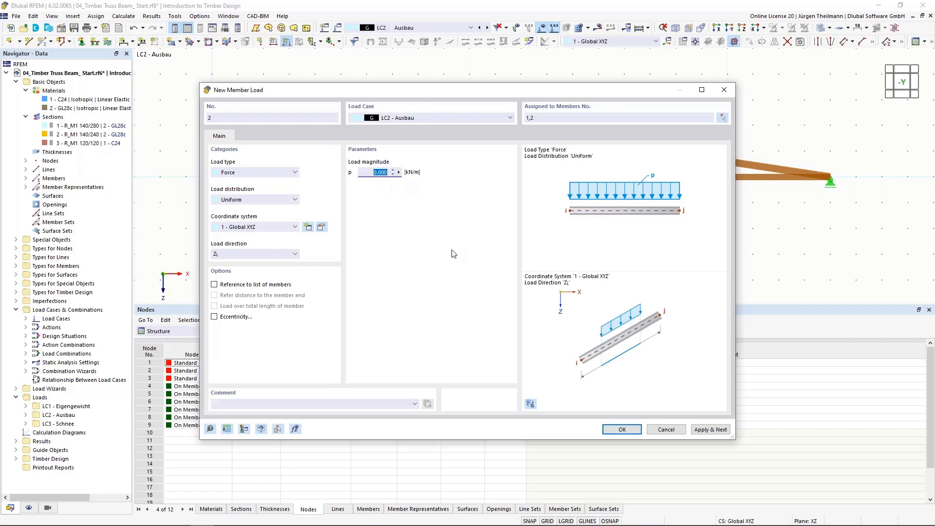
type("3")
left_click(293, 254)
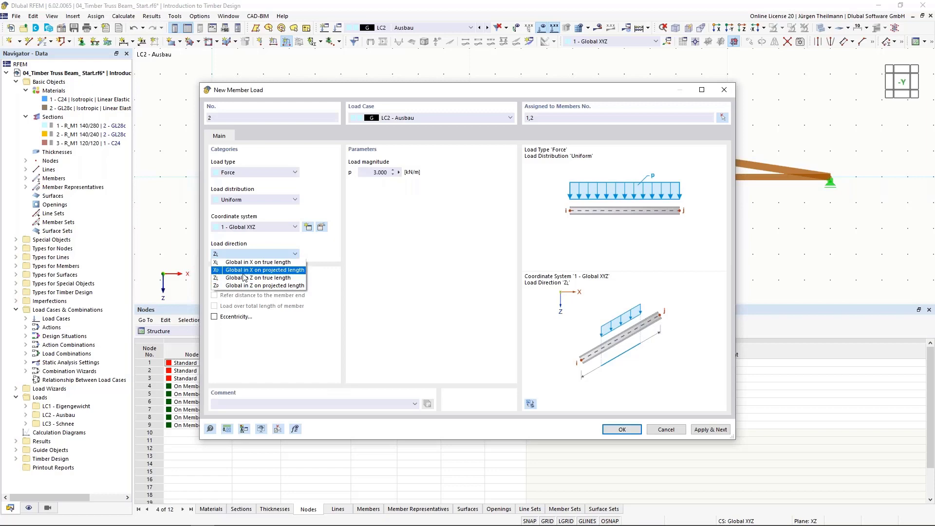
left_click(256, 280)
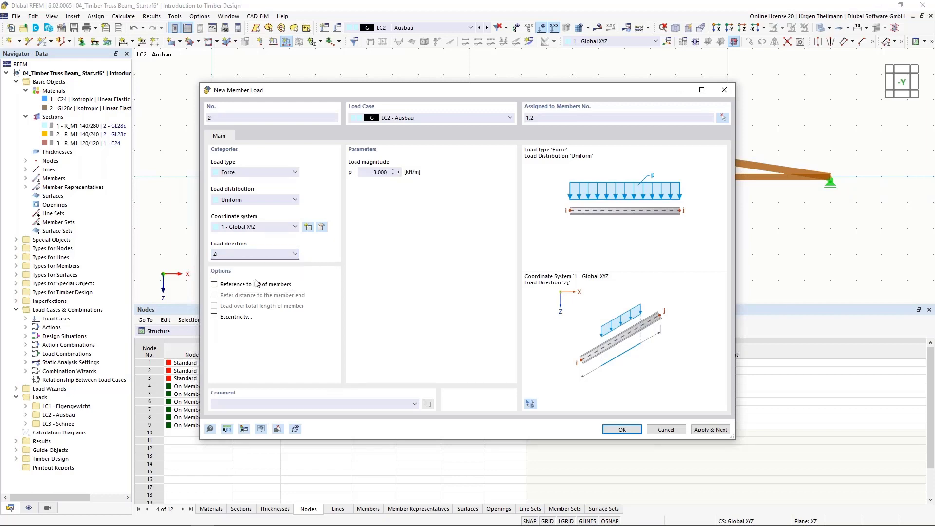
left_click(627, 433)
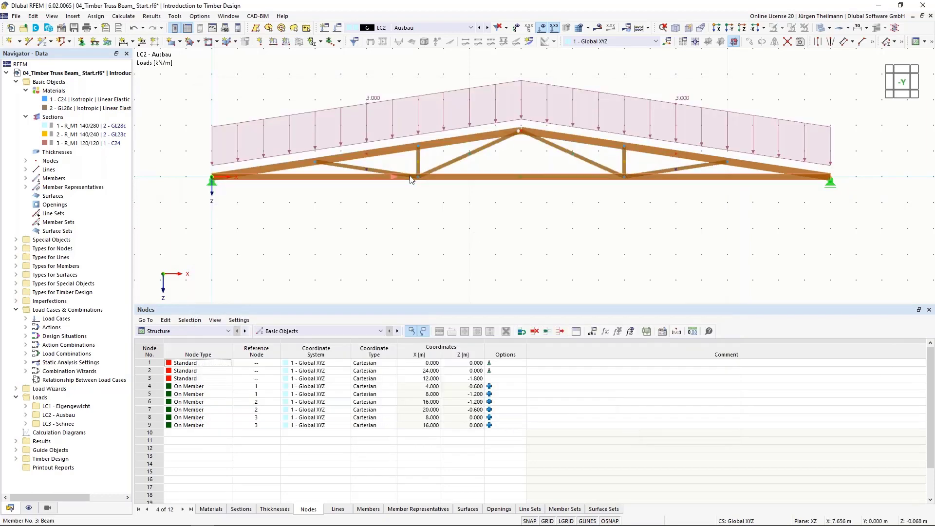
Step: In load case LC3 Schnee, apply a uniform 3.5 kN/m force in global Z on projected length to both top chord members
left_click(486, 28)
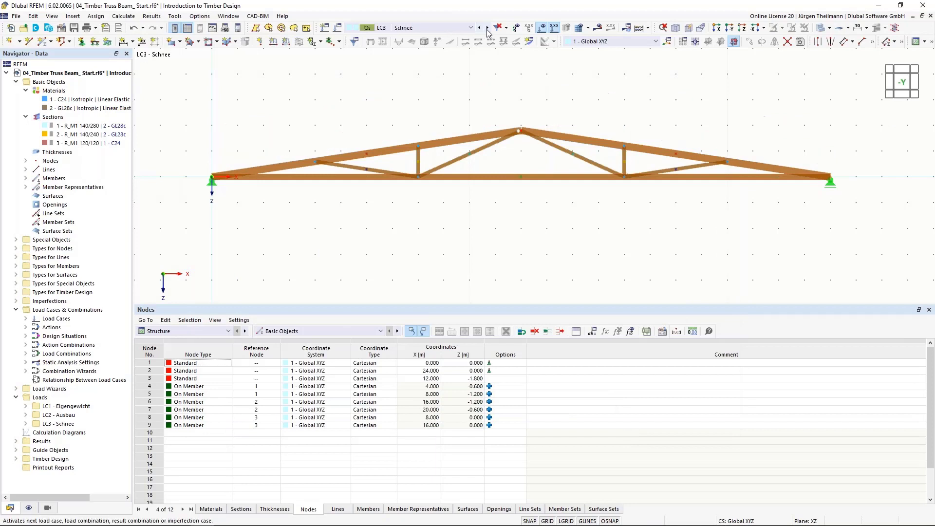
left_click(286, 40)
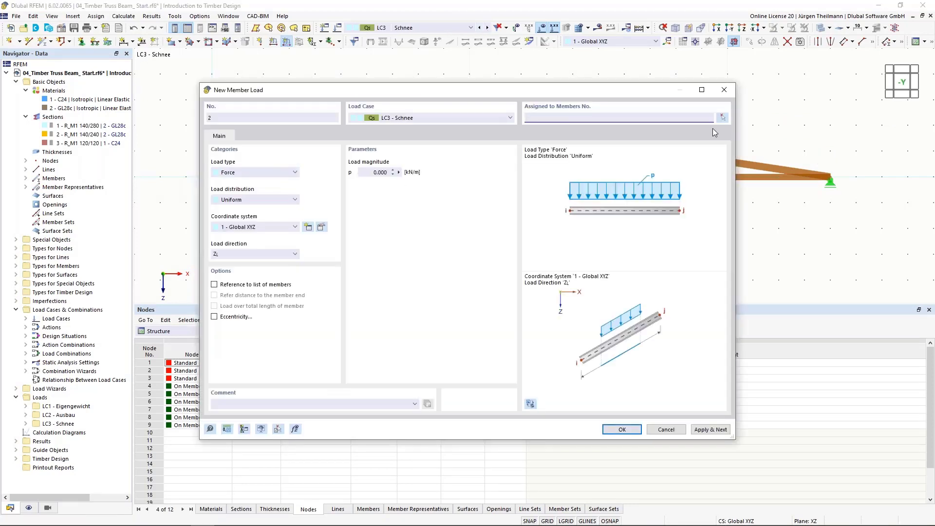
left_click(723, 117)
left_click(463, 138)
left_click(586, 140)
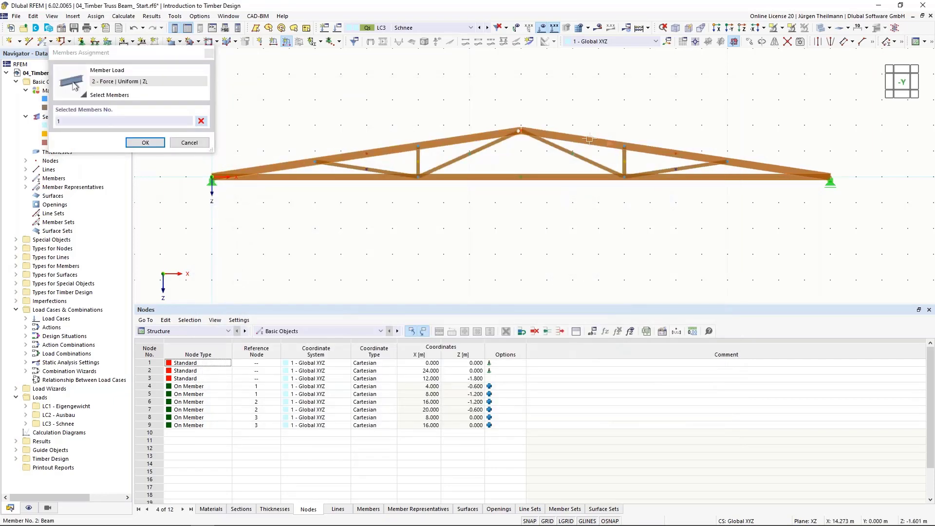
left_click(146, 142)
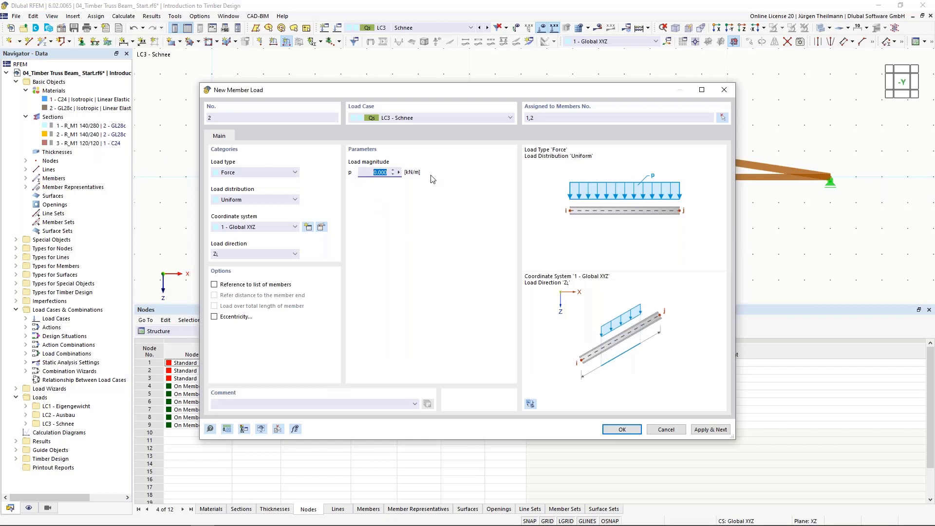
type("3,5")
left_click(282, 255)
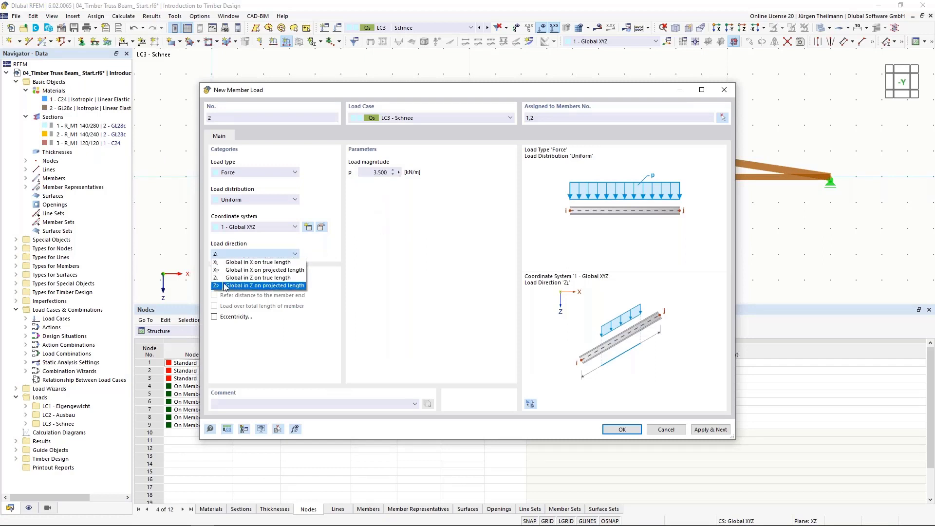
left_click(267, 286)
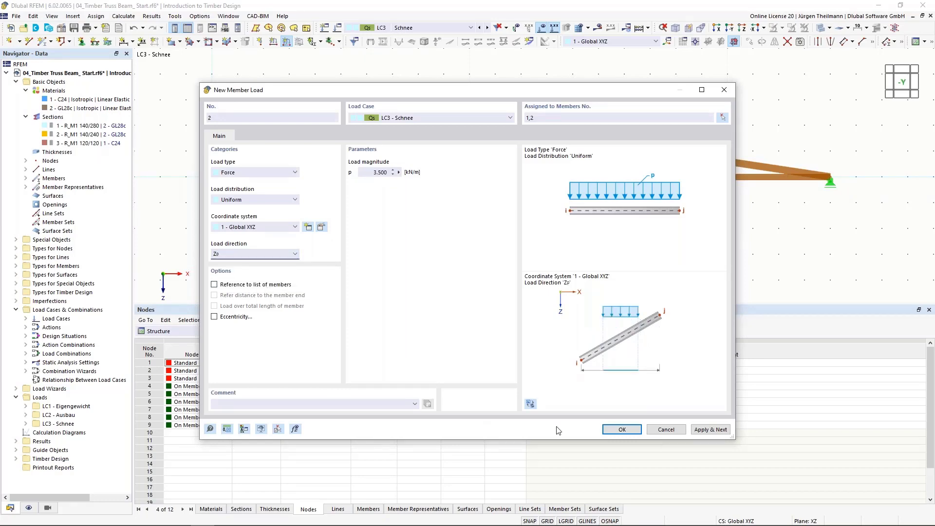
left_click(626, 430)
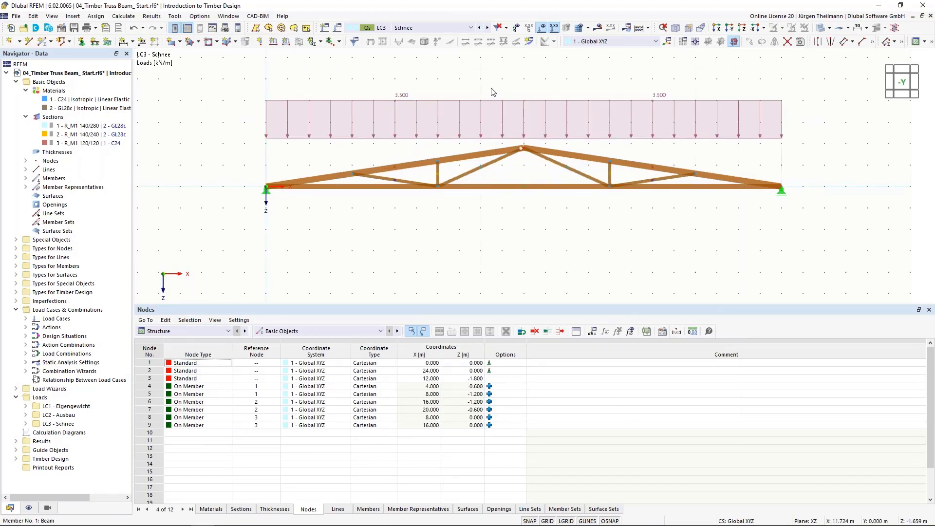
Step: Keep combination wizard 2, load combinations with SA1 - Geometrically linear, for design situation DS1 and apply the load case and combination settings
left_click(479, 28)
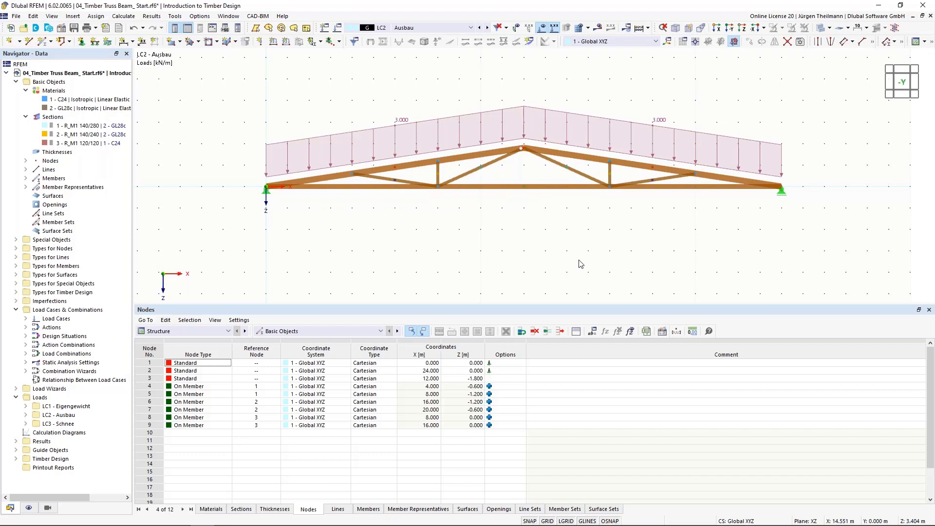
left_click(338, 29)
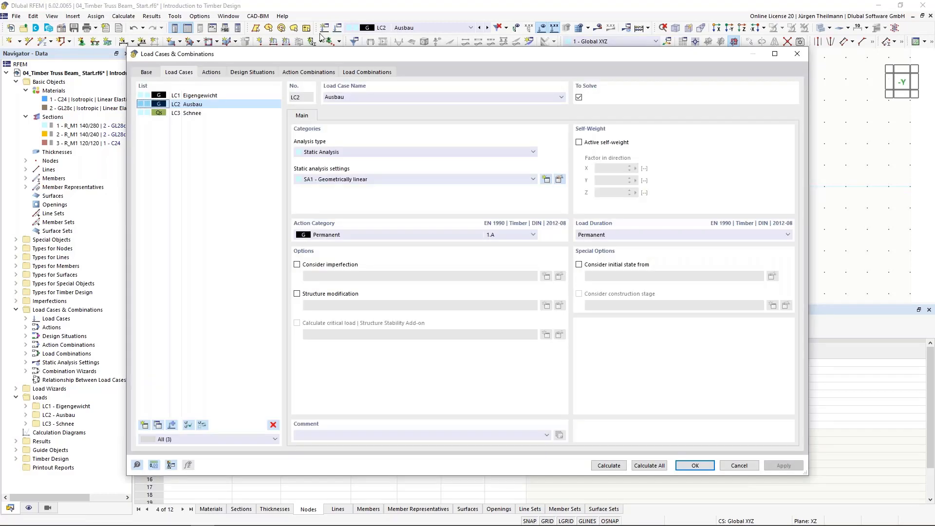
left_click(253, 73)
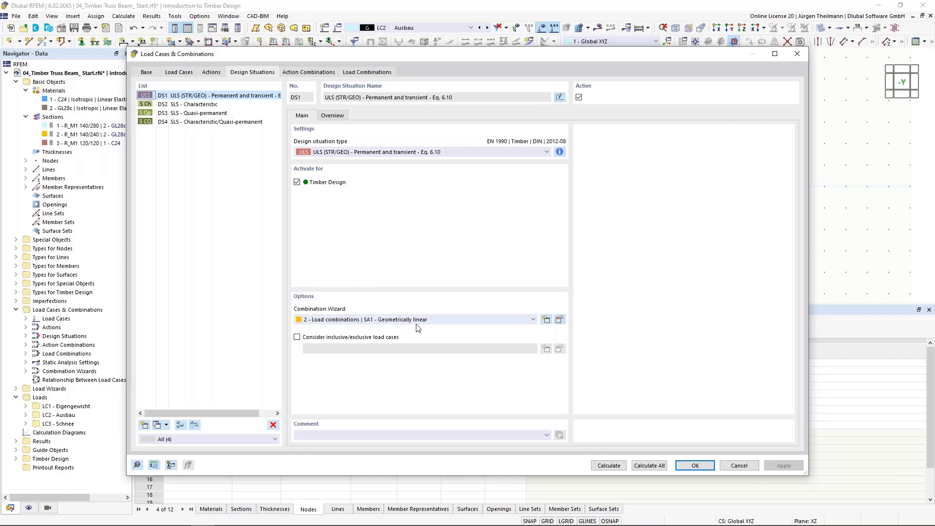
left_click(533, 320)
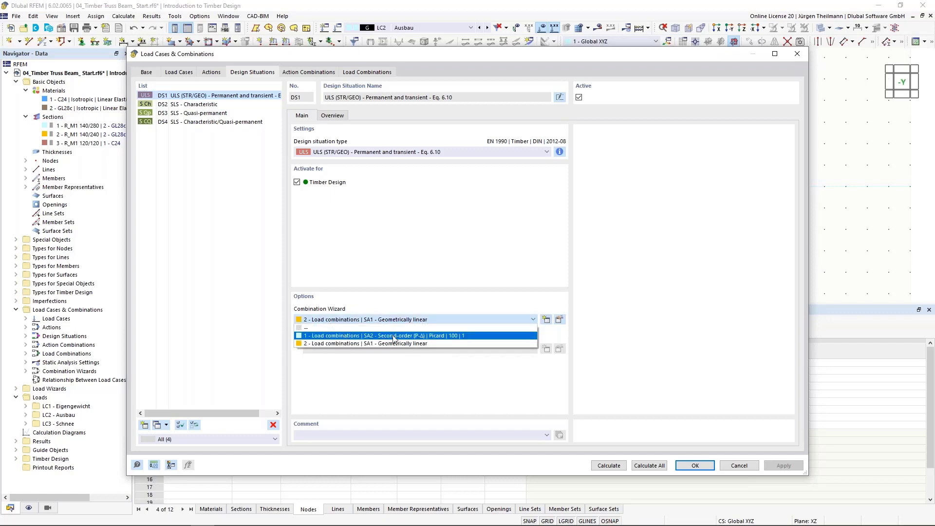
left_click(422, 344)
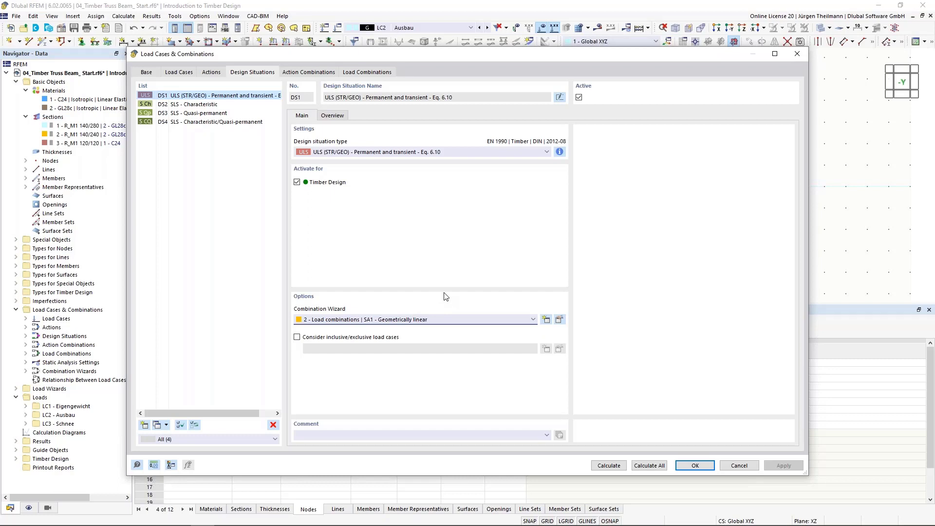
left_click(691, 469)
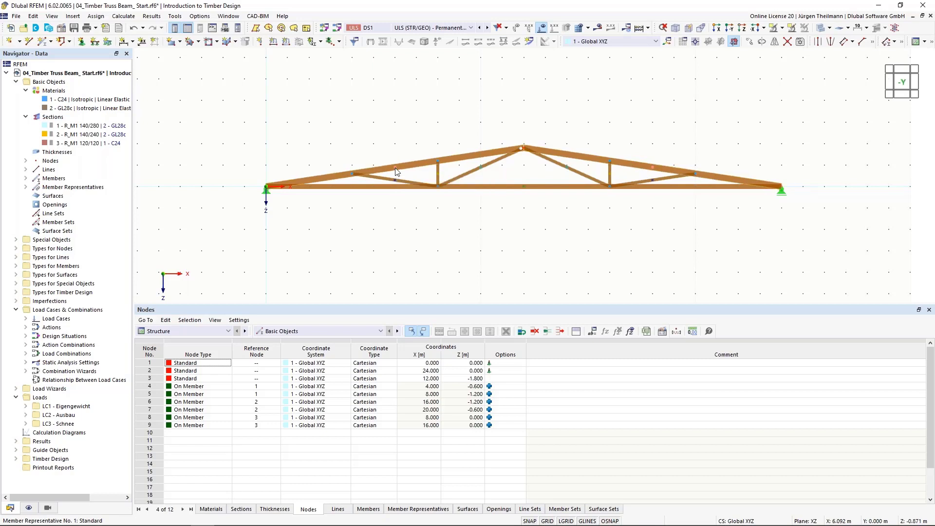
Step: Assign the effective lengths definition '1 - Standard' to both top chord members for timber design
double_click(456, 161)
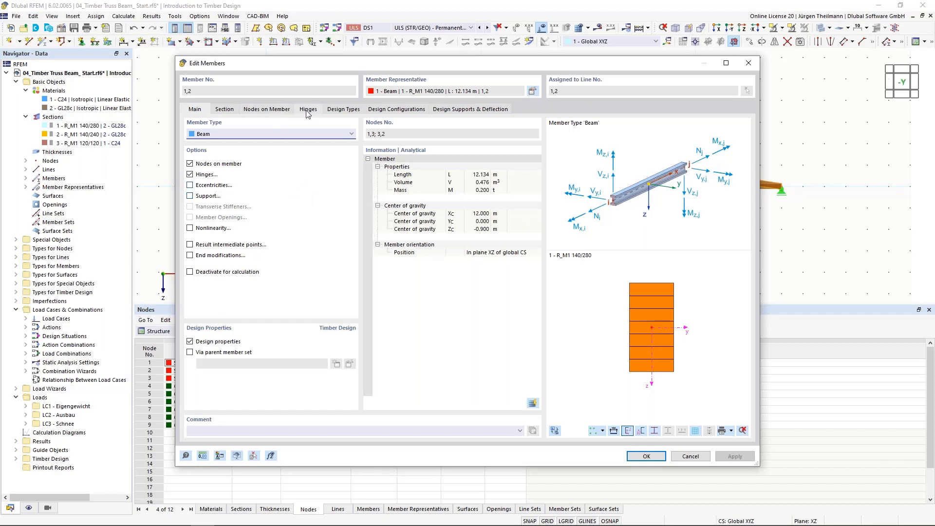
left_click(343, 109)
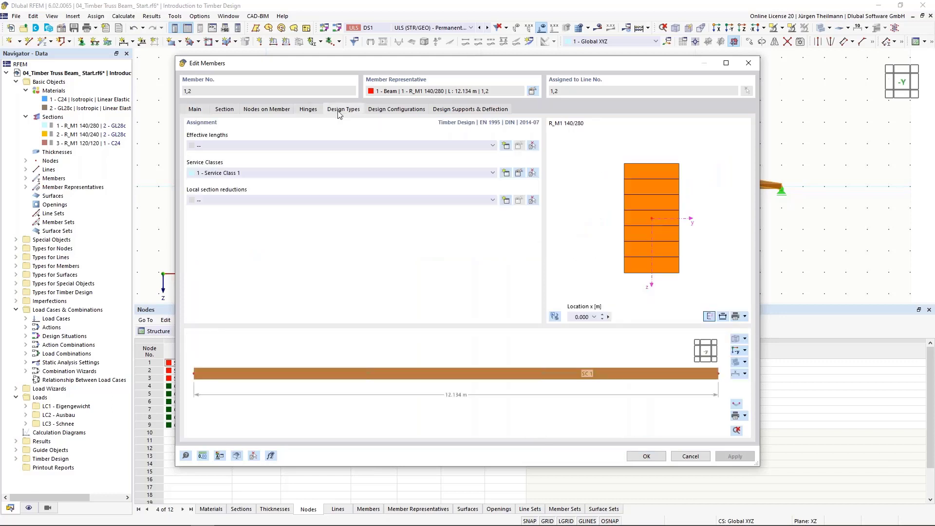
left_click(493, 146)
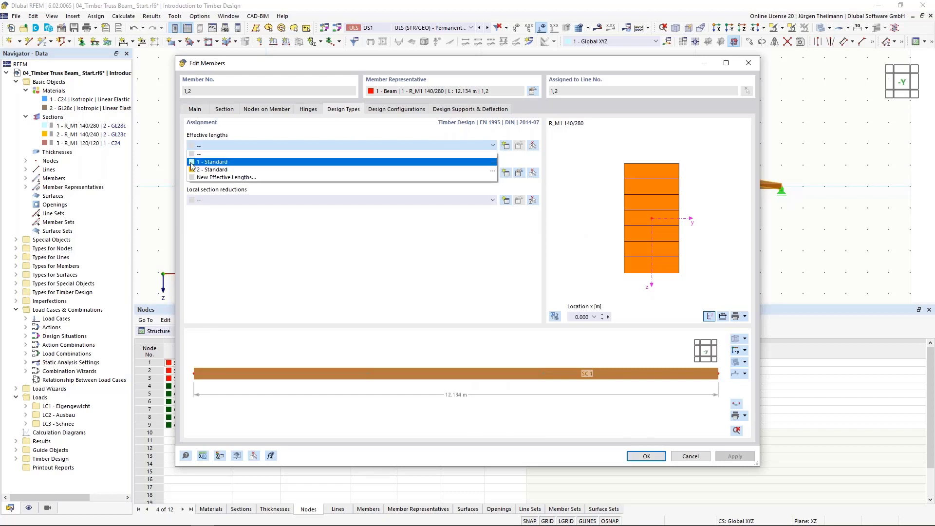
left_click(224, 163)
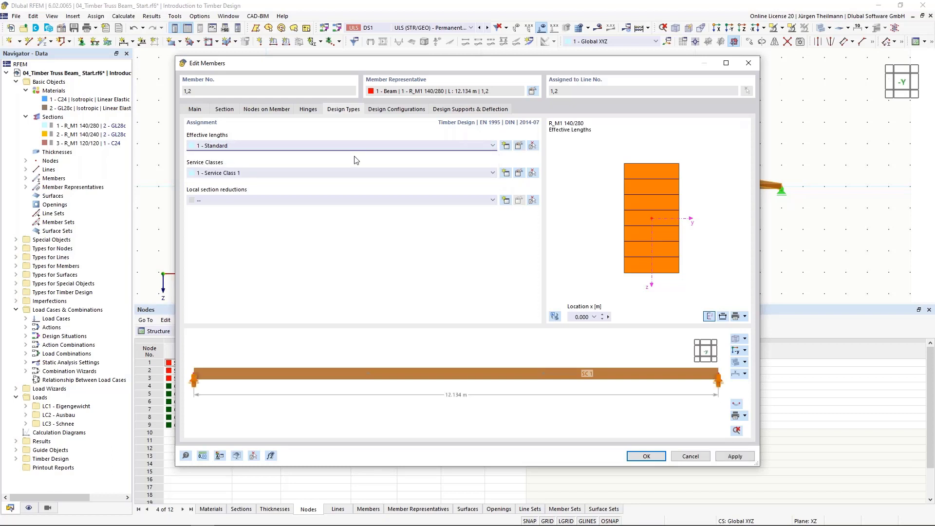
Step: Review the top chord's buckling settings and effective lengths as factors and absolute values, keep absolute values, and apply the member changes
left_click(520, 147)
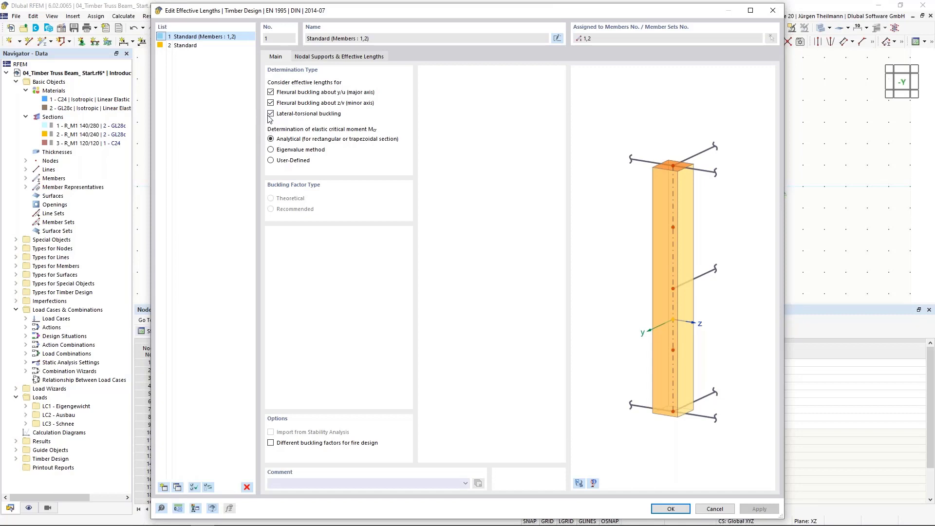
left_click(372, 57)
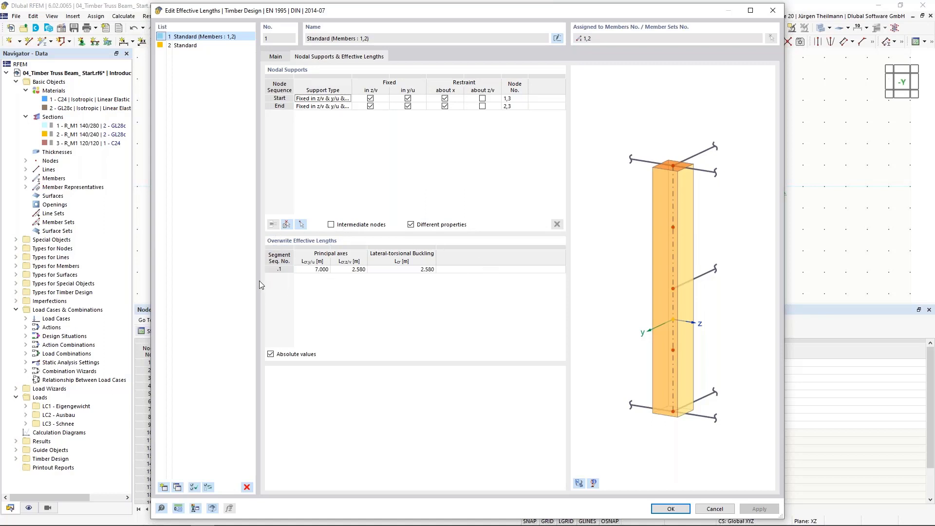
left_click(271, 354)
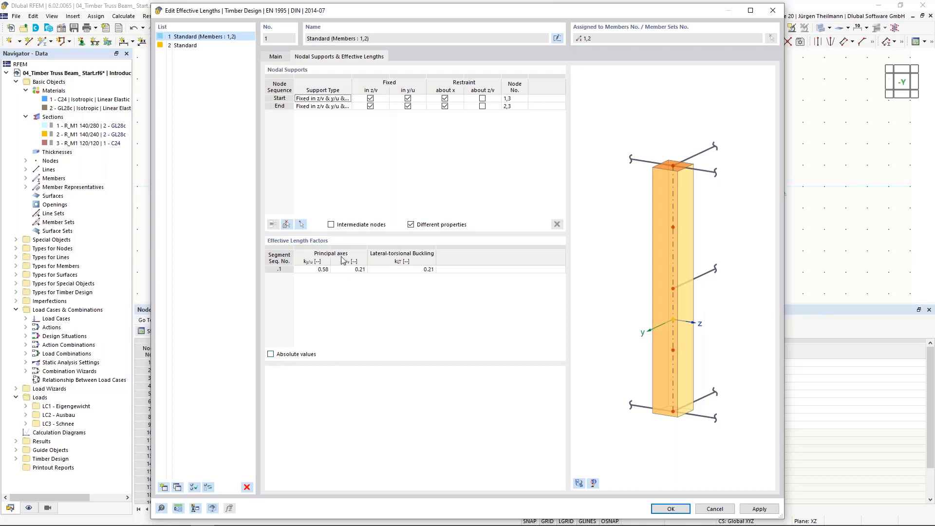
left_click(270, 354)
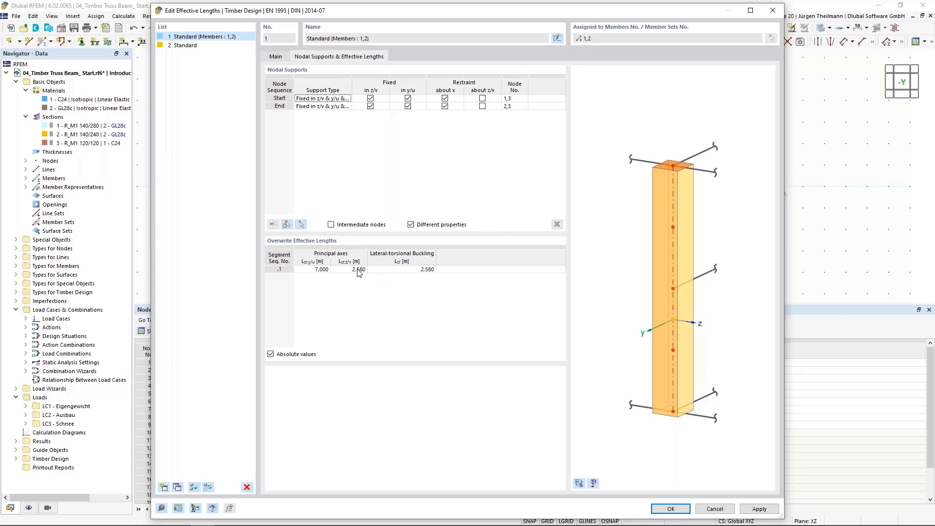
left_click(659, 509)
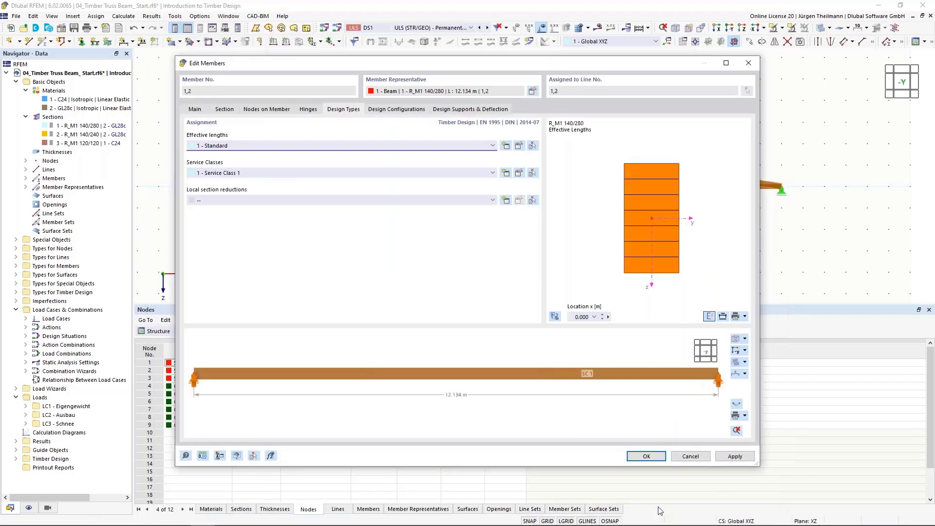
left_click(646, 457)
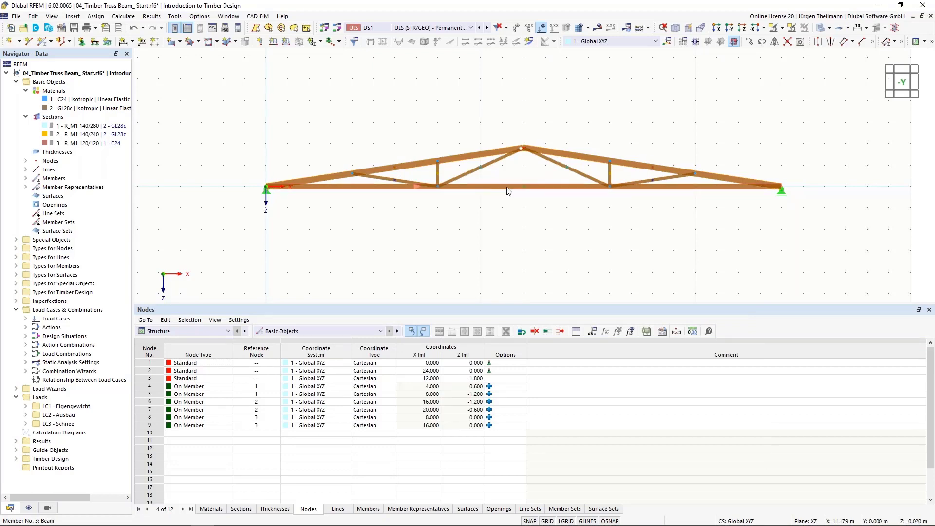
Step: Assign the effective lengths definition '2 - Standard' to the bottom chord member, checking its buckling settings and length factors
double_click(503, 190)
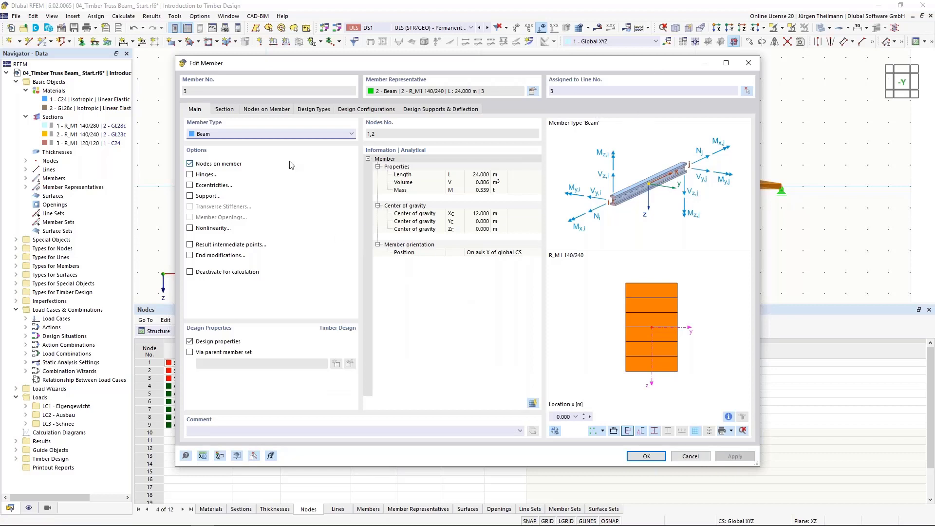
left_click(307, 110)
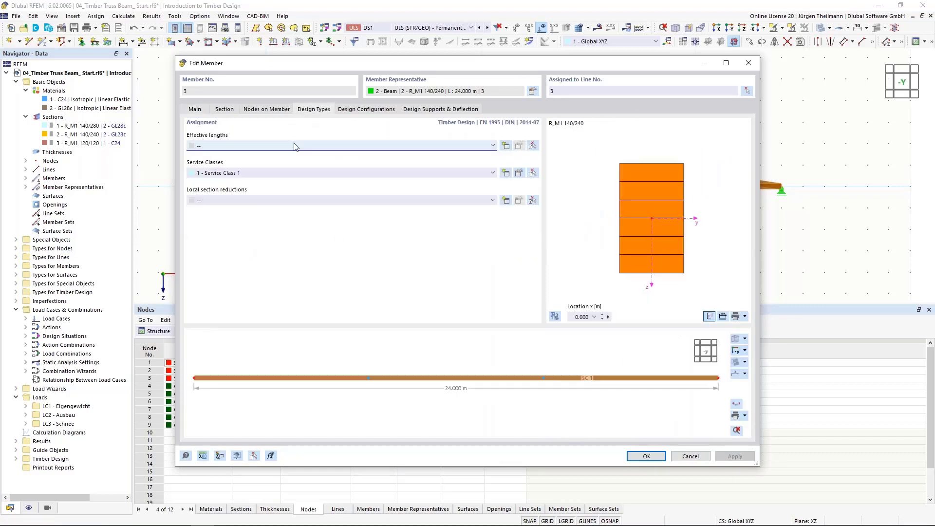
left_click(294, 145)
left_click(291, 170)
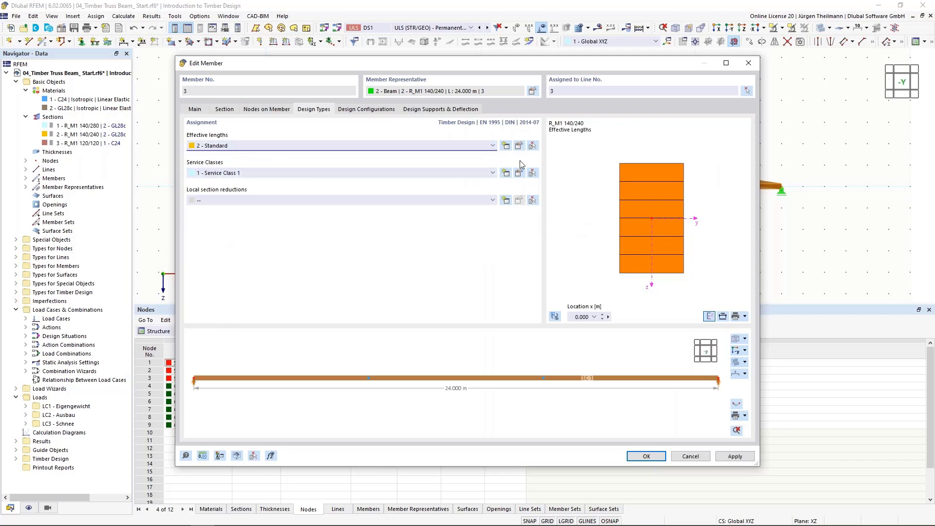
left_click(519, 146)
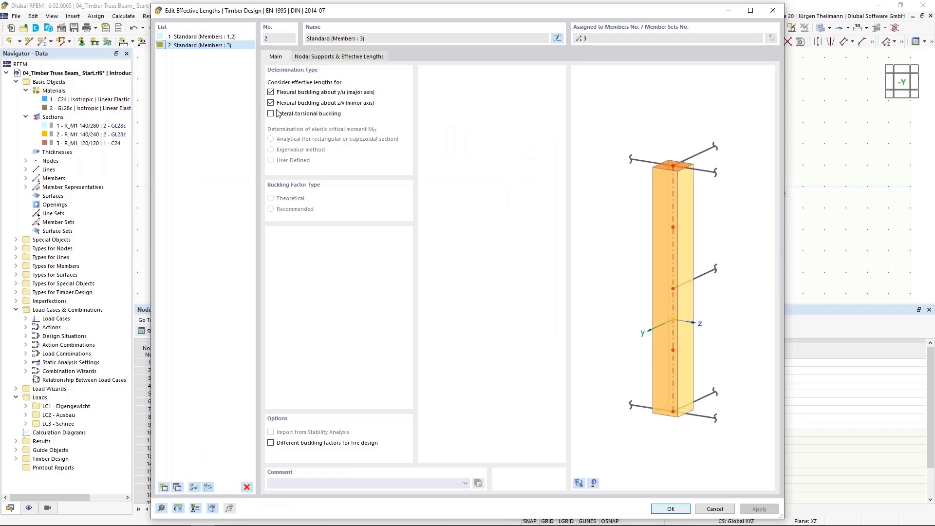
left_click(325, 57)
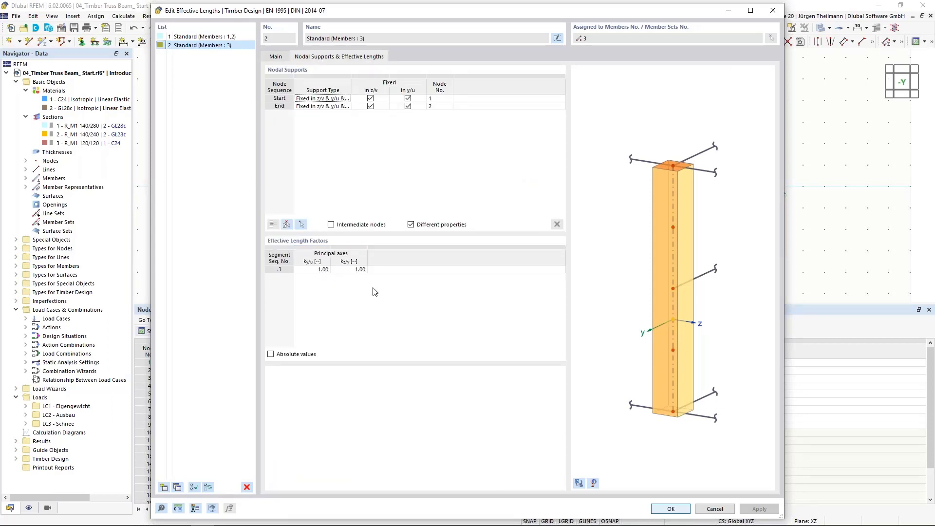
left_click(671, 509)
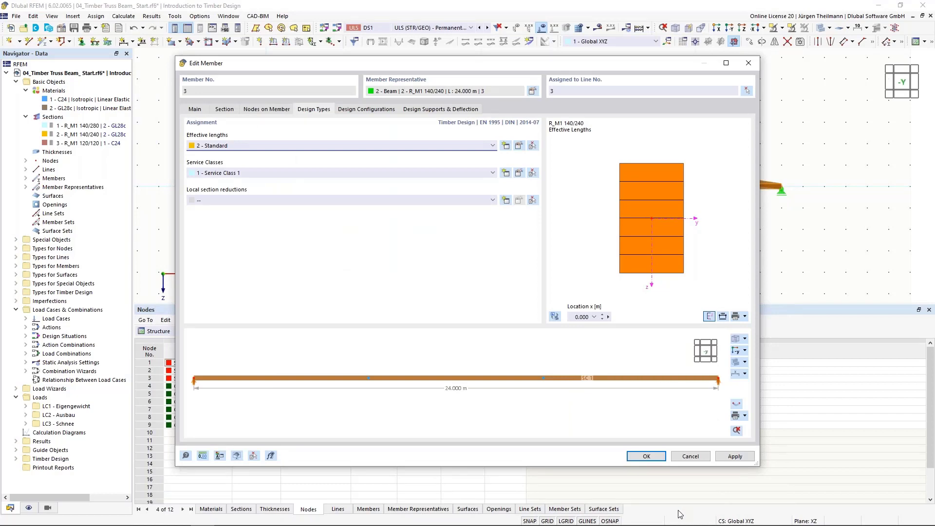
left_click(646, 456)
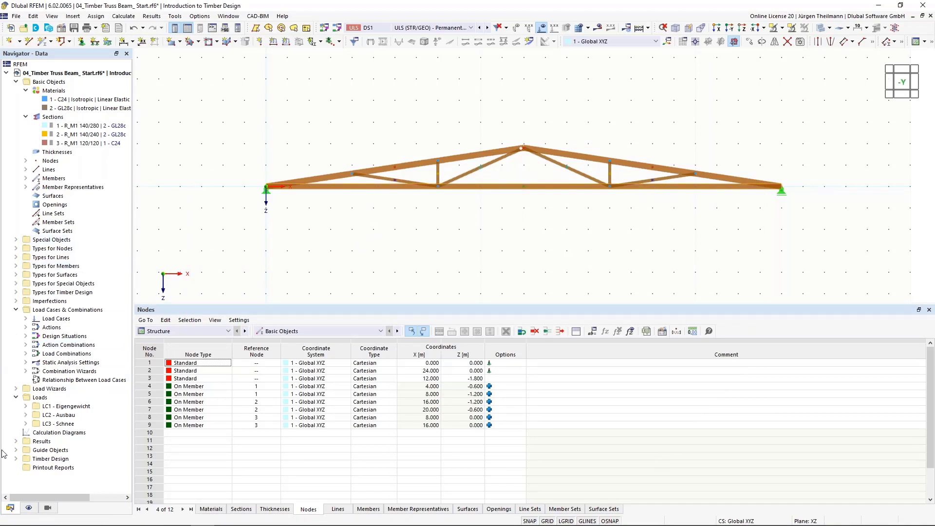
Step: Assign the effective lengths definition '2 - Standard' to all web members of truss member representatives 3 to 5
left_click(25, 187)
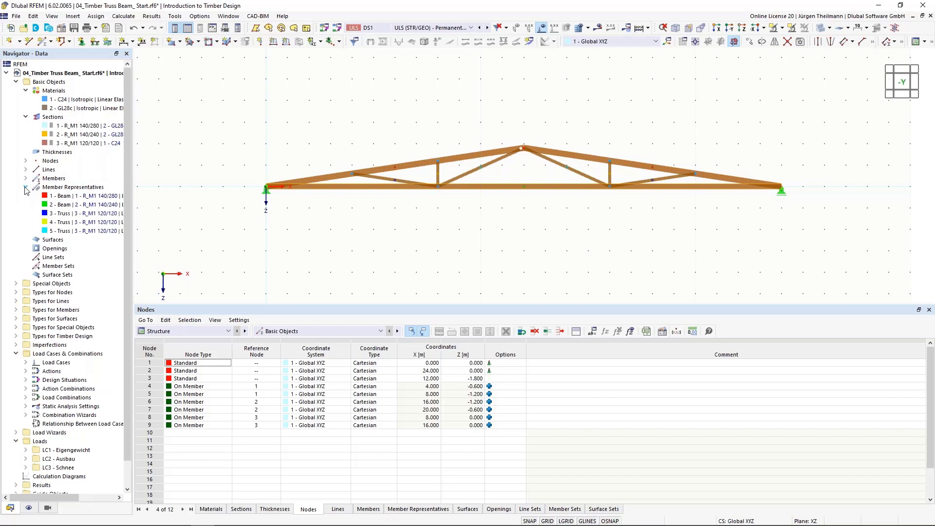
left_click(48, 216)
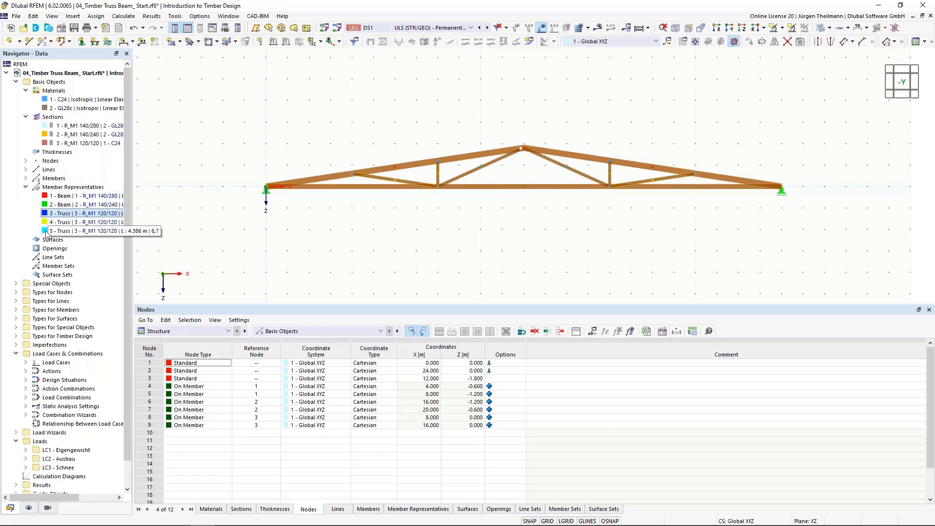
left_click(46, 231, "shift")
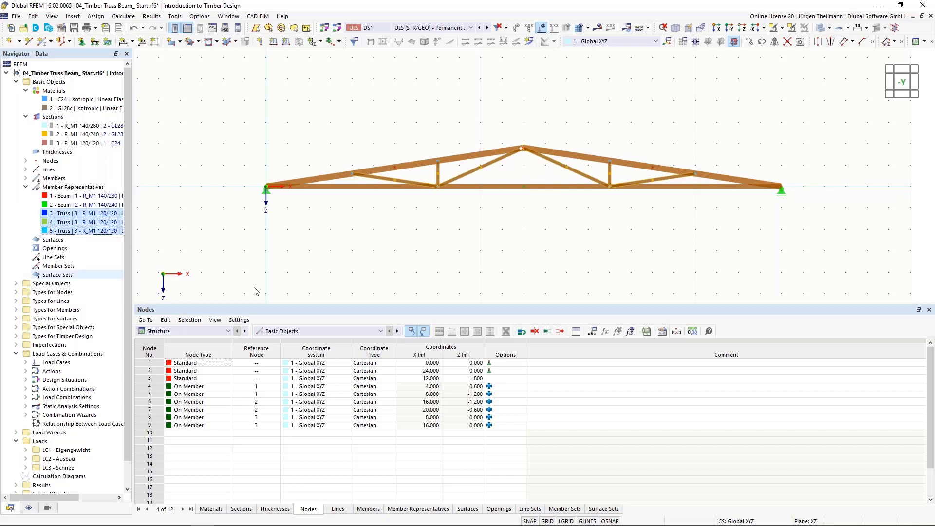
double_click(495, 164)
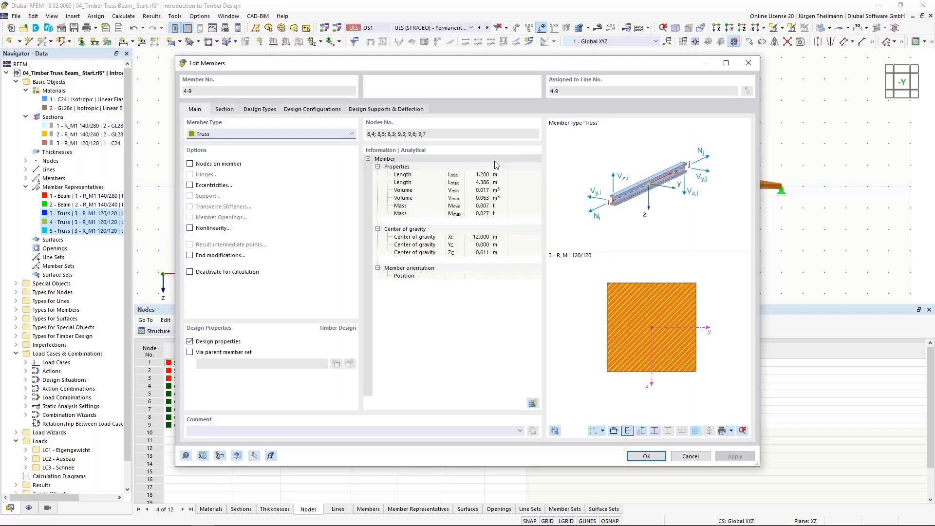
left_click(268, 113)
left_click(261, 145)
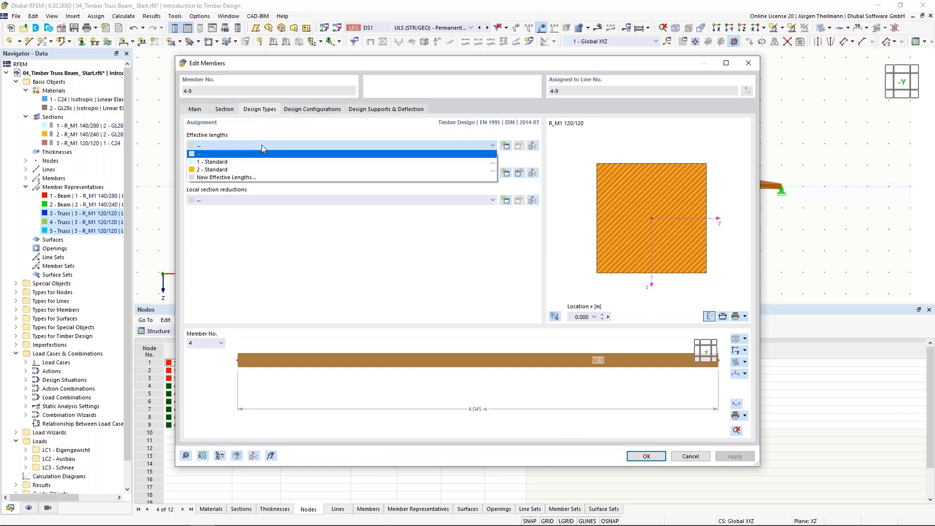
left_click(200, 170)
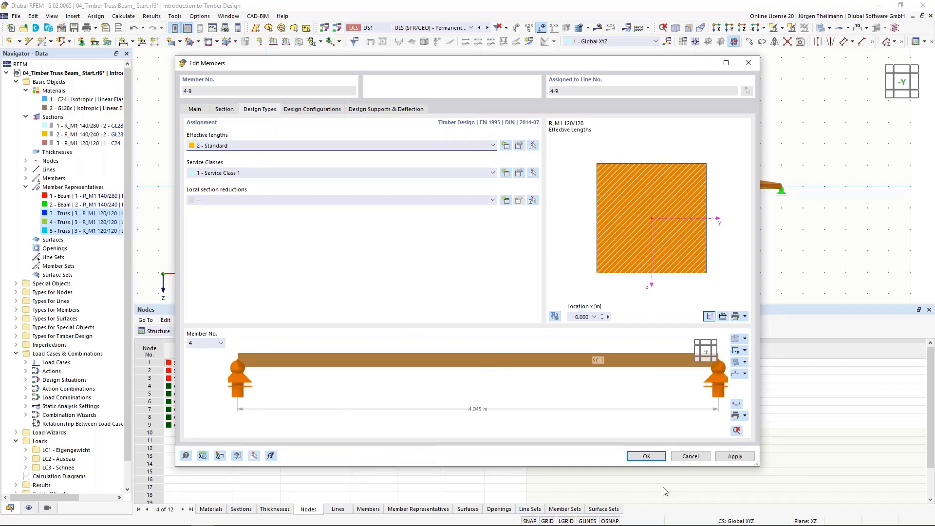
left_click(646, 456)
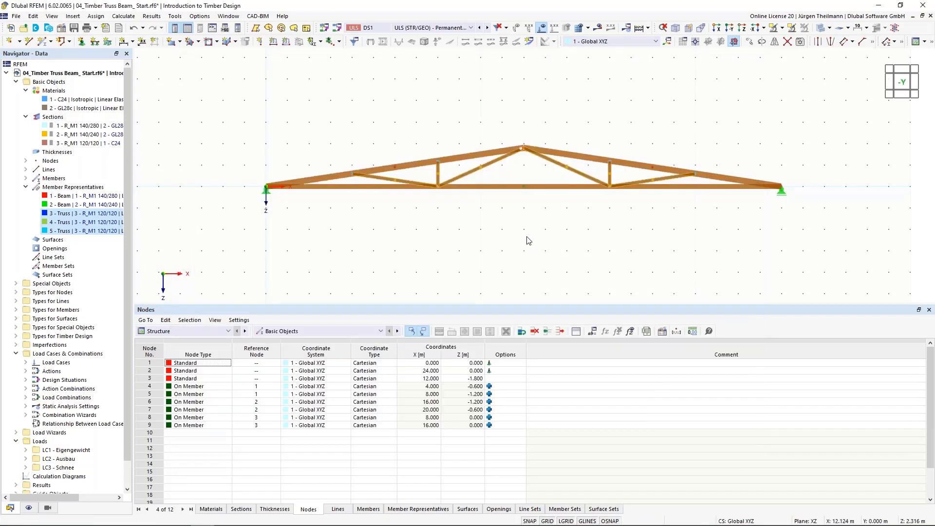
Step: Calculate the results for design situation DS1 and display the Timber Design ratios on the truss members in a tilted 3D view
left_click(639, 28)
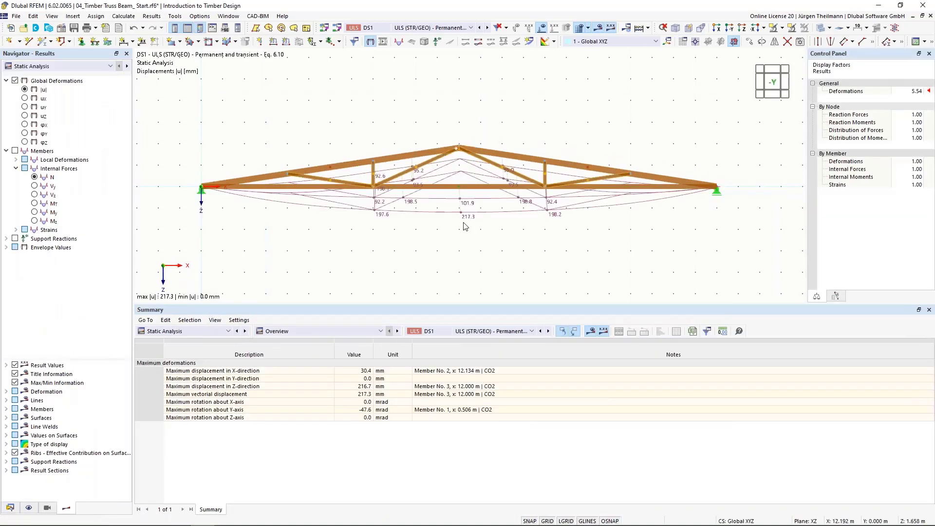
left_click(228, 331)
left_click(202, 402)
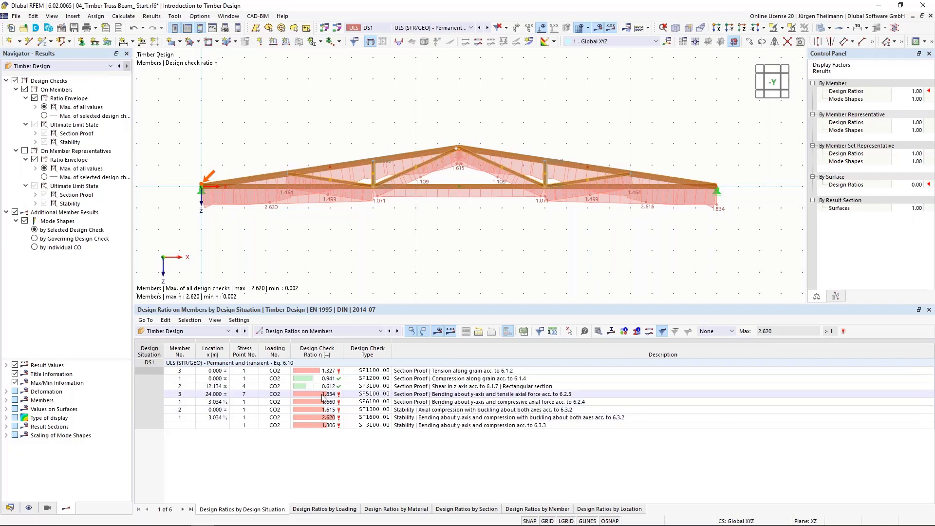
middle_click_drag(559, 229, 540, 238)
scroll(500, 137, "up", 3)
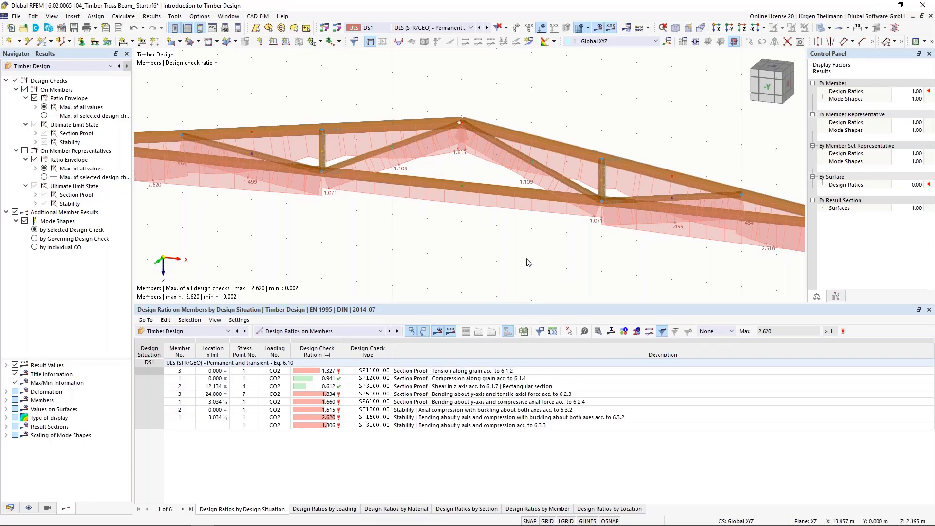
scroll(528, 262, "down", 2)
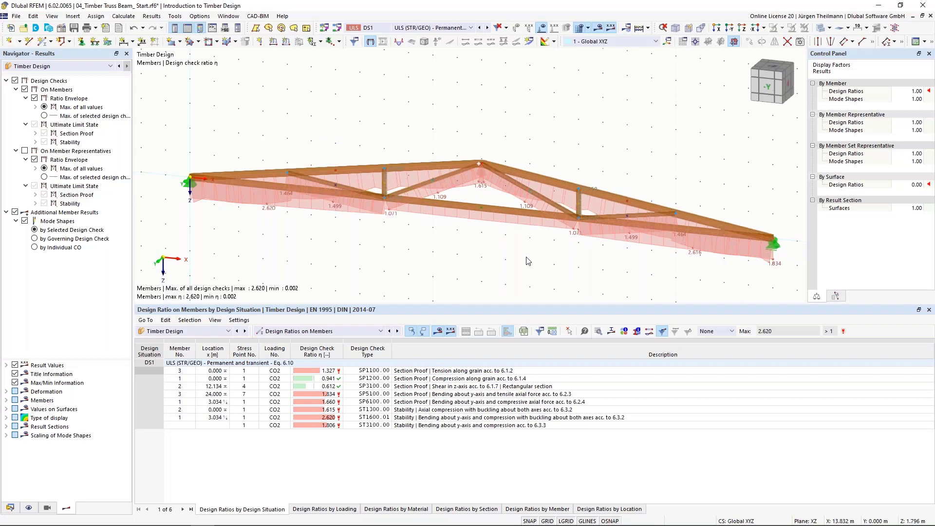